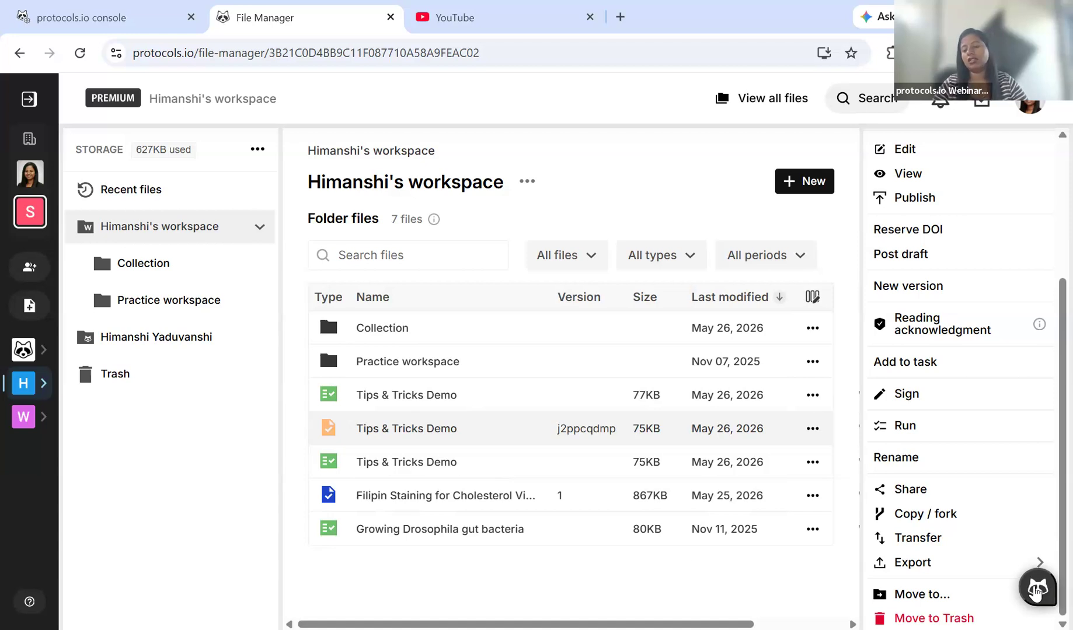
Open the Help Center, look through its topics, featured articles and helpful links, and return to the file manager with the help panel closed
click(1036, 592)
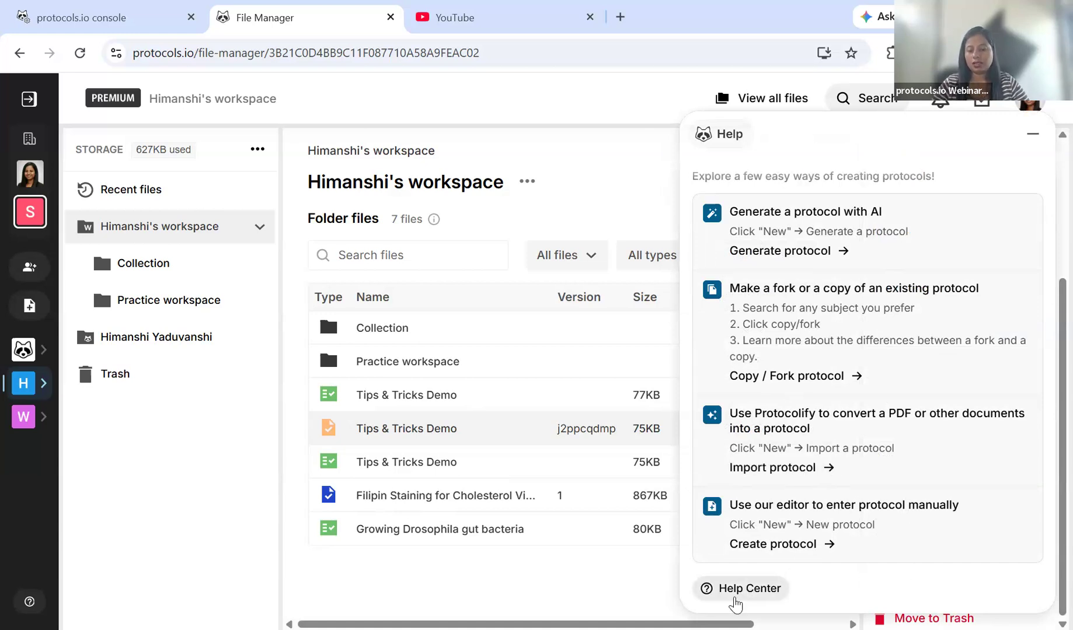
click(734, 589)
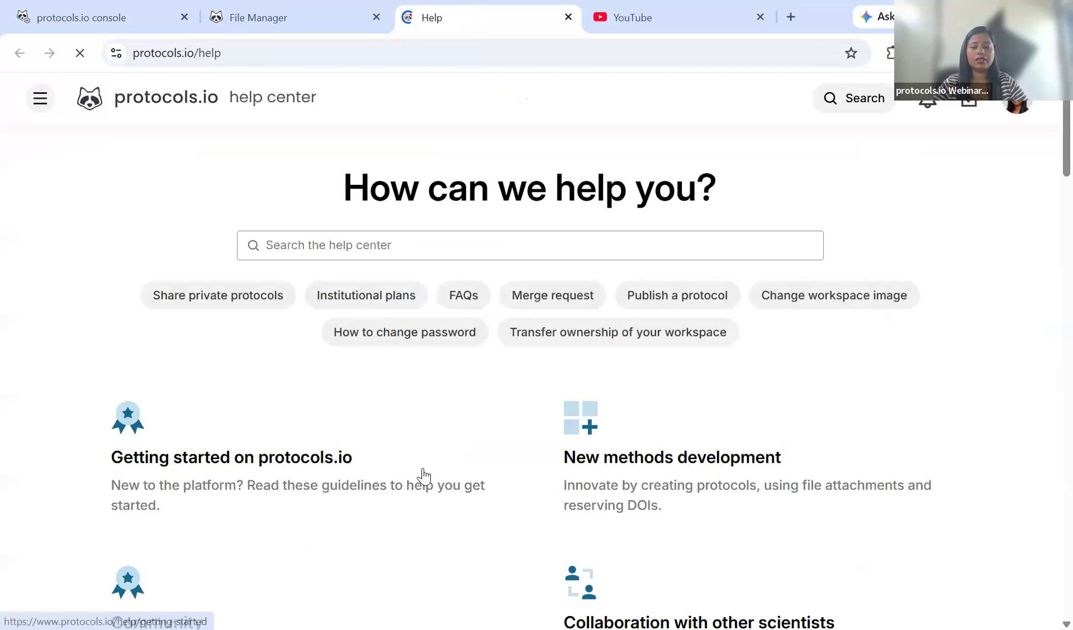
scroll(490, 456, down, 10)
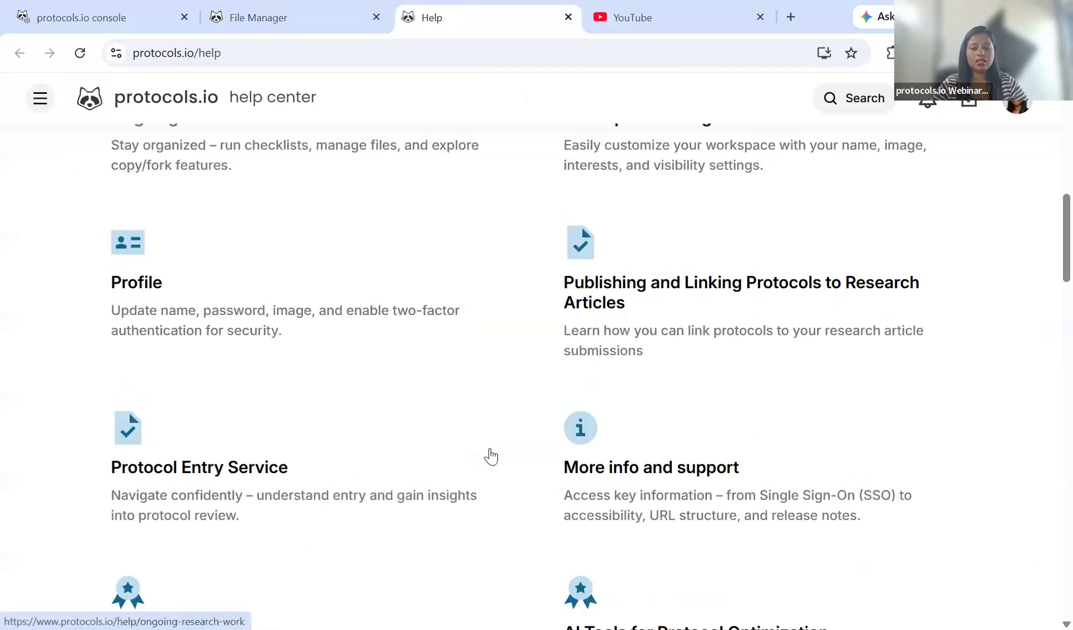
scroll(490, 457, down, 8)
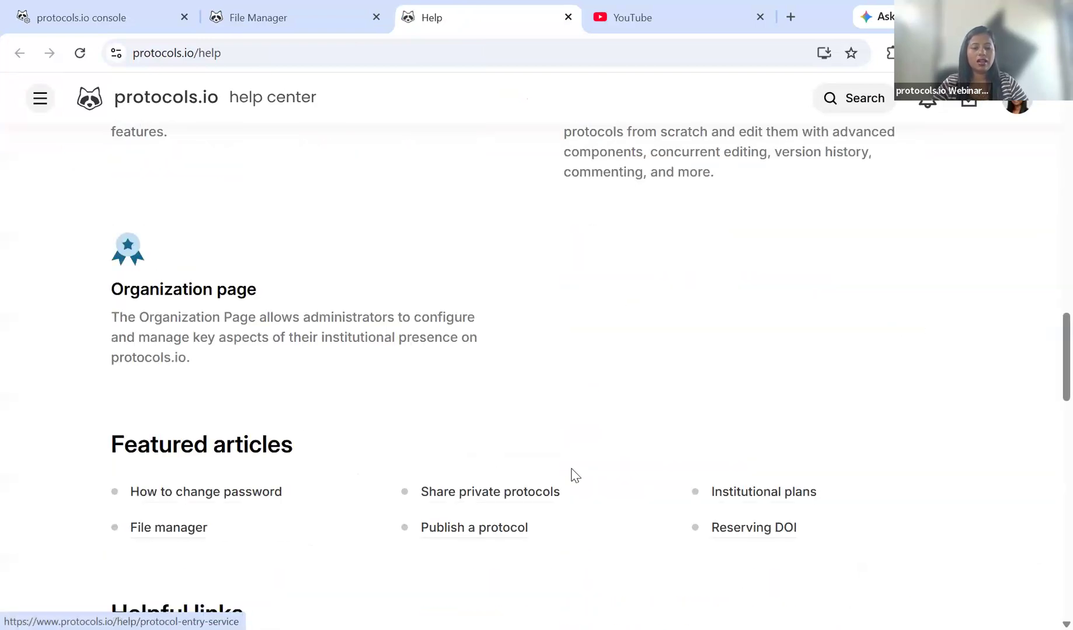
scroll(572, 474, down, 5)
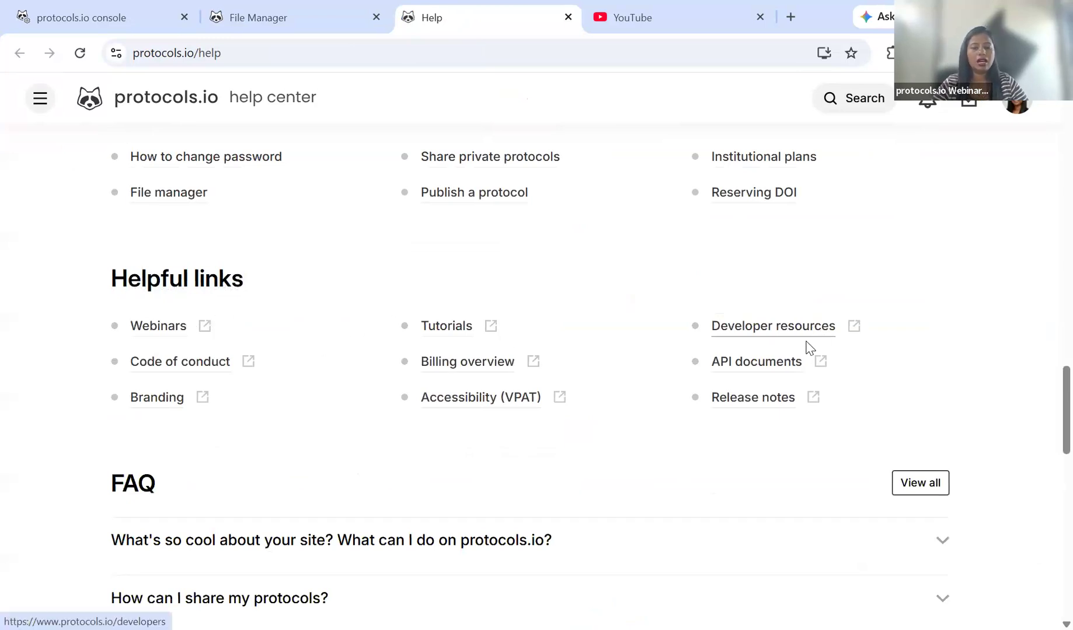
scroll(222, 406, down, 3)
scroll(226, 407, up, 4)
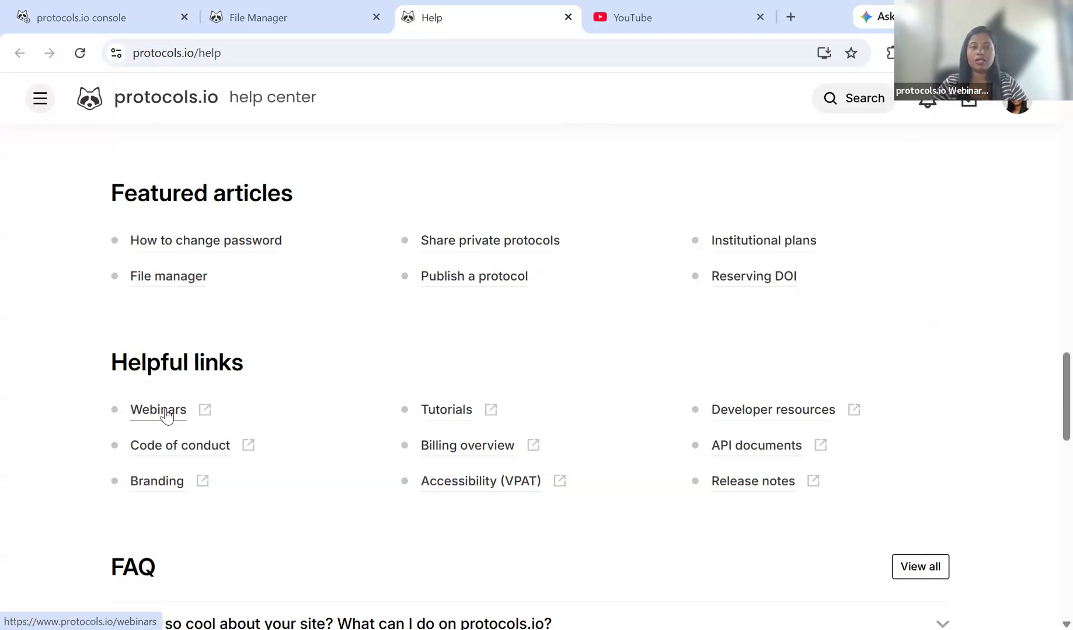
click(299, 24)
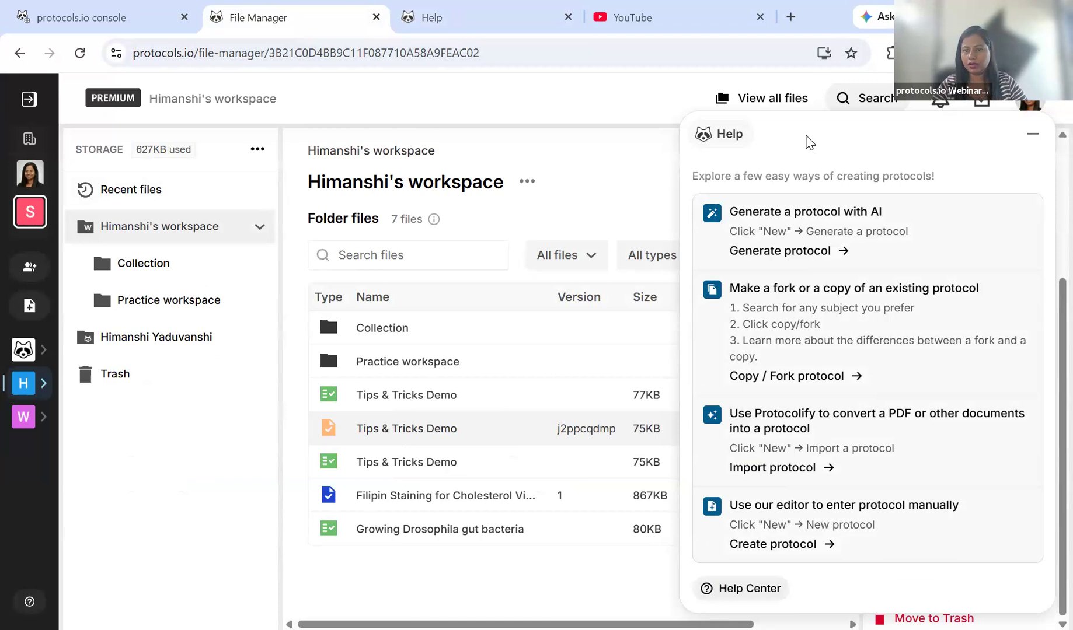
click(1032, 136)
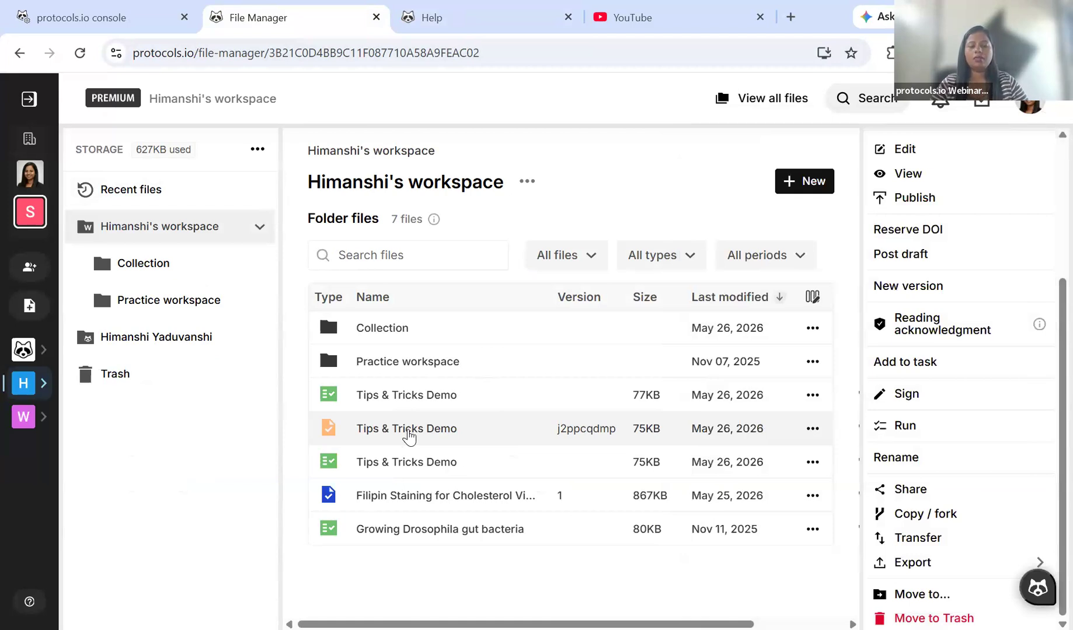
Open the sharing settings of the selected Tips & Tricks Demo protocol and review the permission levels available for its current workspace
click(913, 490)
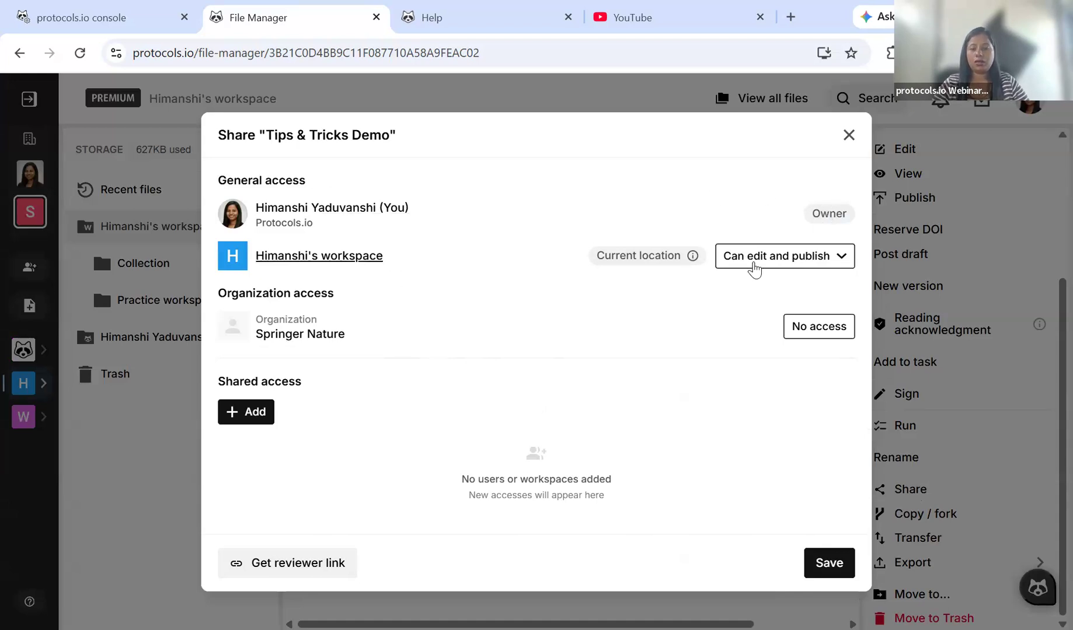
click(839, 264)
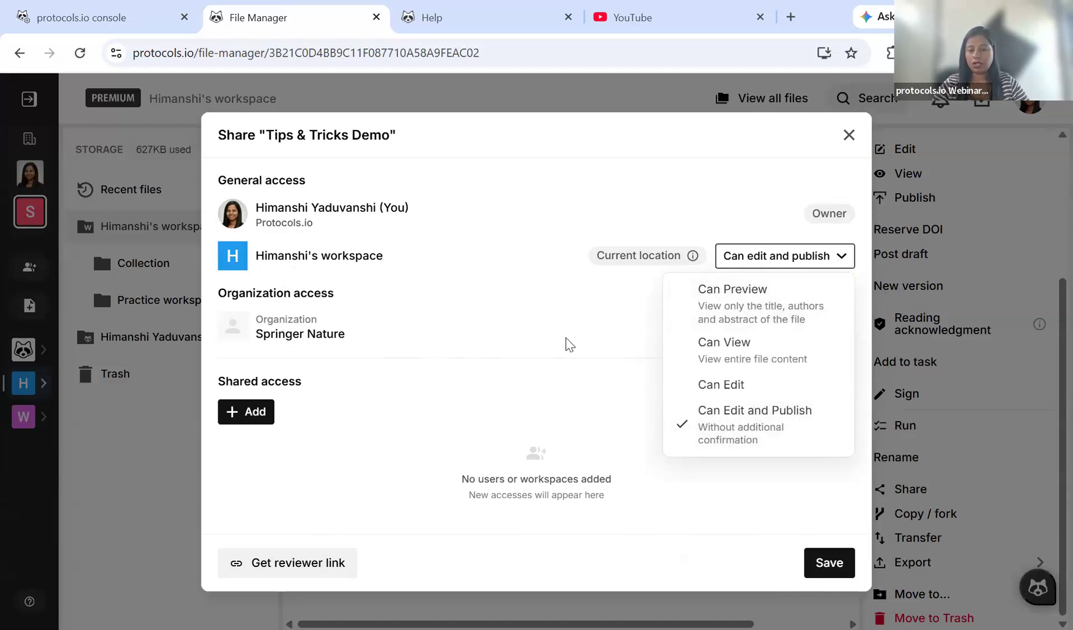
click(531, 343)
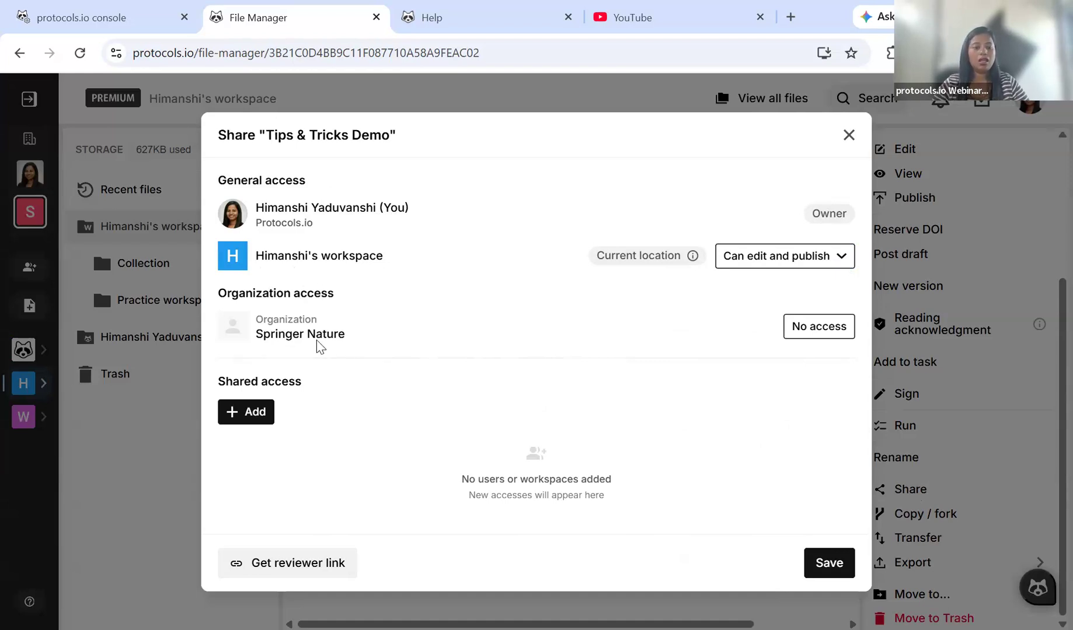
Start adding shared access, search for a person by name, and clear the search
click(247, 415)
click(384, 273)
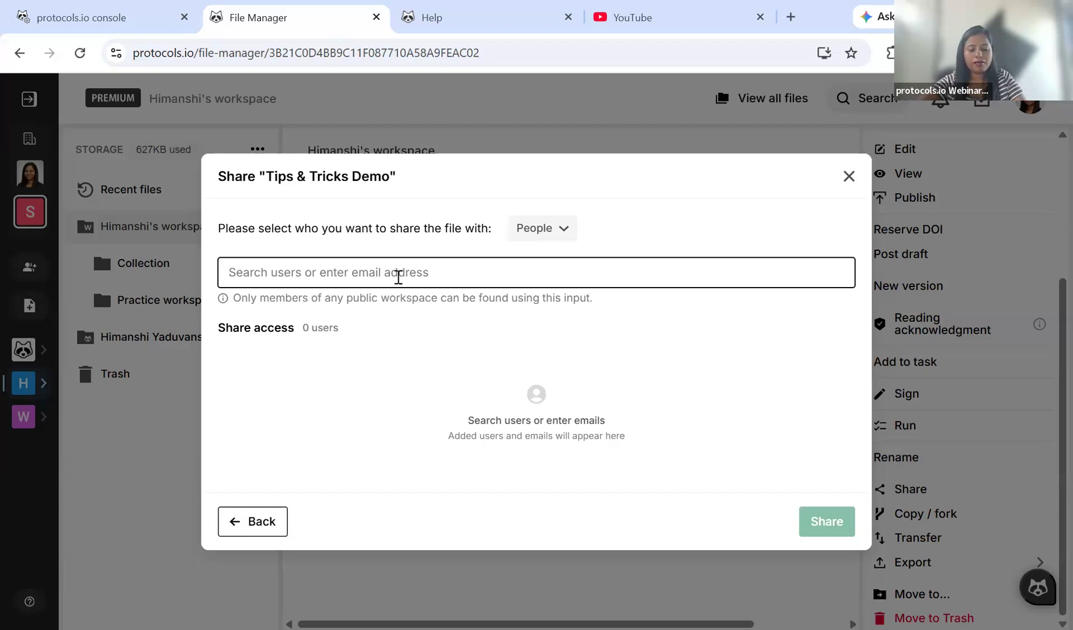
text(sharad)
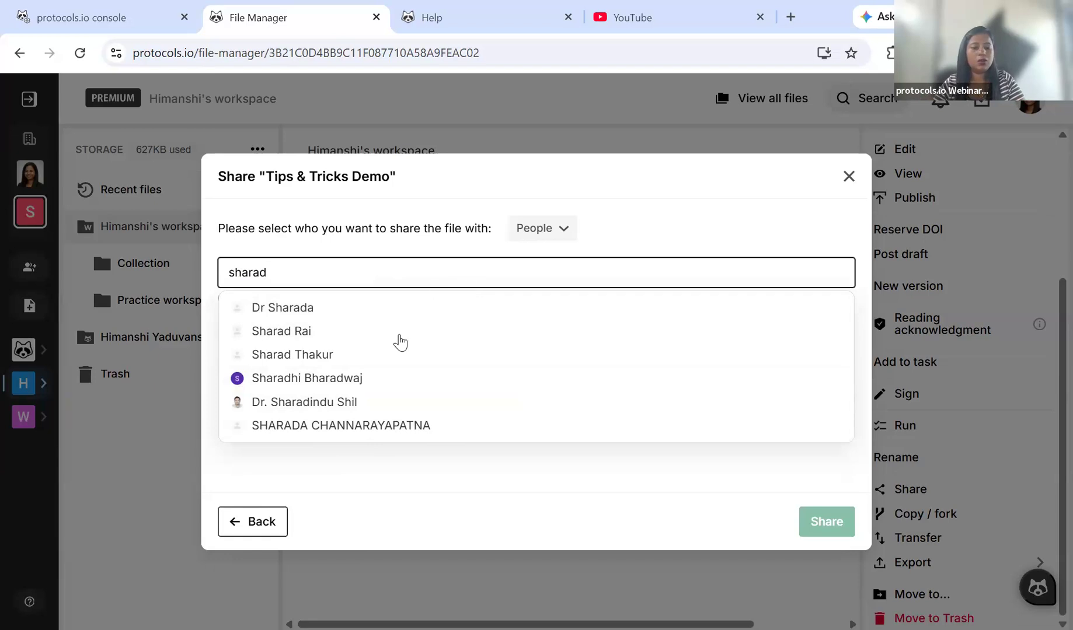
drag(321, 273, 219, 248)
key(BackSpace)
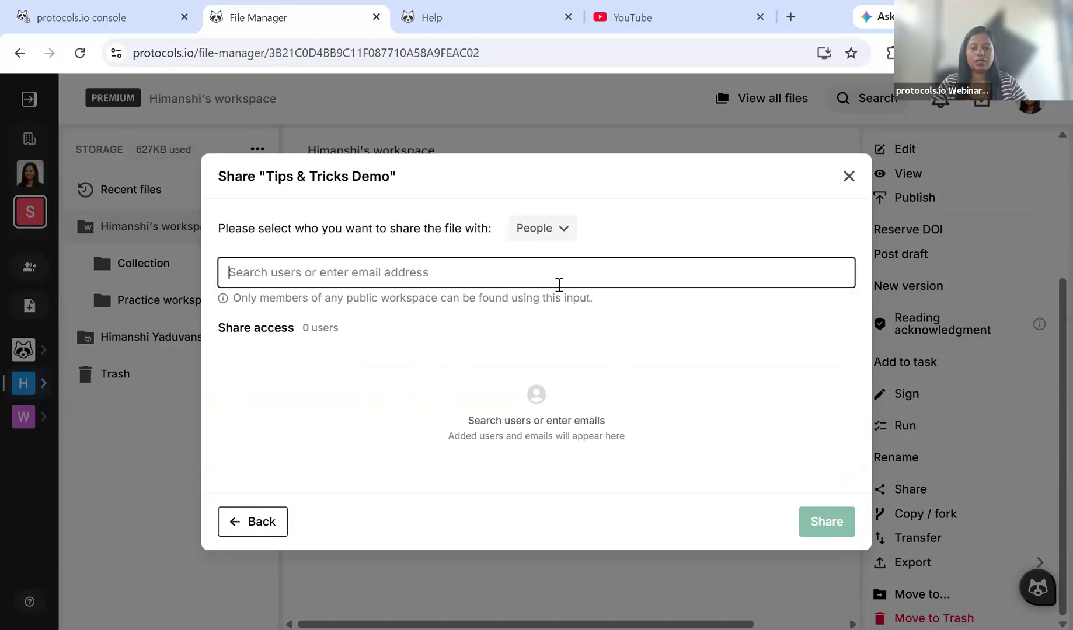
Change the share target type to Workspace, search for "webinar" and add the Webinar workspace
click(562, 232)
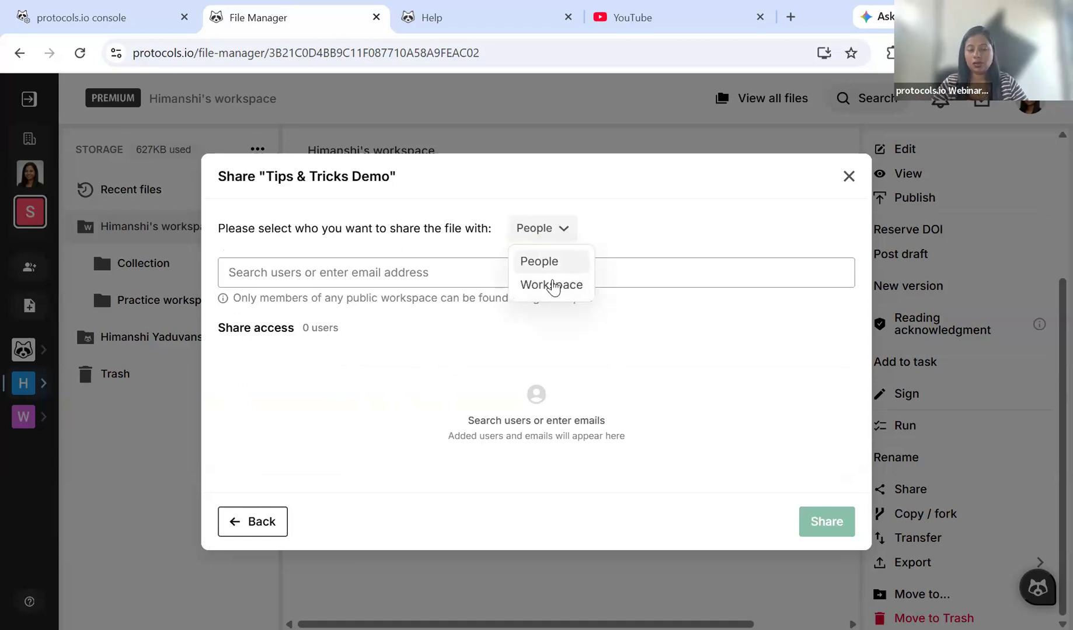
click(552, 286)
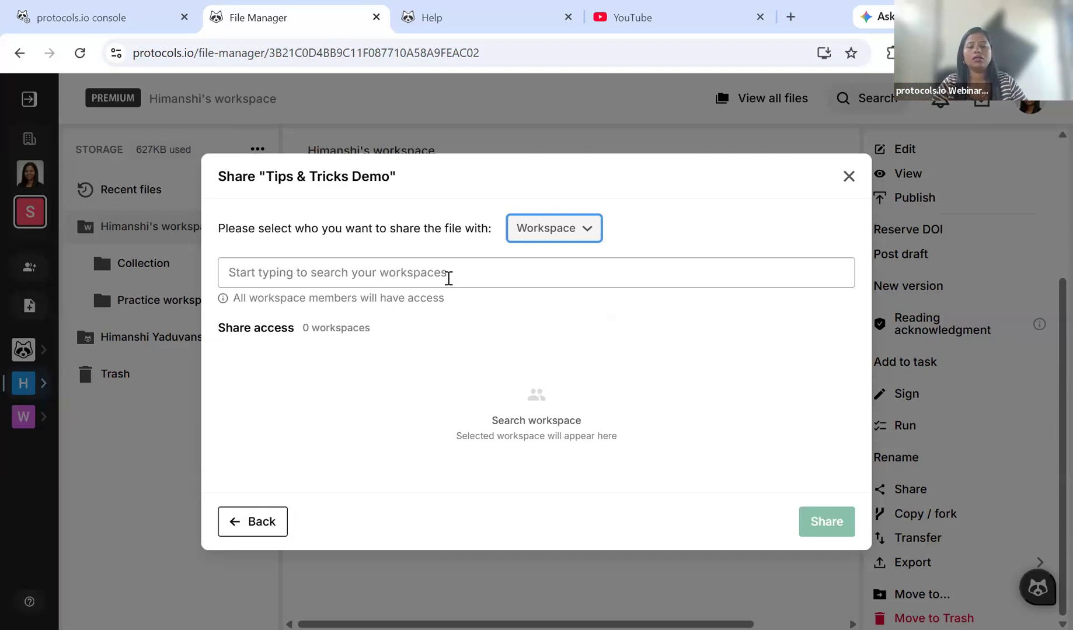
click(419, 270)
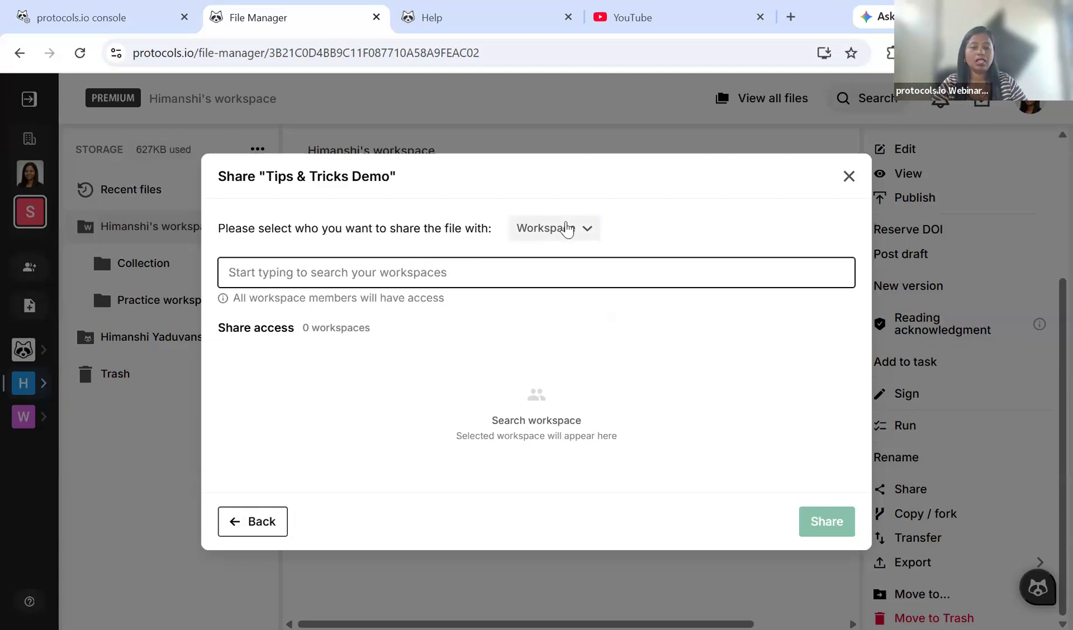
text(webinar)
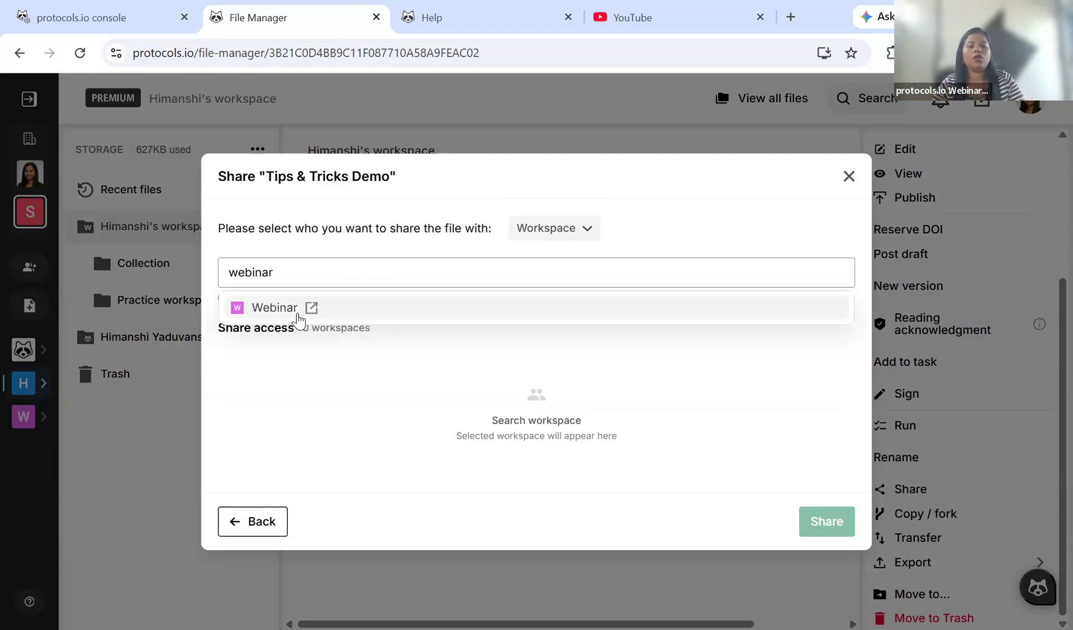
click(332, 315)
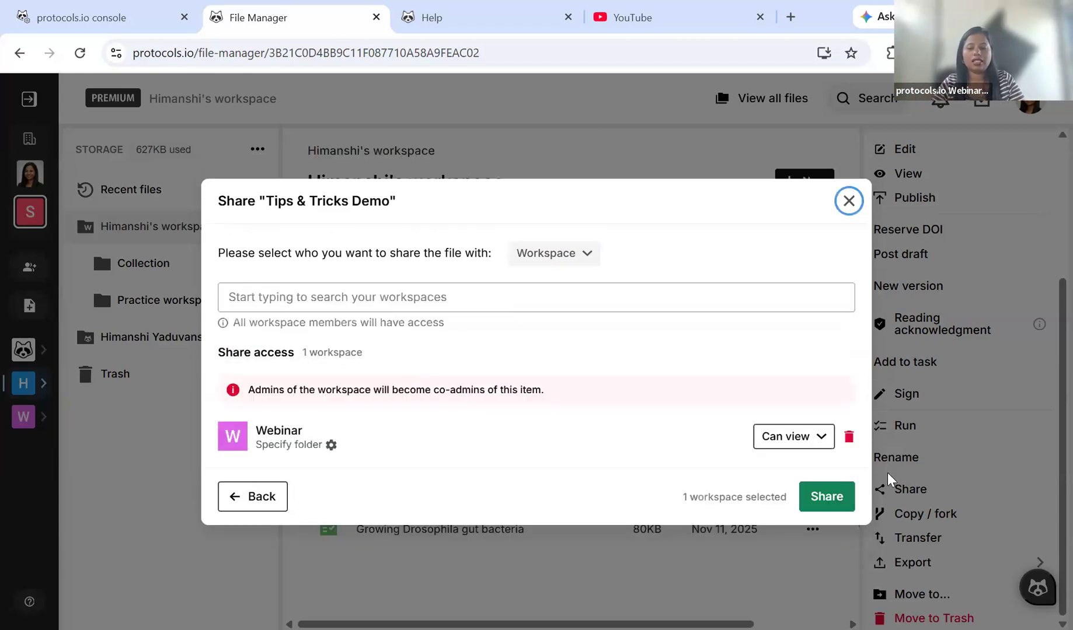
Review the permission options for the Webinar workspace, keep Can view, and share the protocol with it
click(772, 443)
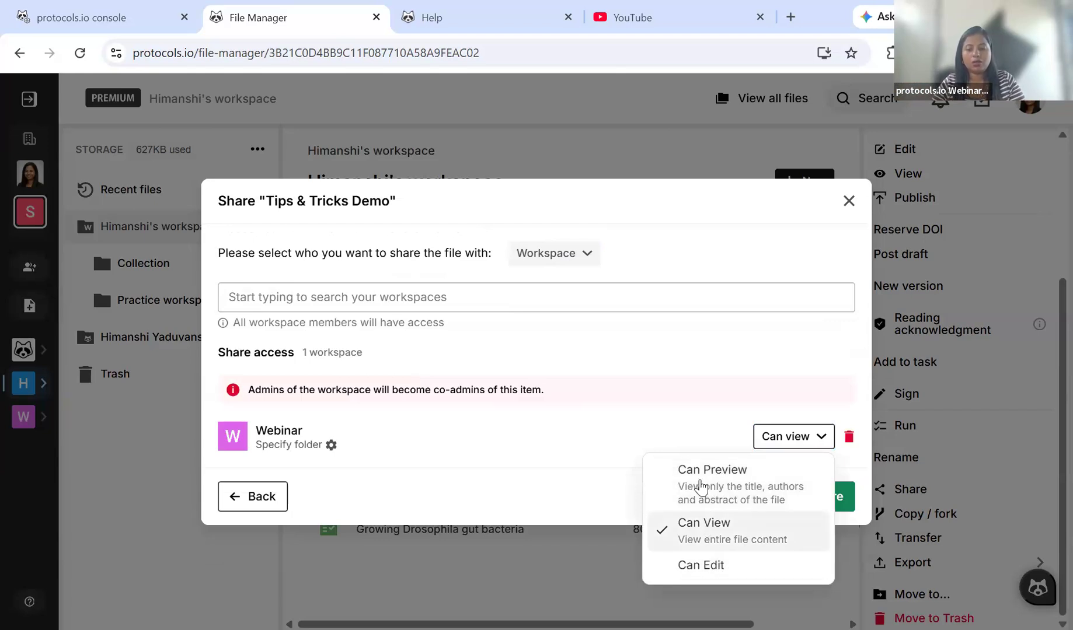
click(620, 435)
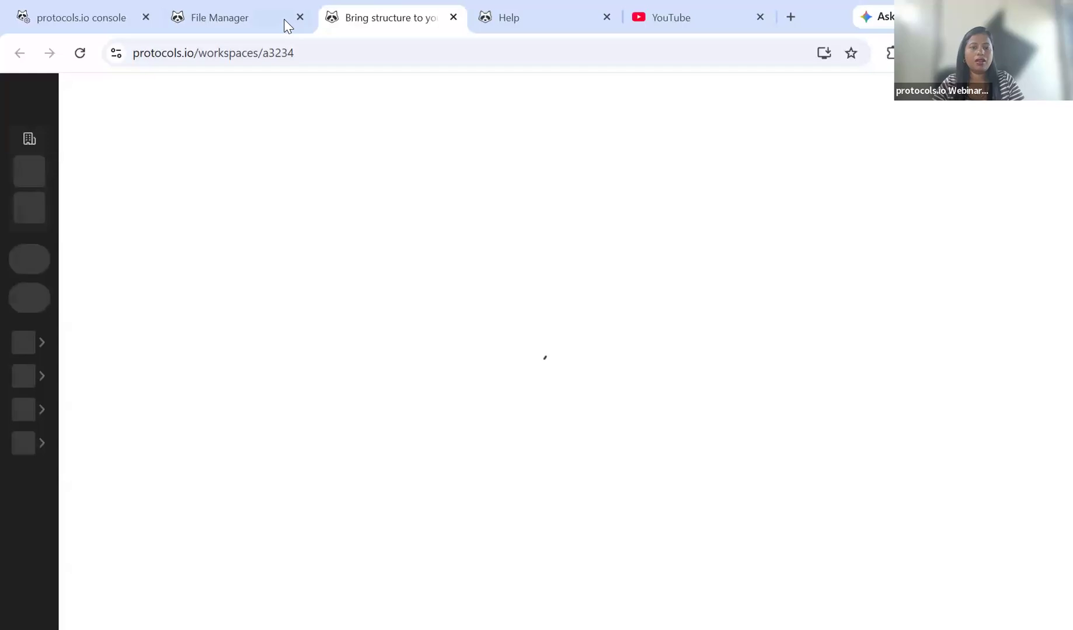
click(284, 24)
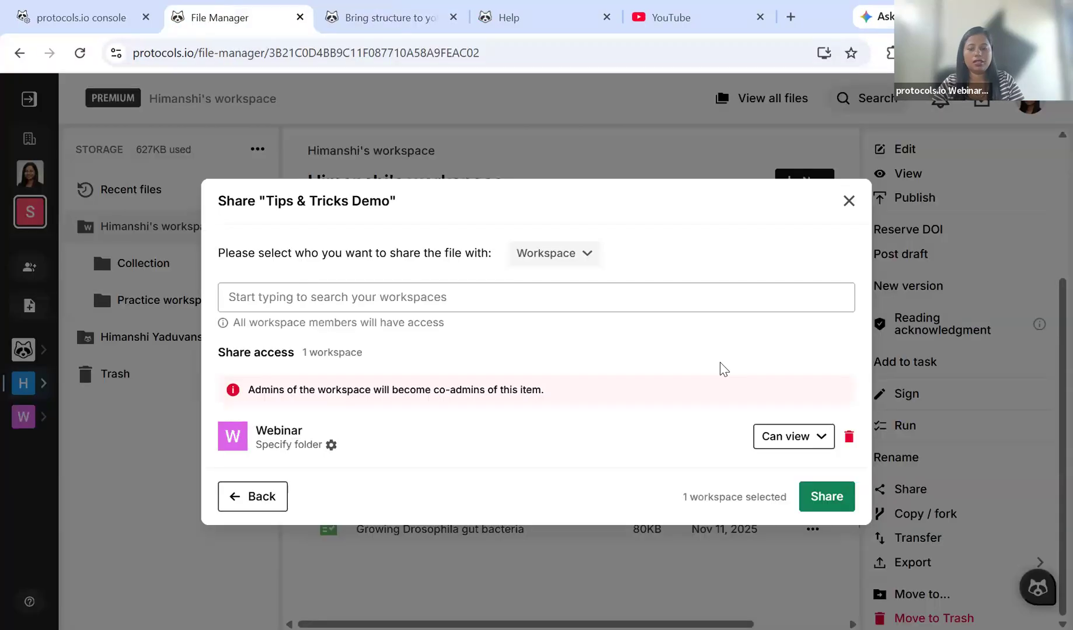
click(823, 497)
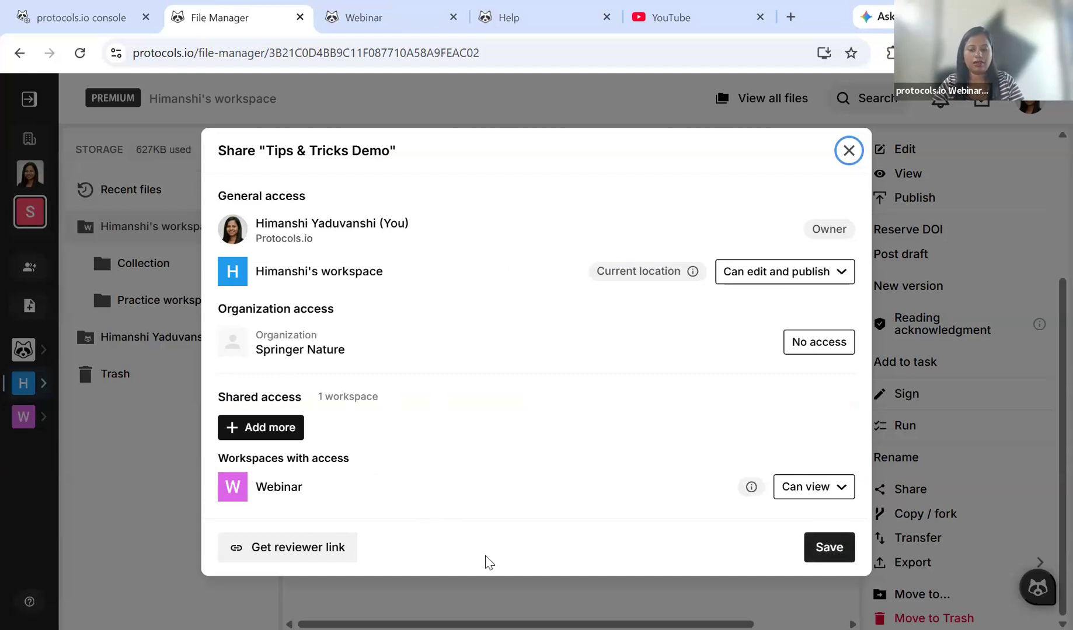
Generate a private reviewer link for the protocol and copy it
click(297, 558)
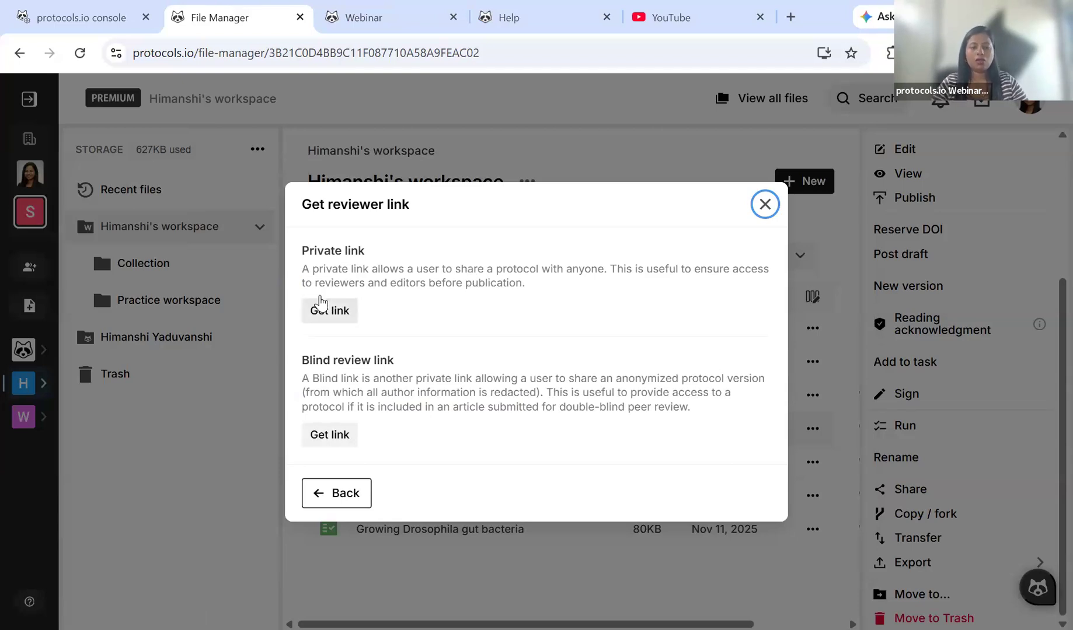
click(328, 318)
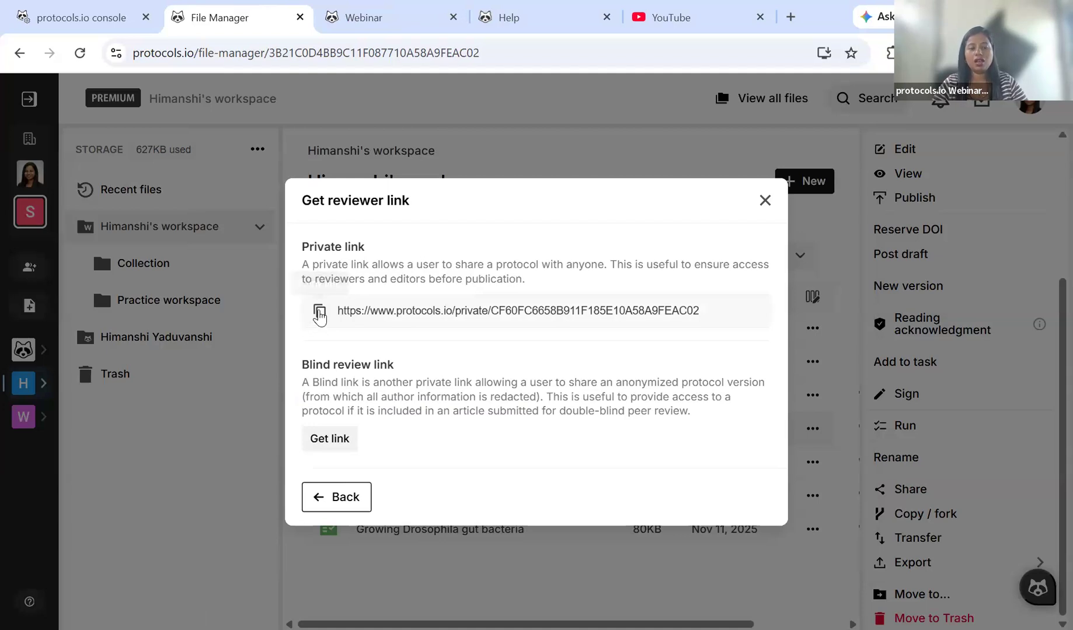
click(319, 313)
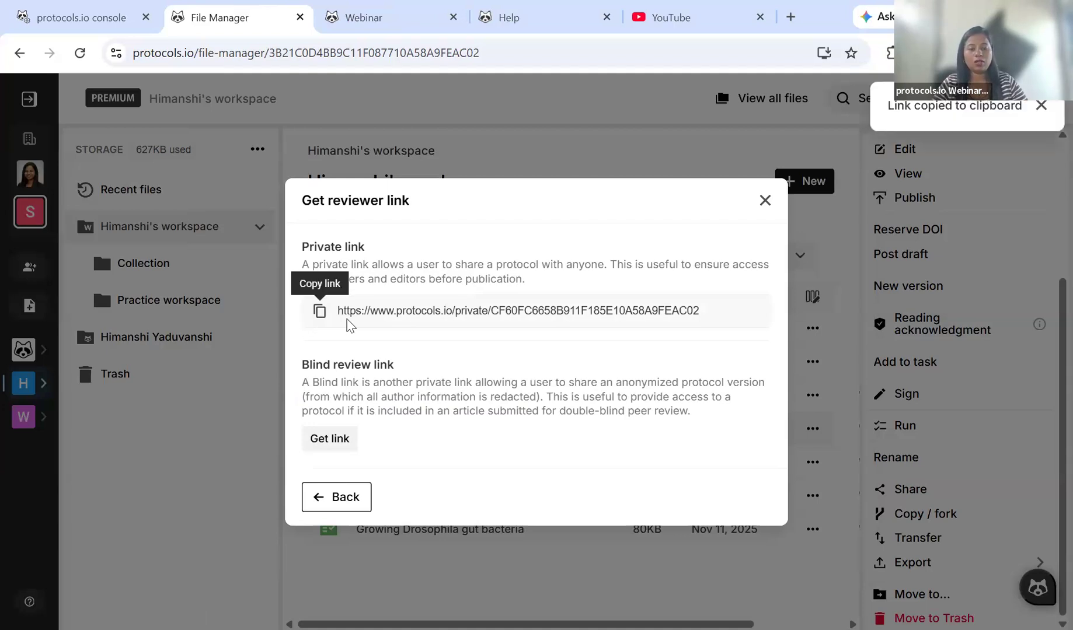
Open the copied private link in a new browser tab and look over the protocol page with its author details
click(794, 8)
key(ctrl+v)
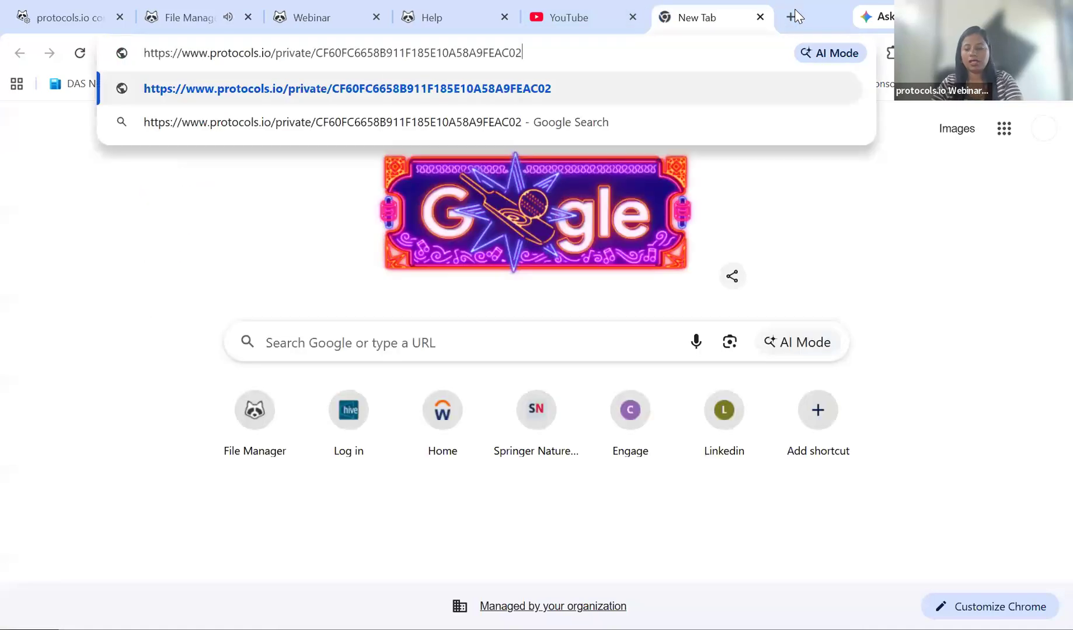
key(Return)
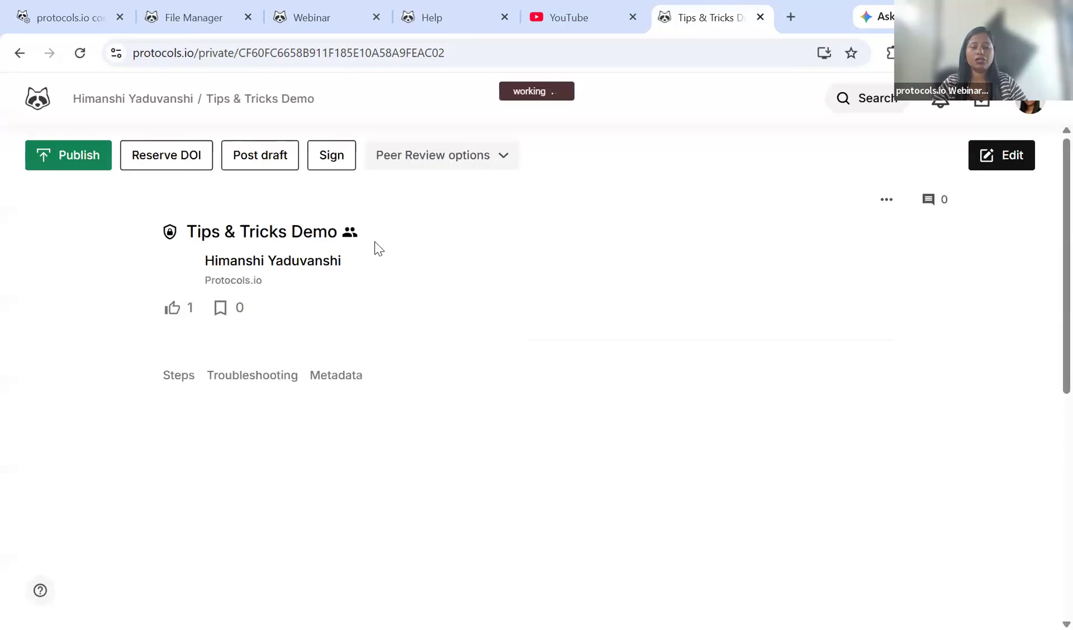
scroll(444, 454, down, 5)
scroll(457, 215, up, 5)
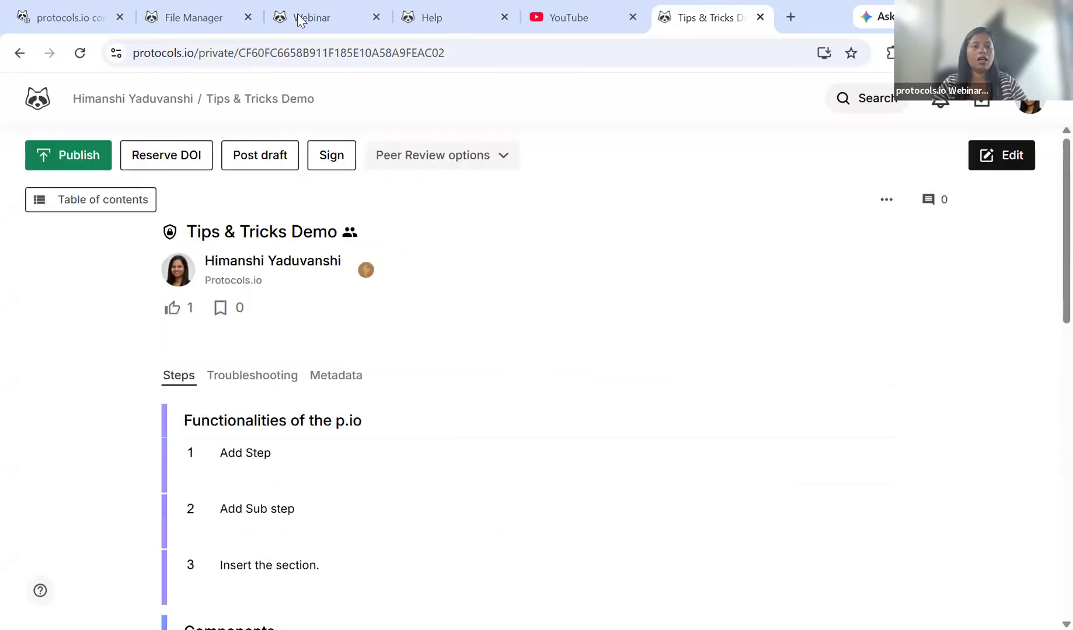
Return to the protocol's reviewer link settings in the file manager, then generate and copy a blind review link
click(202, 19)
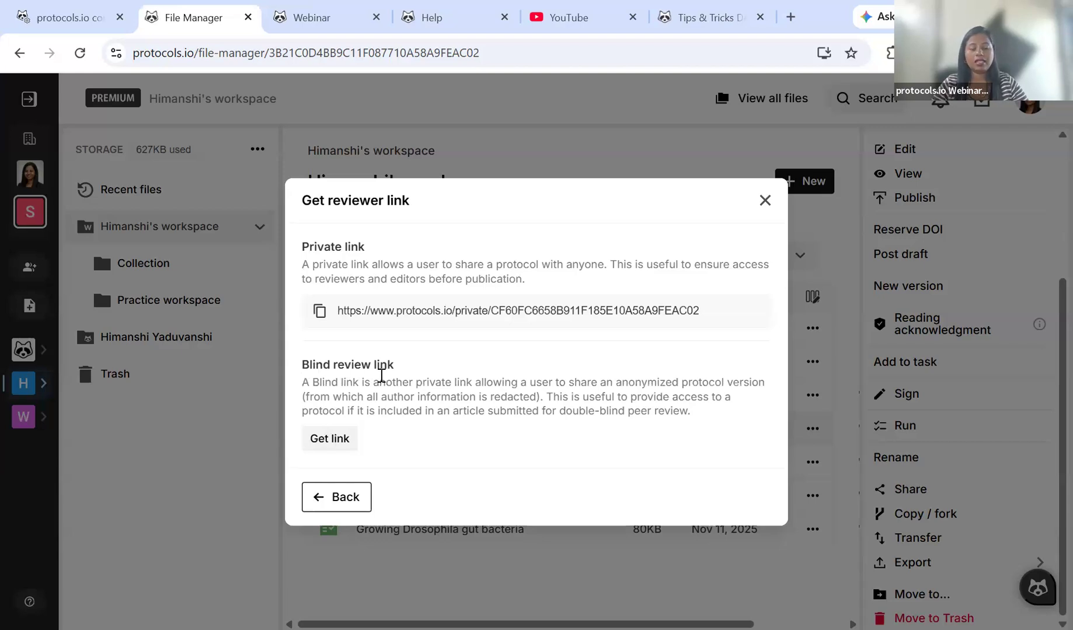
click(340, 439)
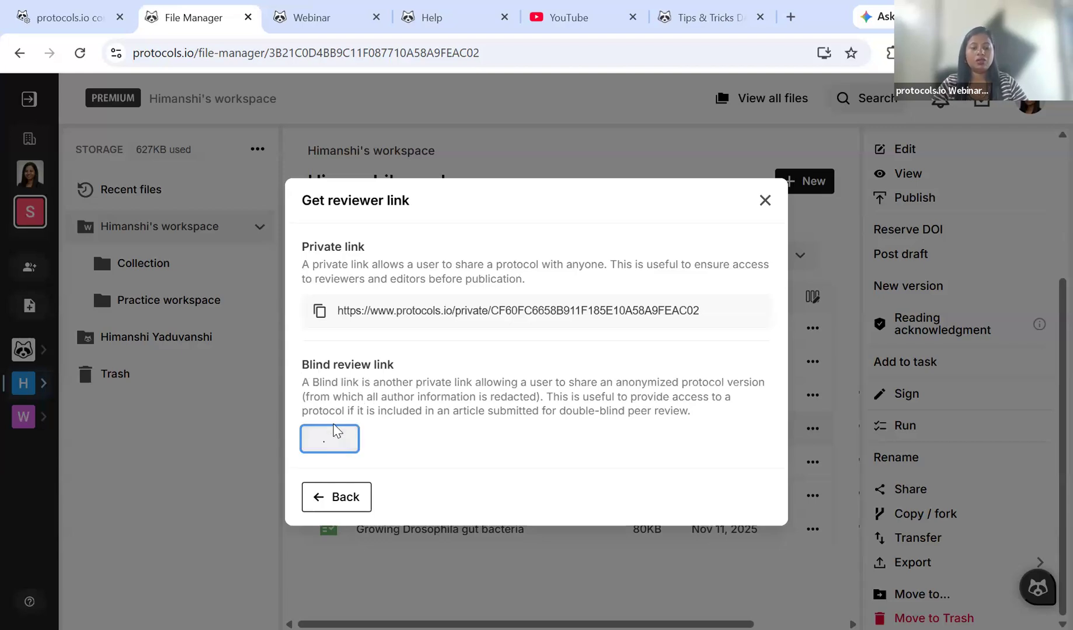
click(333, 432)
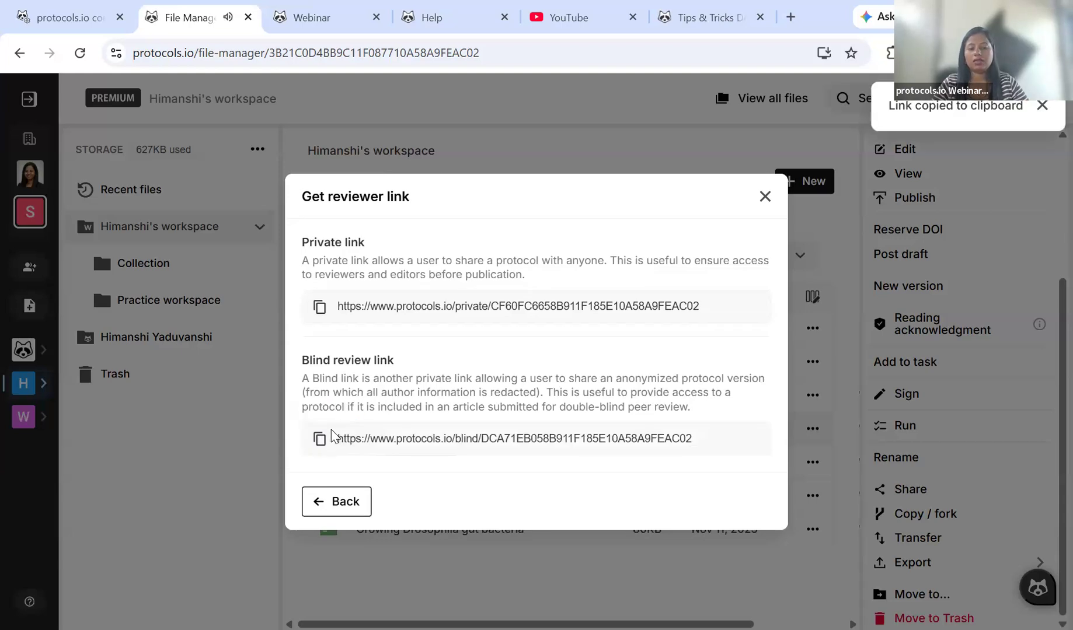
Open the copied blind review link in a new browser tab to check the anonymized version of the protocol
click(794, 17)
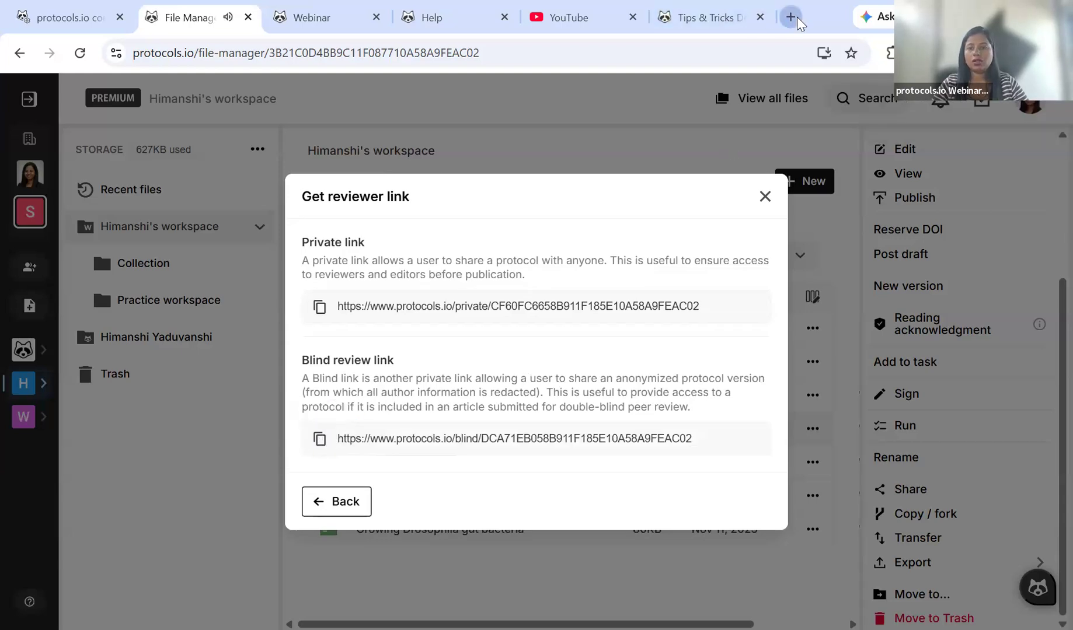
key(ctrl+v)
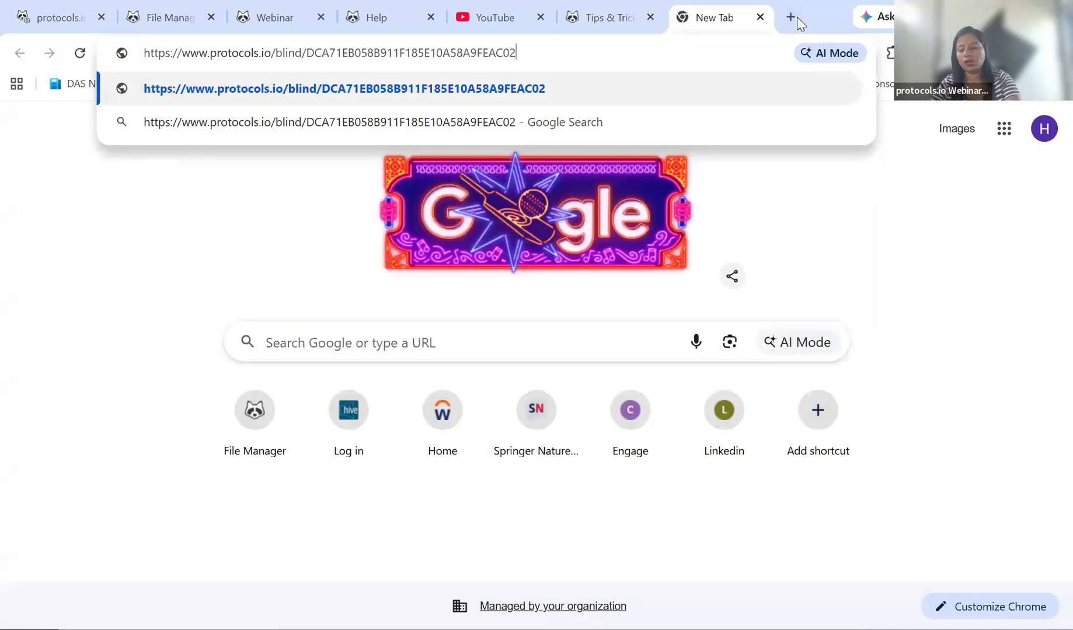
key(Return)
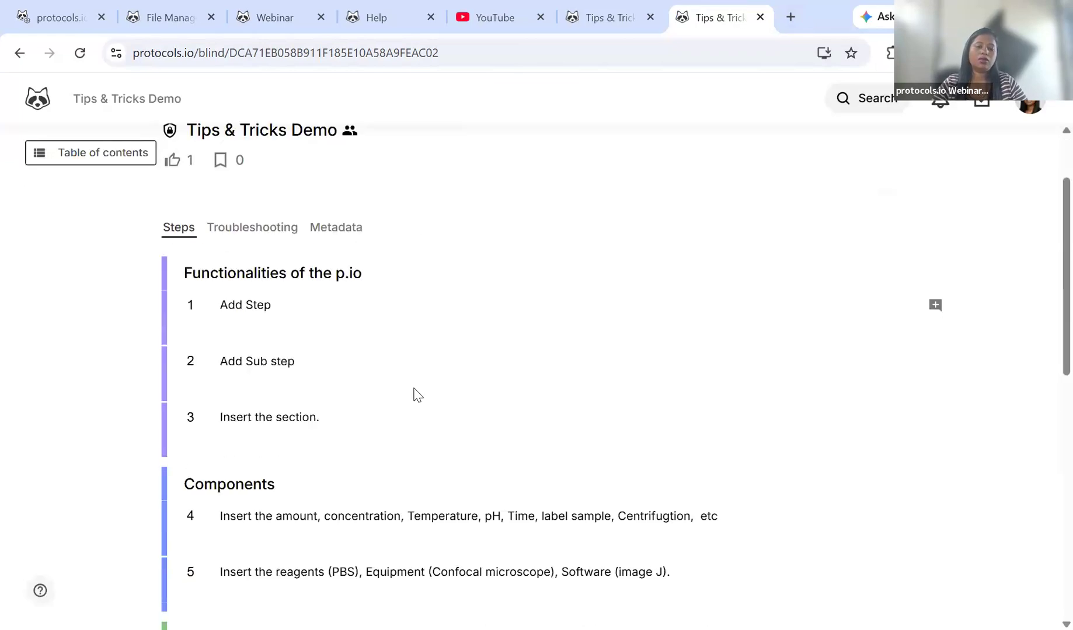
Look over the steps on the anonymized protocol page and return to the file manager
scroll(415, 389, down, 10)
scroll(415, 389, up, 10)
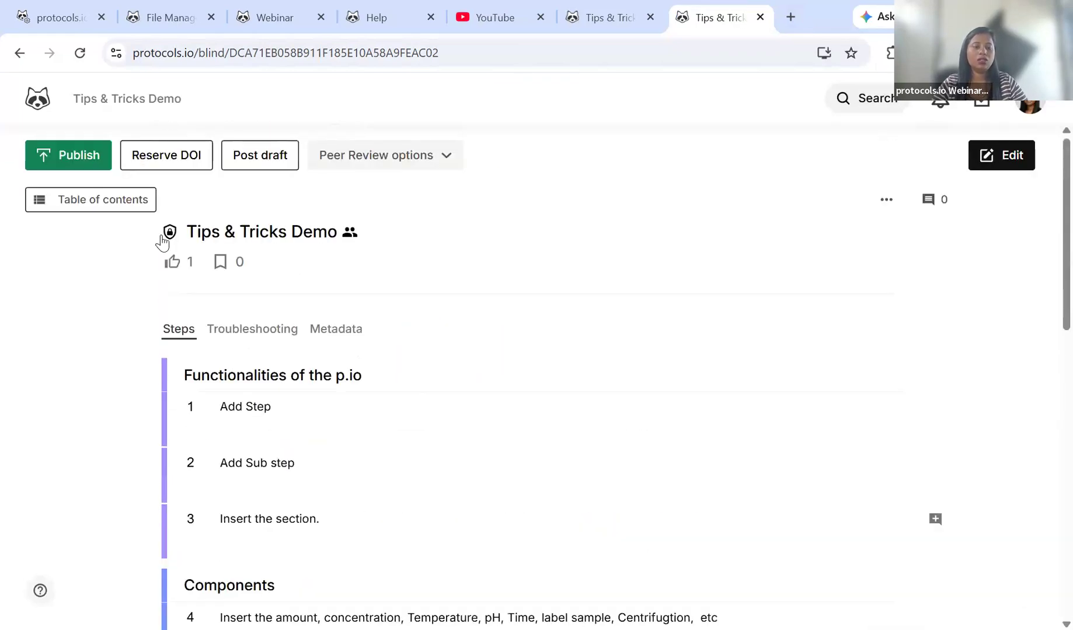
click(166, 16)
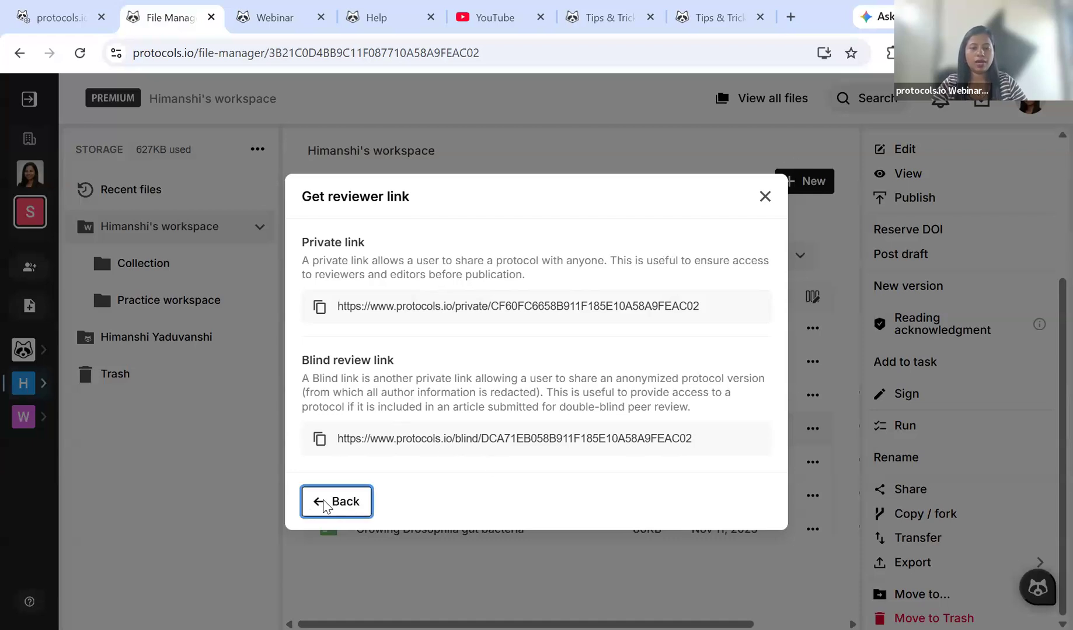
Leave the reviewer link settings, save the sharing settings of Tips & Tricks Demo and close them
click(318, 502)
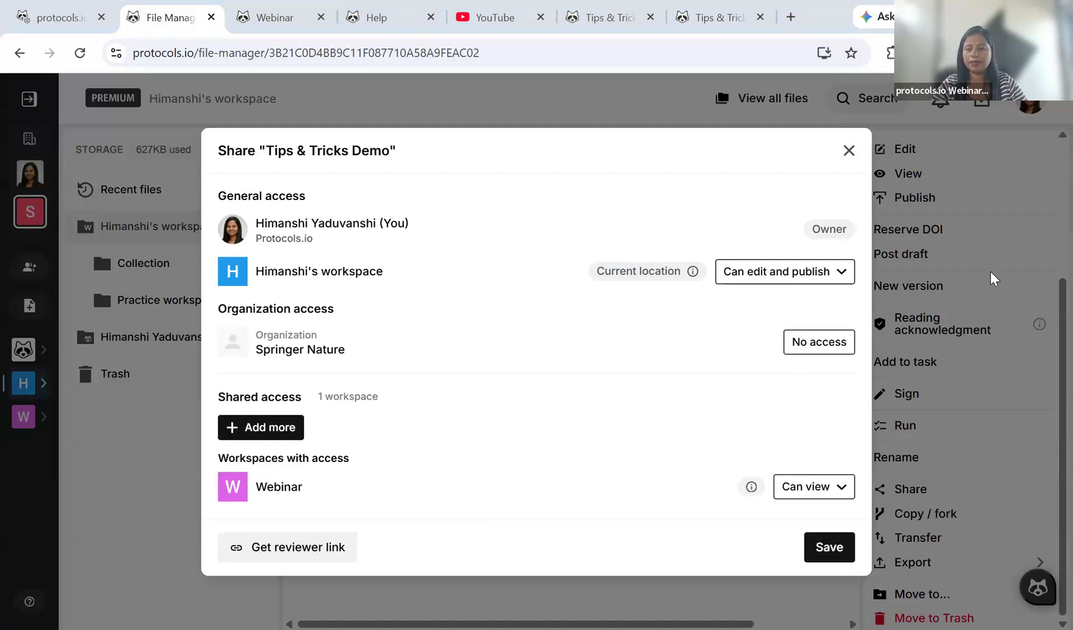
click(863, 601)
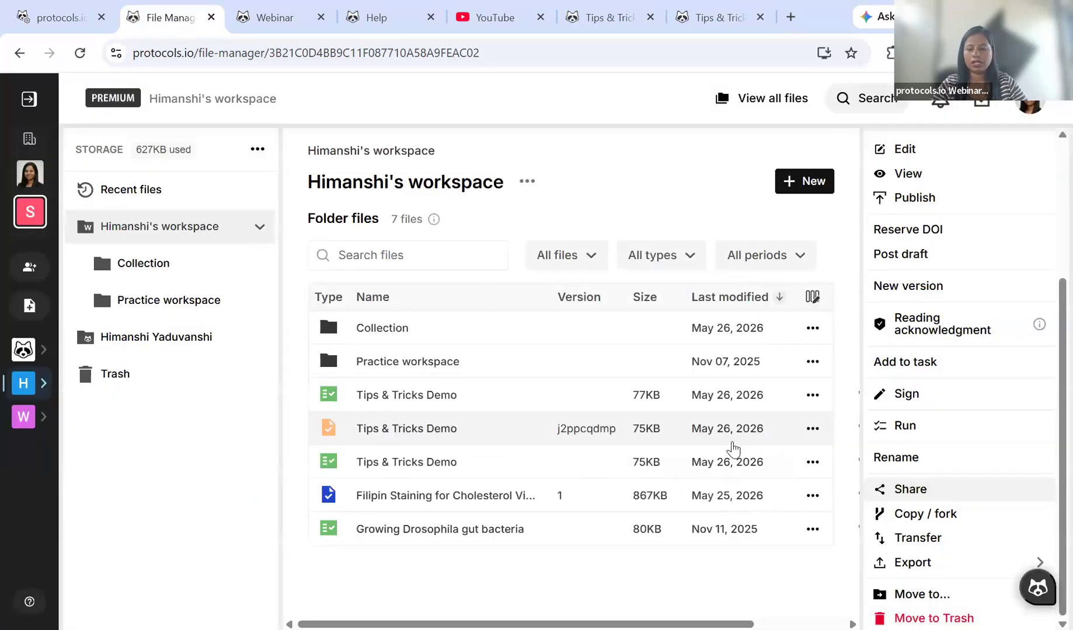
click(888, 488)
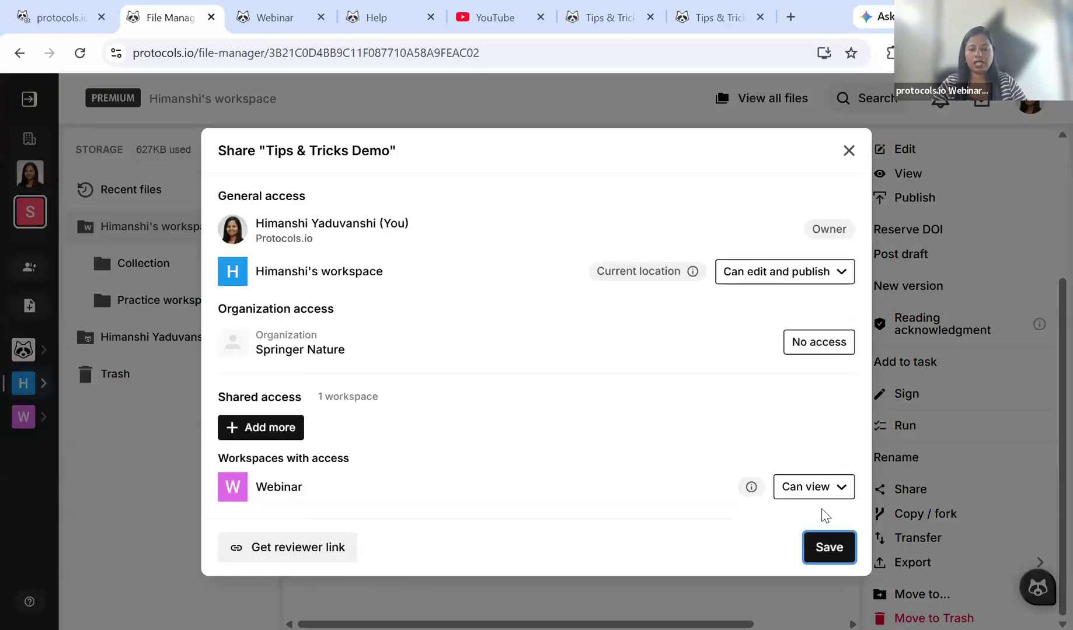
click(827, 547)
click(849, 153)
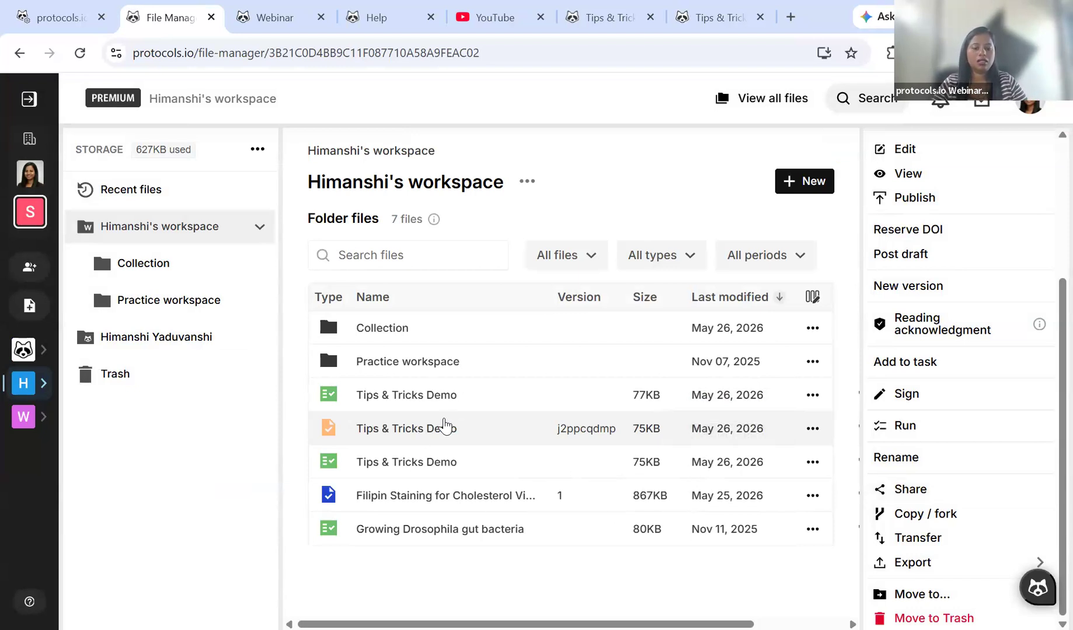
Open the Tips & Tricks Demo draft for editing and close the leftover review-link, Help and Webinar browser tabs
click(408, 431)
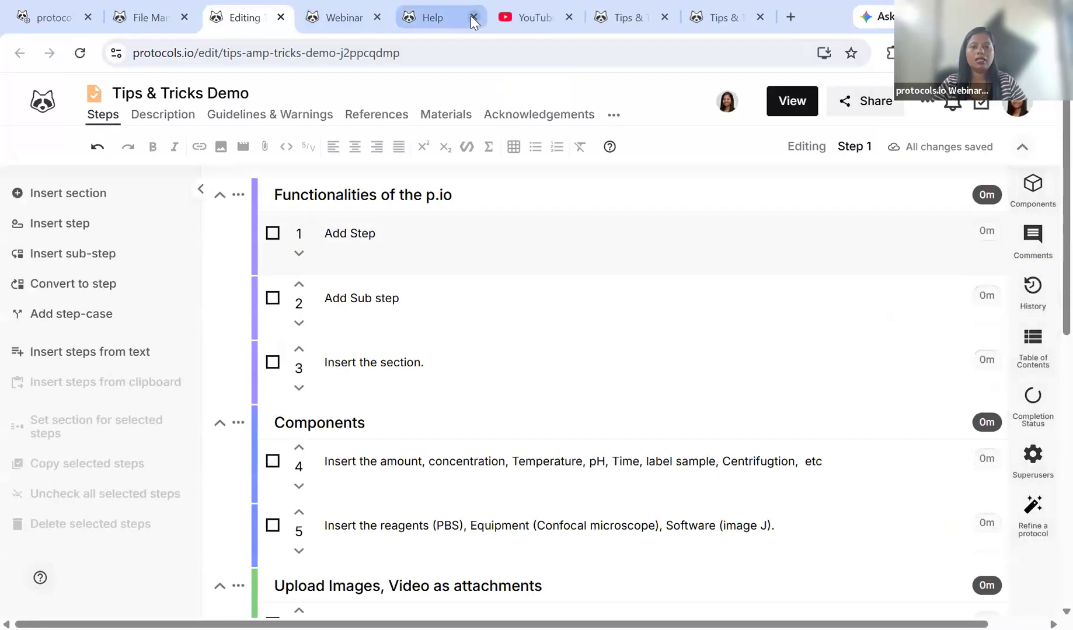
click(665, 17)
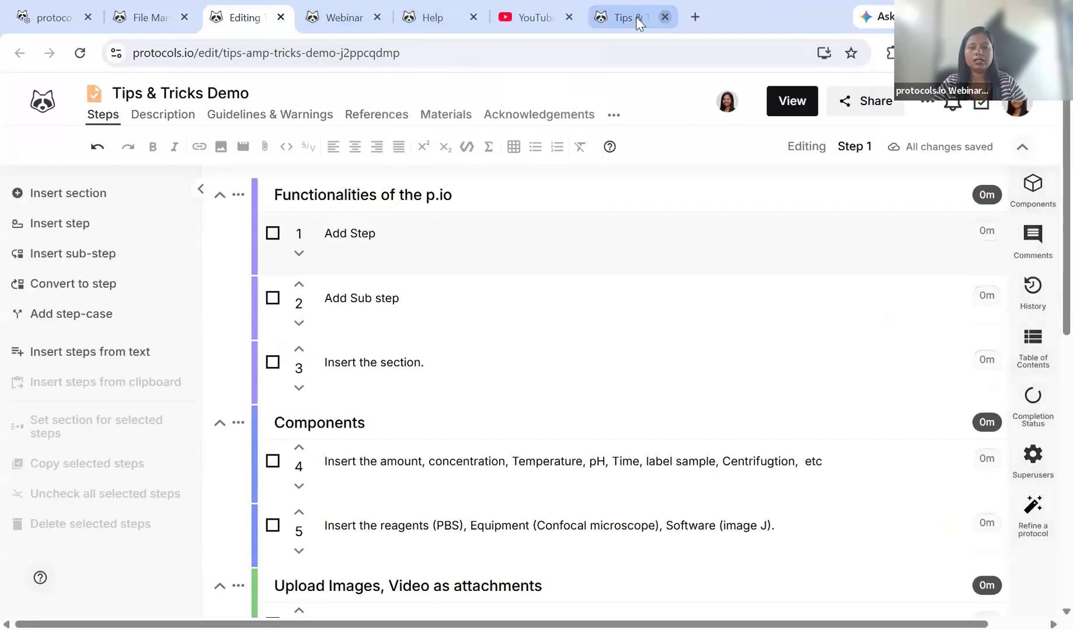
click(665, 17)
click(553, 17)
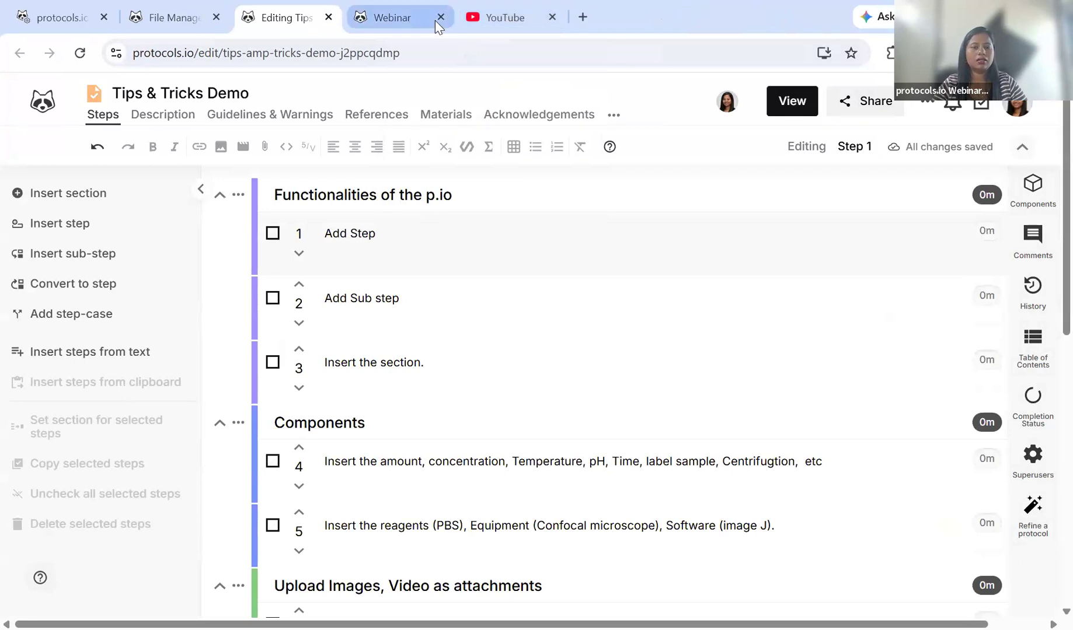
click(419, 12)
click(437, 18)
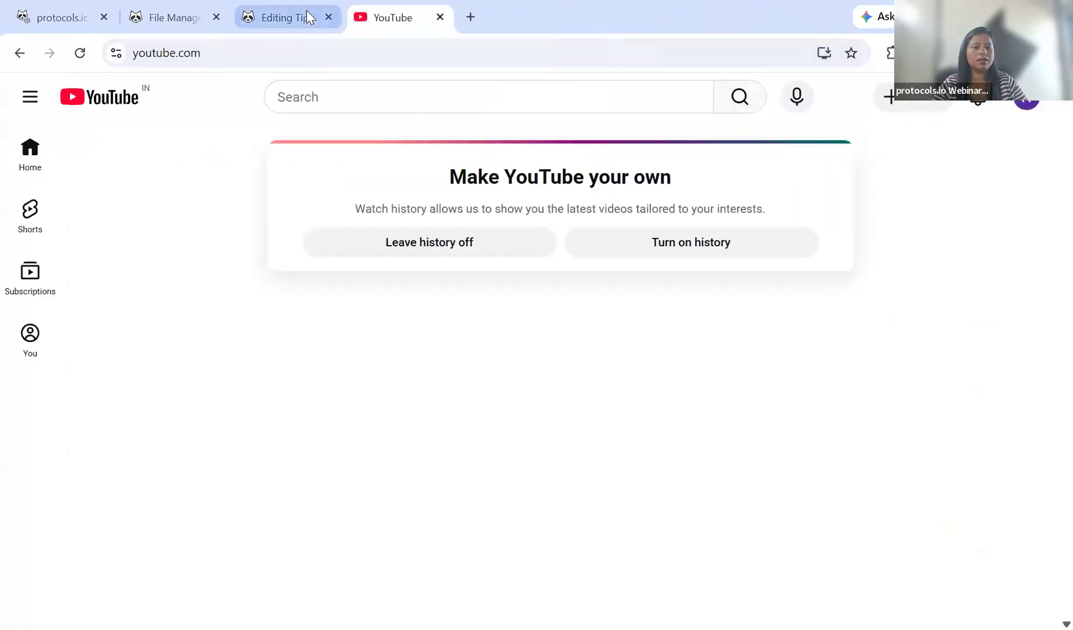
click(307, 15)
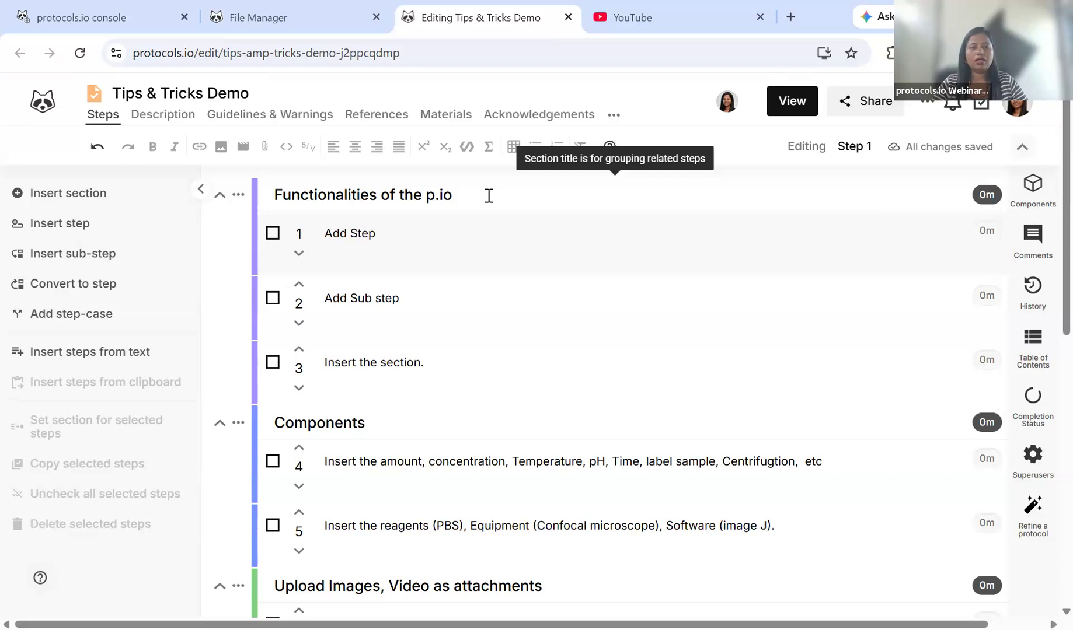
Create a new protocol in the top-level folder of the current workspace and add its first step
click(844, 228)
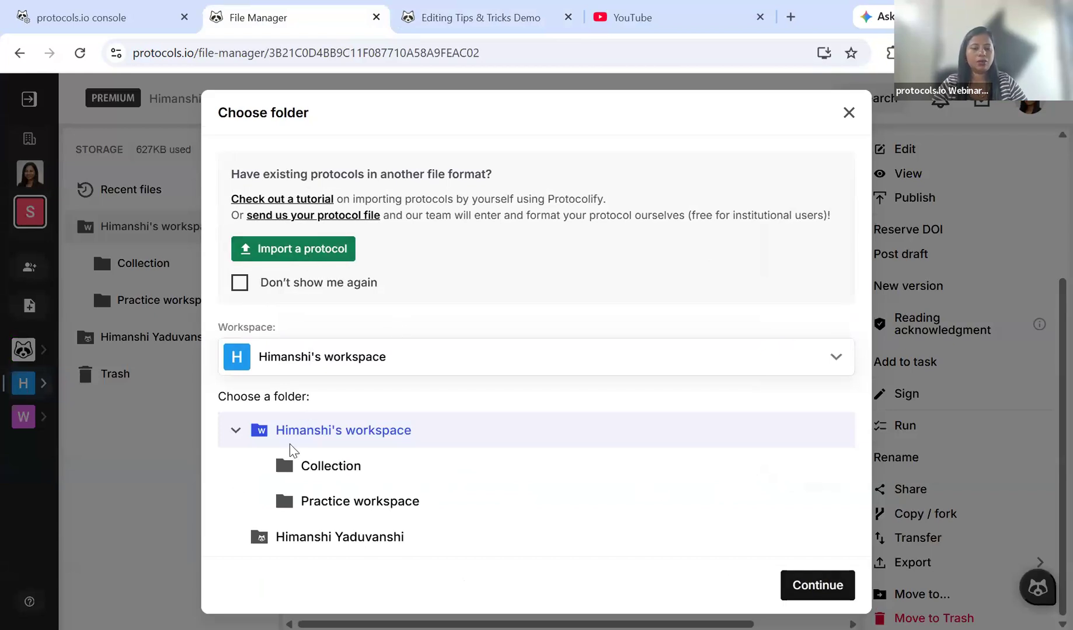
click(324, 432)
click(434, 468)
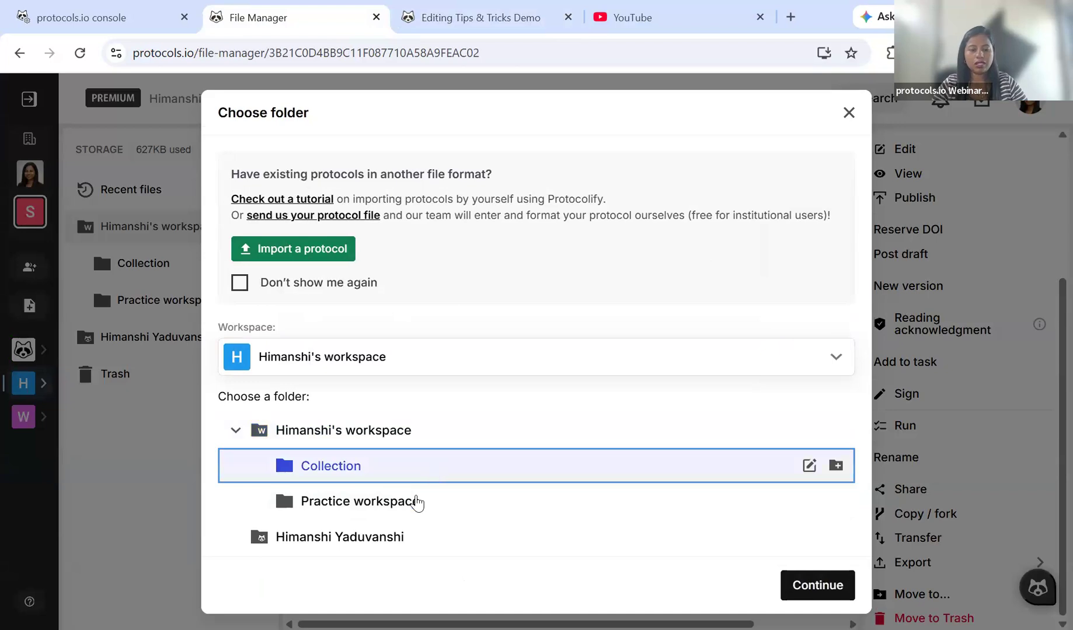
click(424, 500)
click(407, 436)
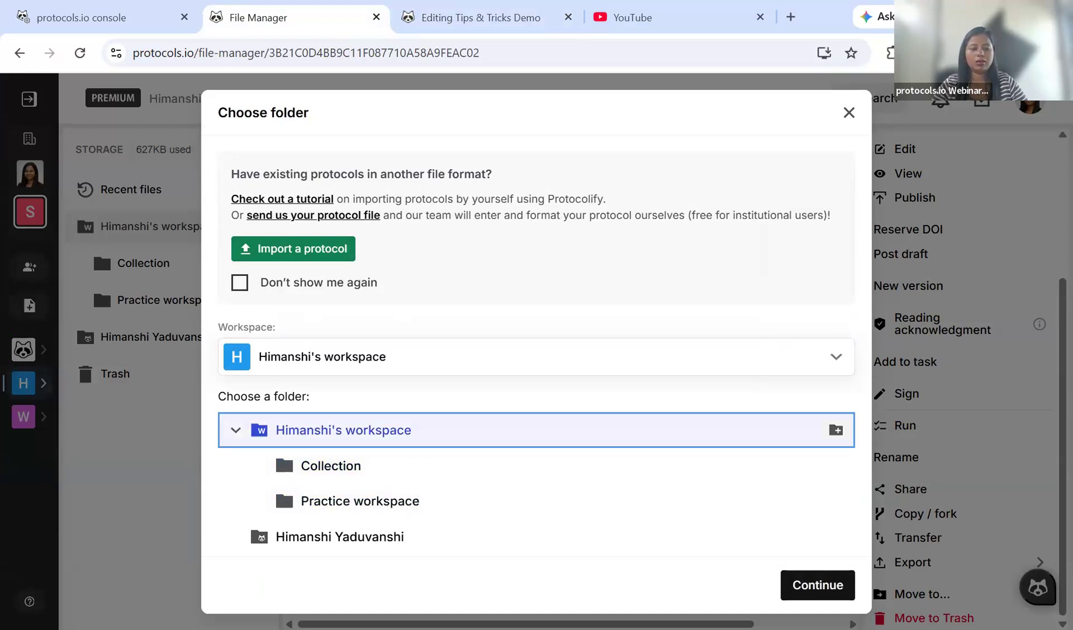
click(804, 590)
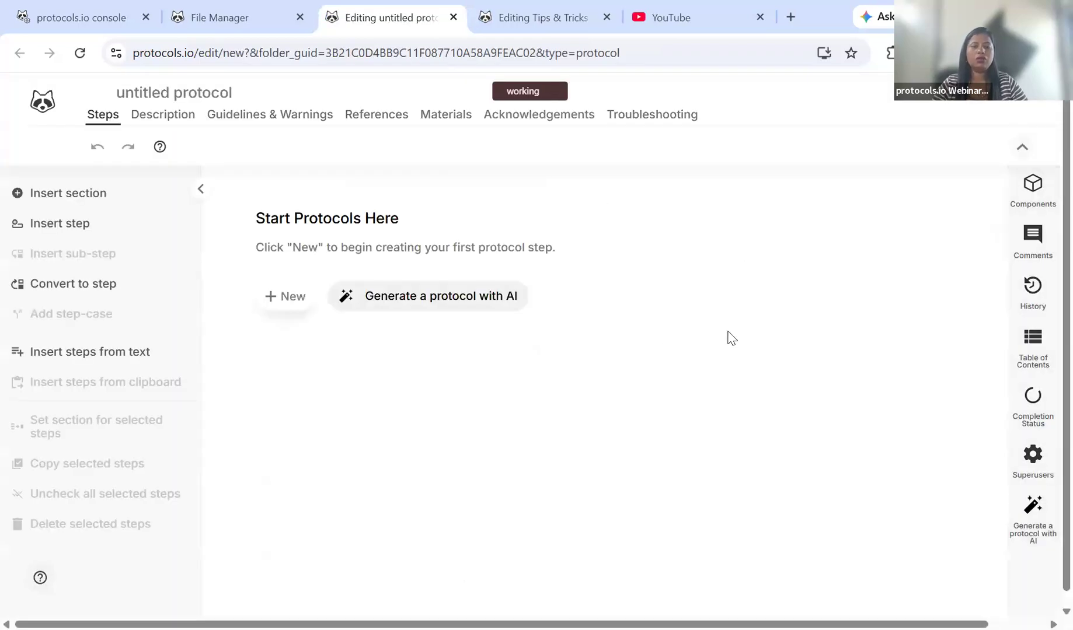
click(286, 299)
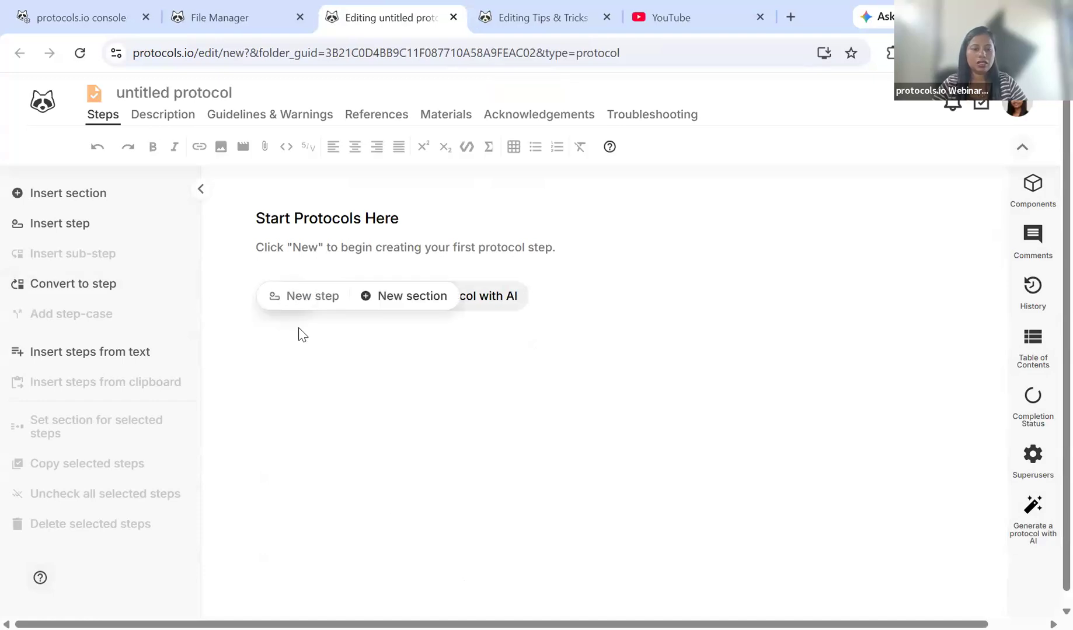
click(340, 296)
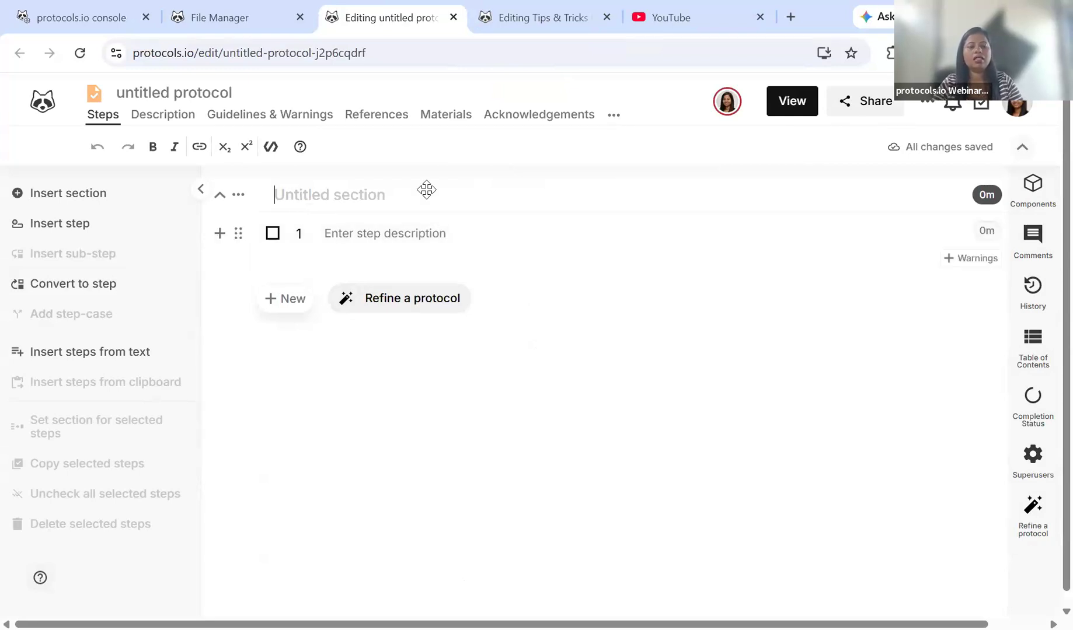
Return to the Tips & Tricks Demo draft and insert an empty step directly below step 1
key(ctrl+Tab)
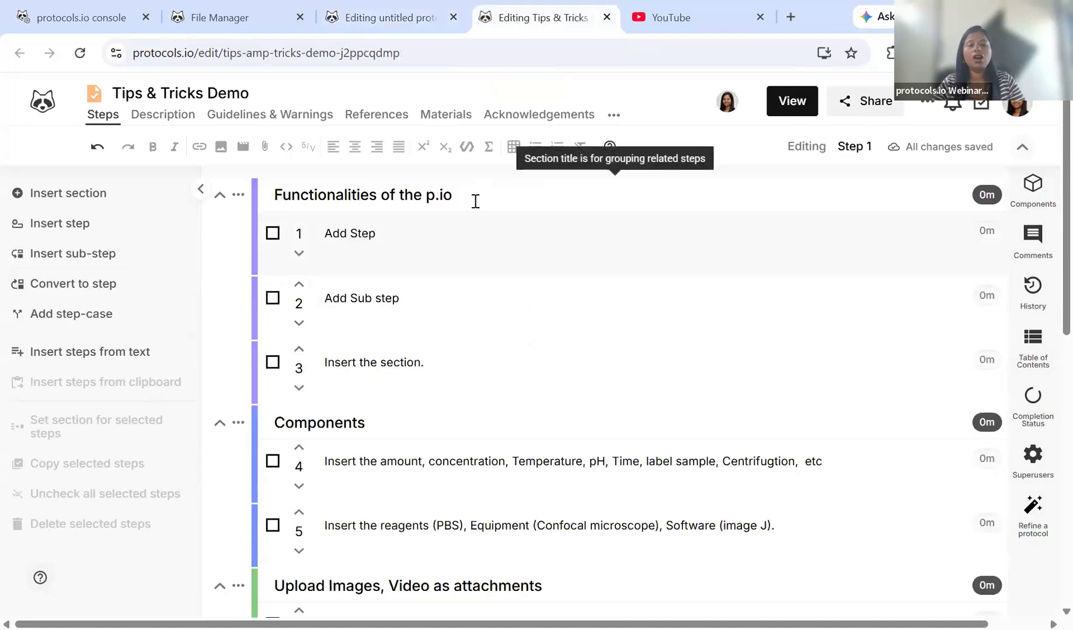
click(406, 252)
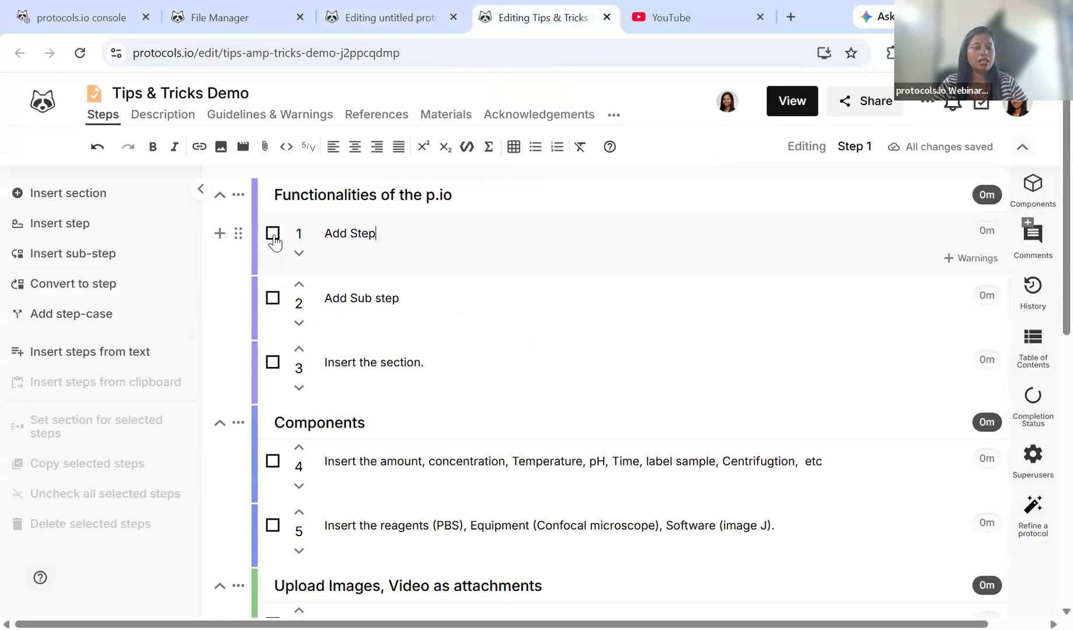
click(220, 234)
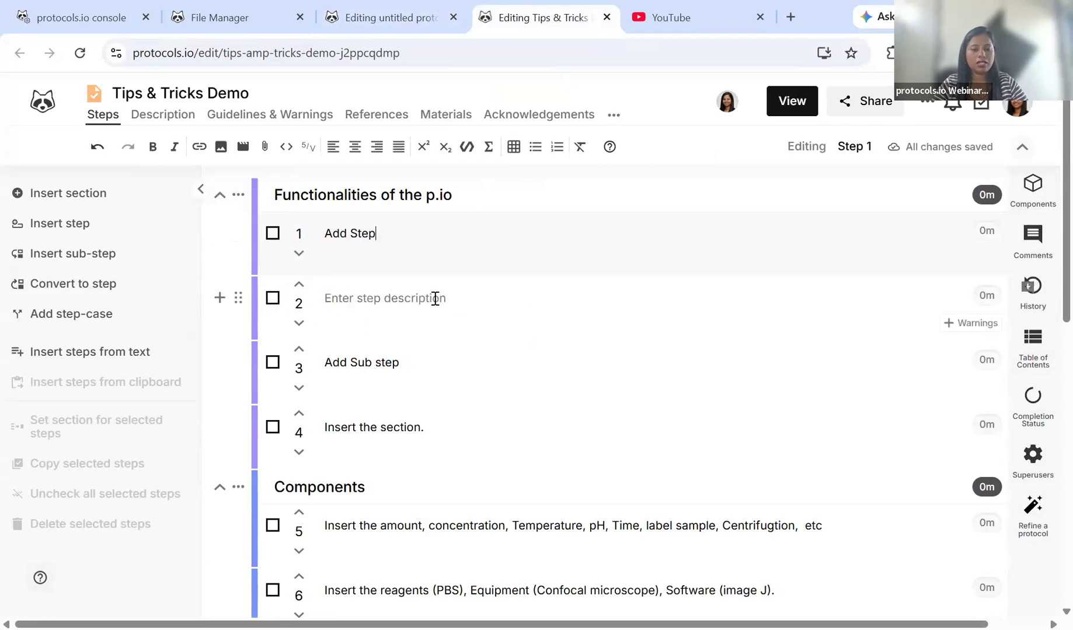
click(400, 299)
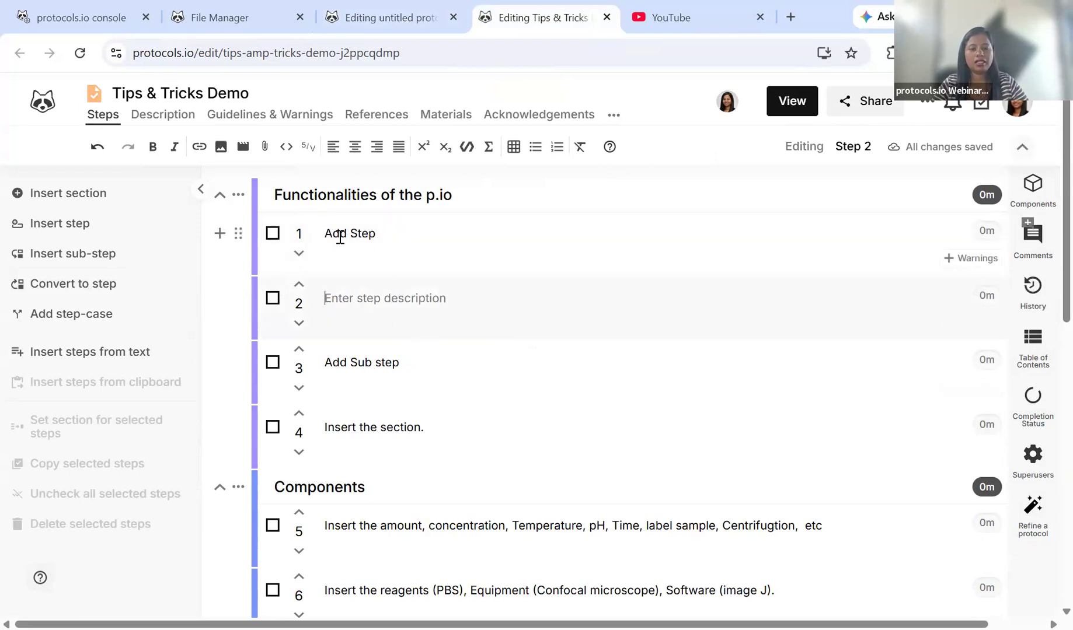
Replace the description of step 1 with "Buffer:"
drag(376, 233, 329, 230)
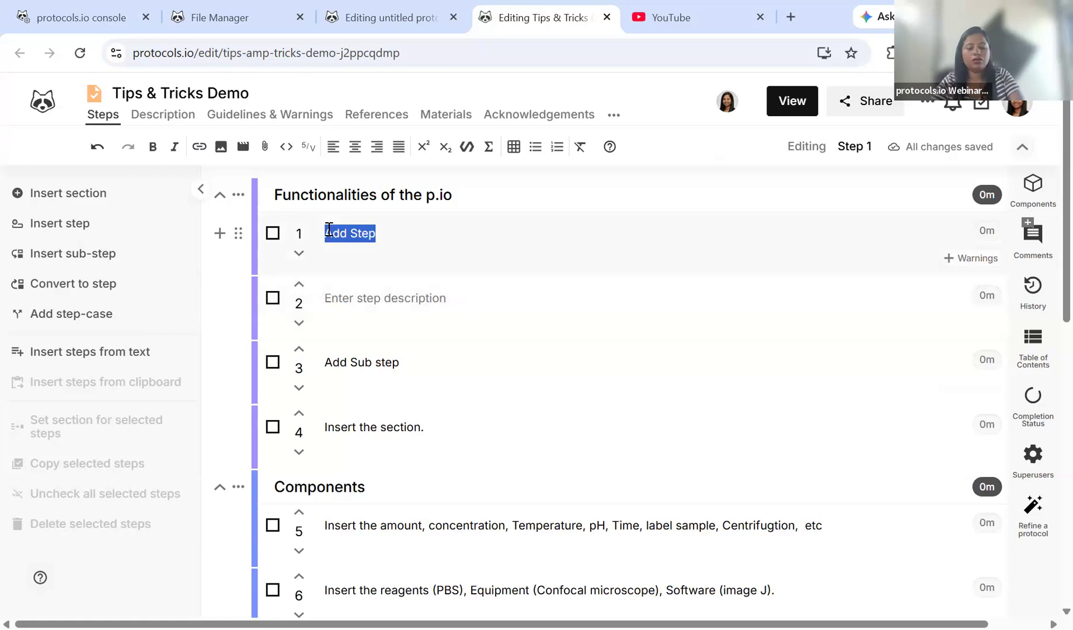
text(aaa)
key(BackSpace)
key(BackSpace)
key(BackSpace)
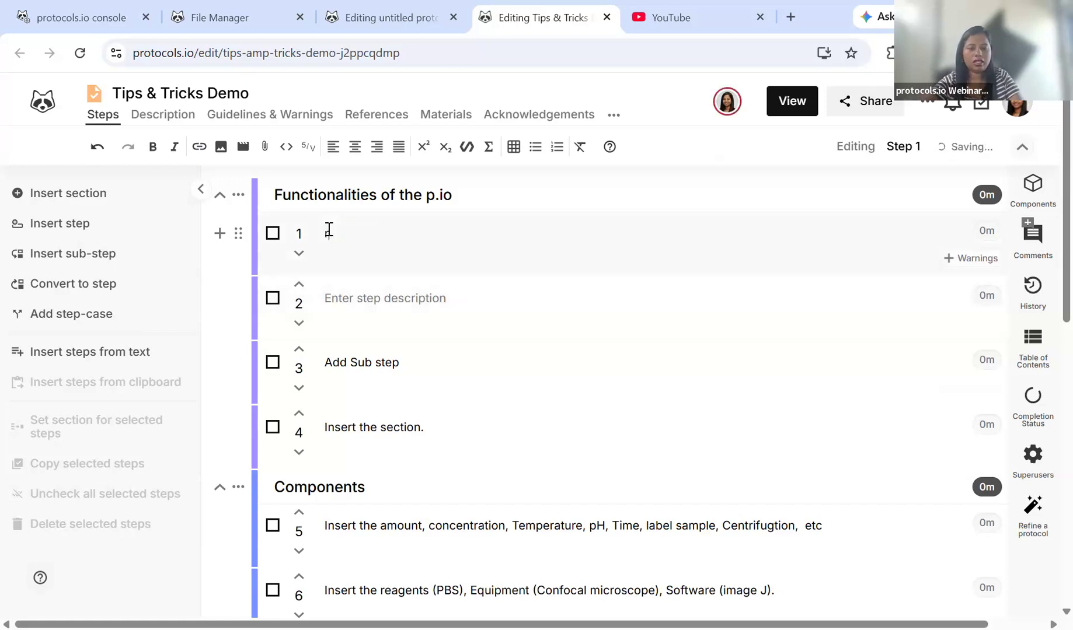
text(Buffer)
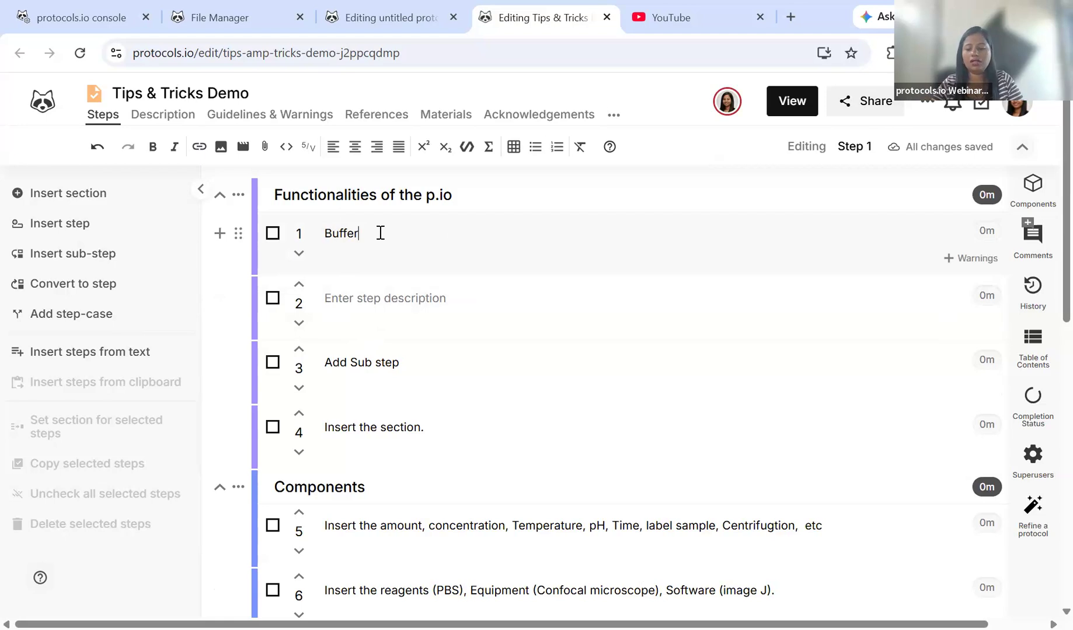
text(:)
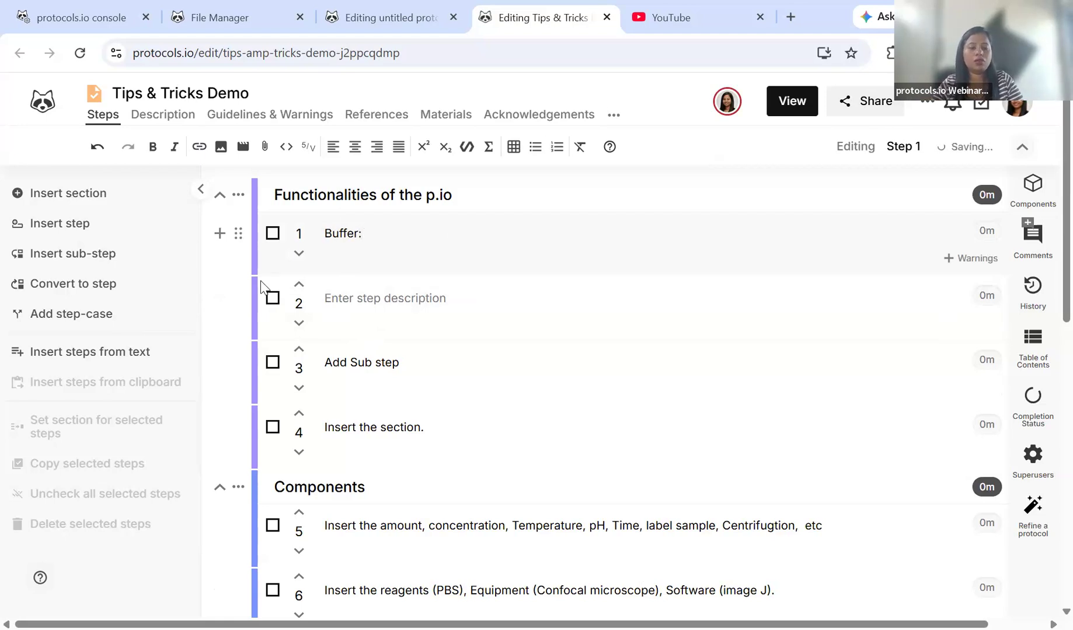
Delete the empty step 2 from the Functionalities of the p.io section
click(272, 299)
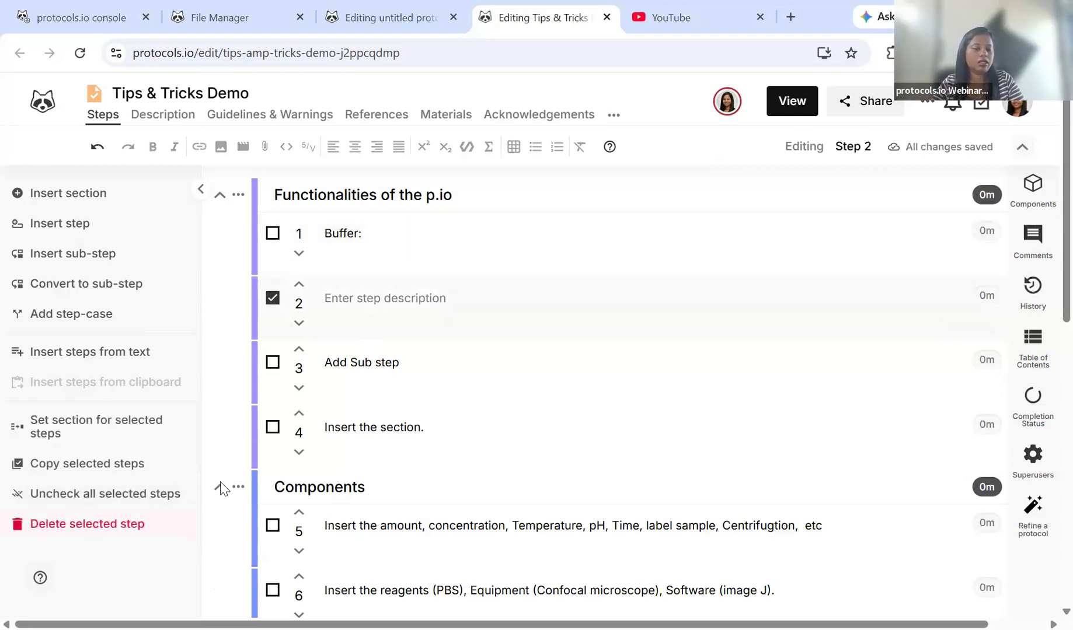
click(88, 524)
click(715, 403)
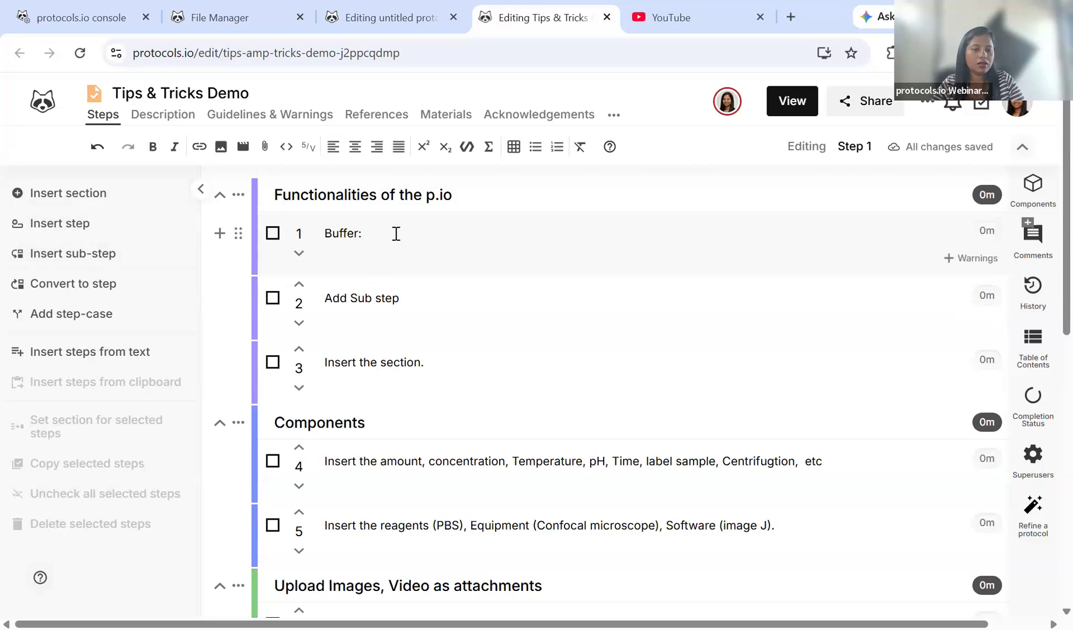
Insert a sub-step under the "Buffer:" step and describe it as "nacl ..etc"
click(91, 254)
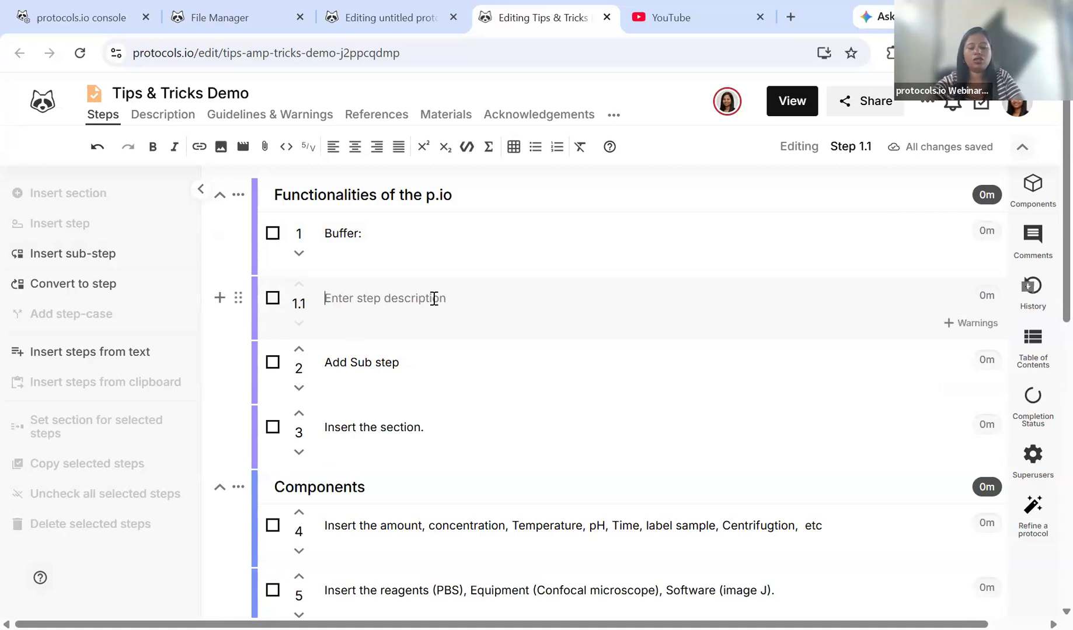
text(nac)
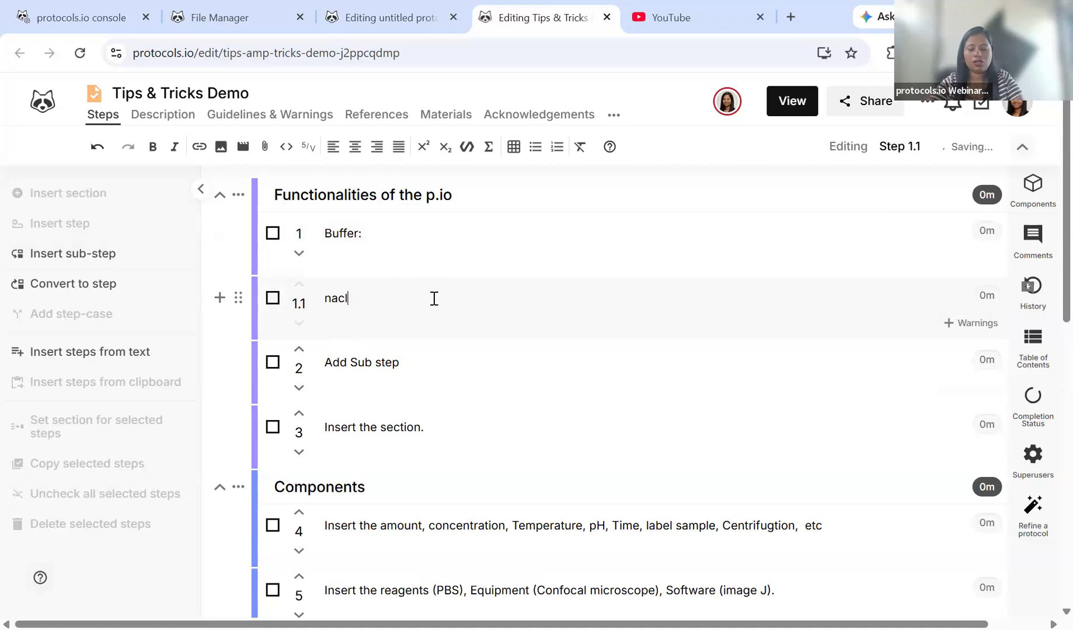
text(l )
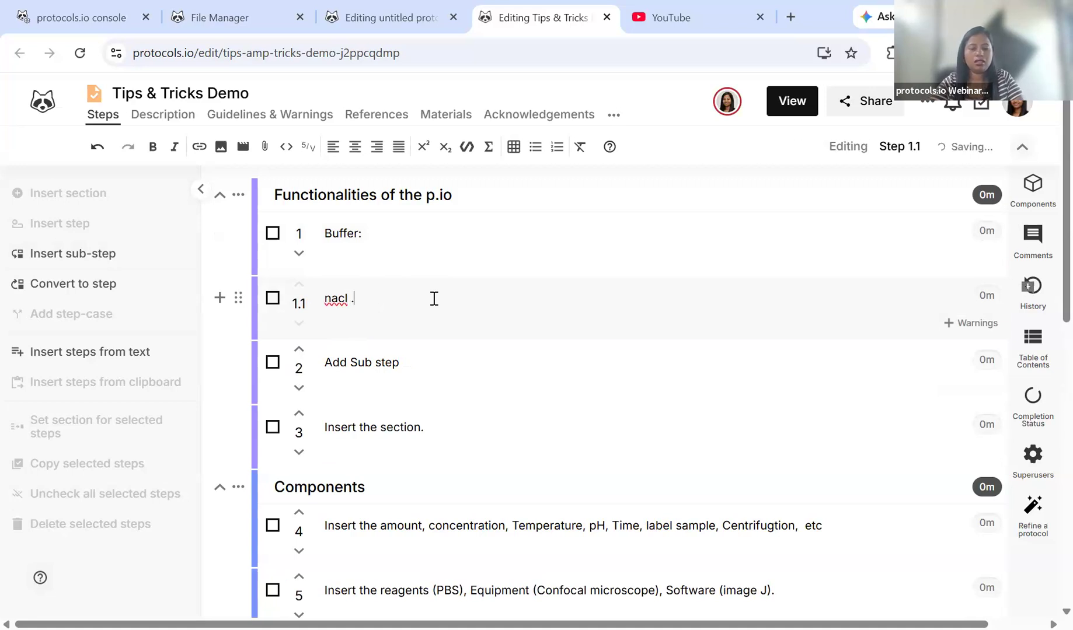
text(..)
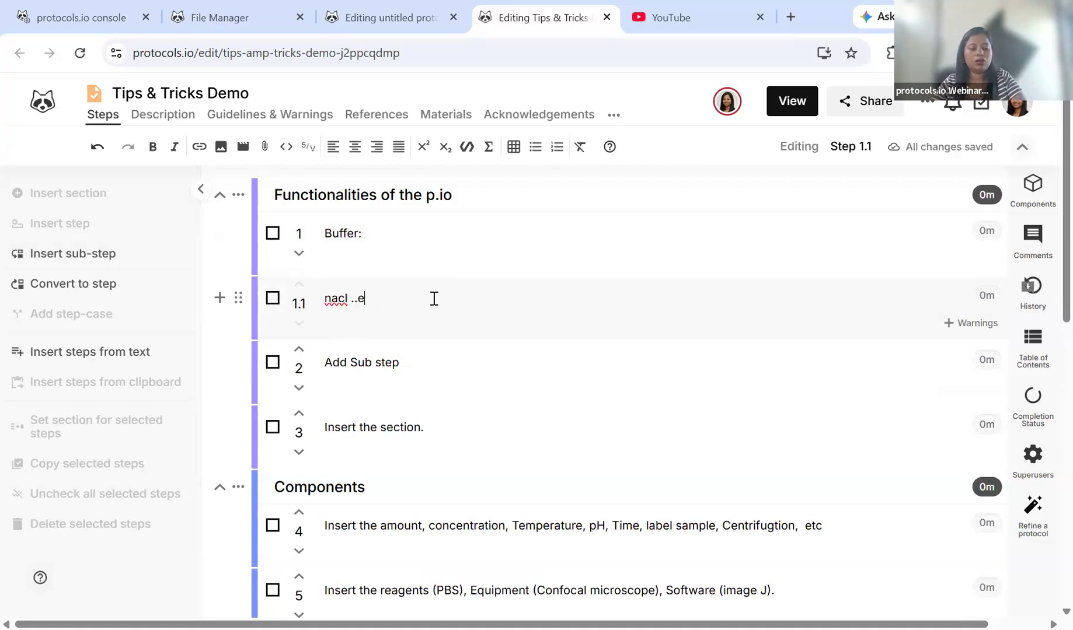
text(etc)
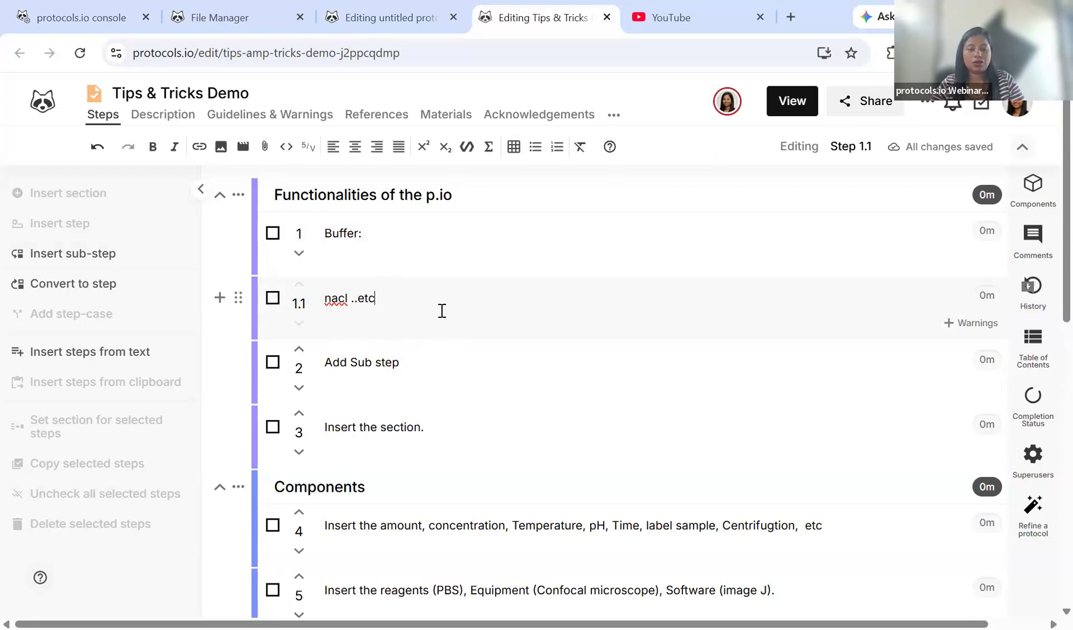
Insert a new section directly below step 3, "Insert the section."
scroll(442, 311, down, 2)
scroll(438, 308, up, 2)
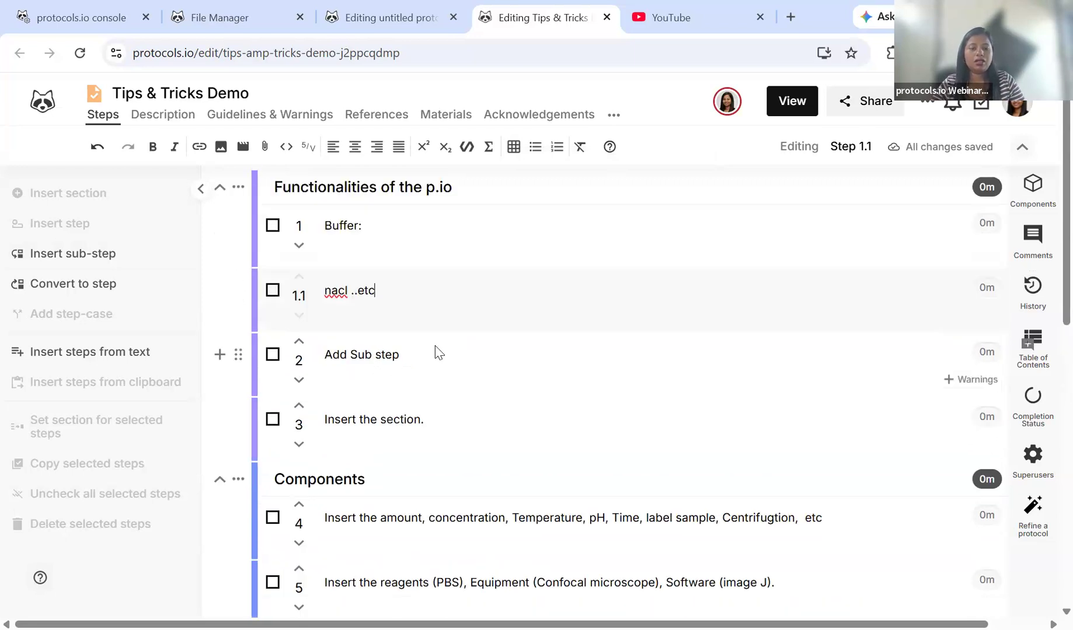
click(456, 423)
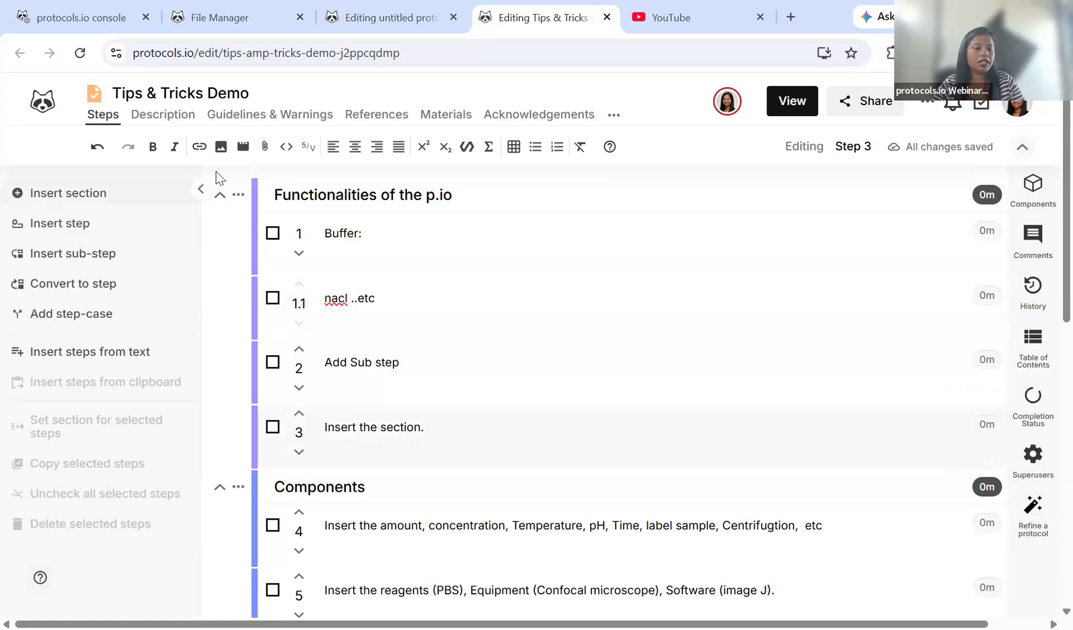
click(198, 191)
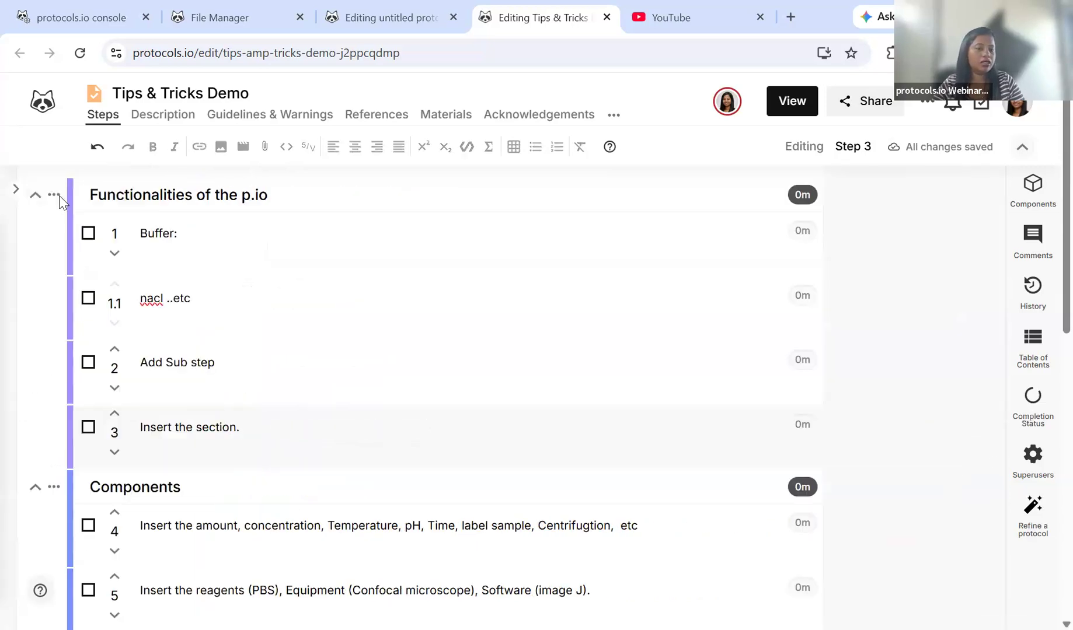
click(17, 194)
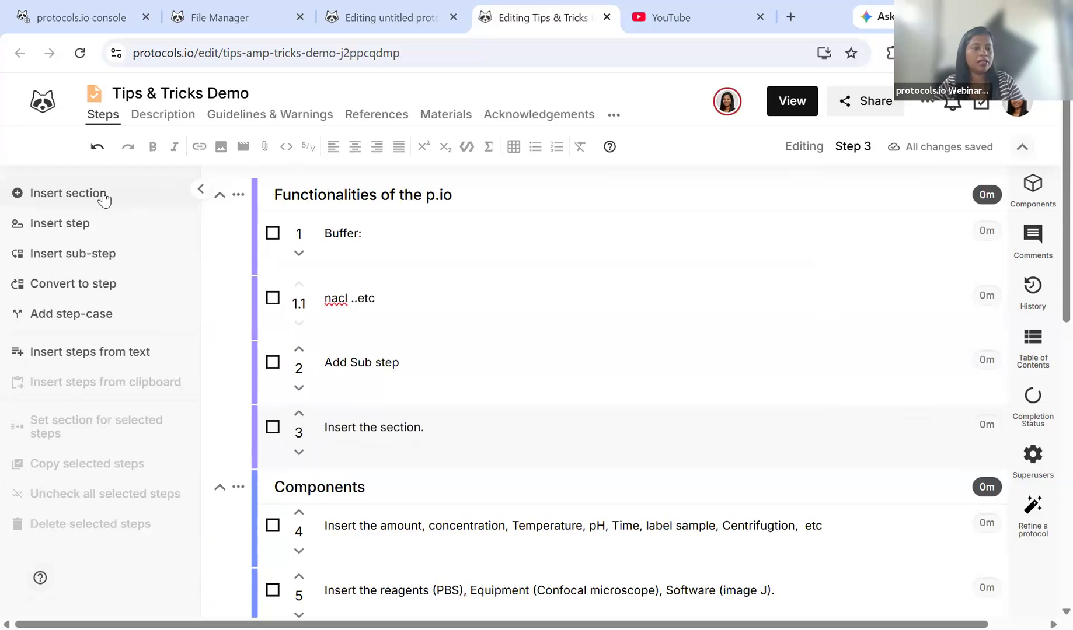
scroll(389, 461, down, 5)
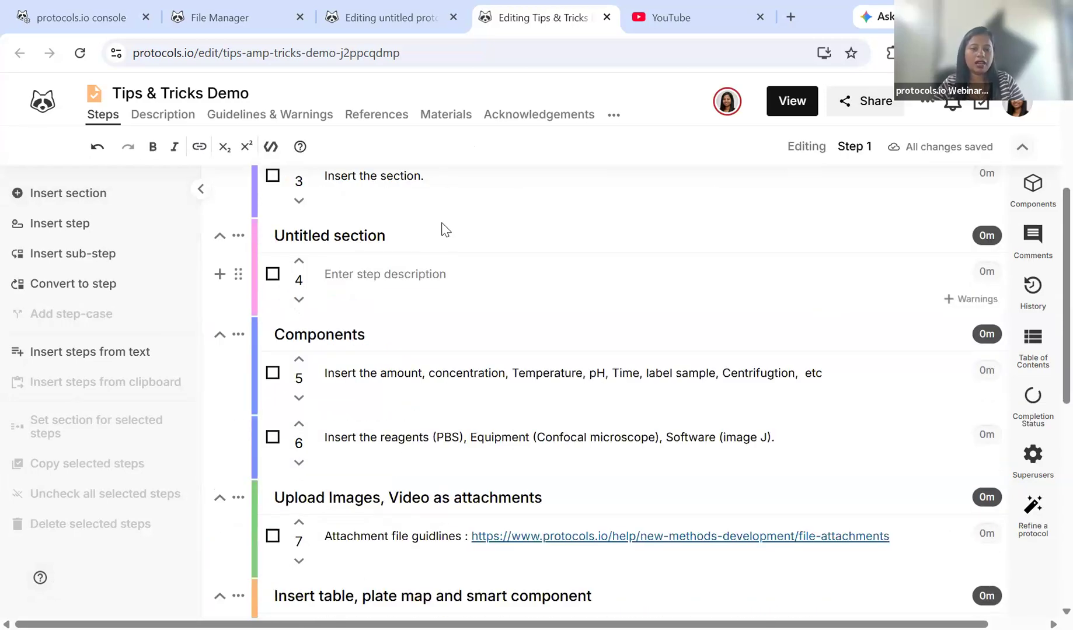
scroll(443, 227, up, 3)
click(435, 341)
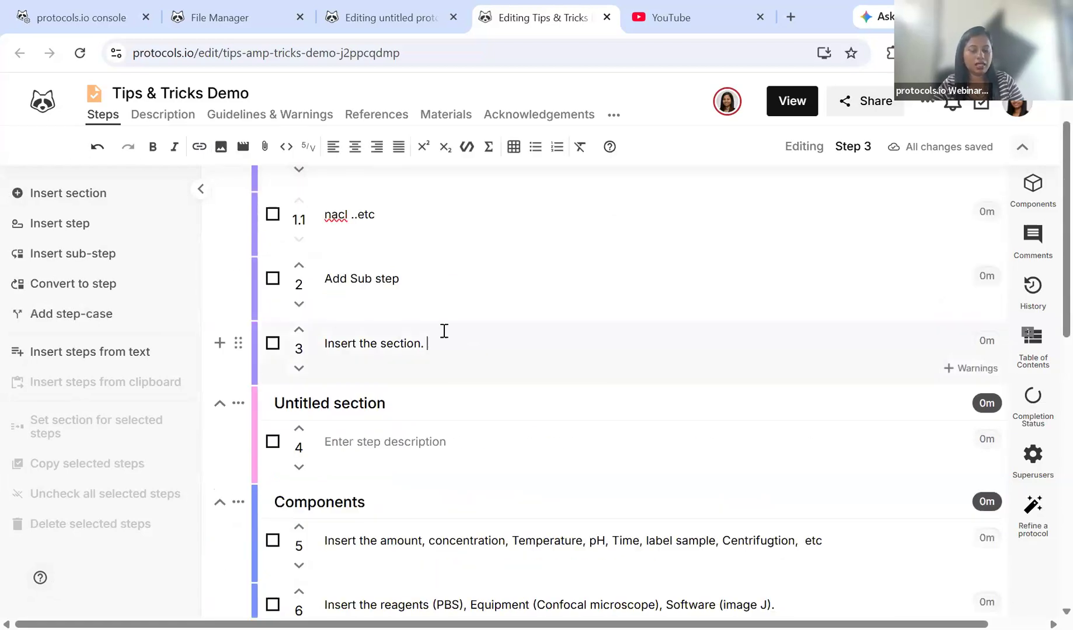
Convert sub-step 1.1, "nacl ..etc", into a full step
click(432, 280)
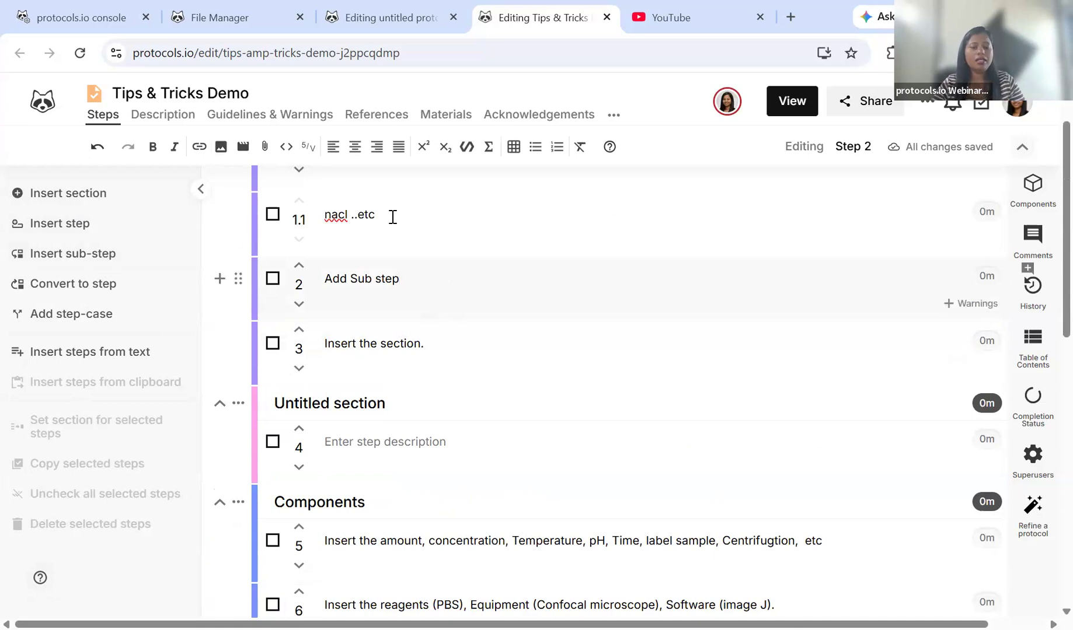
click(418, 225)
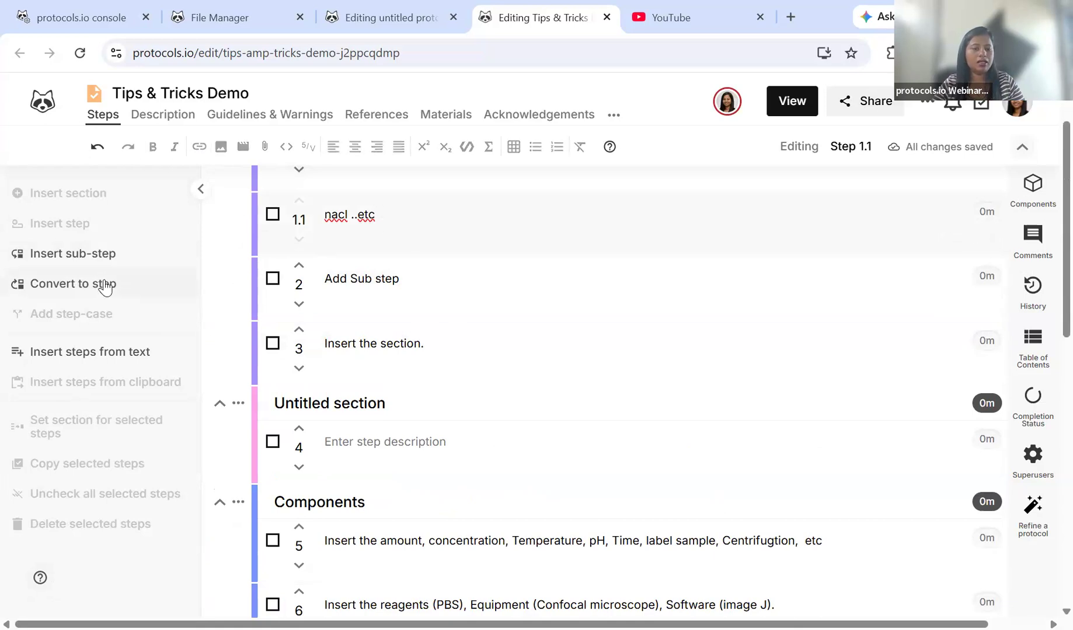
click(273, 214)
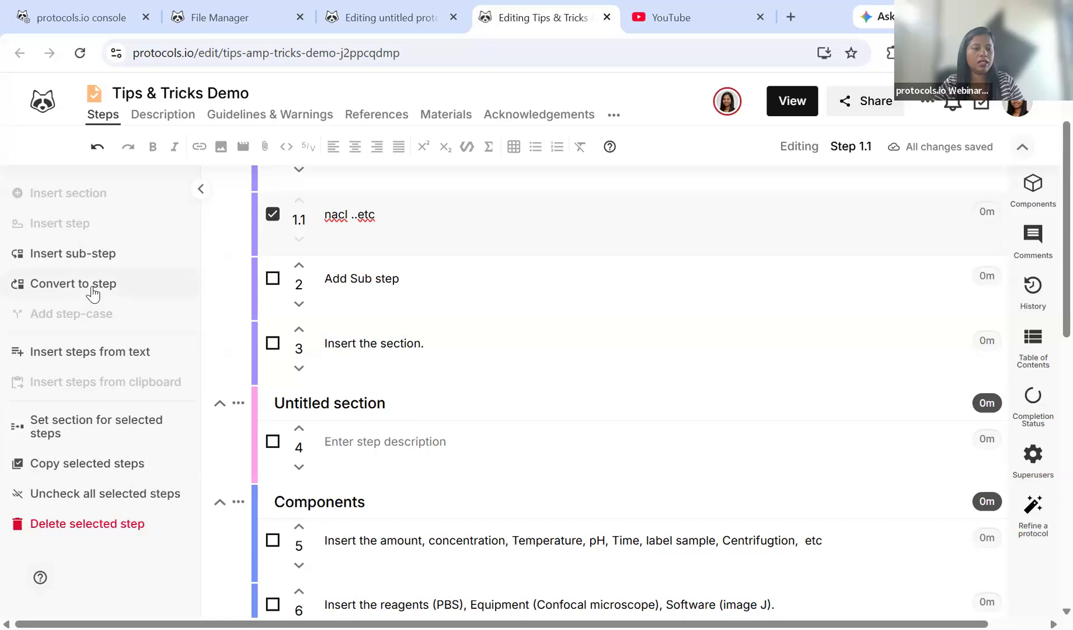
click(103, 287)
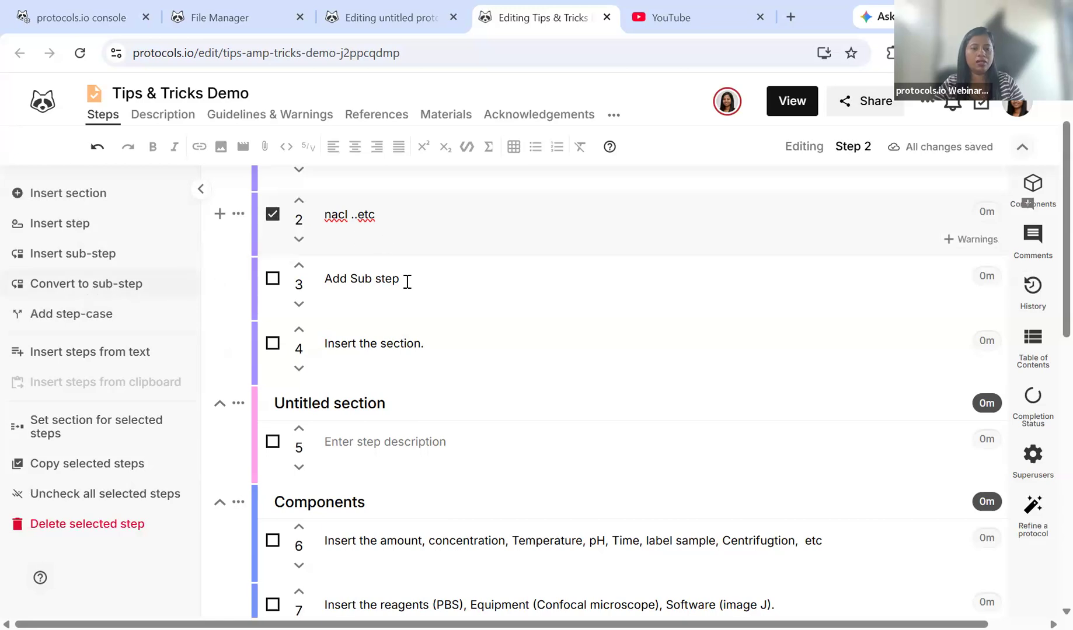
Examine the options of the "nacl ..etc" step and the full list of critical step marks available for it
scroll(343, 320, up, 1)
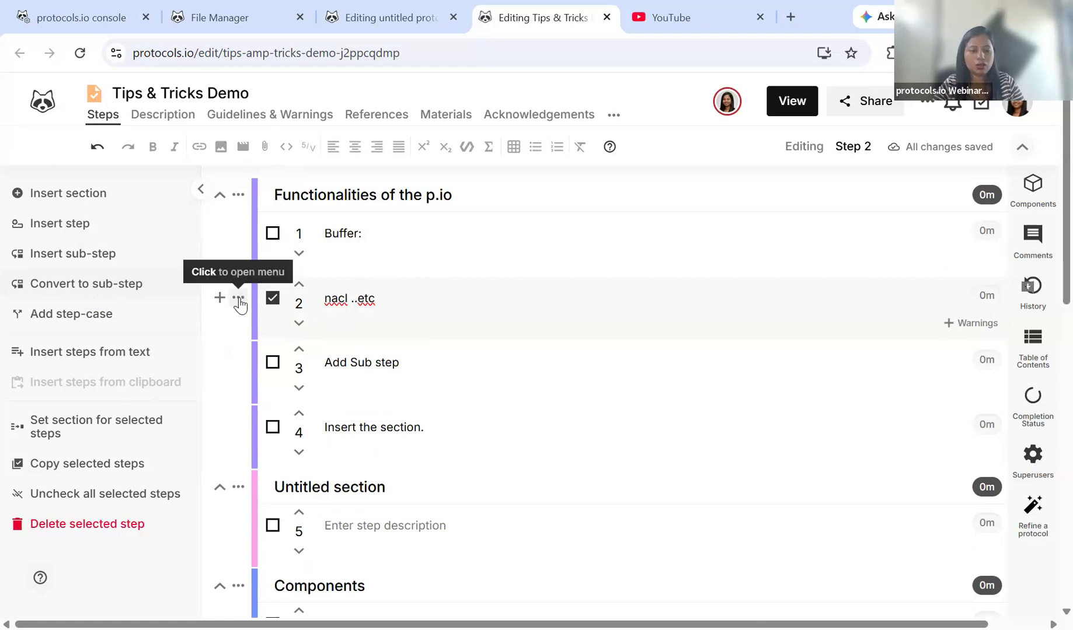
click(239, 300)
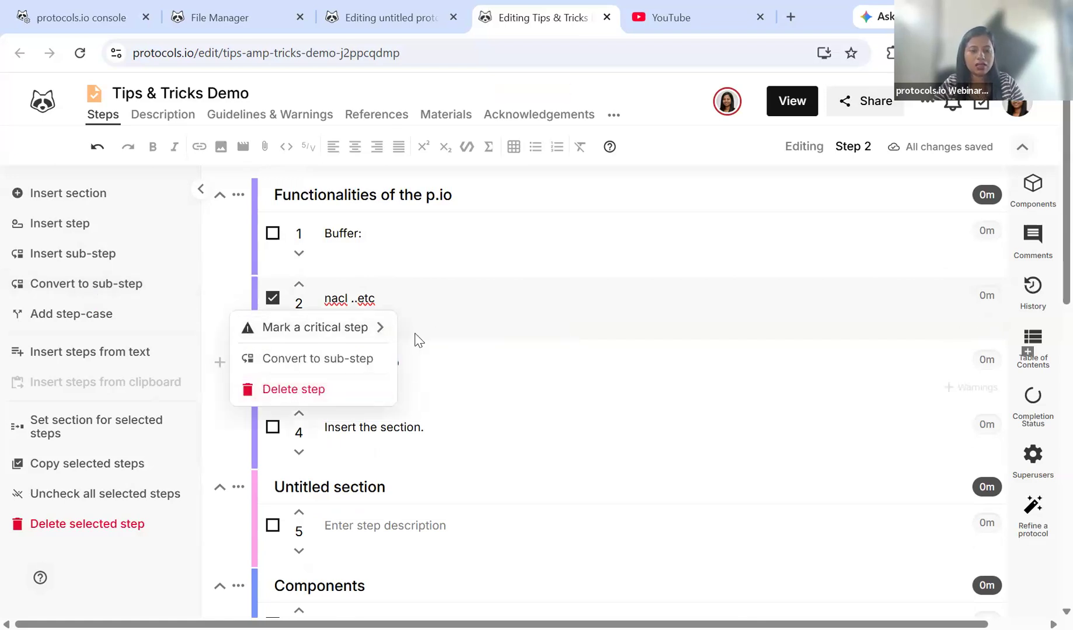
click(434, 306)
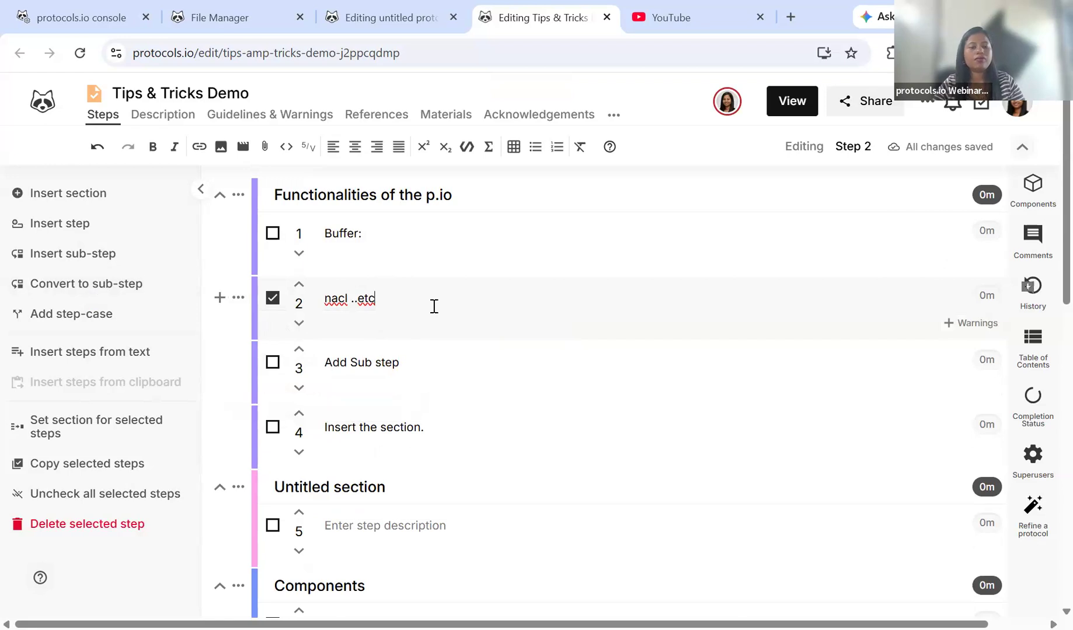
click(239, 299)
mouse_move(362, 344)
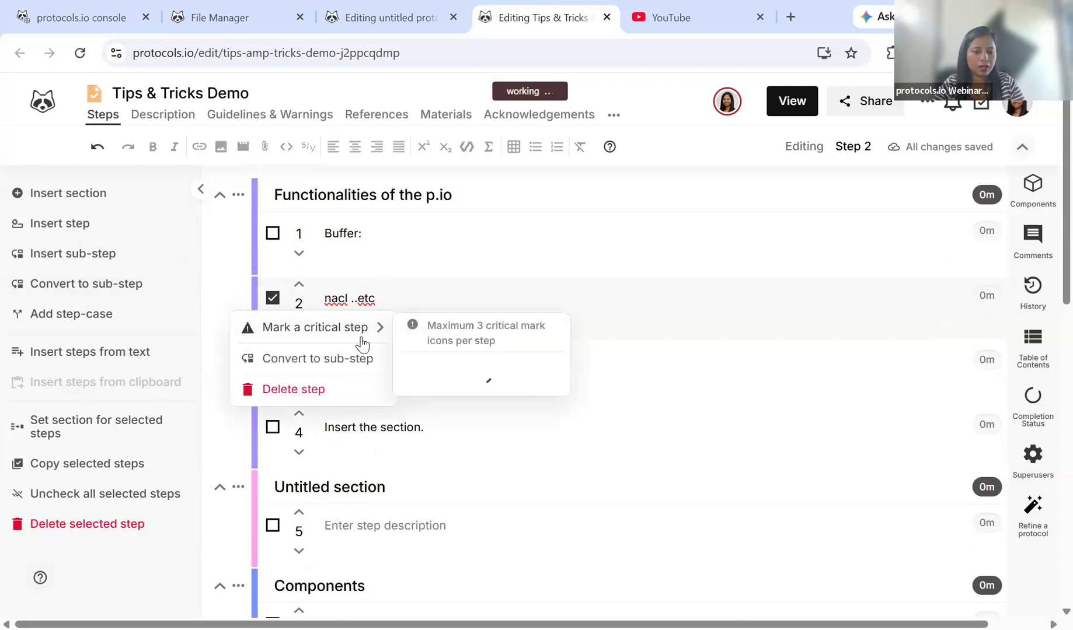
mouse_move(257, 328)
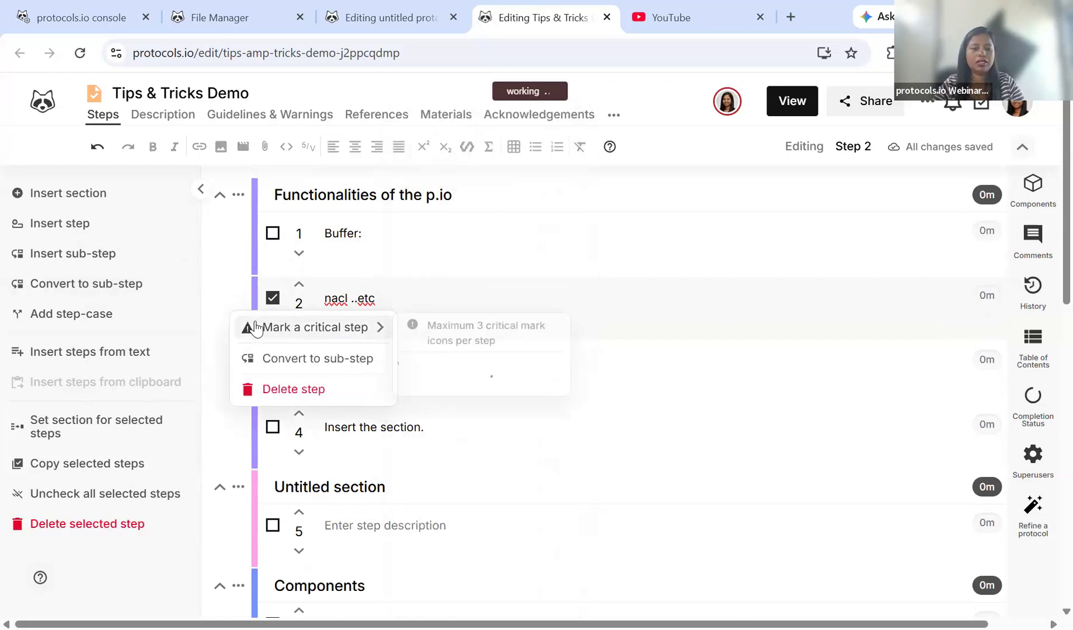
mouse_move(391, 329)
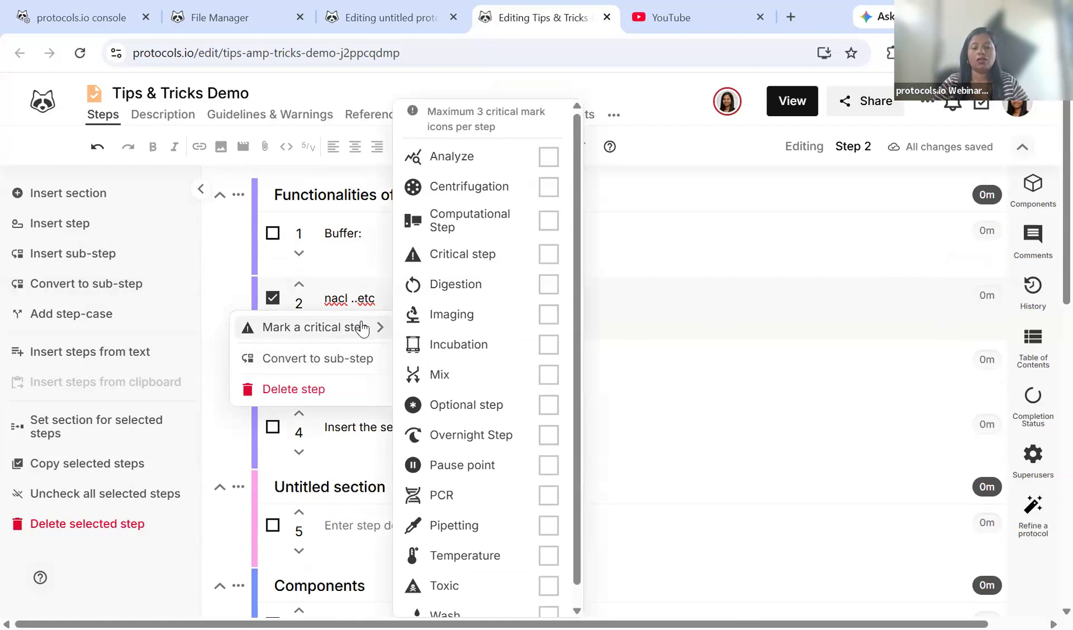
scroll(456, 444, down, 1)
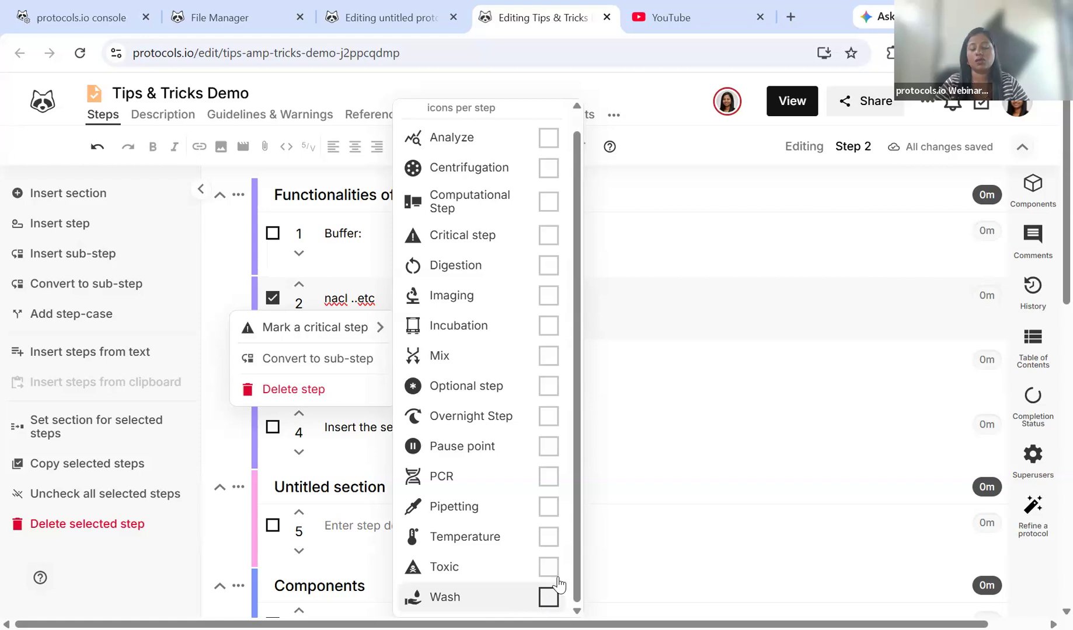
click(680, 327)
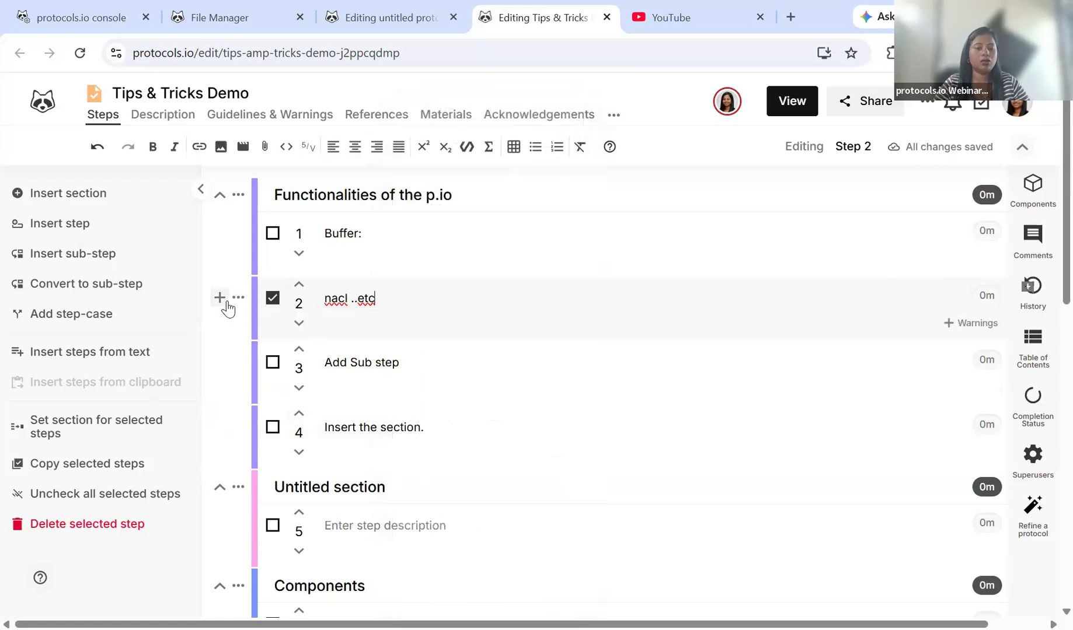
Mark the "nacl ..etc" step with the Toxic and Overnight Step icons
click(239, 298)
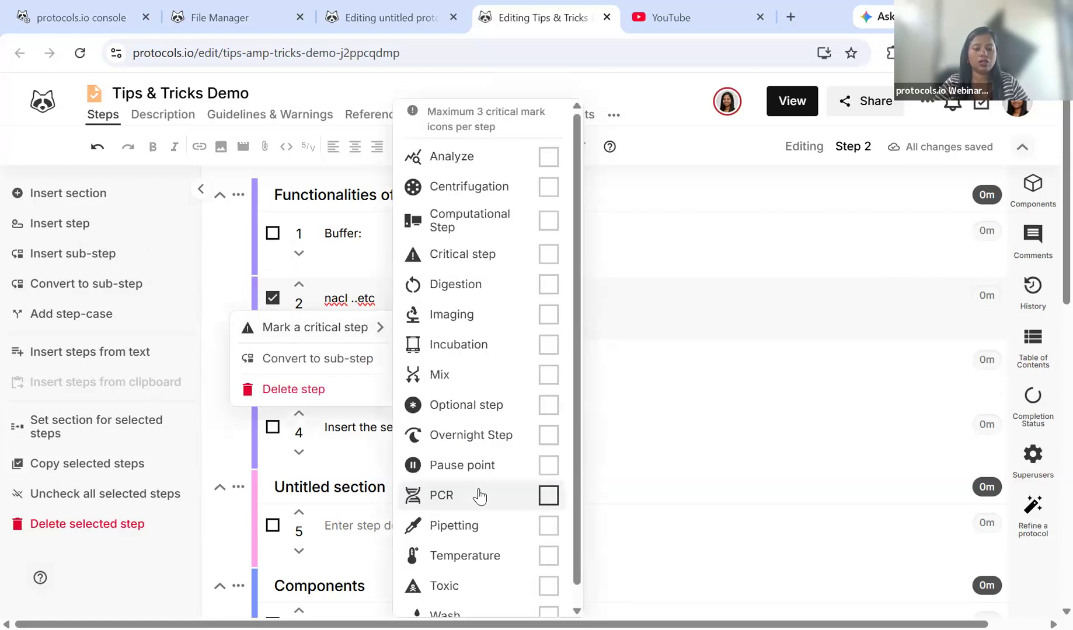
click(548, 584)
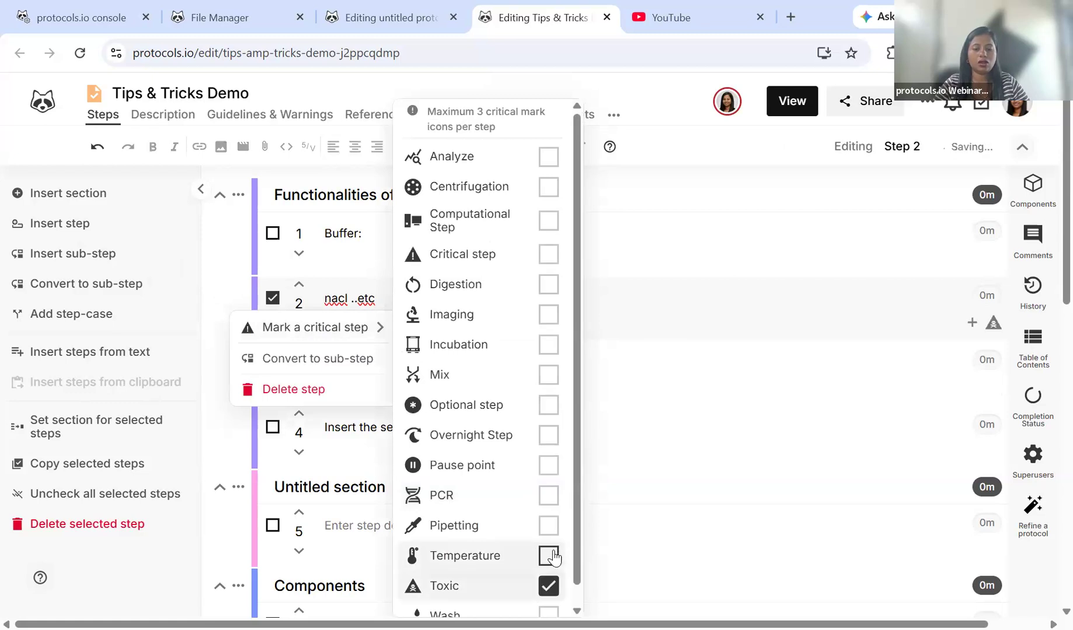
click(548, 434)
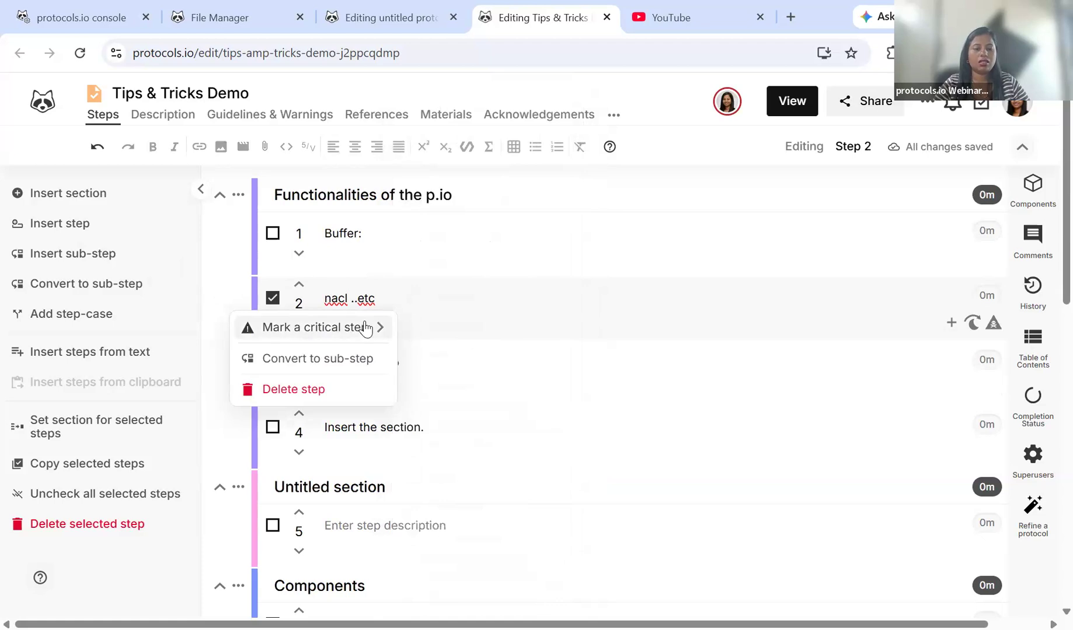
click(743, 343)
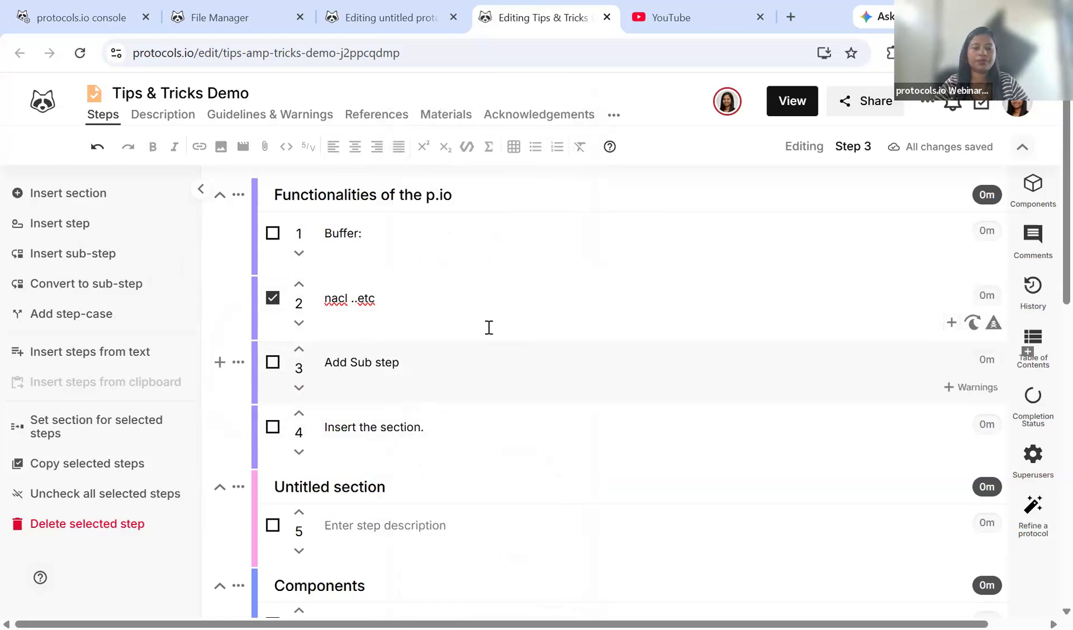
Add Mix as a third critical mark on the "nacl ..etc" step, using the step's own warnings list
click(201, 189)
click(766, 323)
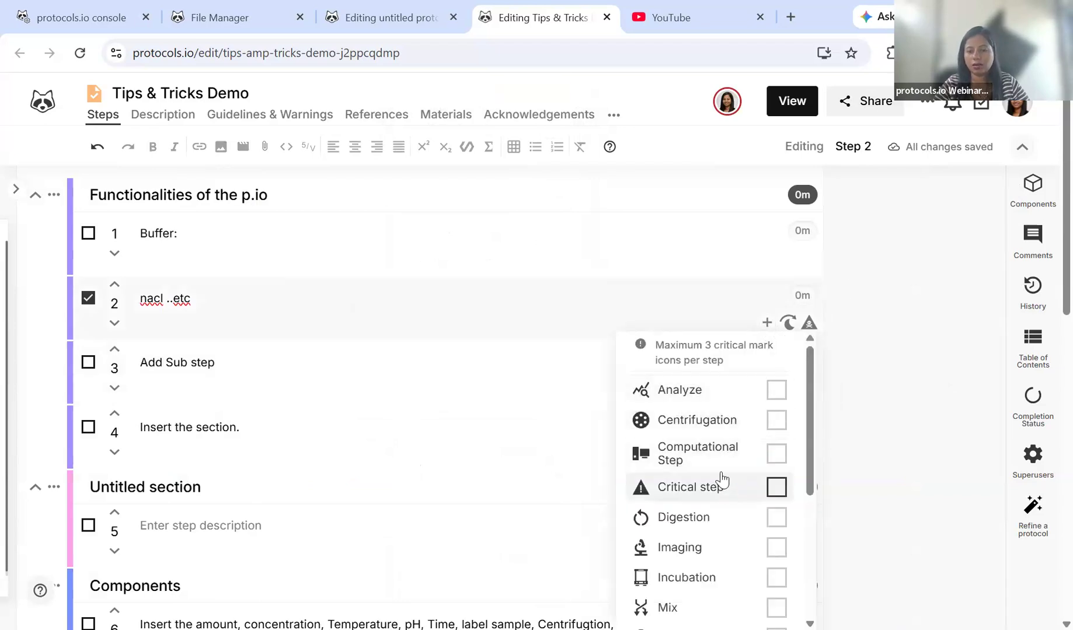
scroll(720, 477, down, 3)
scroll(717, 444, down, 2)
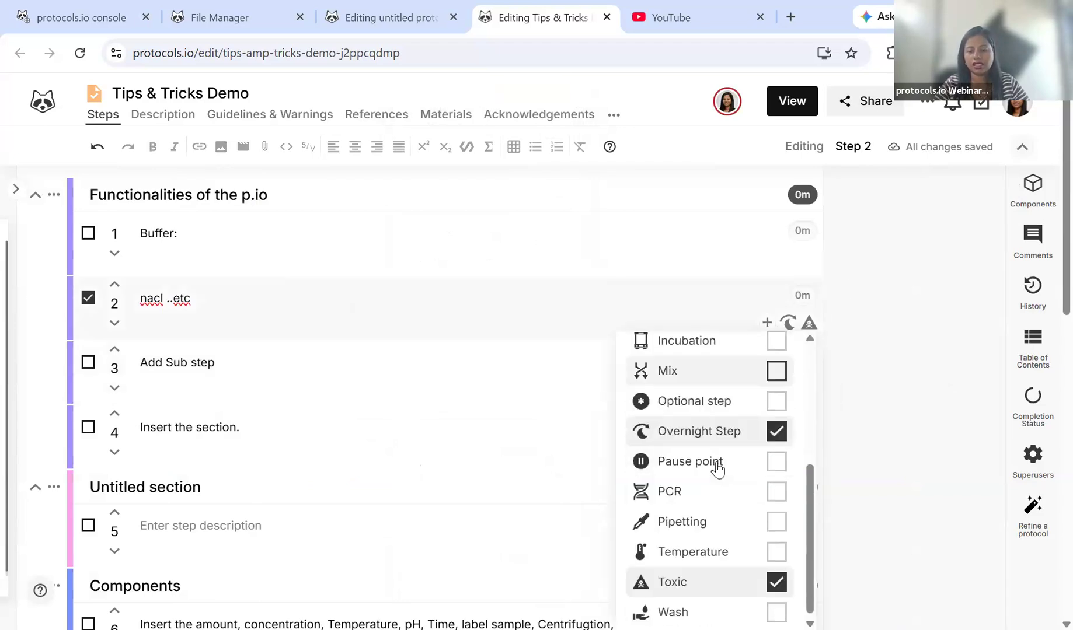
click(778, 366)
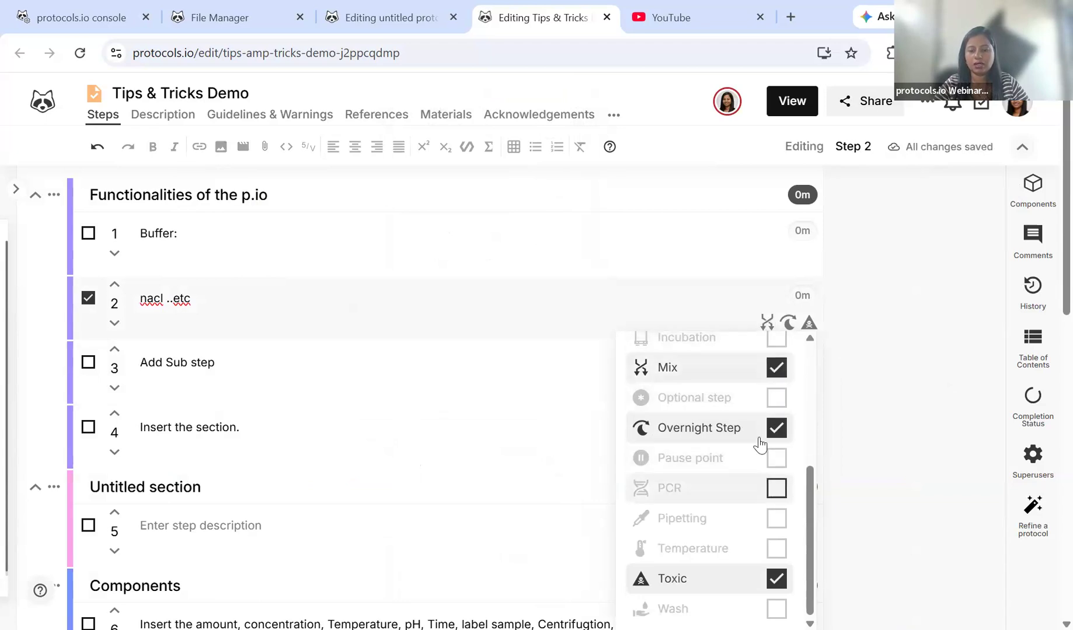
scroll(758, 446, up, 5)
click(16, 188)
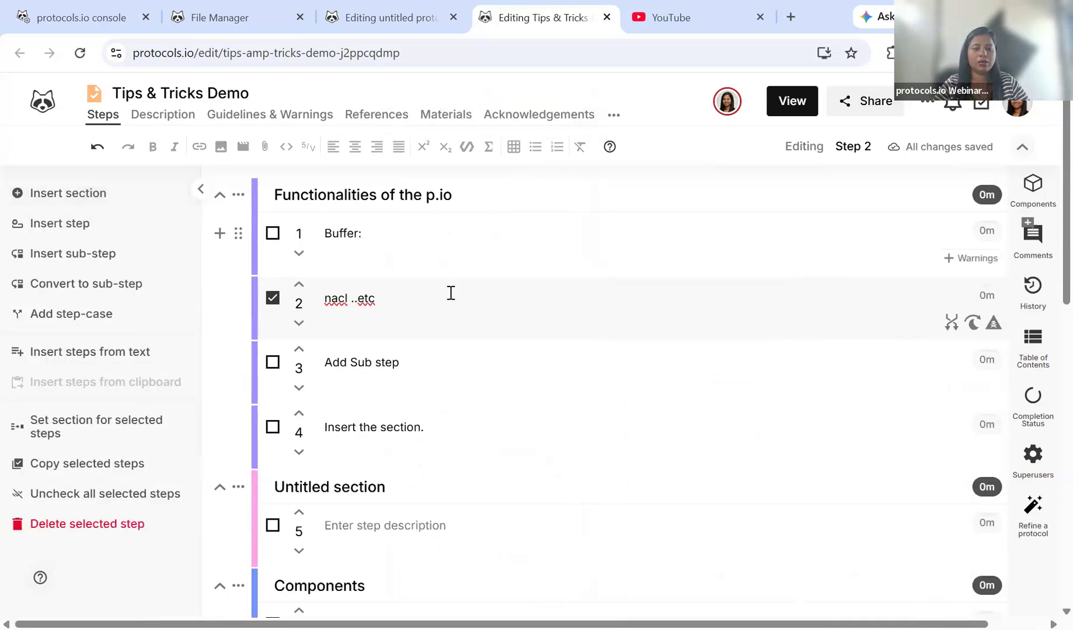
Select steps 6 through 9 together, and clear the selection of all checked steps in the protocol
scroll(479, 443, down, 5)
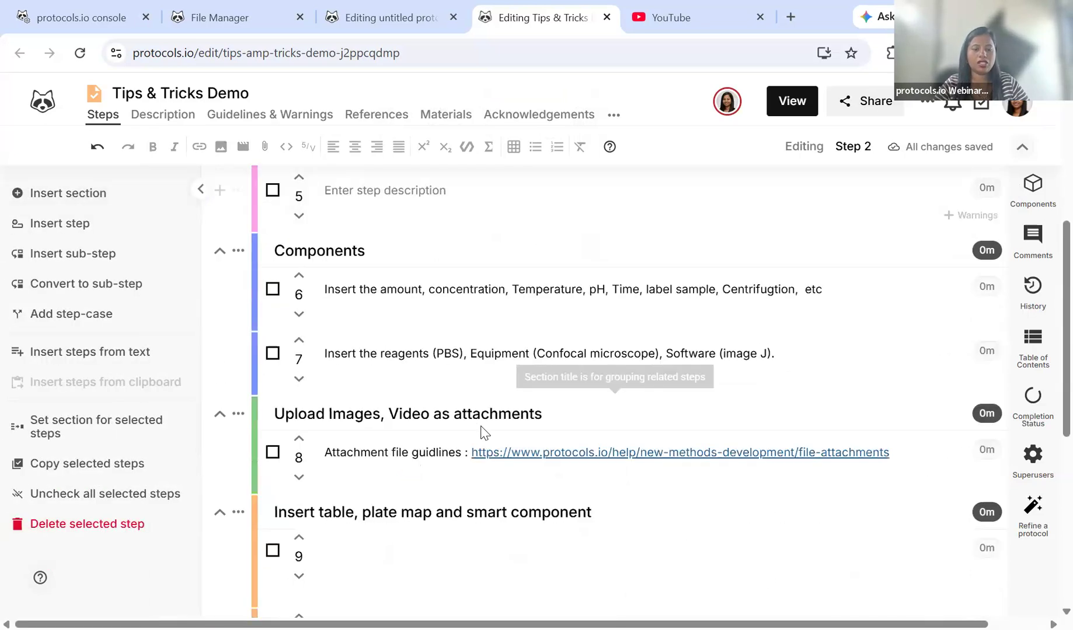
click(399, 249)
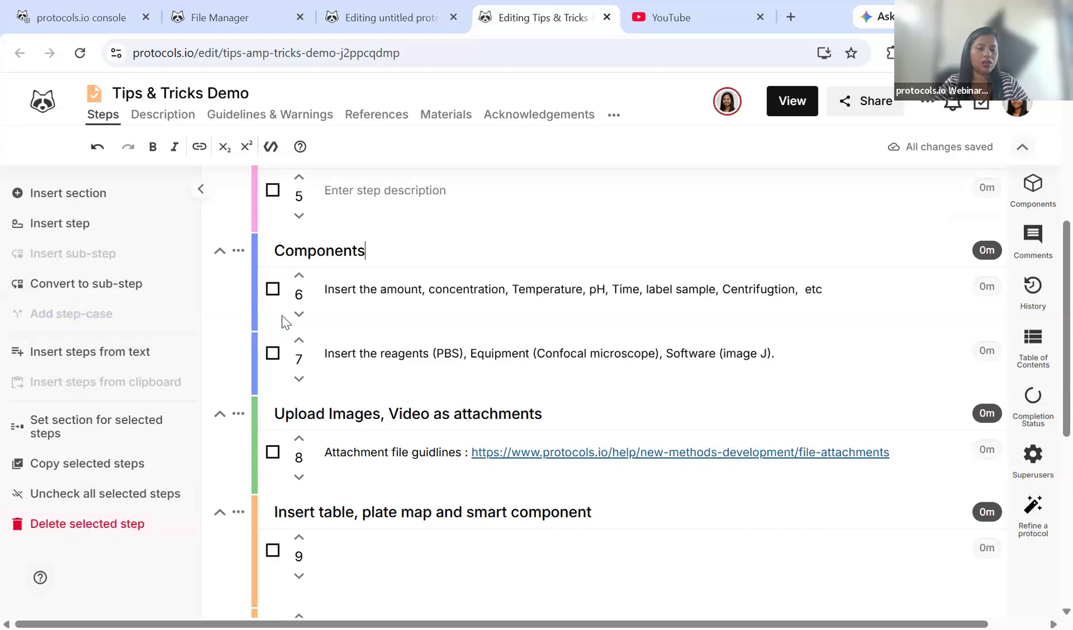
click(273, 289)
click(272, 353)
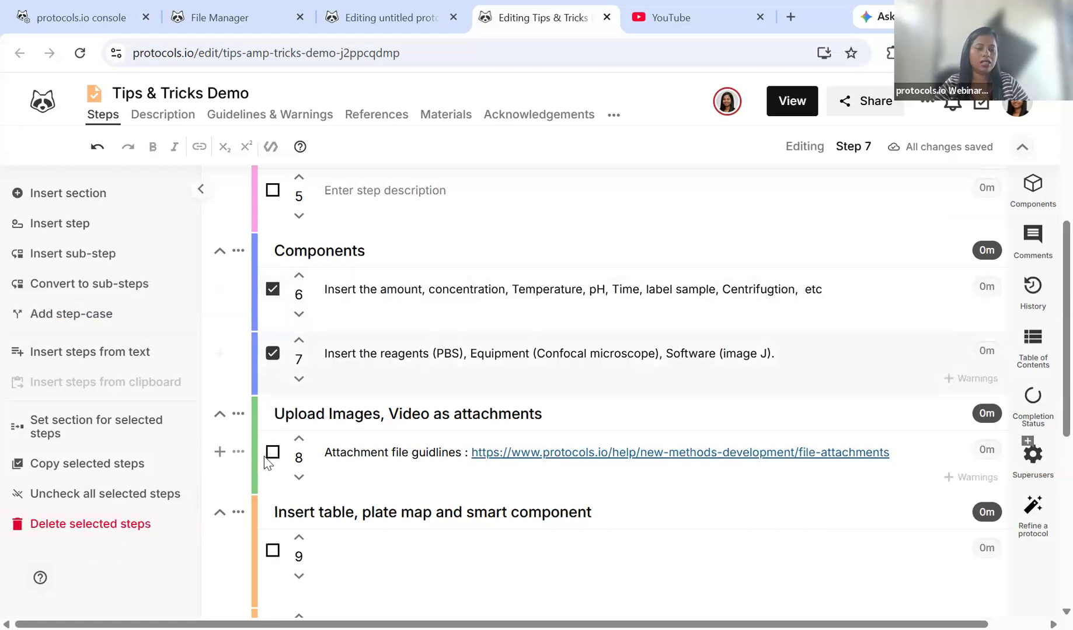
click(273, 452)
click(273, 550)
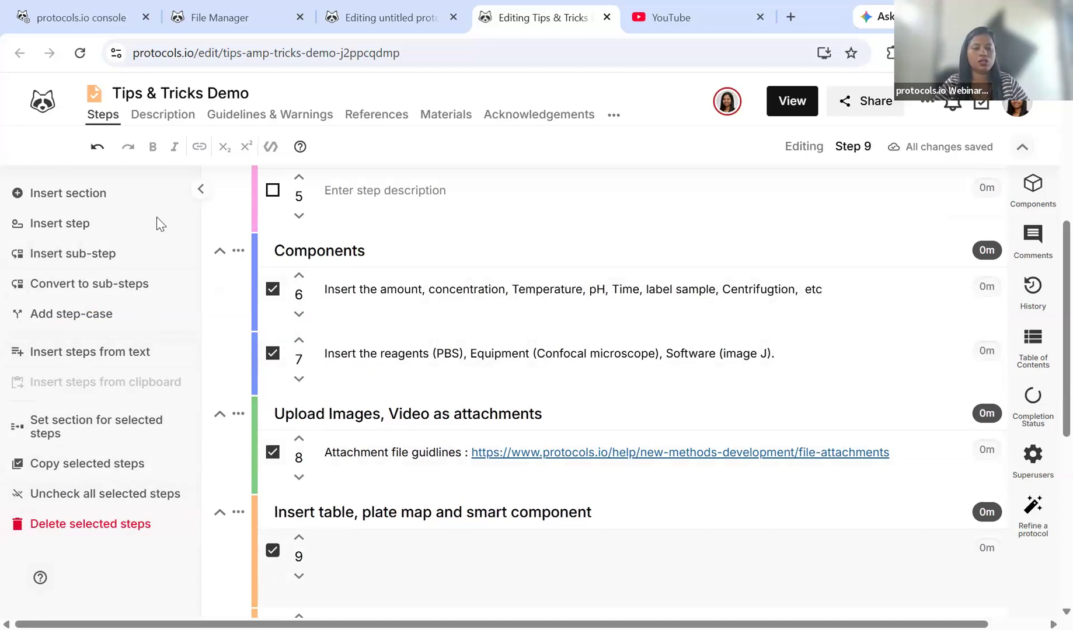
click(106, 494)
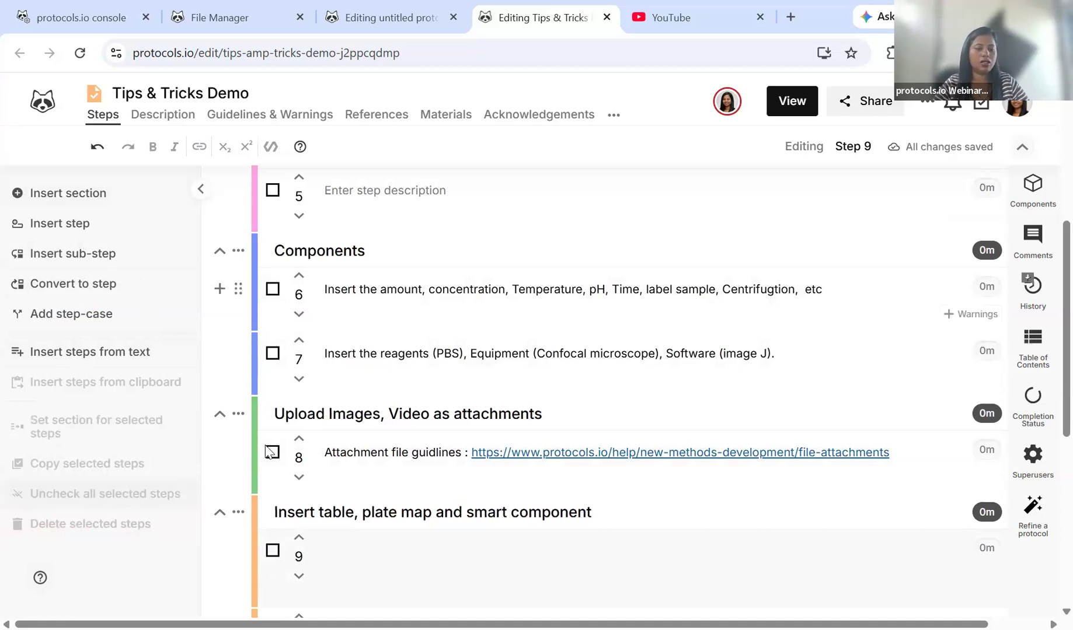
Insert an Amount component at the end of step 6 in the Components section
click(200, 189)
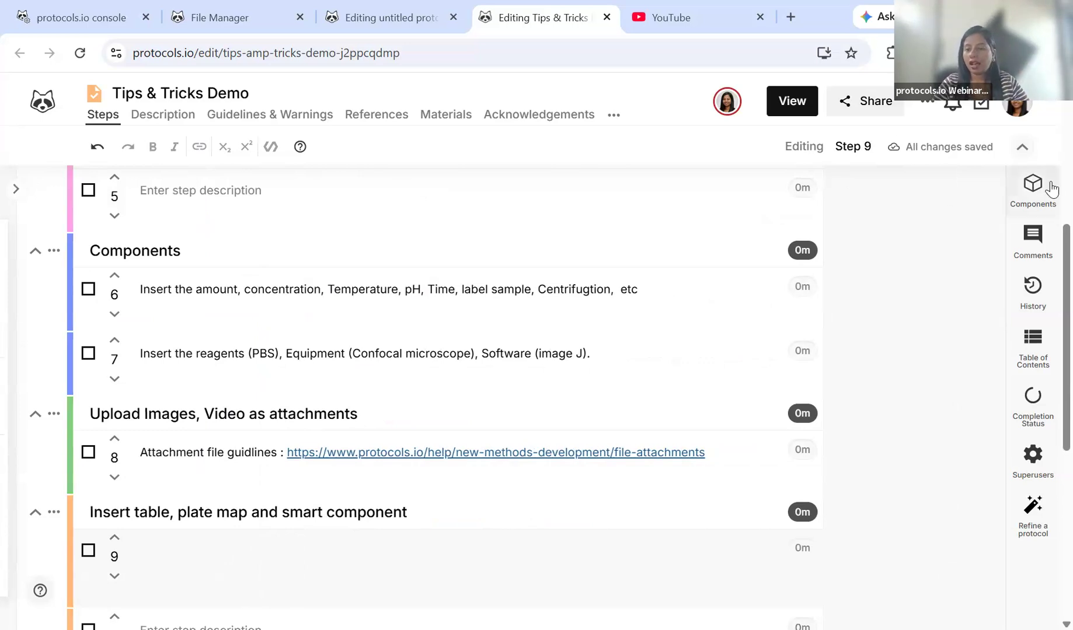
click(1033, 192)
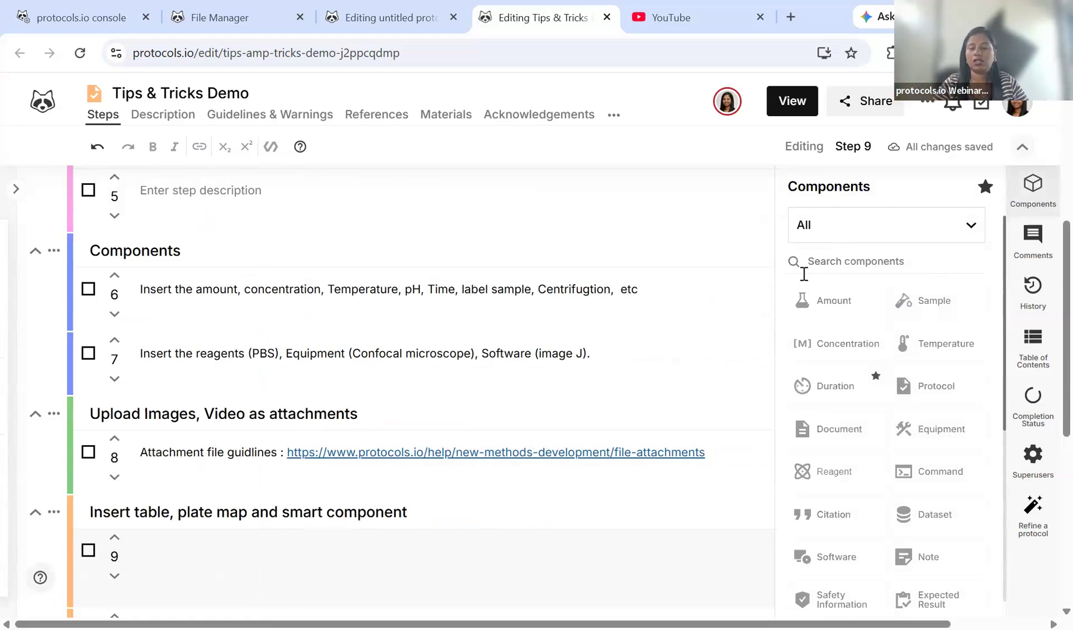
click(671, 292)
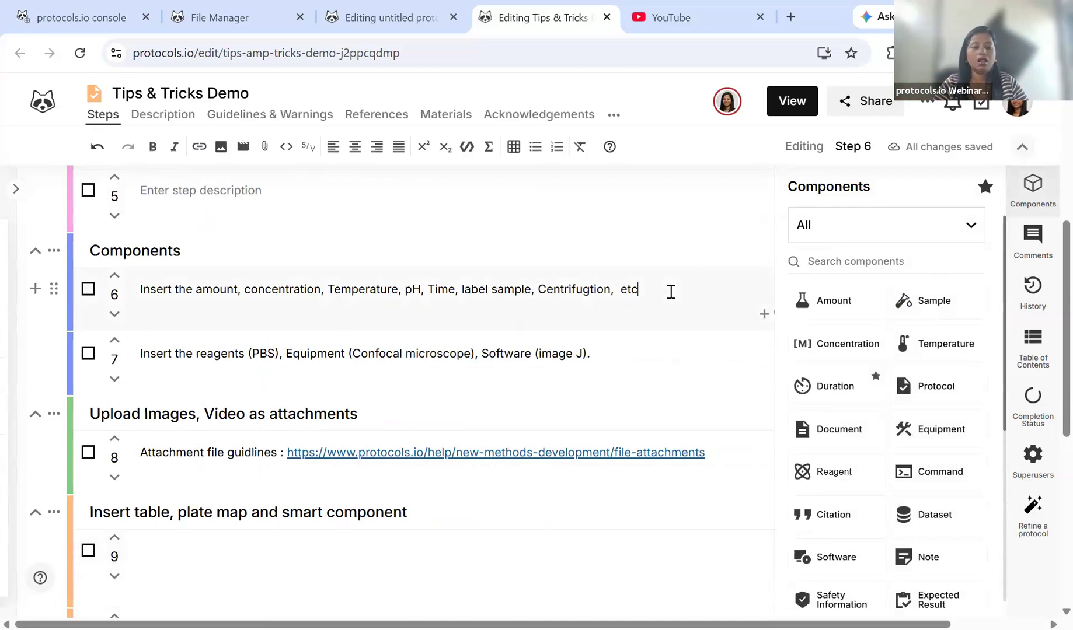
click(829, 302)
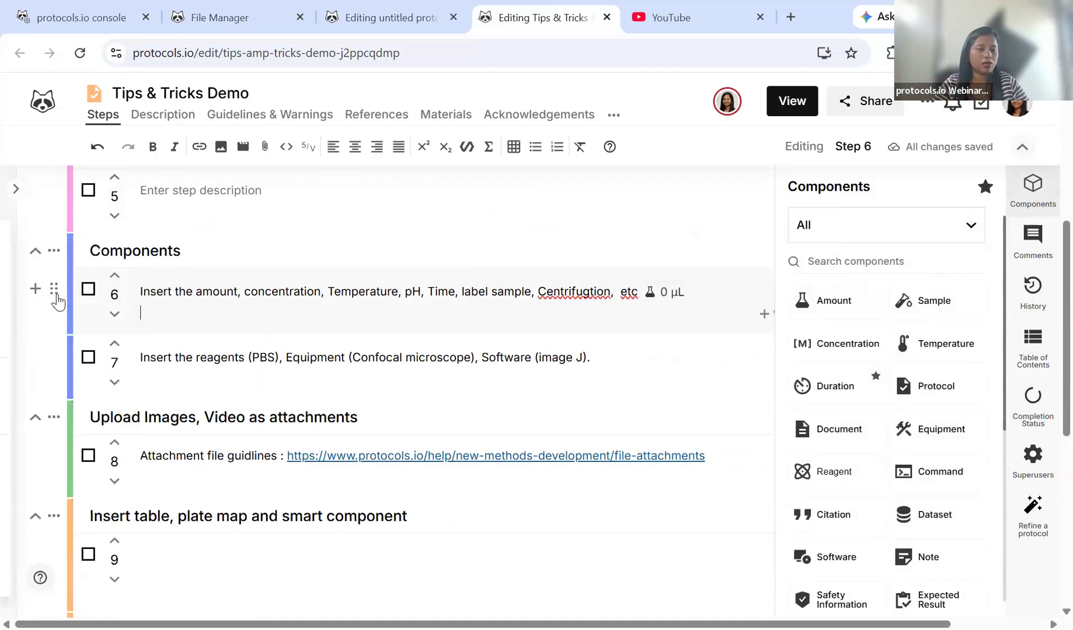
Insert a new step below step 6 and add an Amount component of 2 µL to it
click(35, 289)
click(176, 358)
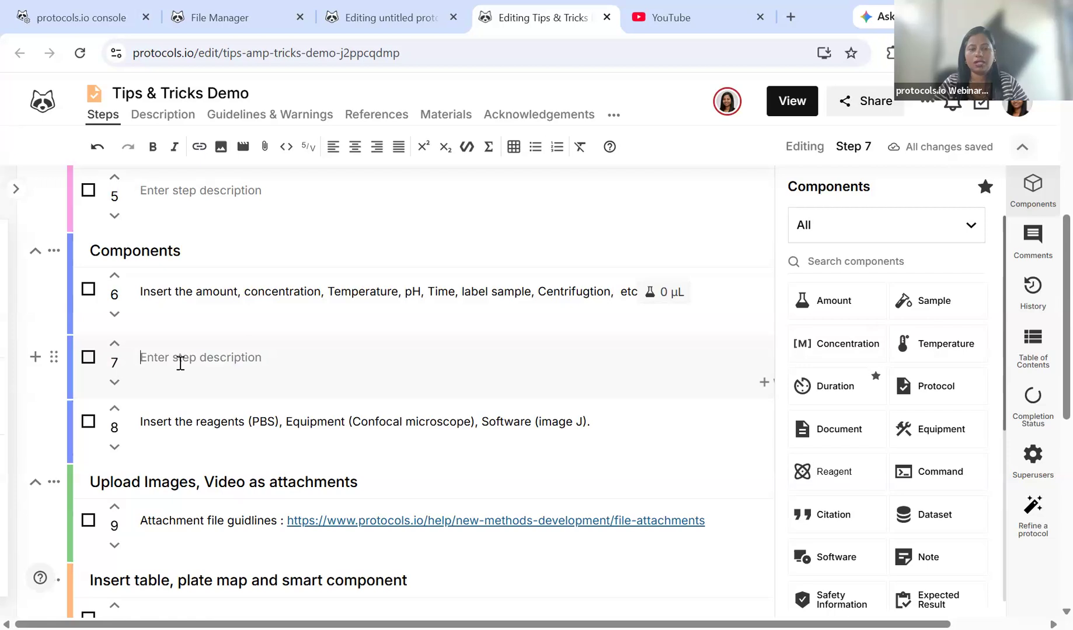
click(825, 300)
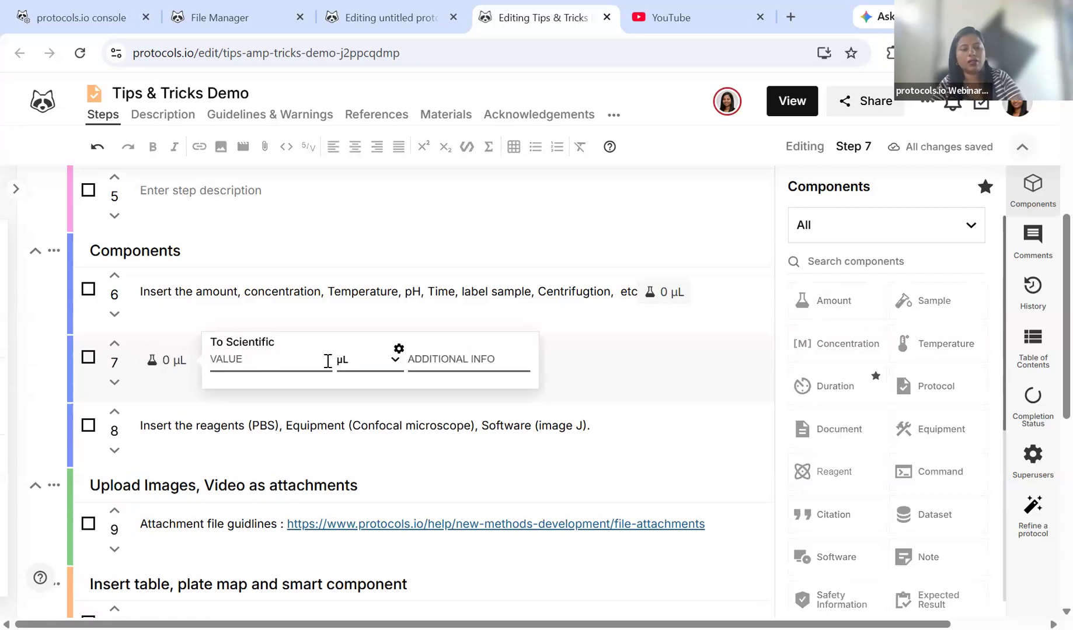
text(2)
click(395, 364)
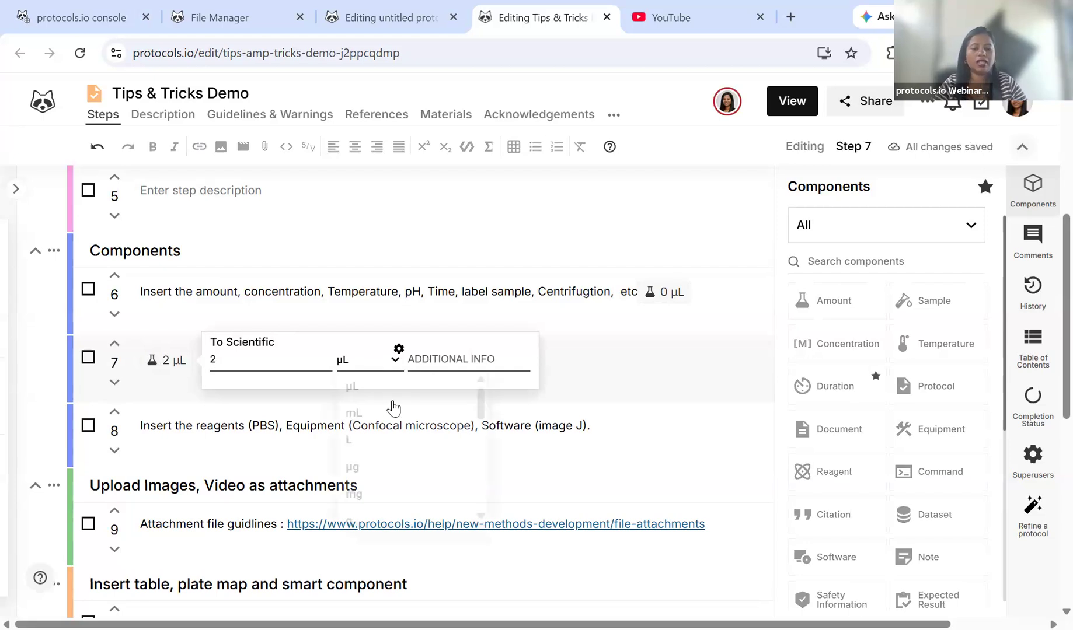
scroll(401, 439, down, 4)
scroll(401, 439, down, 6)
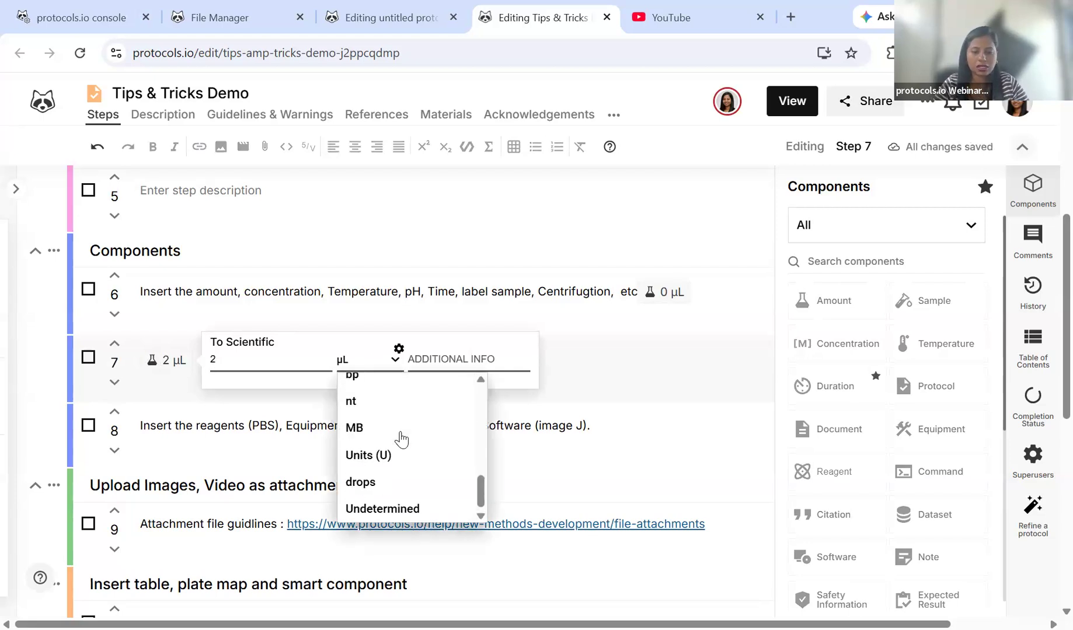
scroll(411, 299, up, 10)
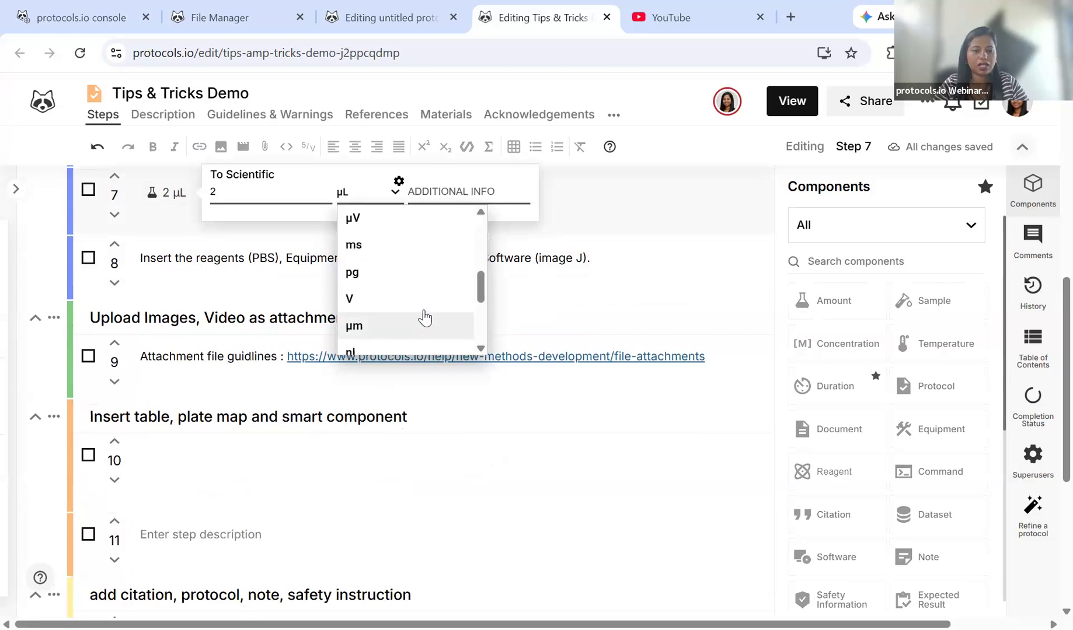
scroll(457, 371, up, 3)
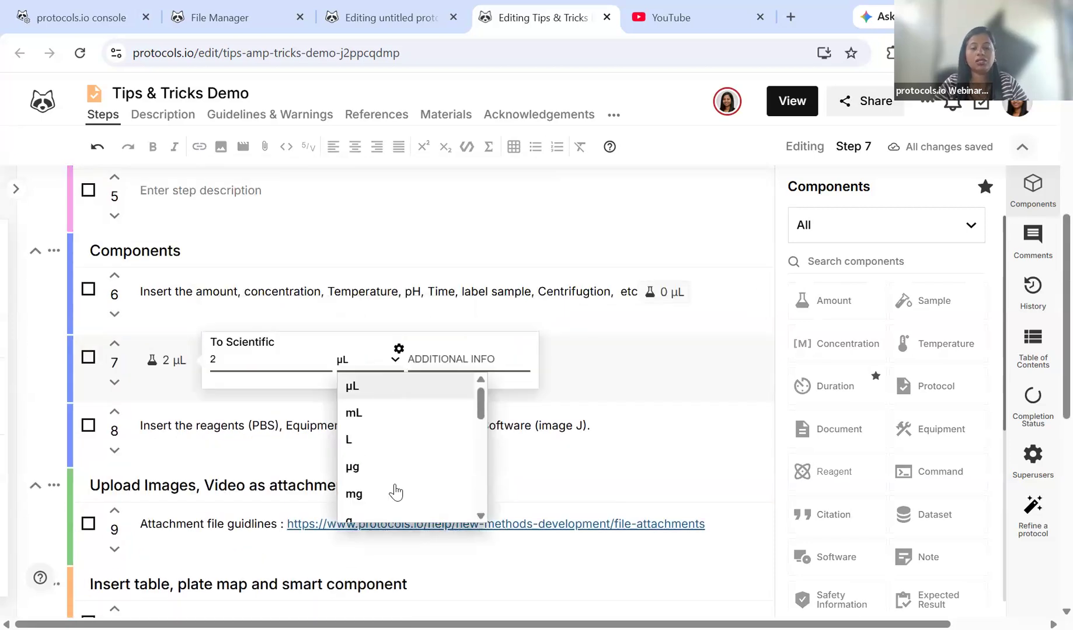
Add "nm" as a new custom unit for amounts
click(398, 351)
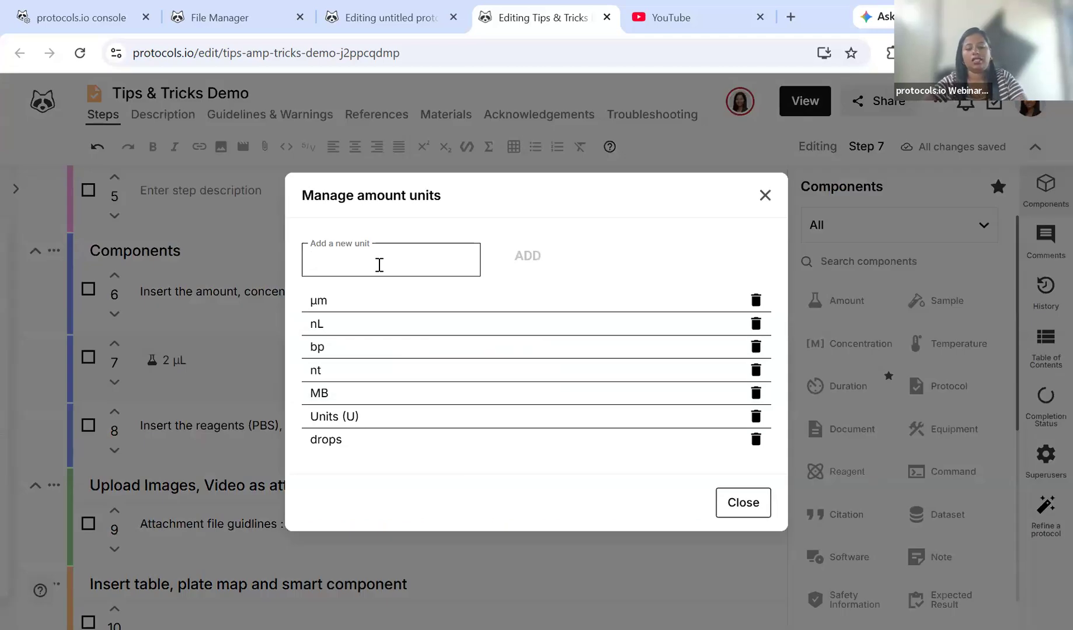
text(unit)
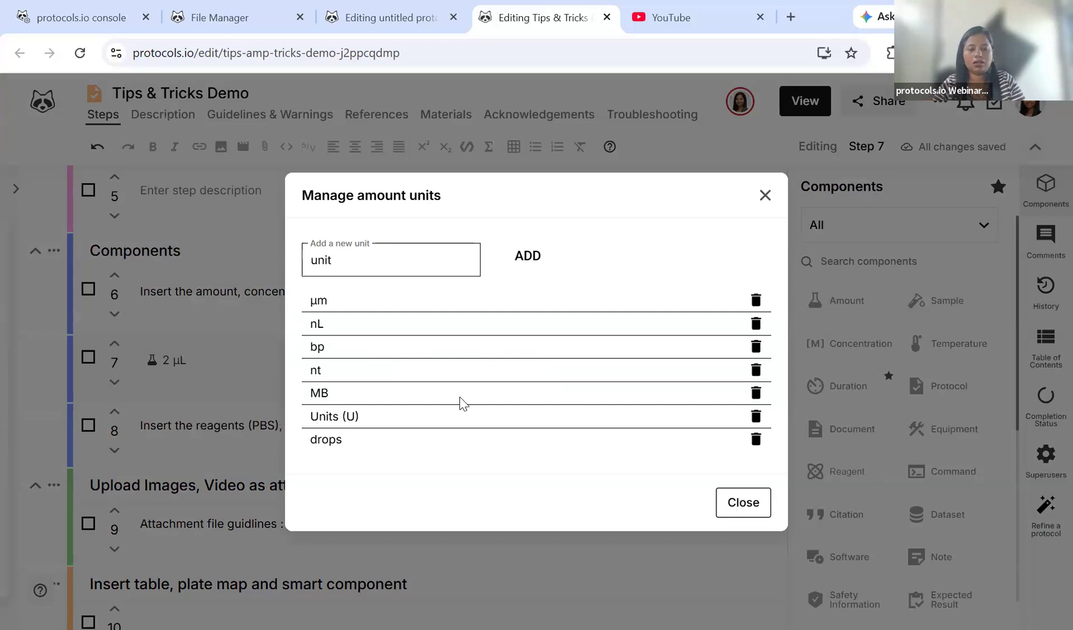
drag(359, 263, 303, 253)
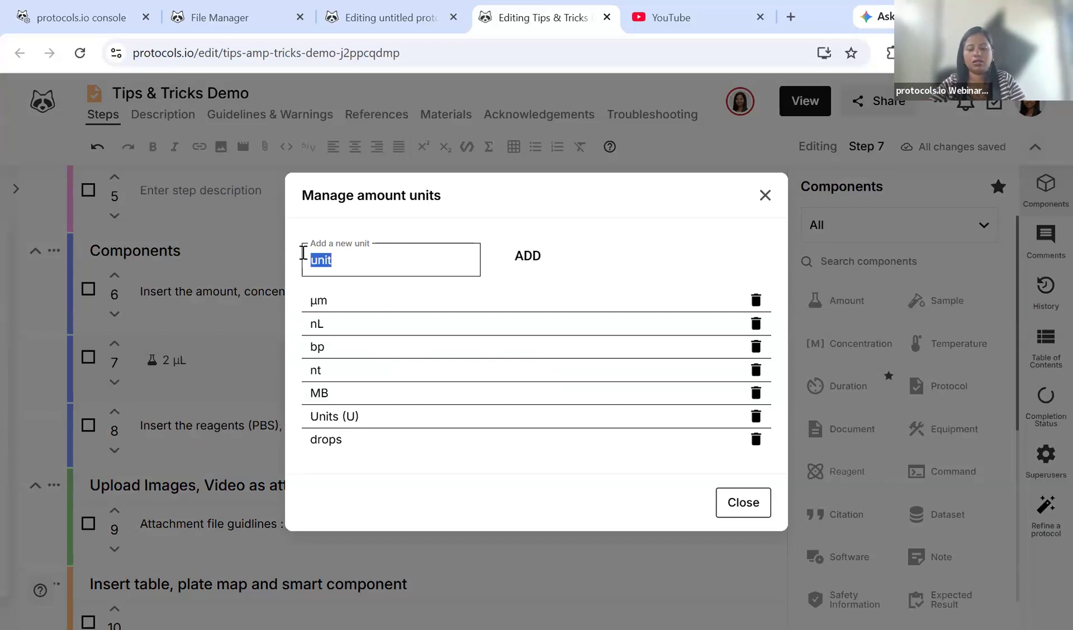
key(BackSpace)
text(nm)
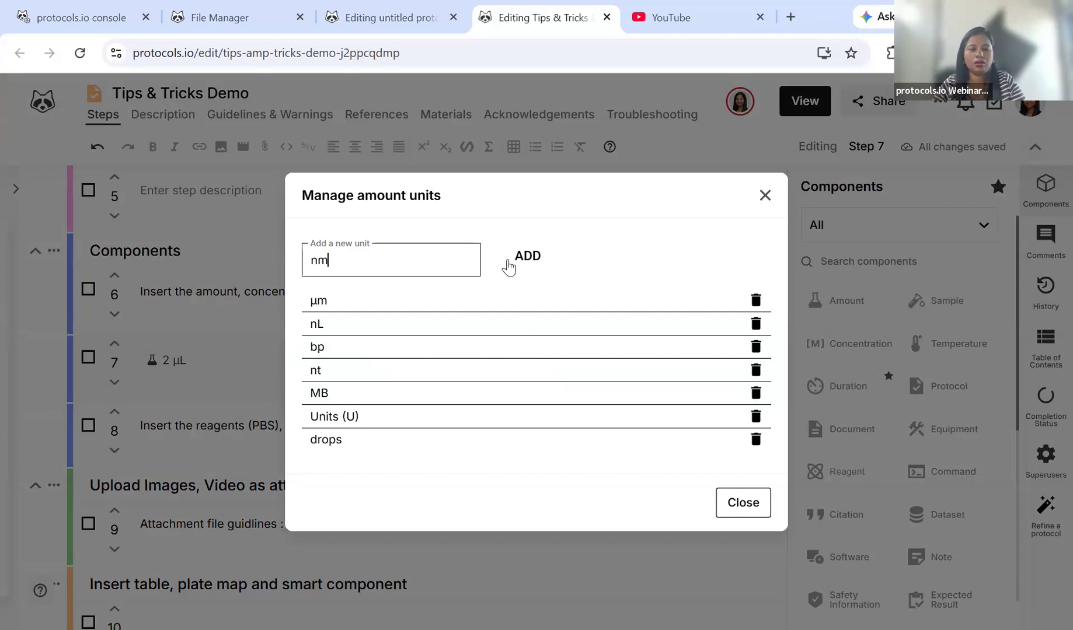
click(523, 259)
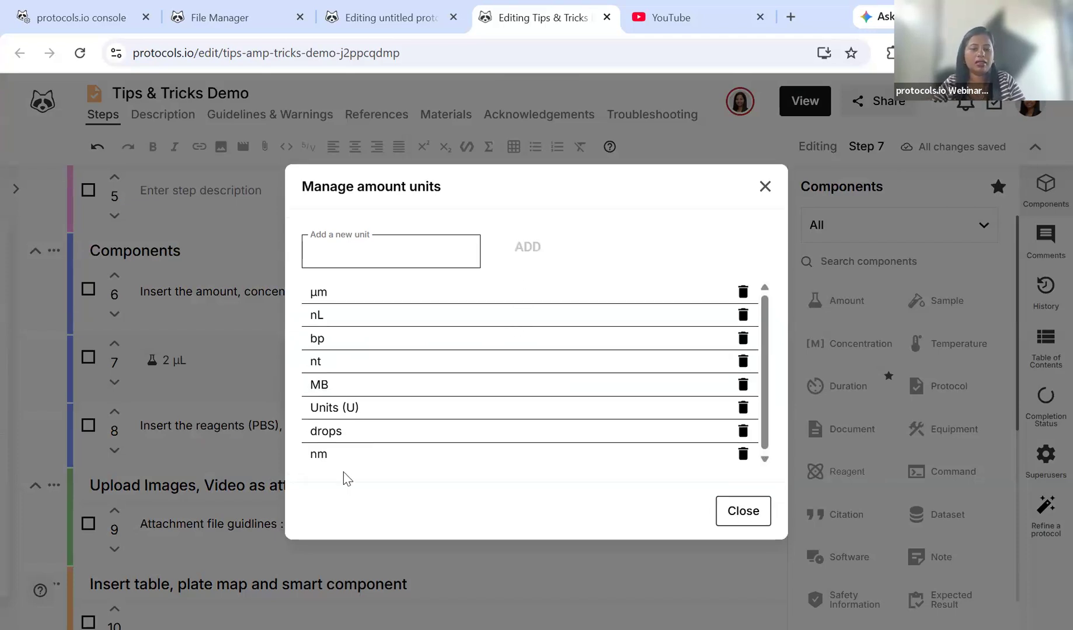
click(761, 187)
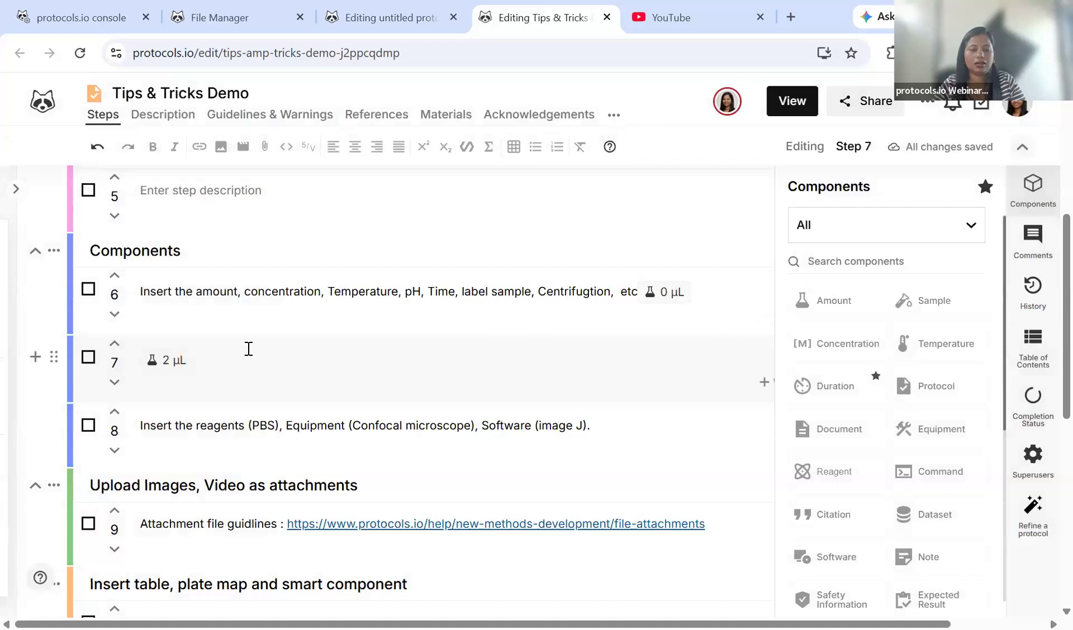
Insert a second Amount component in step 7, set to 2 nm
click(834, 302)
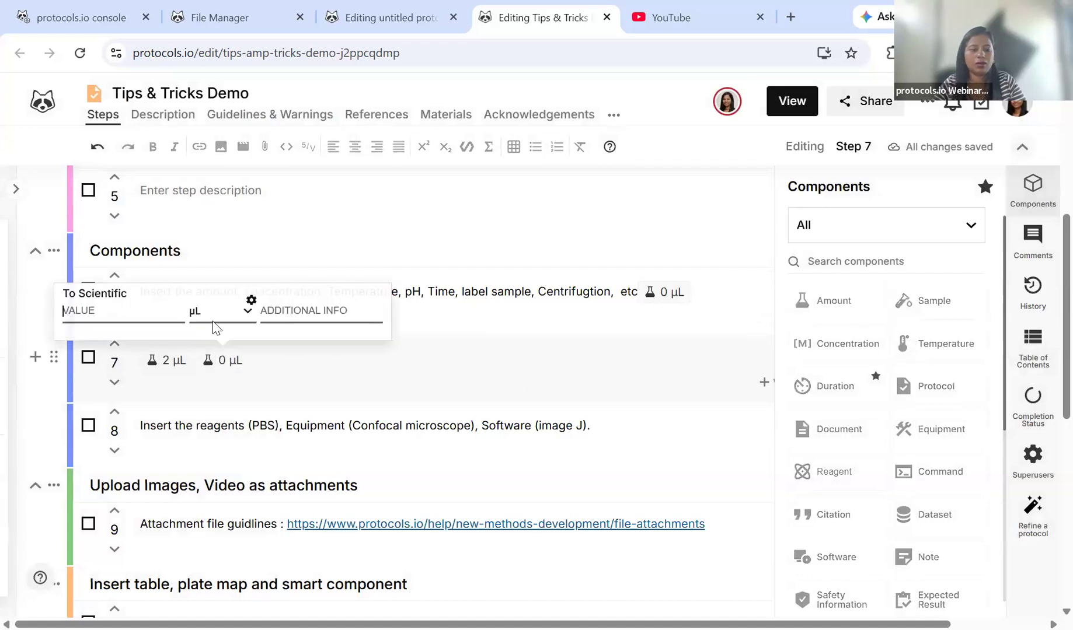
text(2)
click(220, 318)
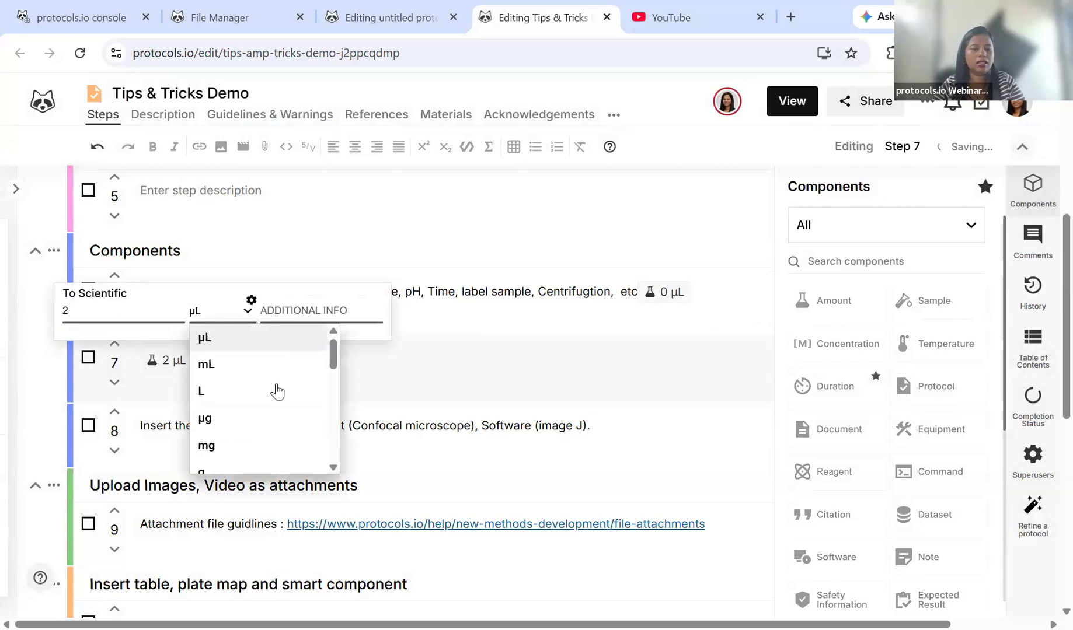
scroll(276, 390, down, 3)
scroll(285, 410, down, 2)
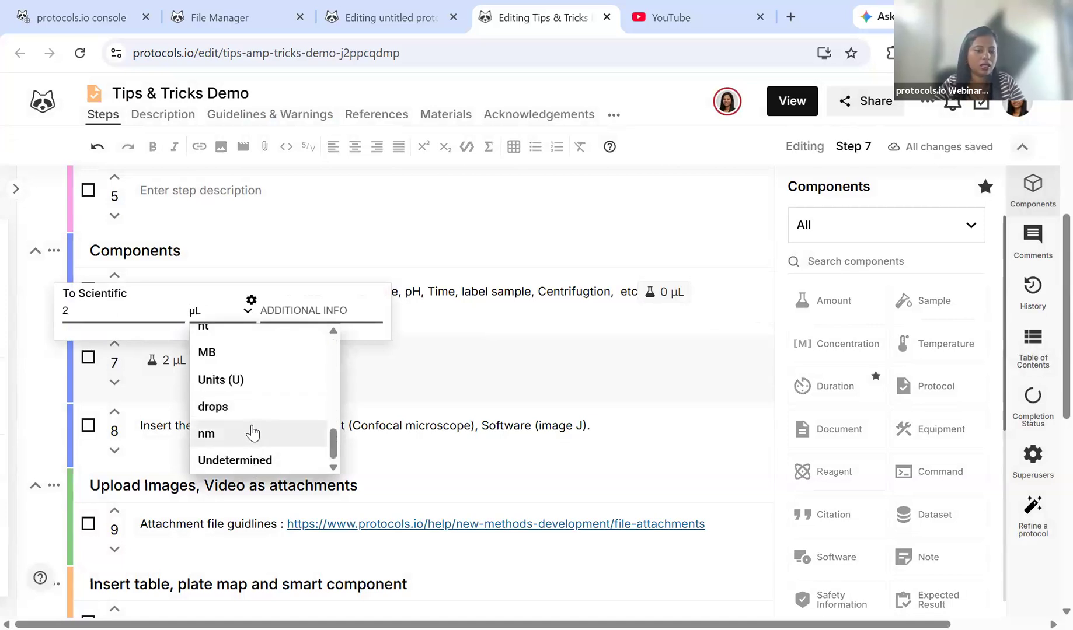
click(206, 433)
click(295, 366)
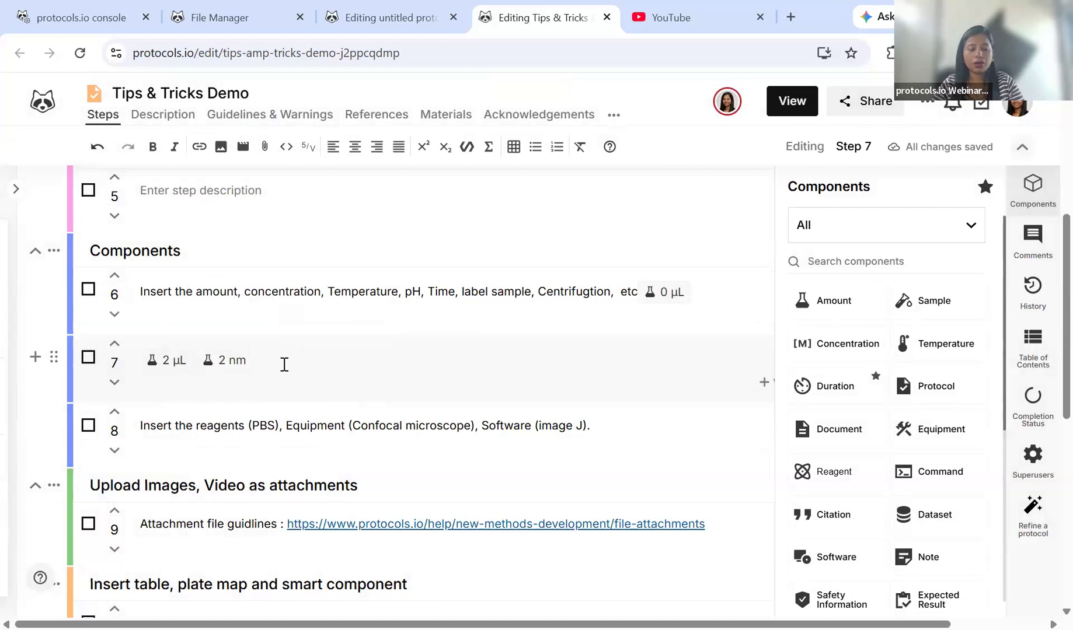
Insert a new step below step 7 with a Concentration component of 2 millimolar (mM)
click(35, 357)
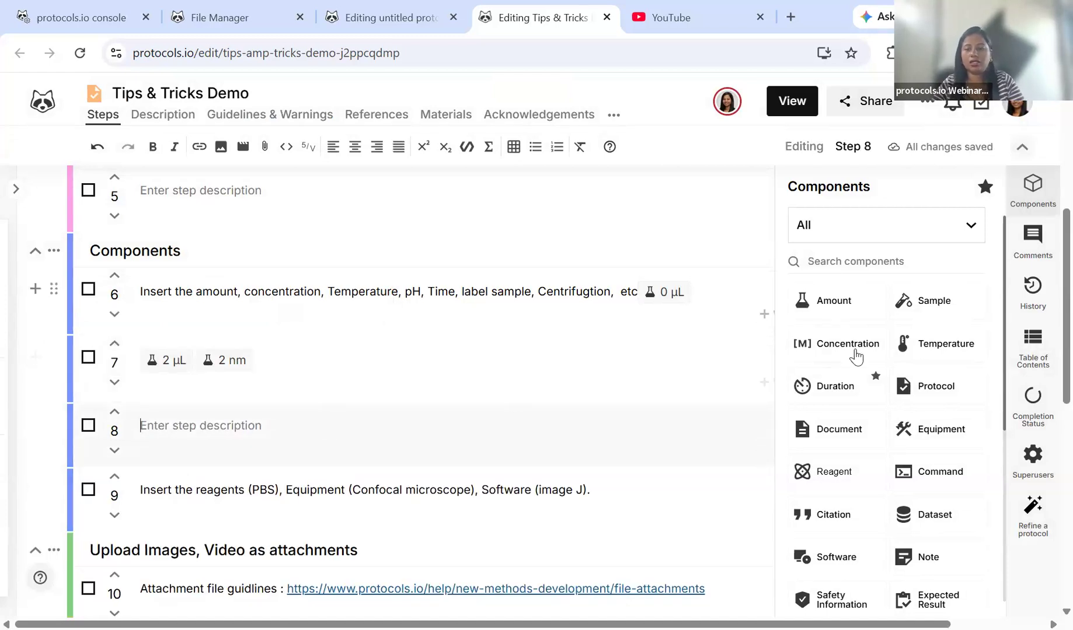
click(852, 349)
text(2)
click(233, 380)
scroll(292, 472, down, 5)
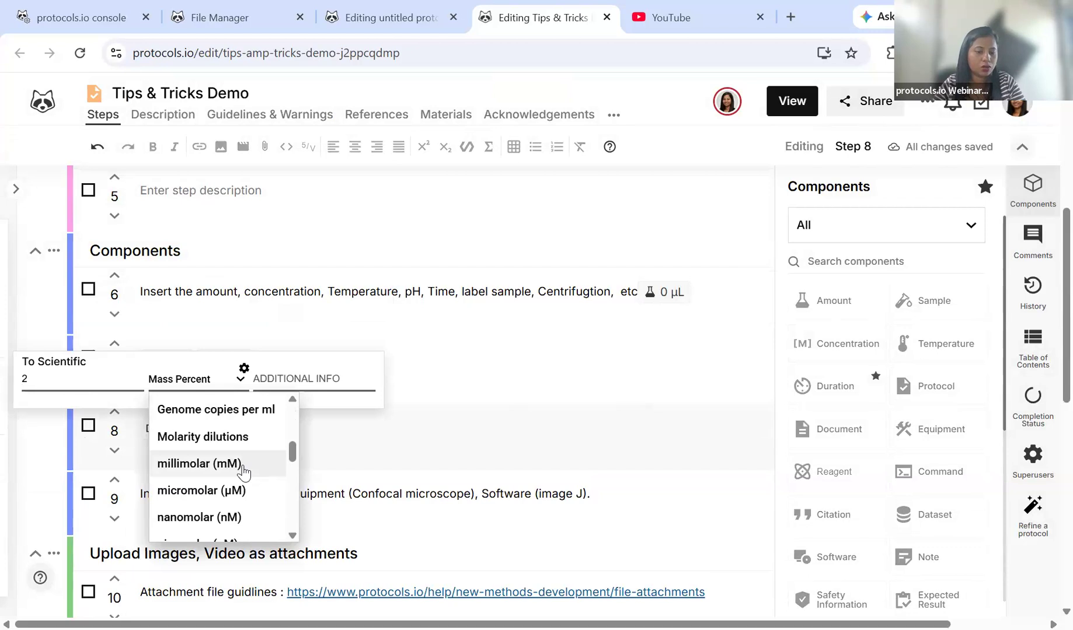
click(265, 458)
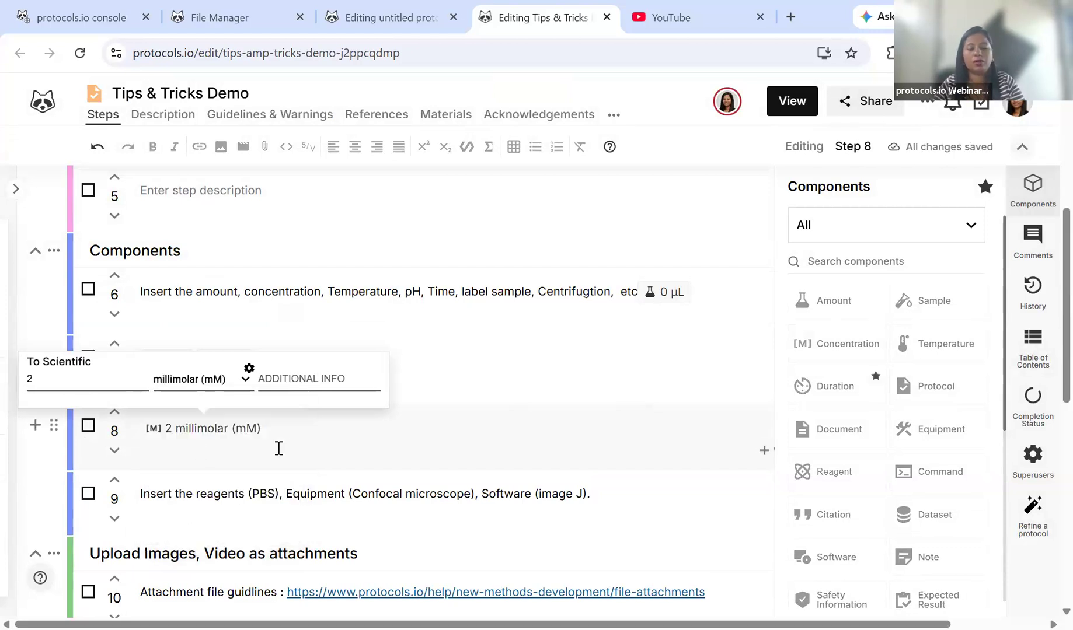
Examine the available concentration units and the custom units that can be managed for the Concentration component
click(246, 379)
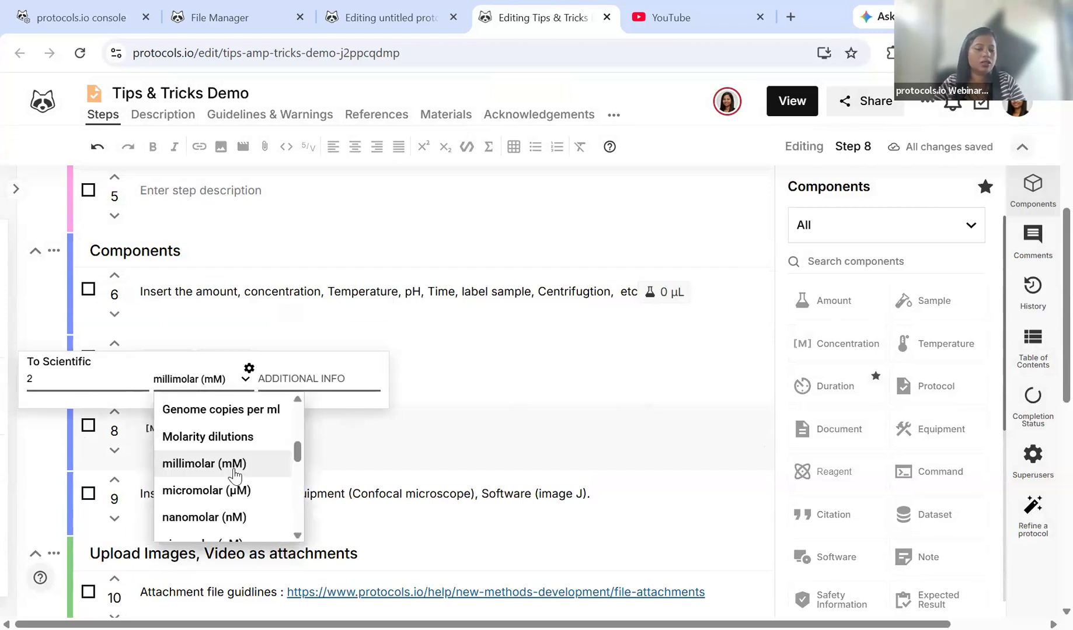
scroll(235, 477, down, 3)
scroll(235, 478, down, 6)
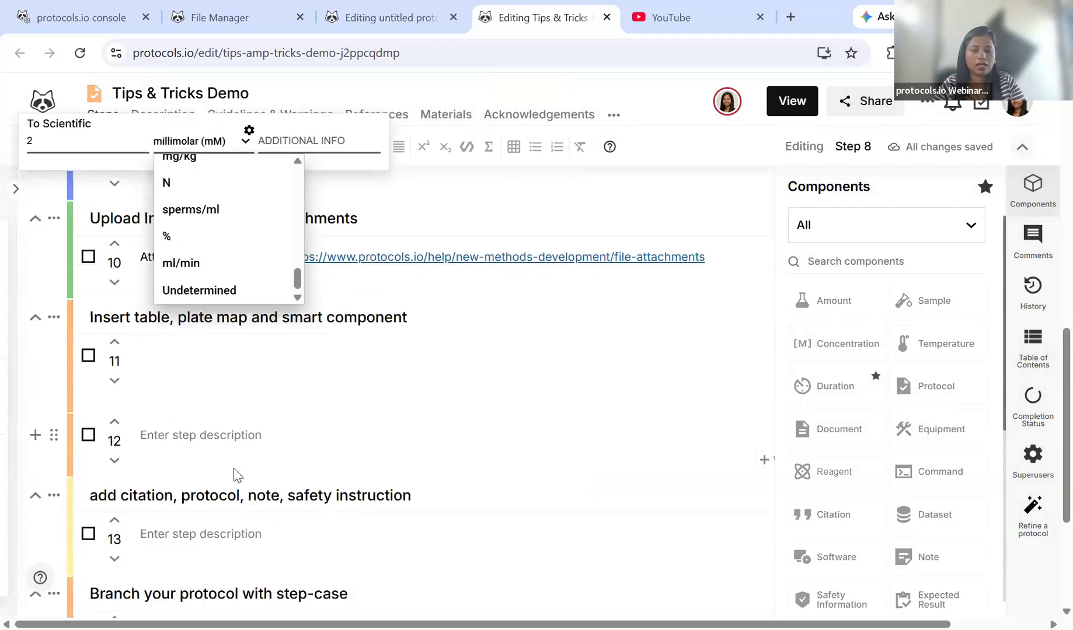
scroll(462, 459, up, 4)
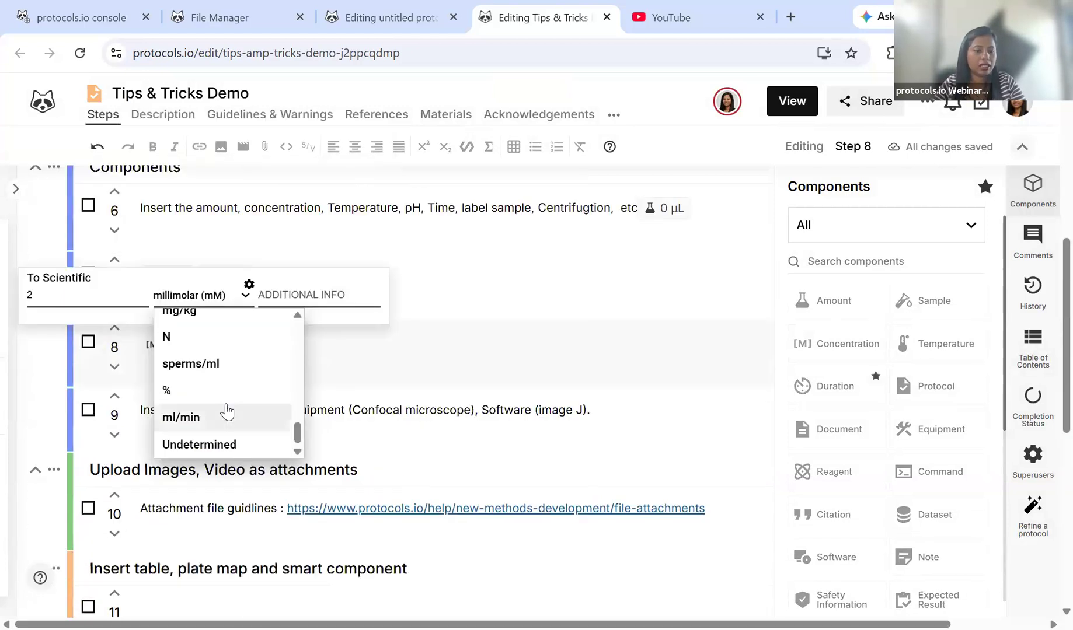
scroll(227, 412, up, 3)
scroll(227, 412, up, 3)
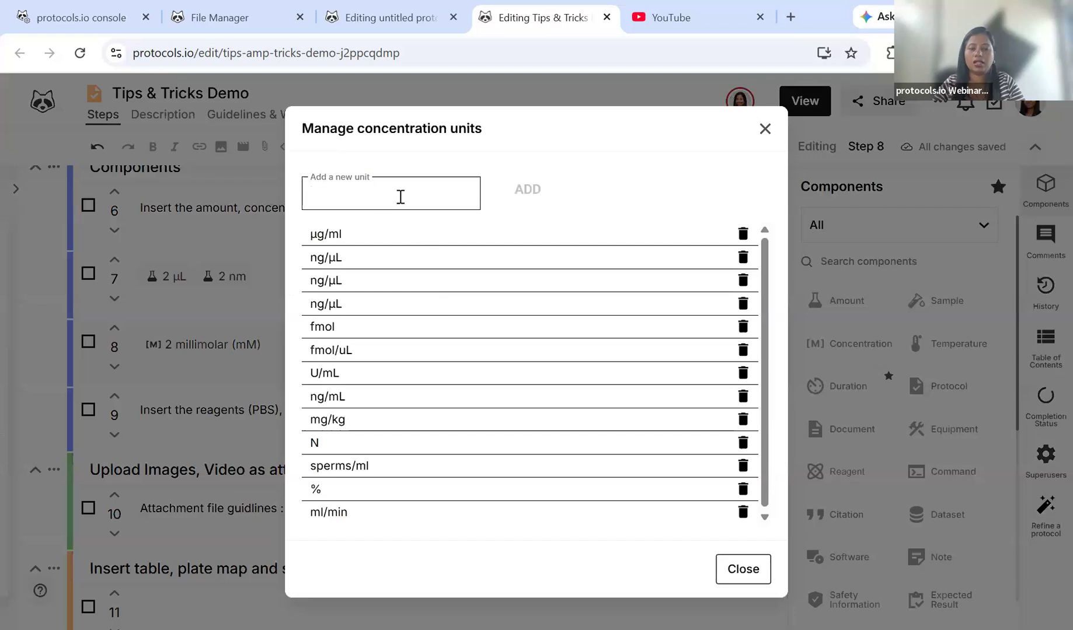
click(527, 197)
click(765, 128)
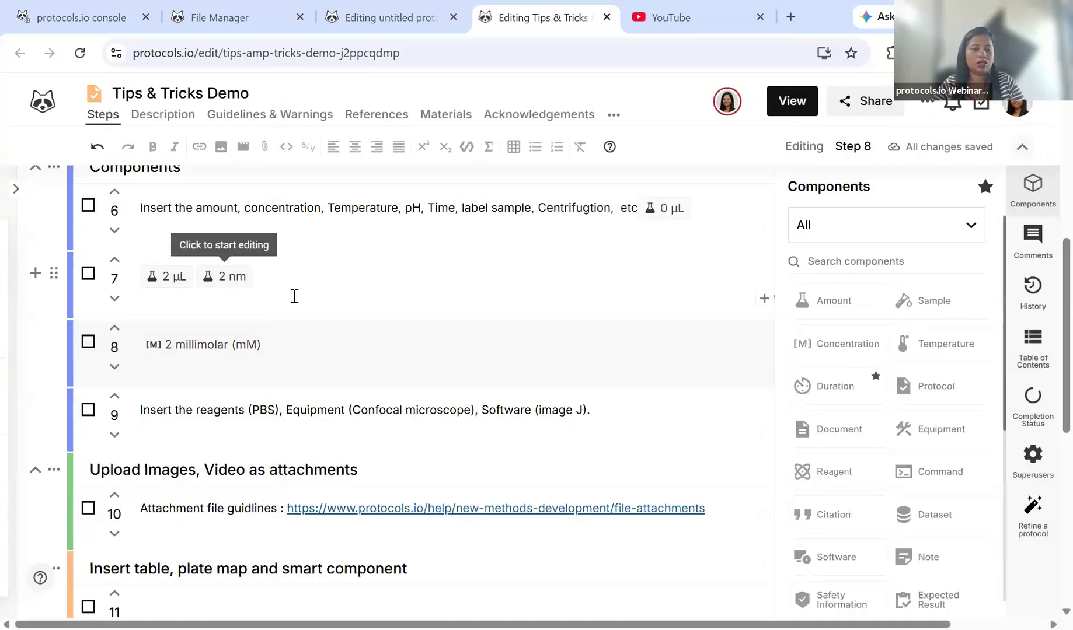
Insert a new step below step 8 with a Temperature component of 37 °C
click(269, 345)
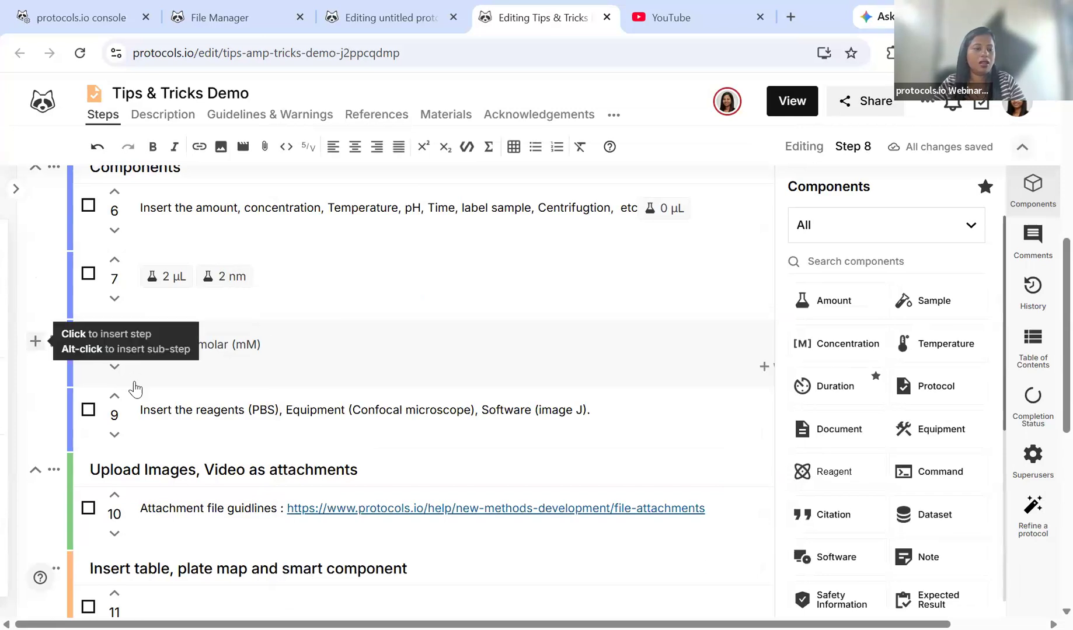
click(34, 342)
scroll(518, 335, down, 3)
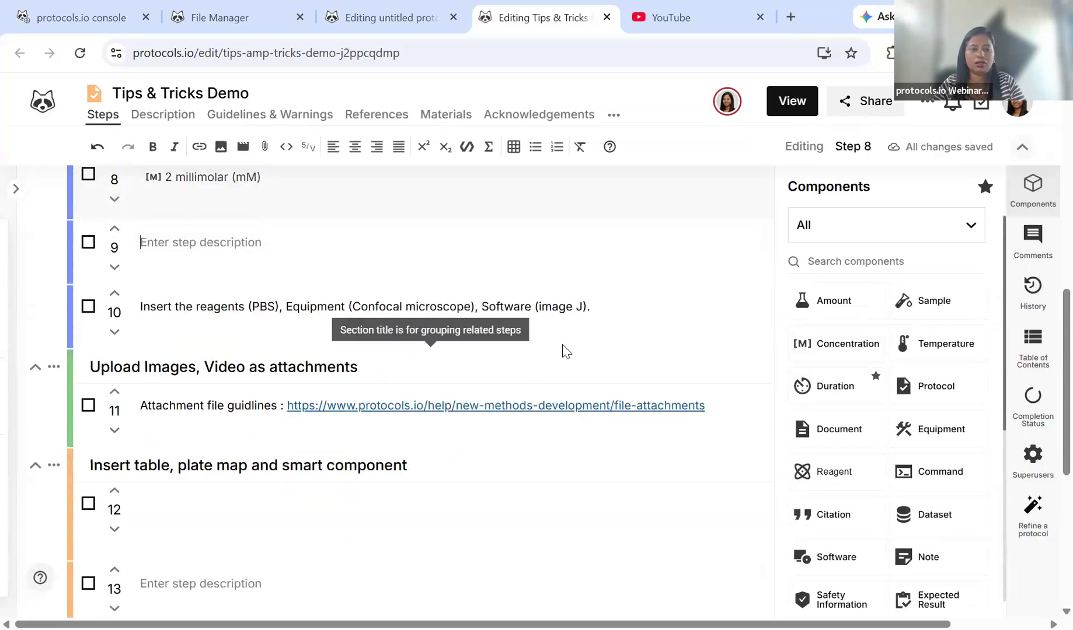
scroll(565, 348, up, 3)
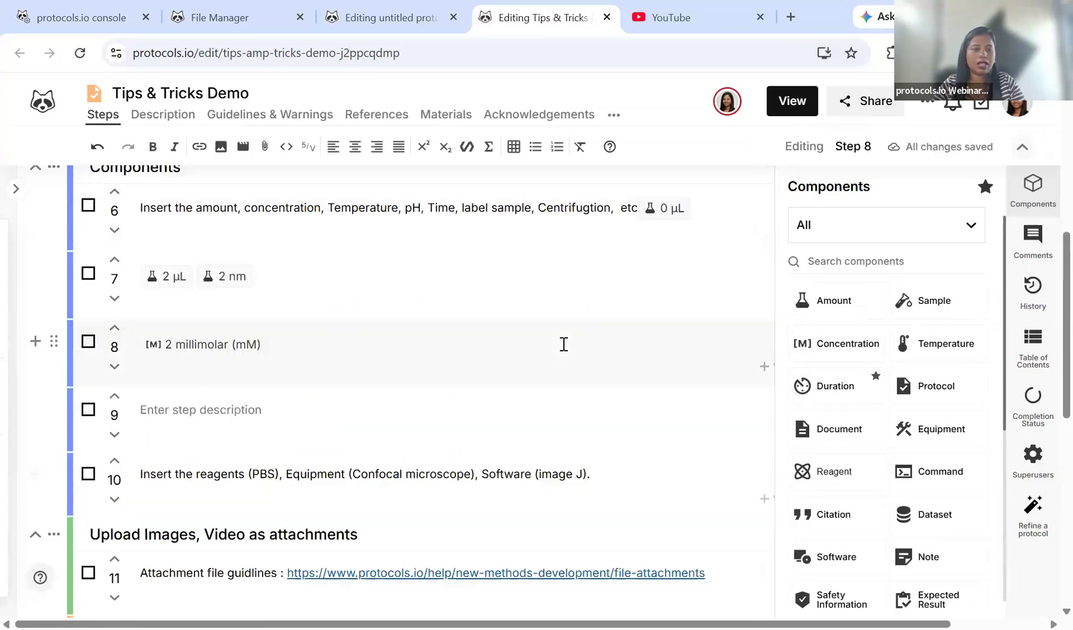
click(937, 353)
text(37)
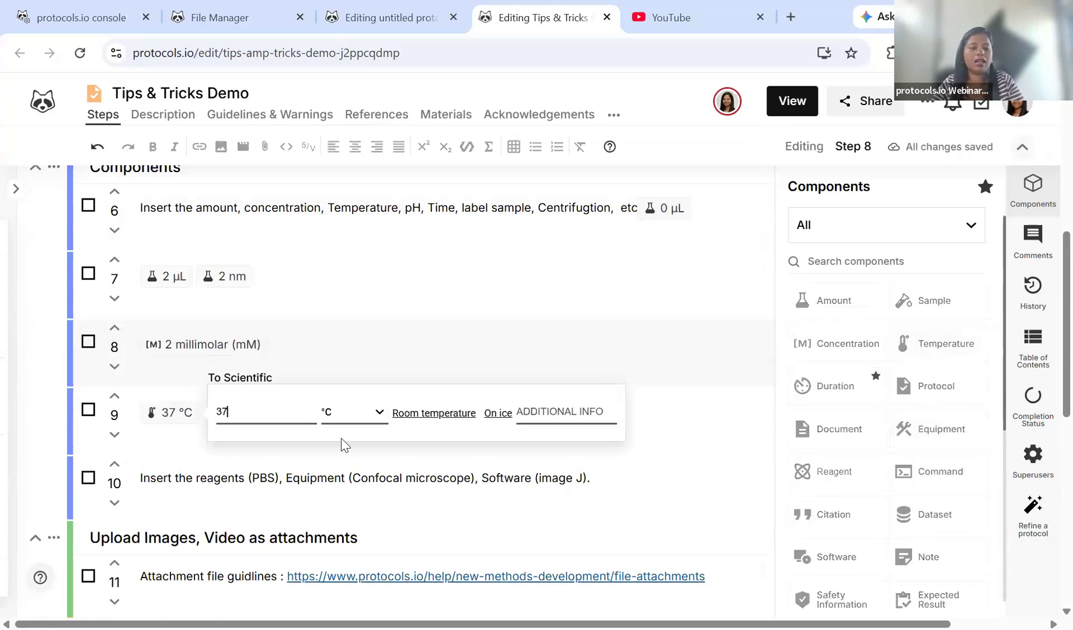
click(649, 411)
Add a second Temperature component to step 9, set to Room temperature
click(914, 354)
click(247, 372)
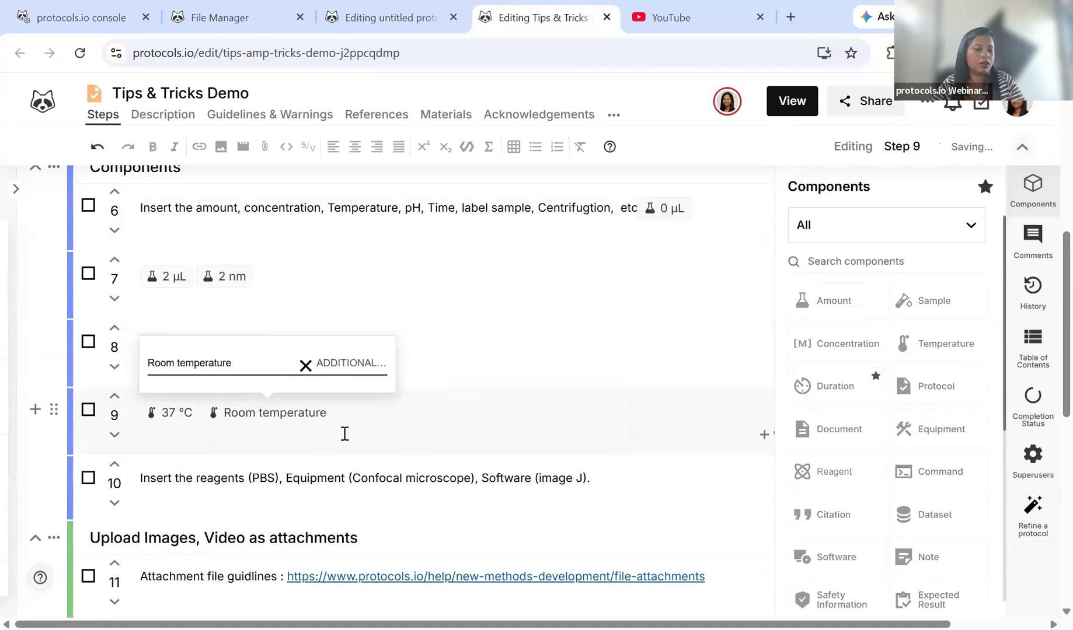
click(274, 430)
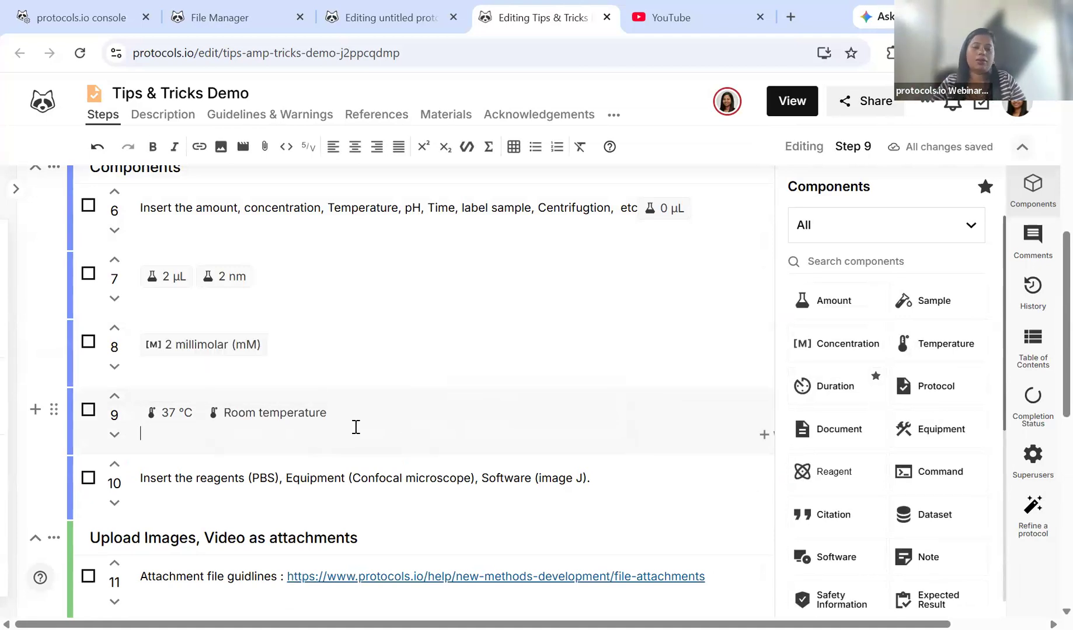
Insert a new step below step 9 with a PH component set to 10
scroll(356, 426, down, 1)
click(36, 368)
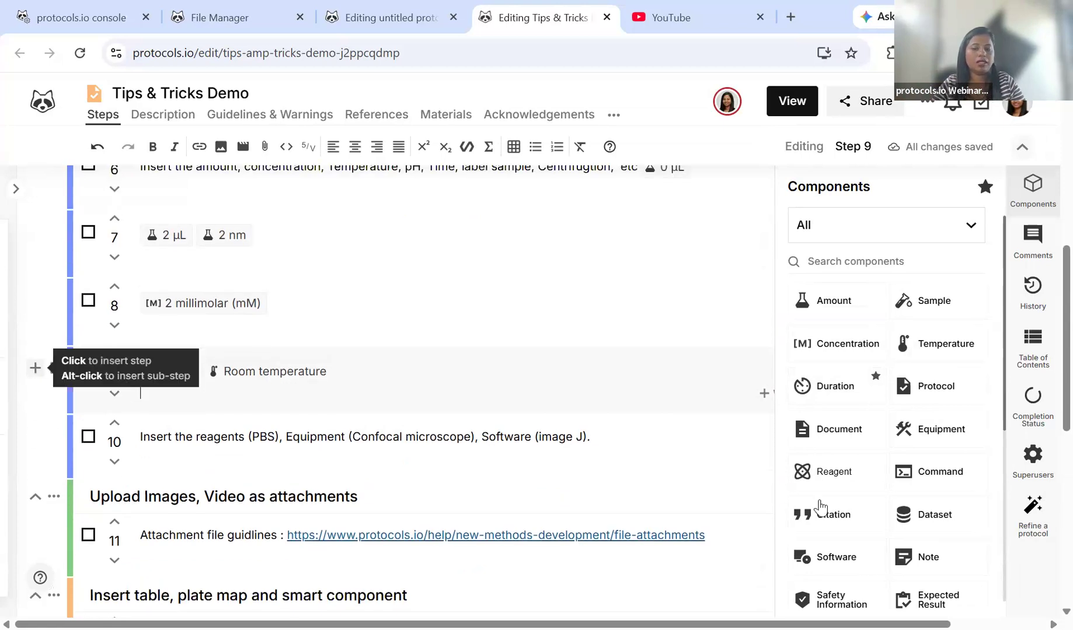
scroll(958, 511, down, 5)
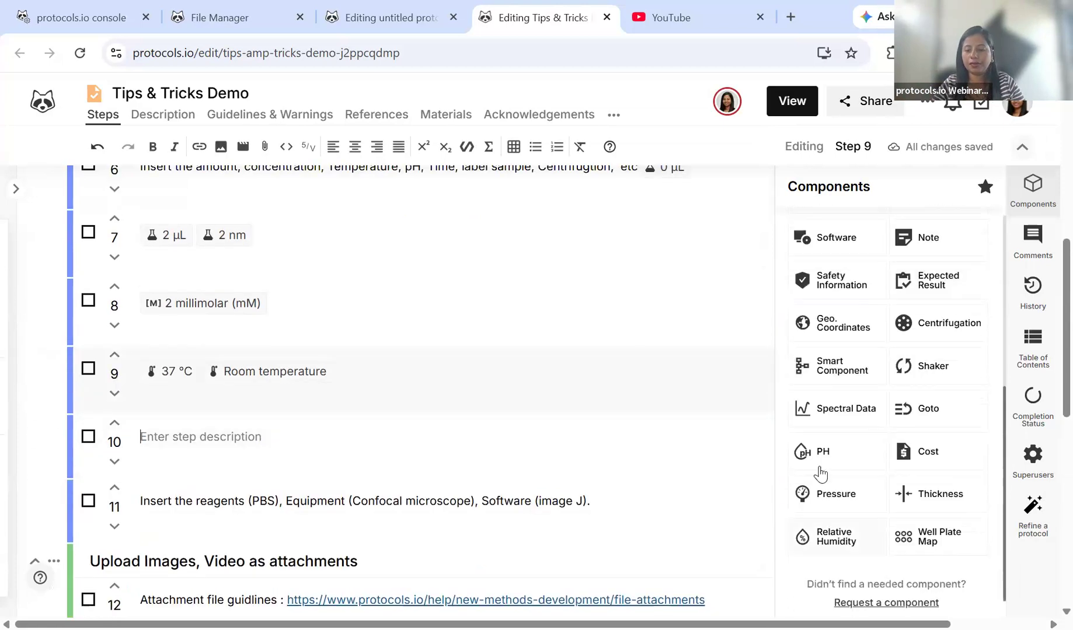
click(803, 460)
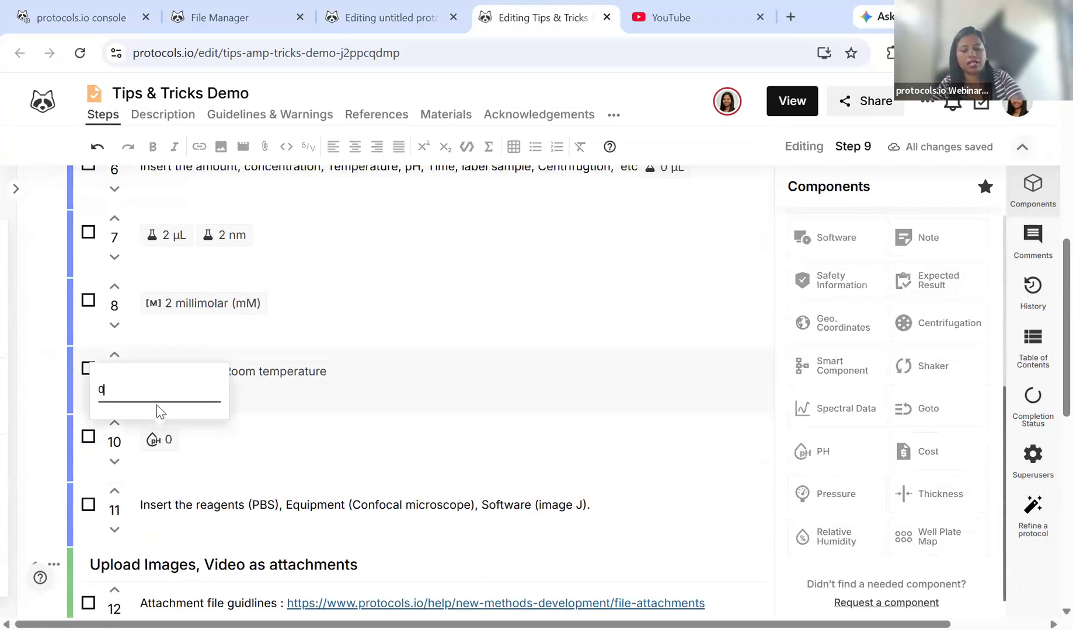
text(1)
key(BackSpace)
key(BackSpace)
text(10)
click(187, 469)
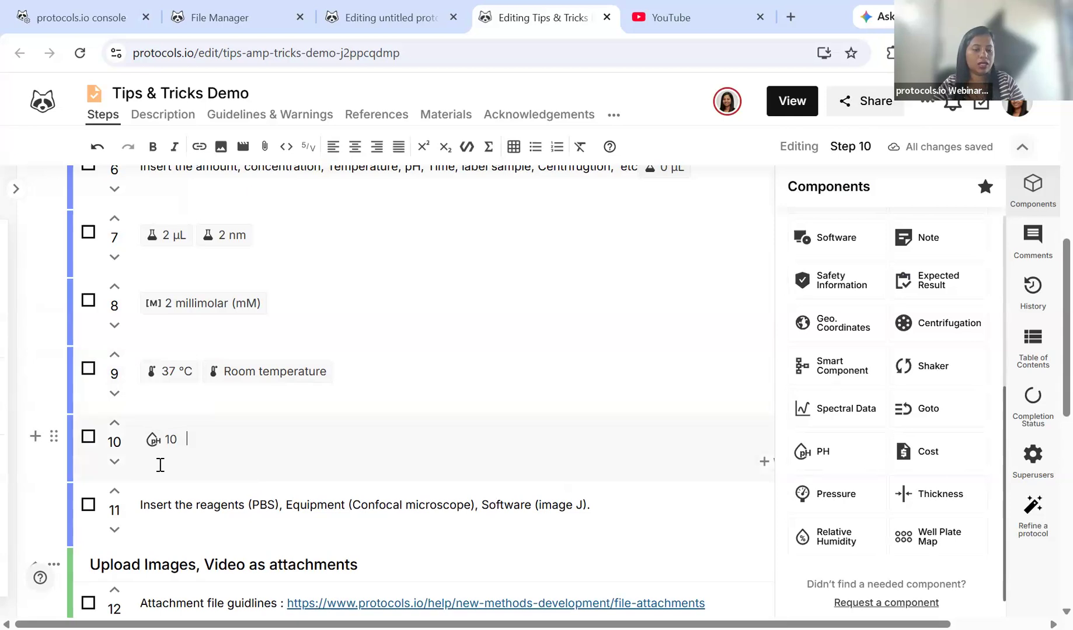
Add a second PH component to step 10 with the value 07
click(803, 451)
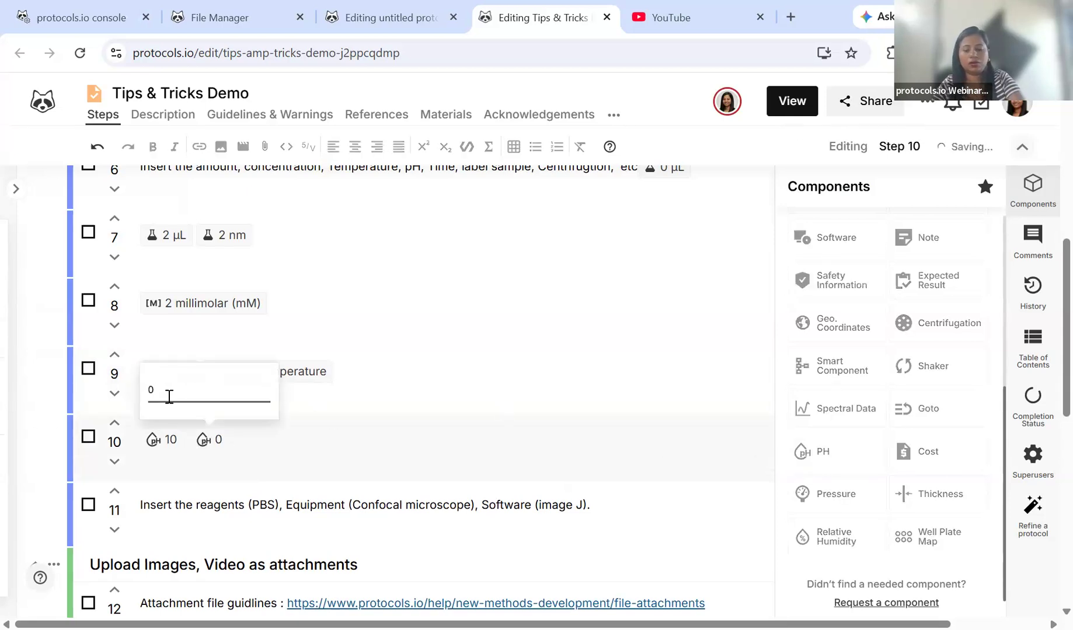
text(7)
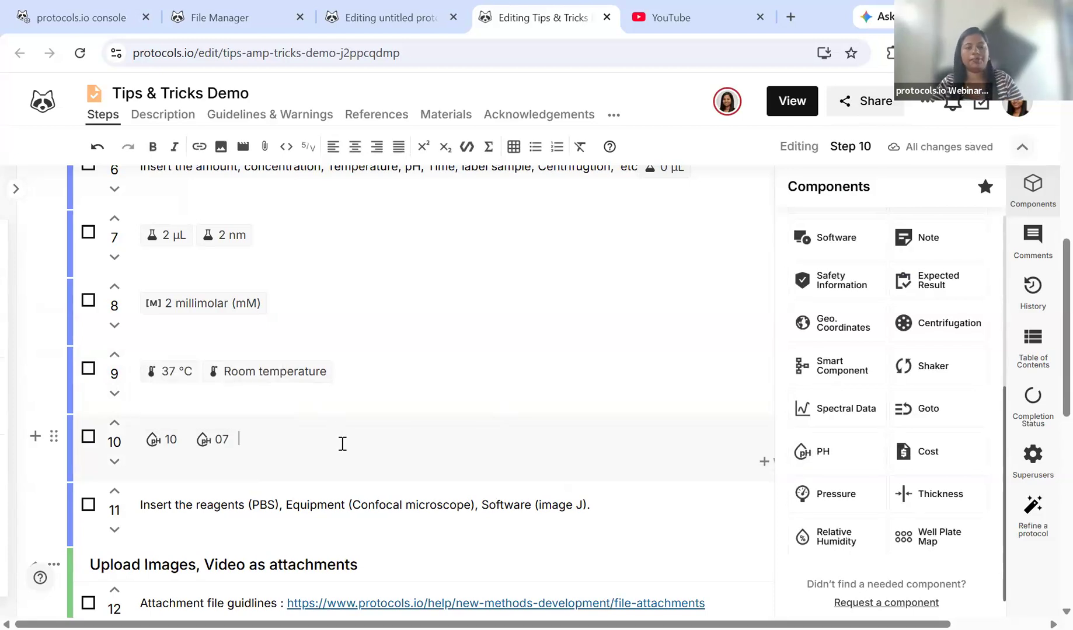
Insert a new step below step 10 with a Duration component of 1 minute
scroll(347, 439, up, 1)
scroll(343, 546, down, 3)
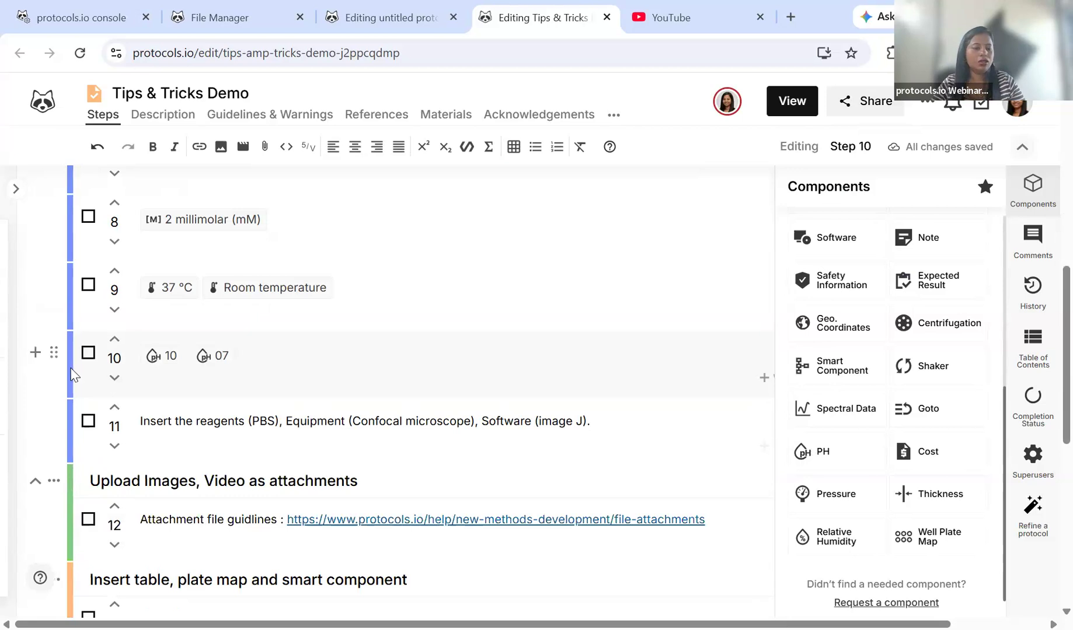
click(54, 354)
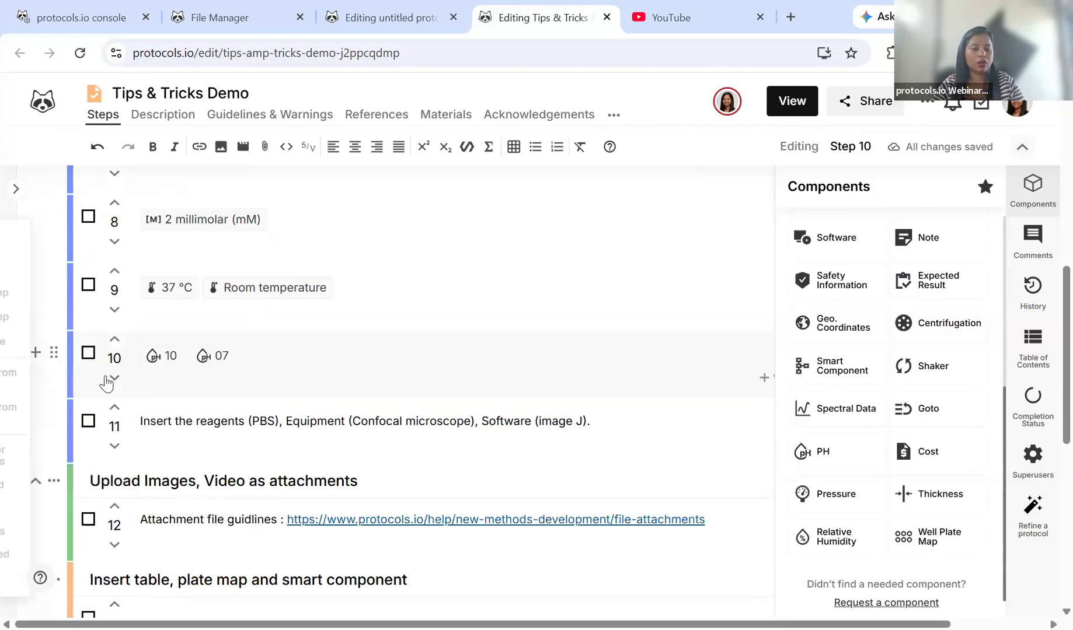
click(36, 353)
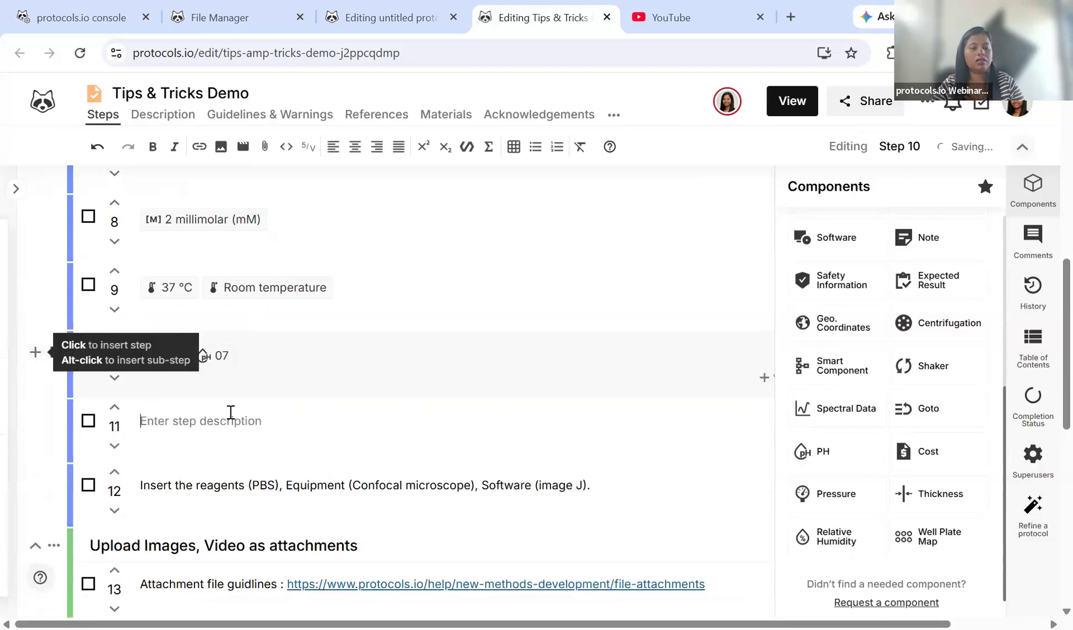
click(229, 418)
scroll(852, 388, up, 5)
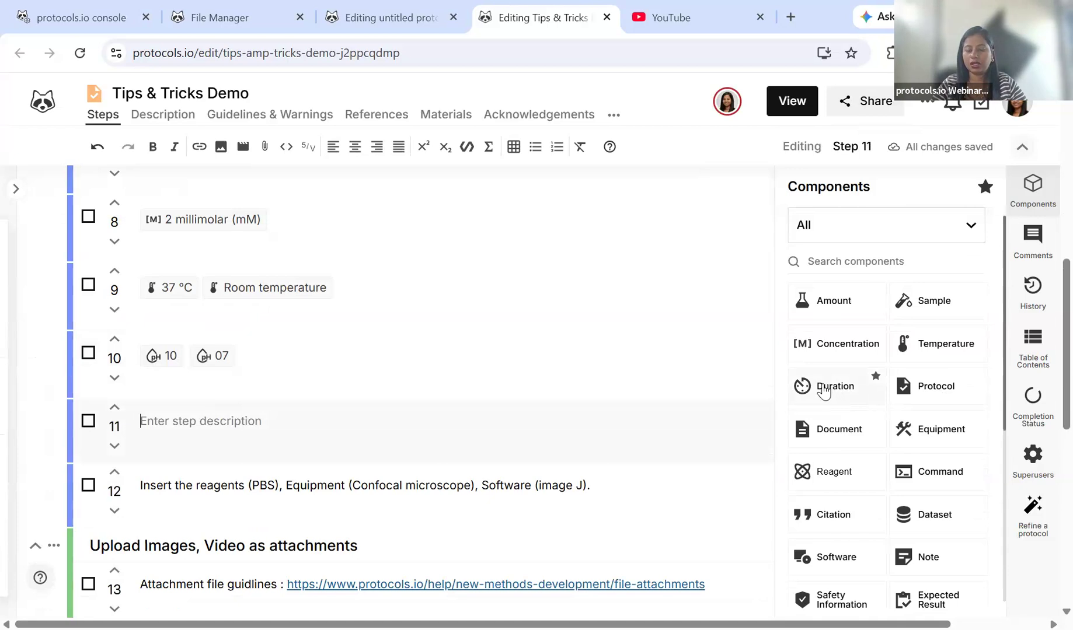
click(824, 383)
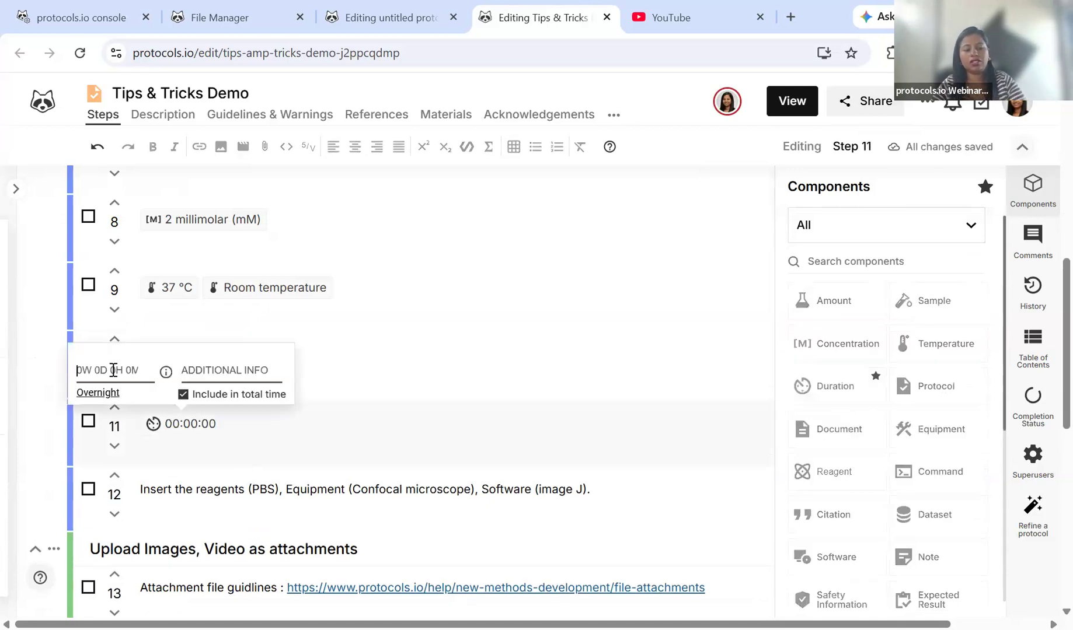
text(1m)
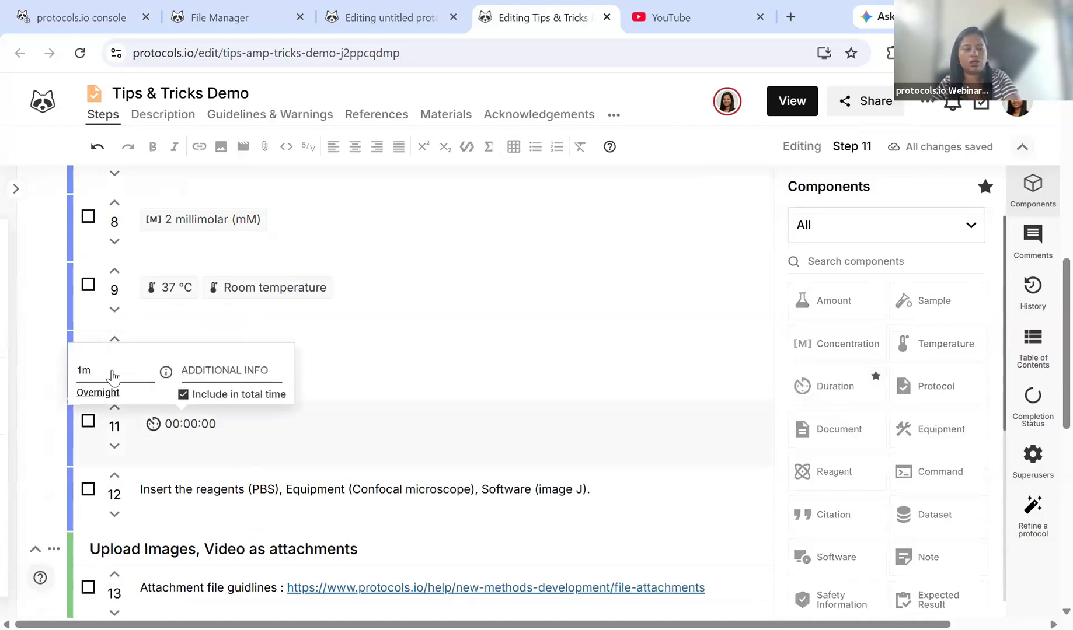
key(Return)
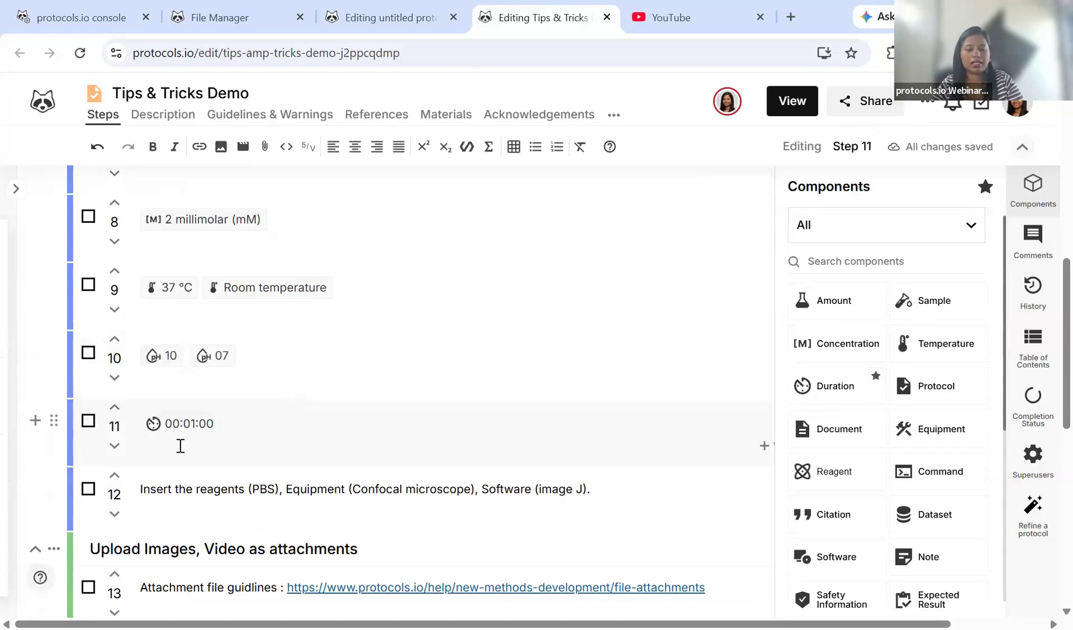
Add a second Duration component to step 11, set to 1 hour
click(826, 389)
click(122, 393)
text(1h)
mouse_move(166, 404)
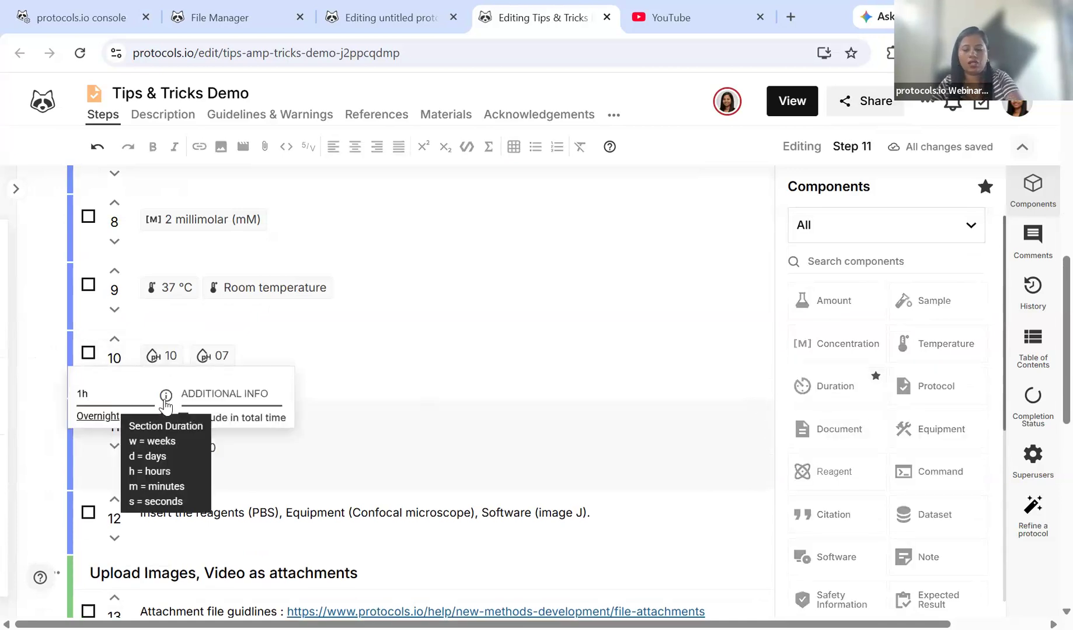
click(243, 437)
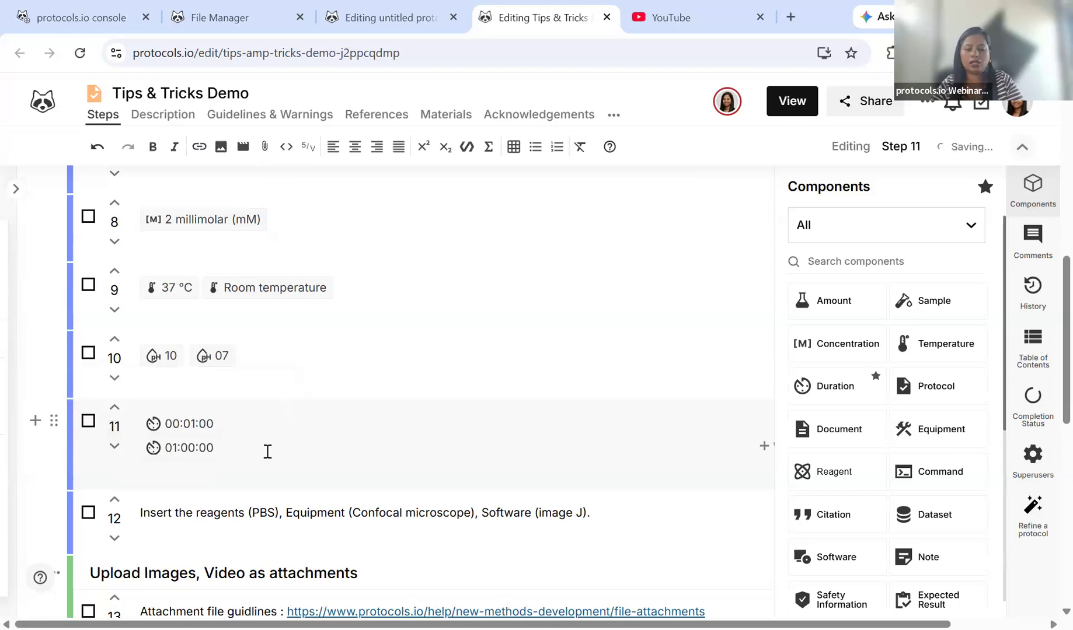
Add a Duration component set to Overnight on a new line in step 11
key(Return)
click(818, 386)
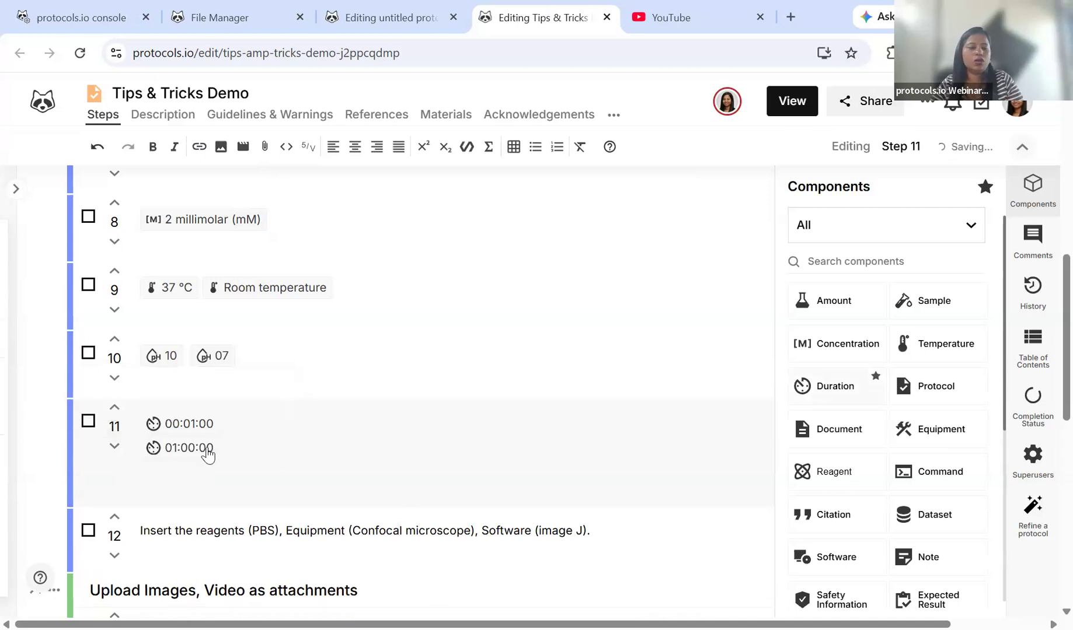
click(105, 441)
click(256, 478)
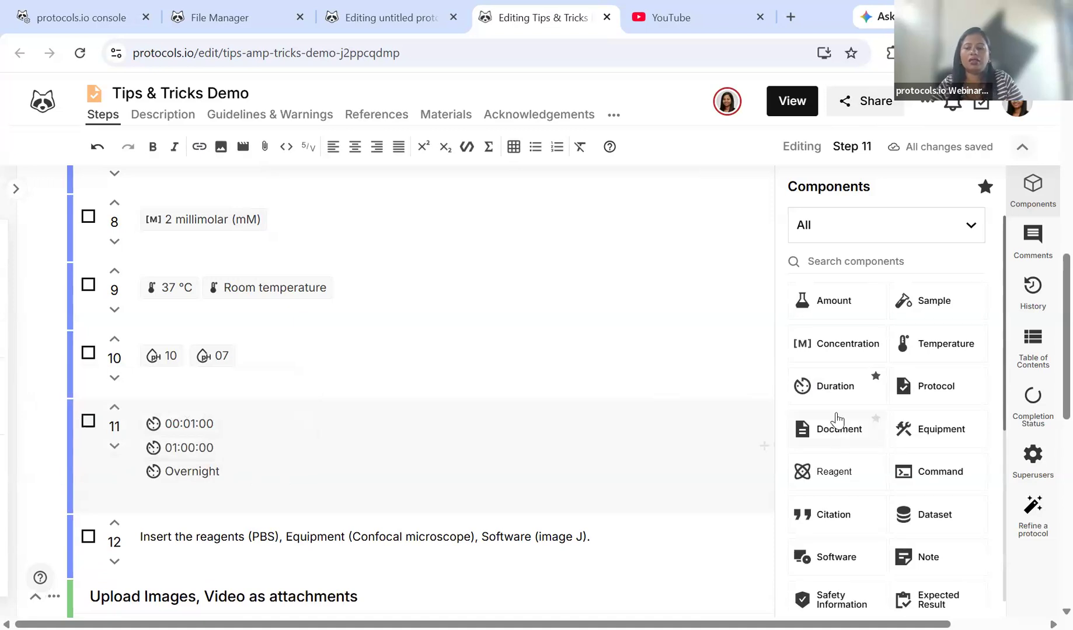
Add a 3-minute Duration component with the additional info "(1-3 mins)" to step 11, placed on its own line
click(819, 388)
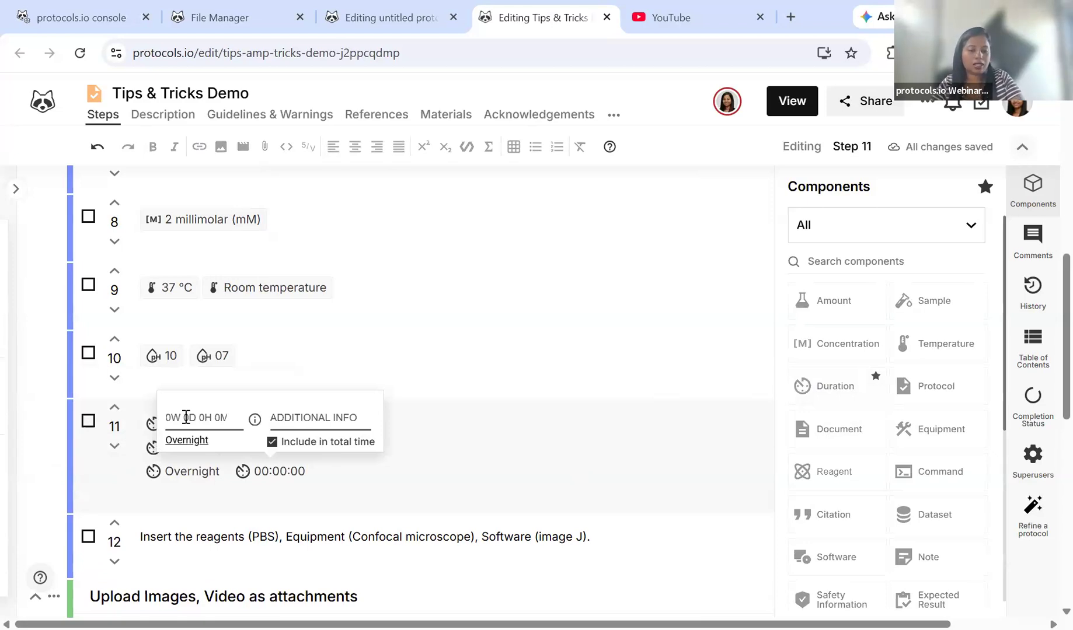
text(2)
key(BackSpace)
text(3m)
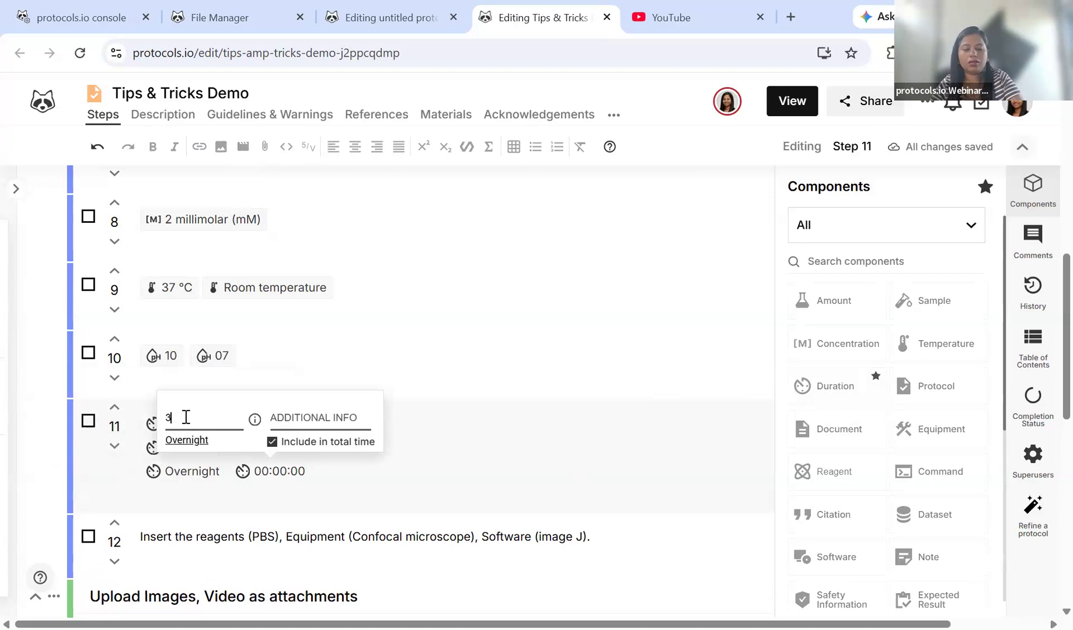
click(274, 415)
text(()1-3)
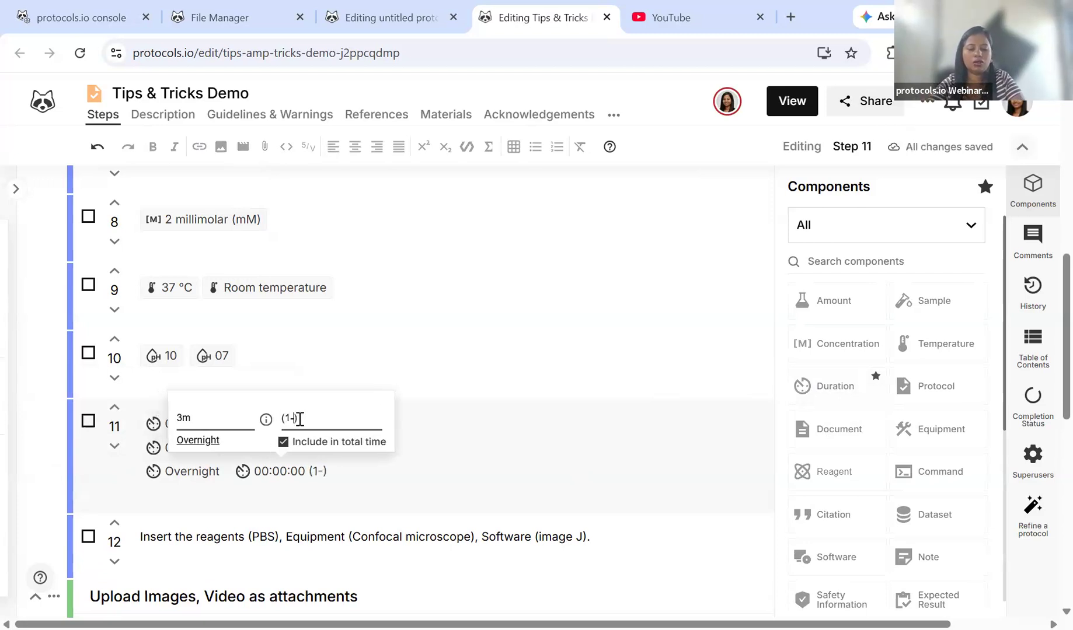
text( mins)
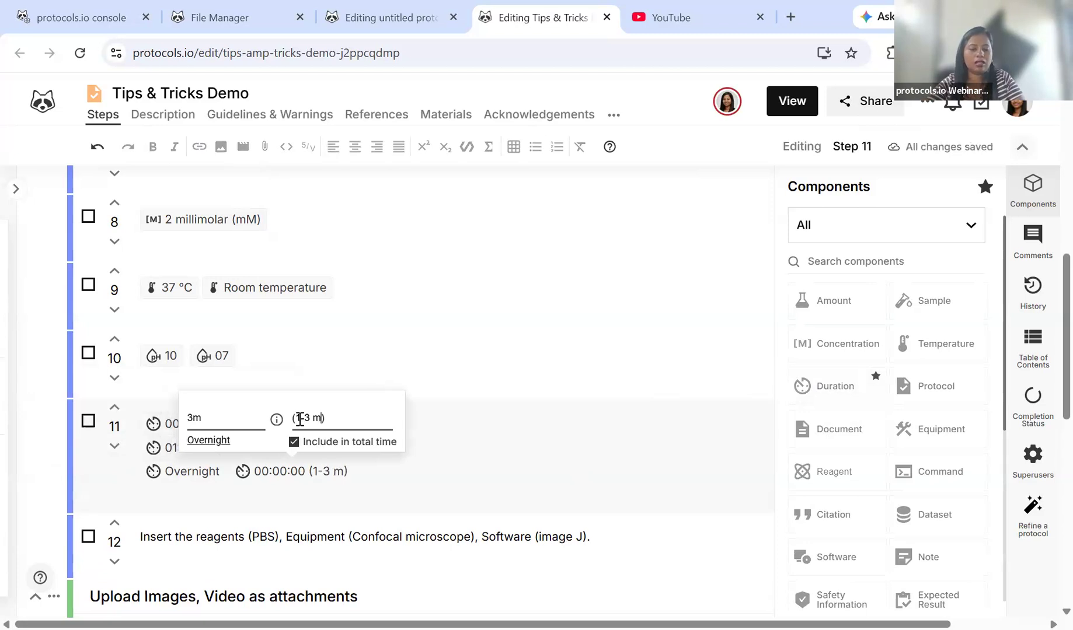
click(377, 472)
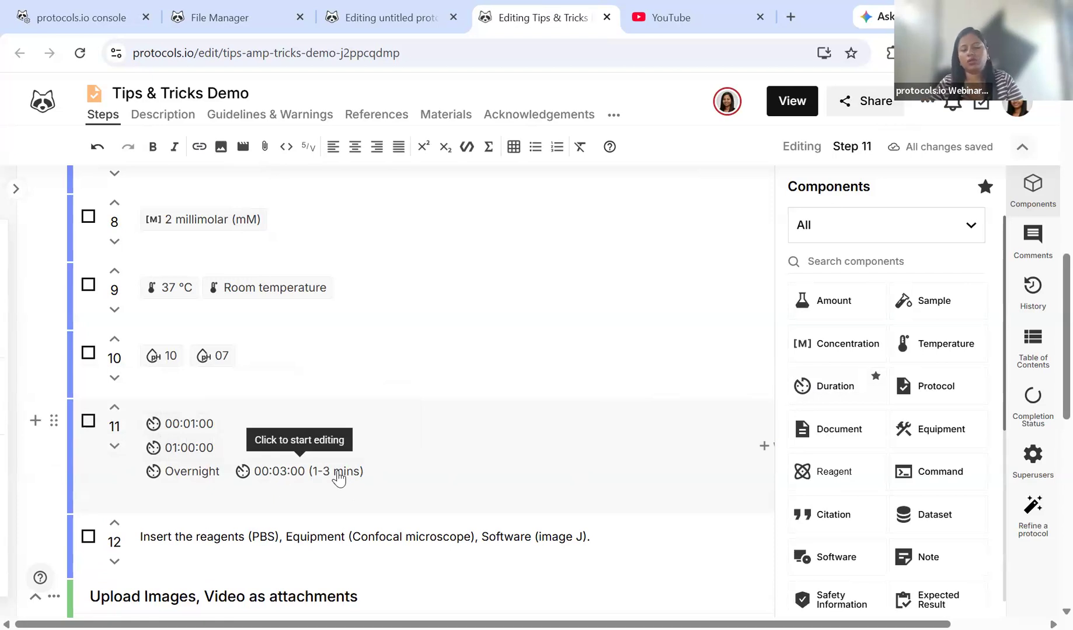
click(232, 457)
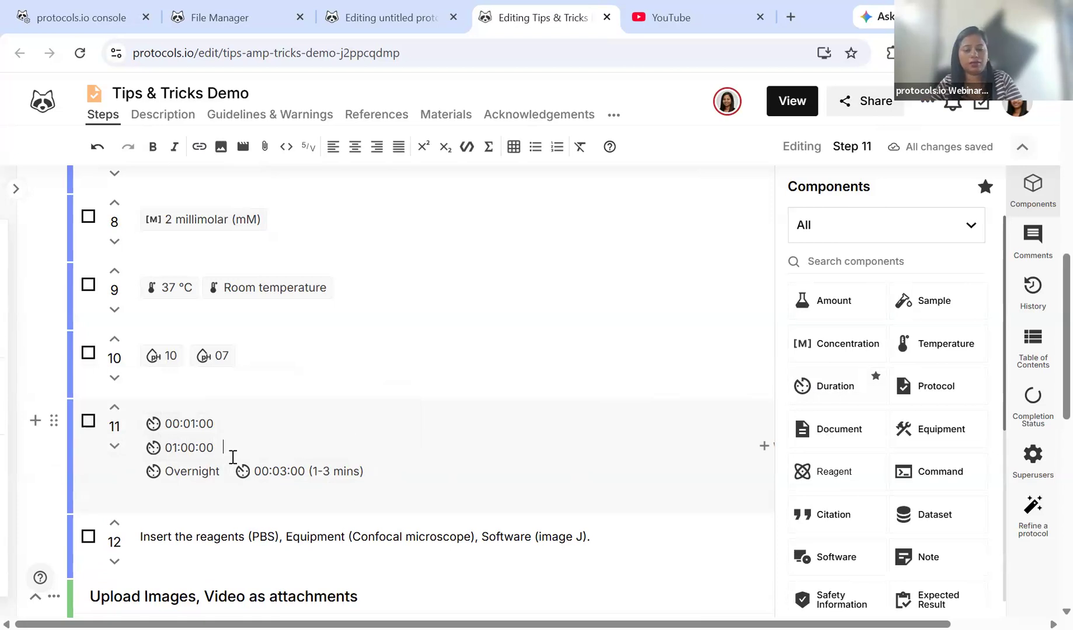
key(Return)
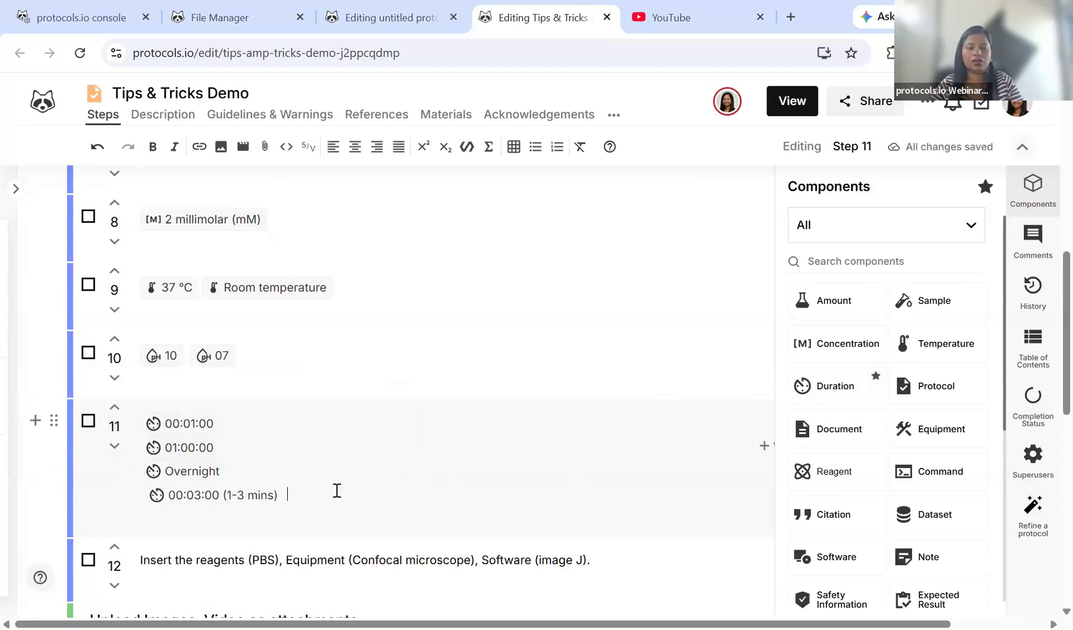
Insert a new step below step 11 containing a Sample component
scroll(337, 490, down, 2)
scroll(297, 353, up, 4)
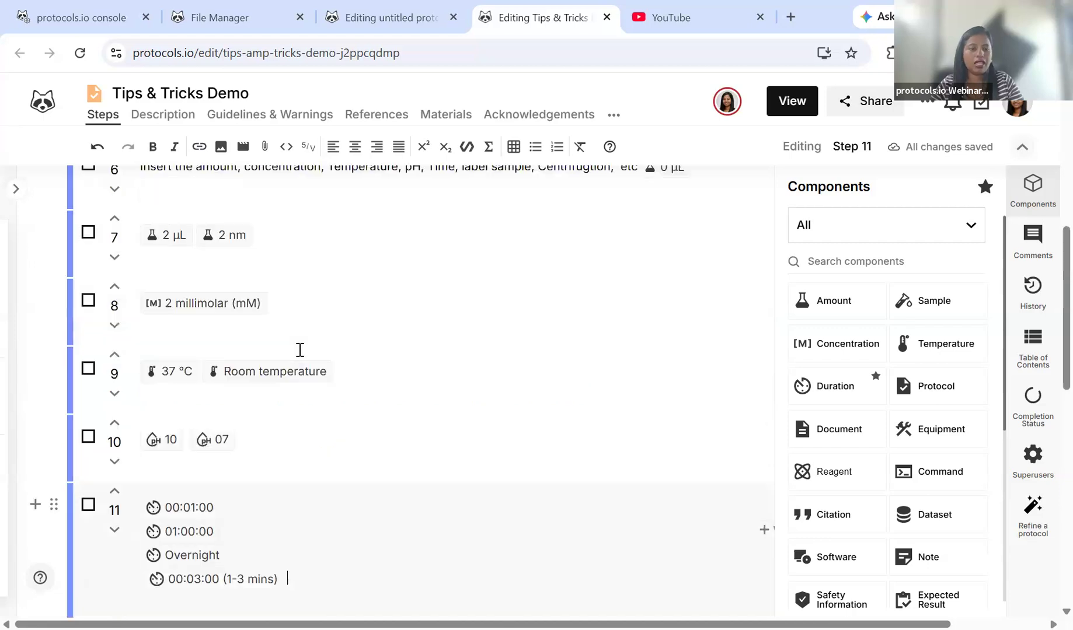
scroll(300, 350, up, 1)
scroll(299, 350, down, 2)
scroll(300, 350, up, 2)
scroll(132, 439, down, 3)
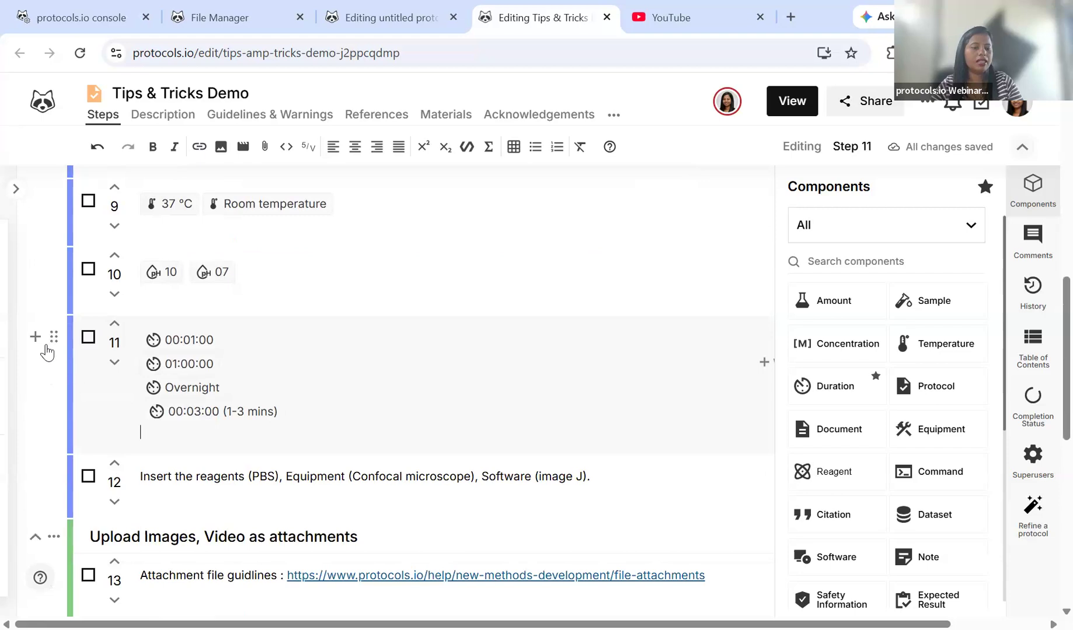
click(36, 338)
drag(931, 301, 172, 488)
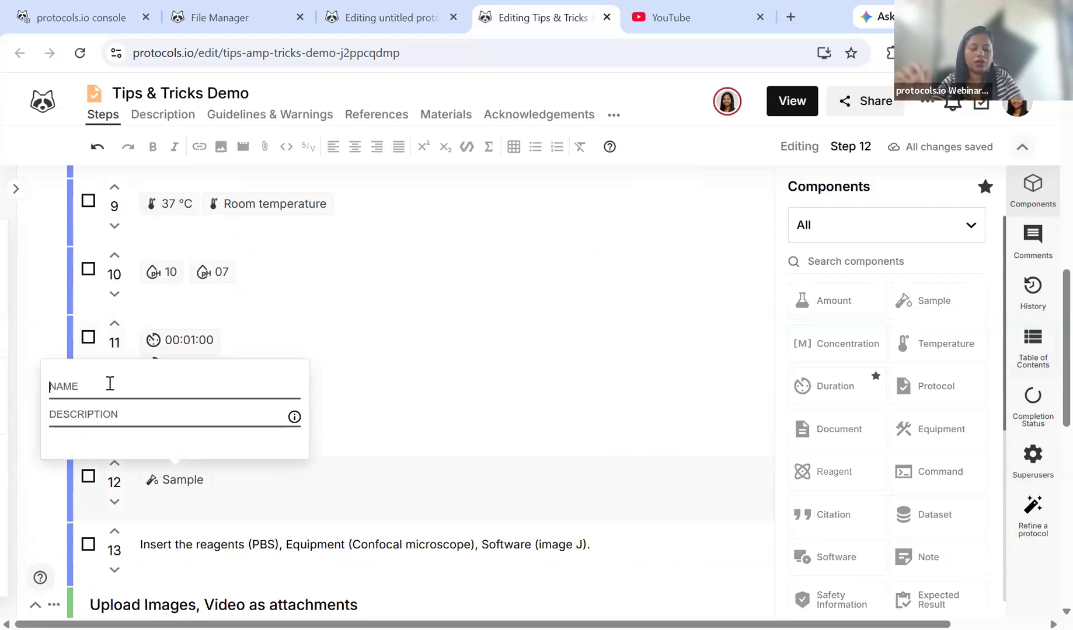
Enter Tissue as the sample's name and spleen as its description
text(tissue)
key(BackSpace)
key(BackSpace)
key(BackSpace)
key(BackSpace)
key(BackSpace)
key(BackSpace)
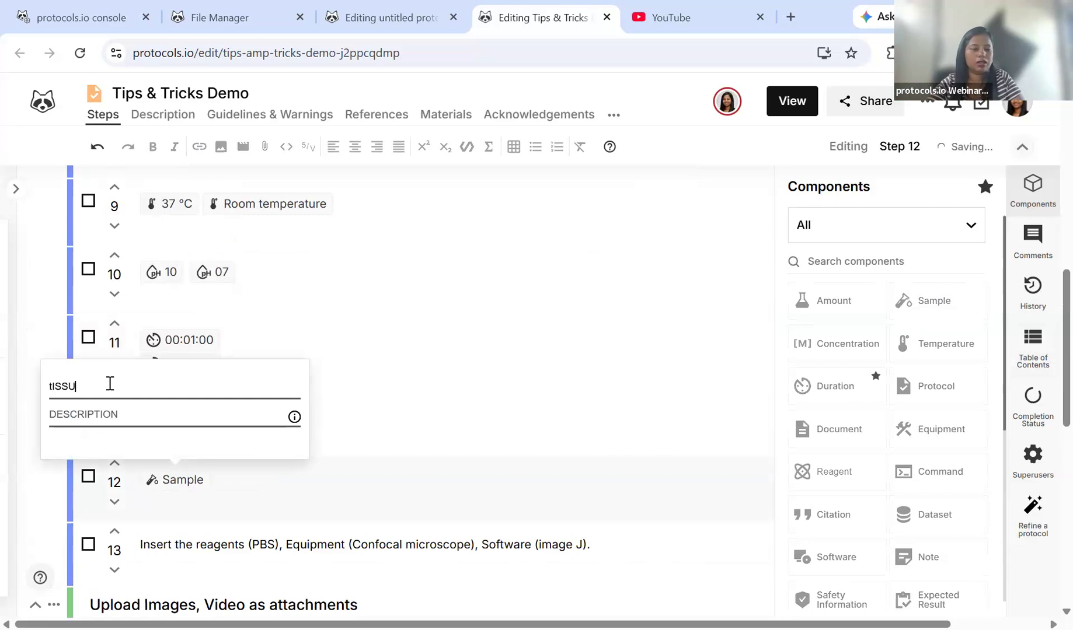
text(Tissue)
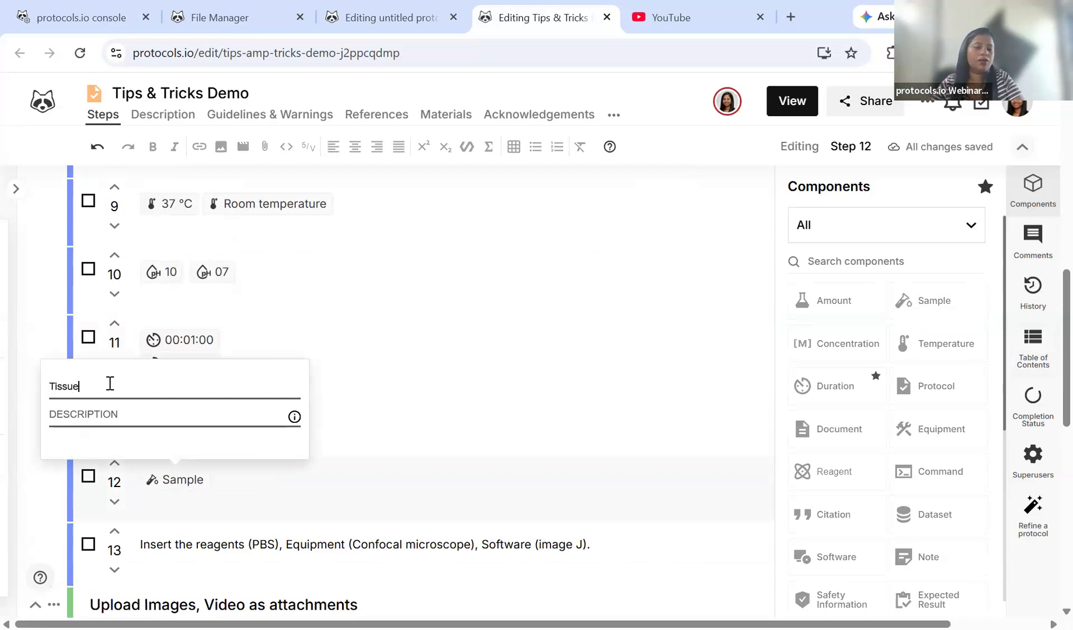
click(94, 414)
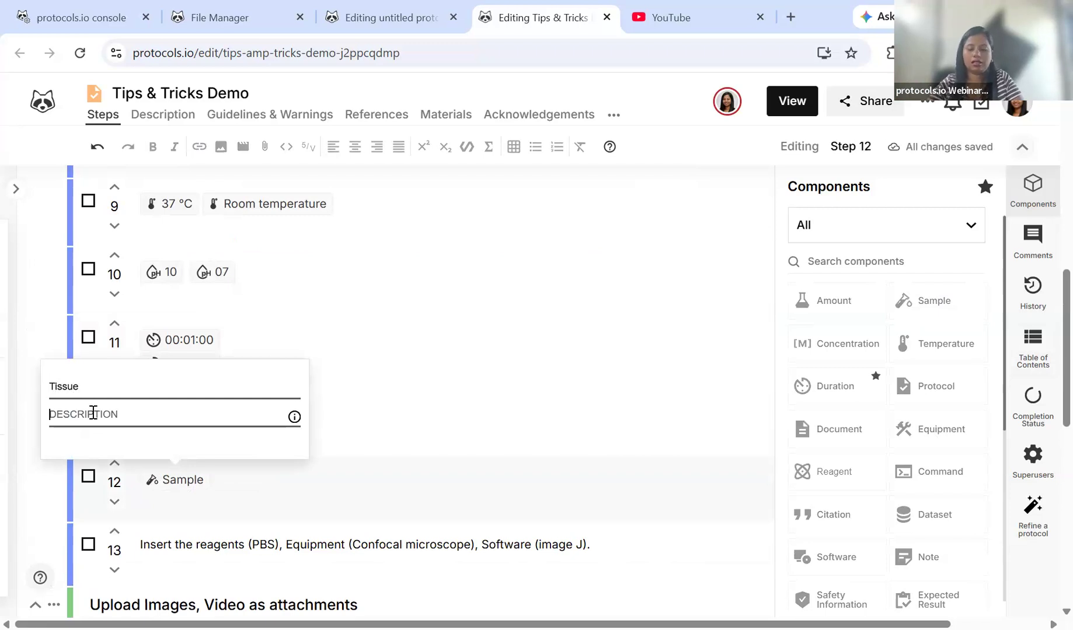
text(spl)
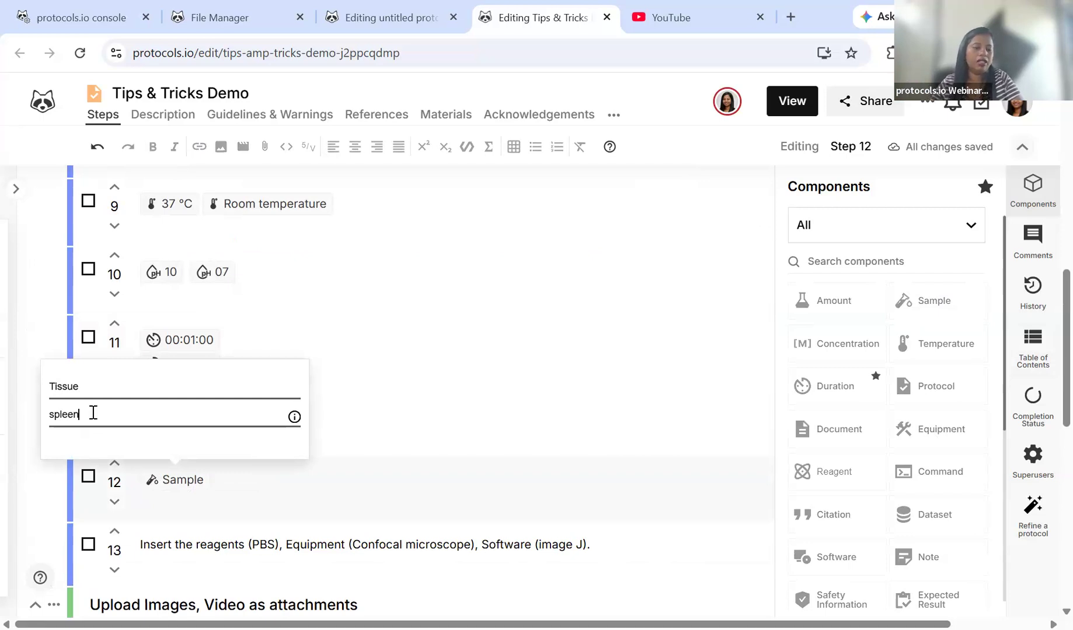
text(een)
click(310, 485)
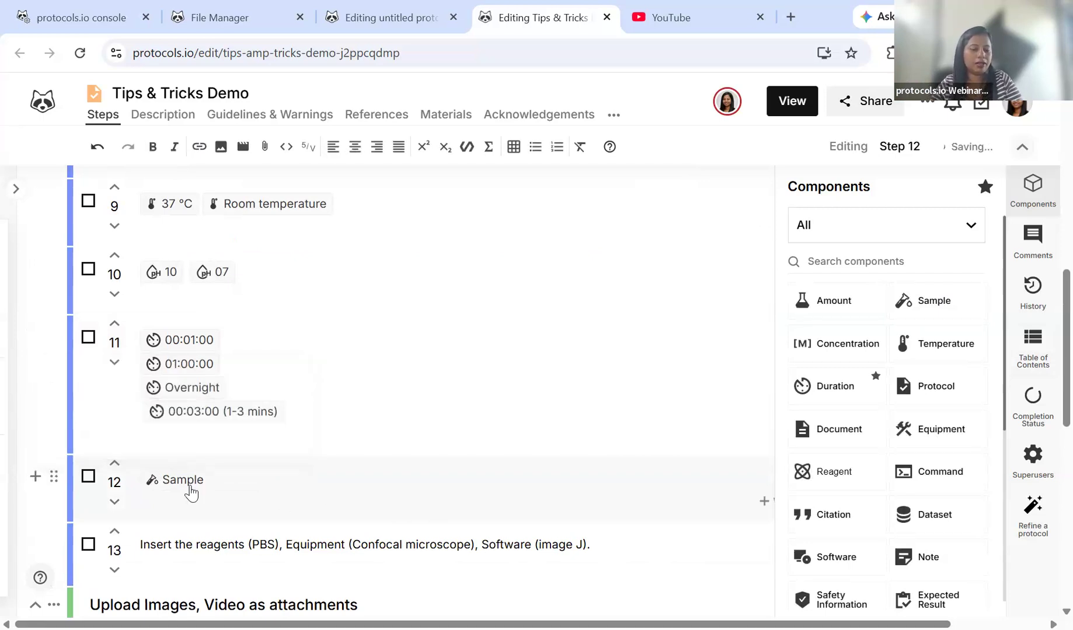
Reopen the Sample component in step 12, choose Tissue as its name, and check its saved details
click(190, 492)
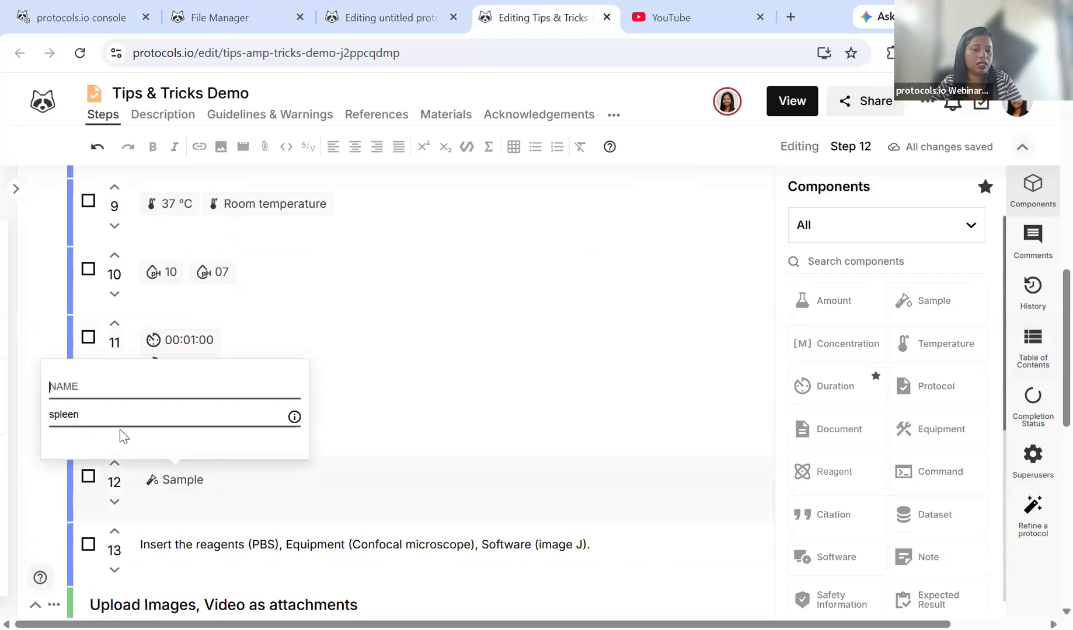
click(85, 379)
click(153, 427)
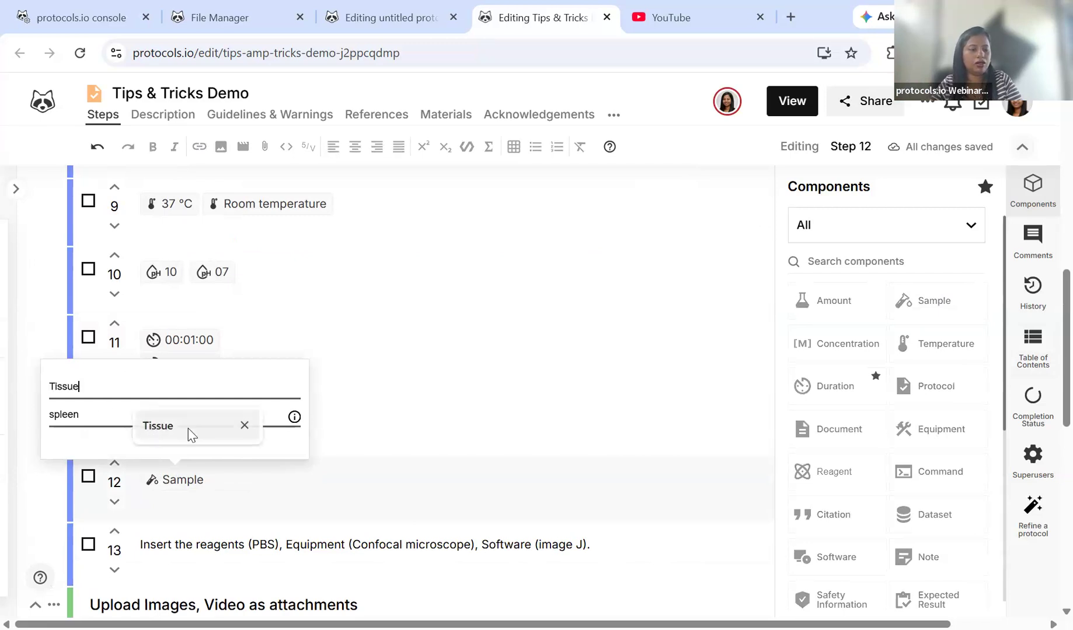
mouse_move(294, 418)
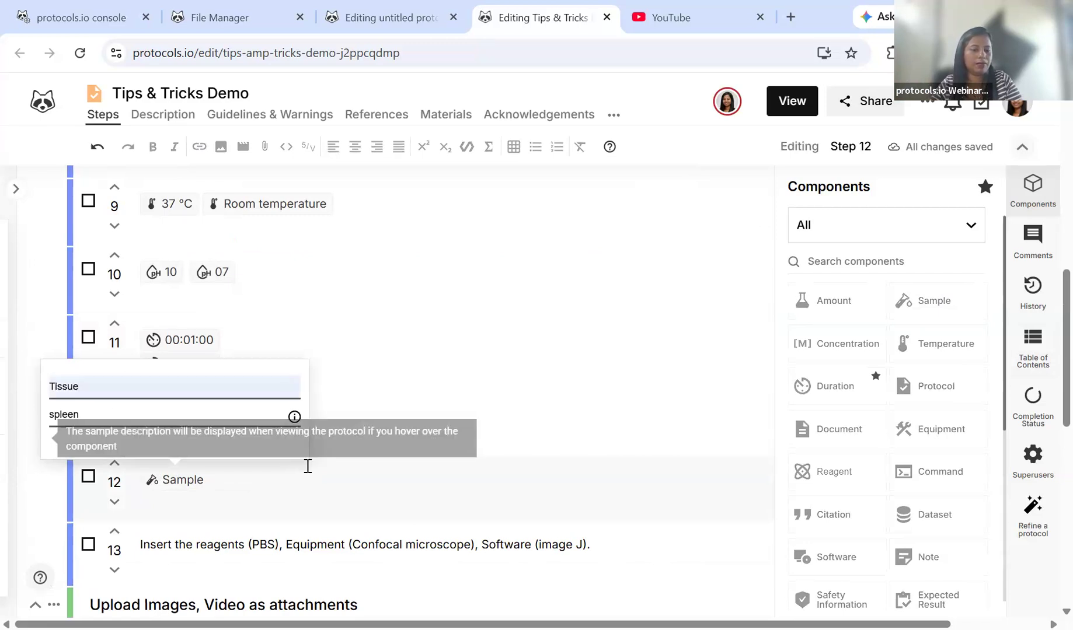
click(268, 497)
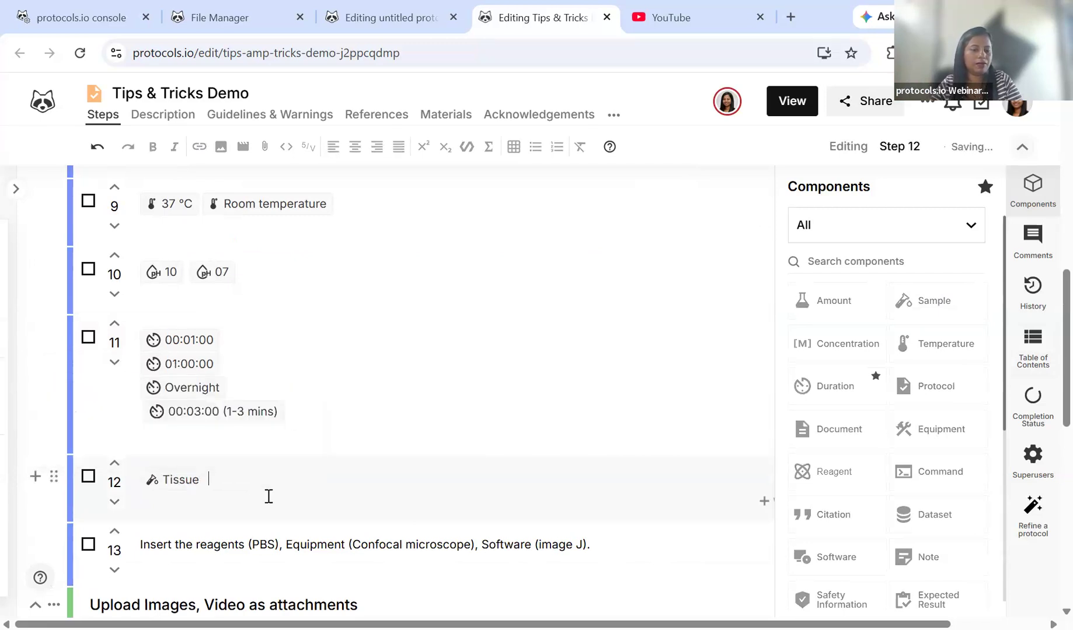
click(175, 479)
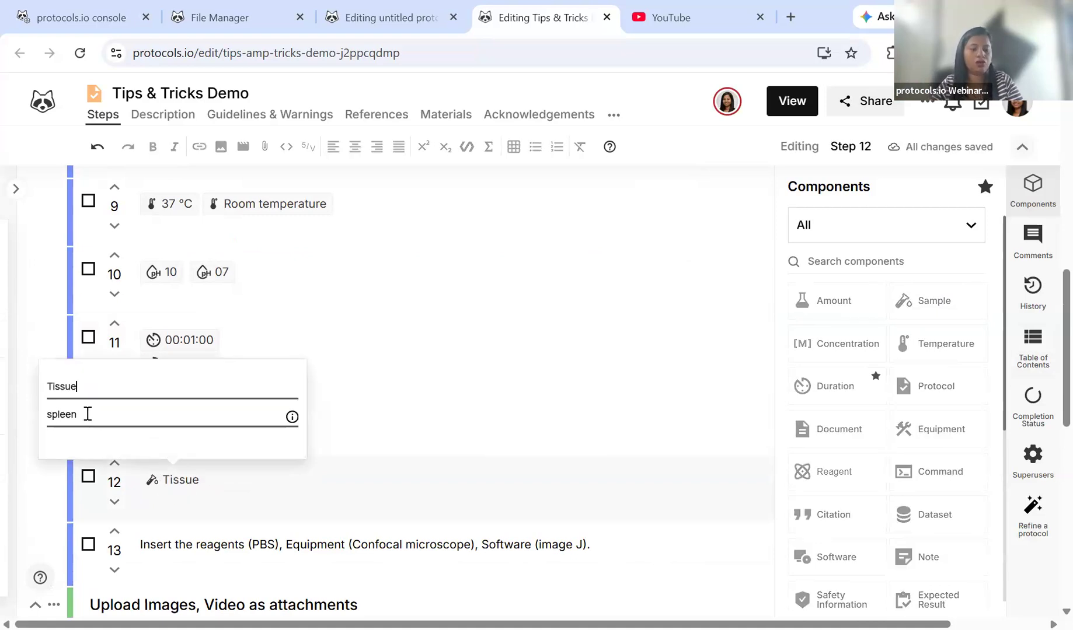
click(263, 482)
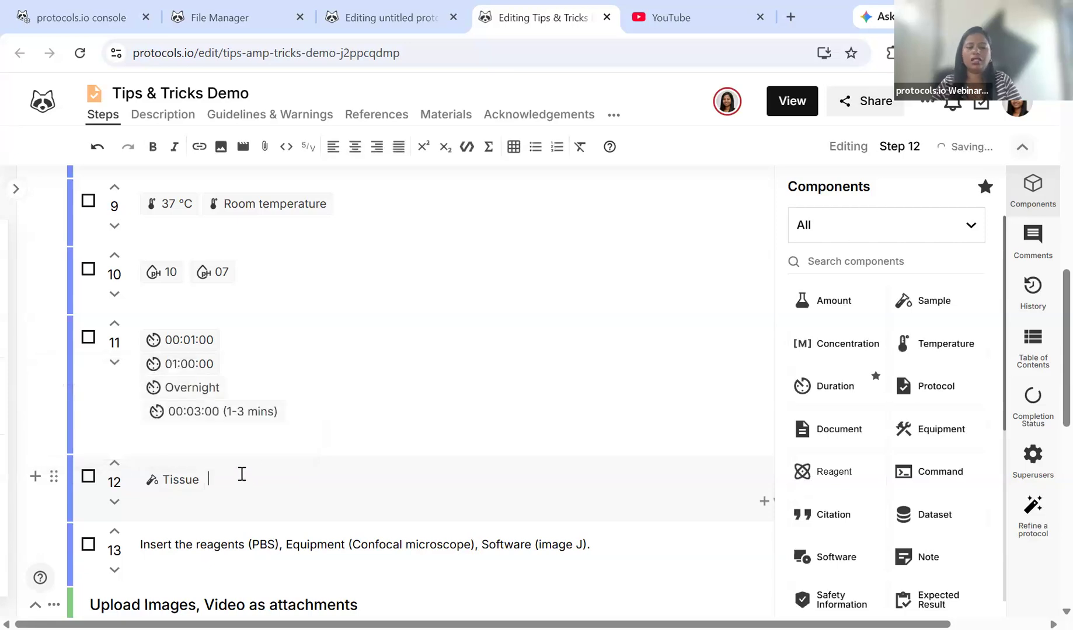
scroll(425, 460, up, 4)
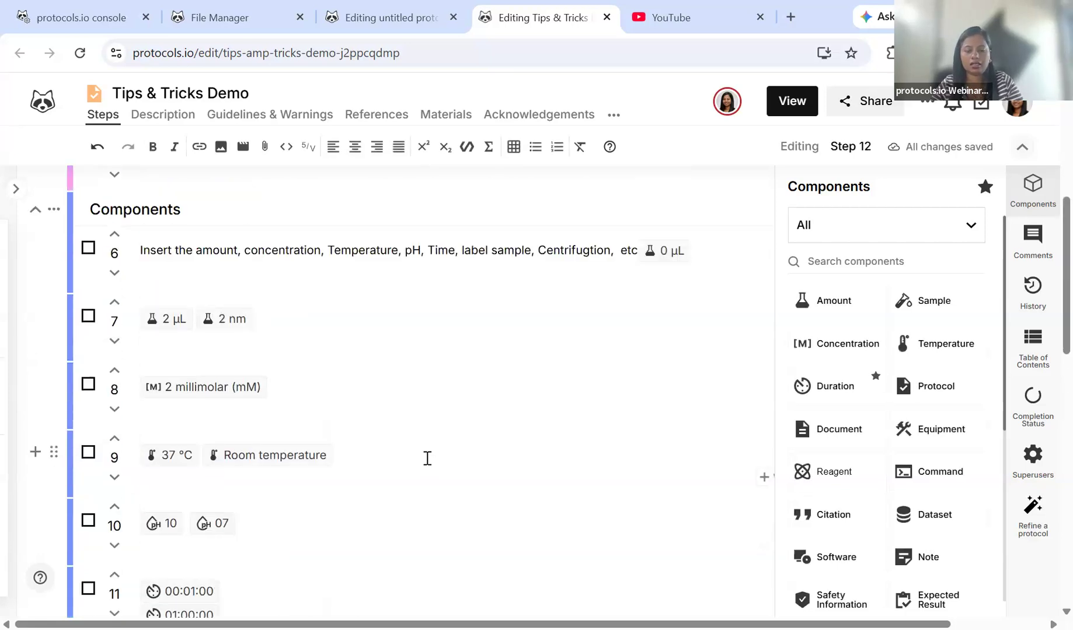
Check the saved name and description of the Tissue sample in step 12, and close its details
scroll(427, 459, down, 4)
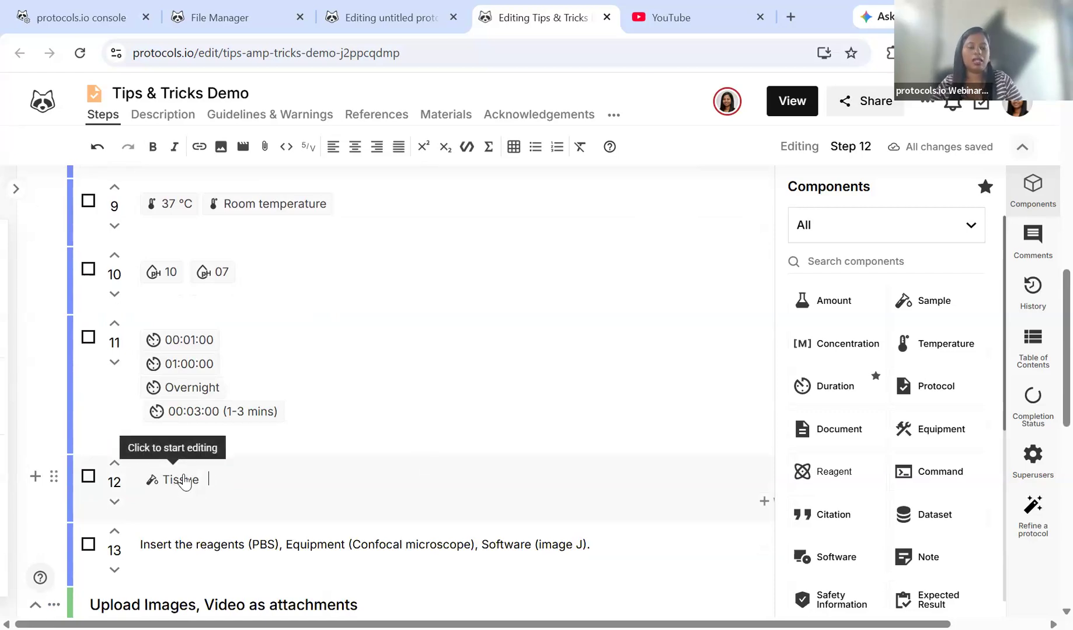
click(185, 482)
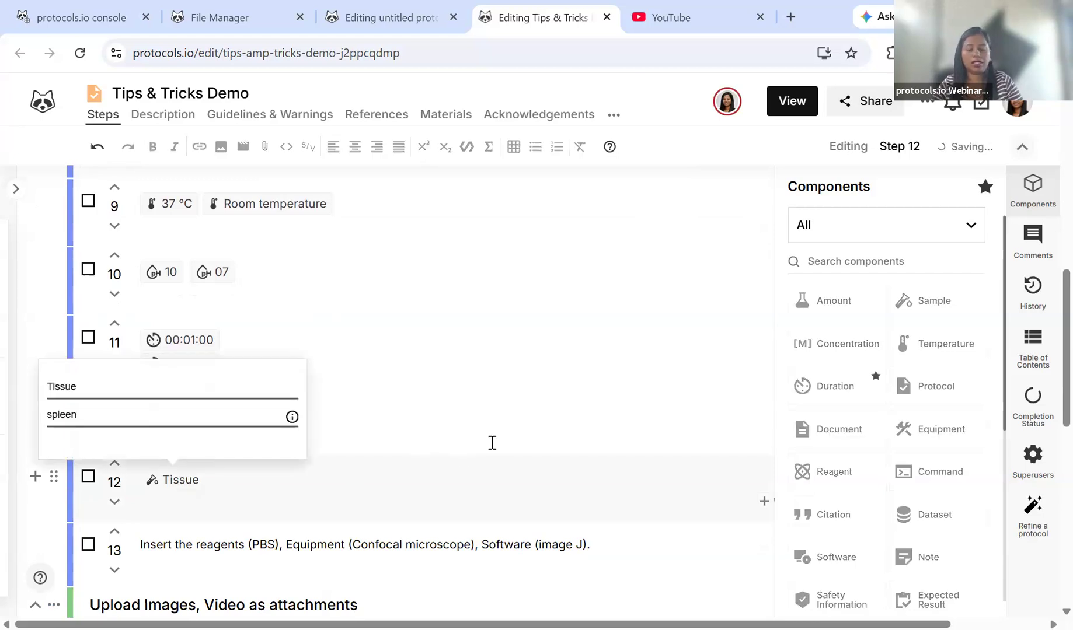
click(550, 407)
scroll(555, 409, up, 4)
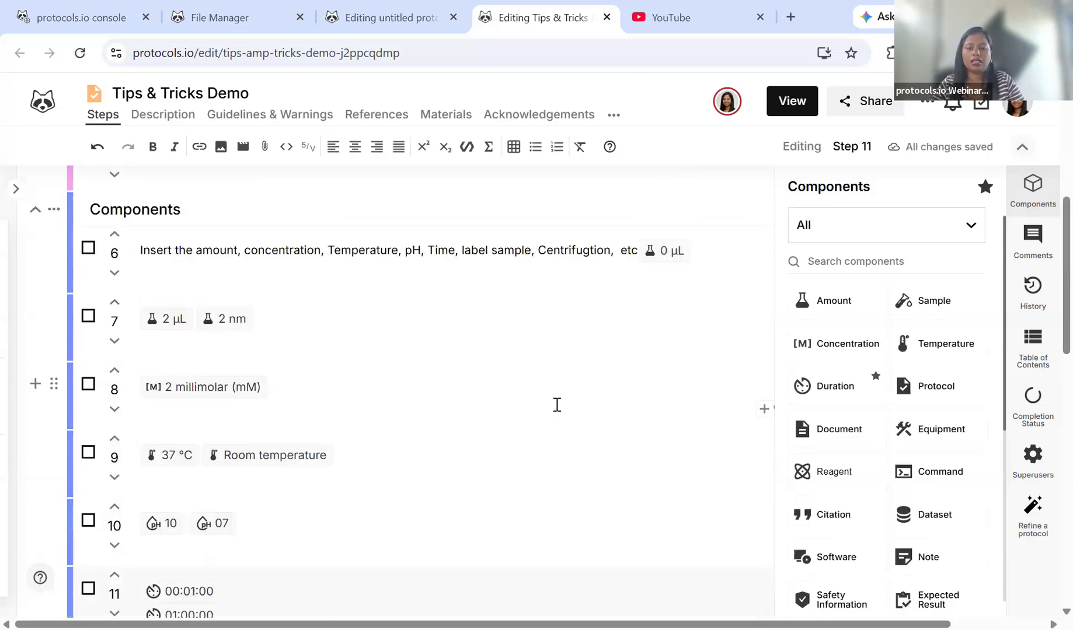
Insert a new step below step 12 and add a Centrifugation component to it
scroll(566, 414, down, 5)
scroll(886, 527, down, 5)
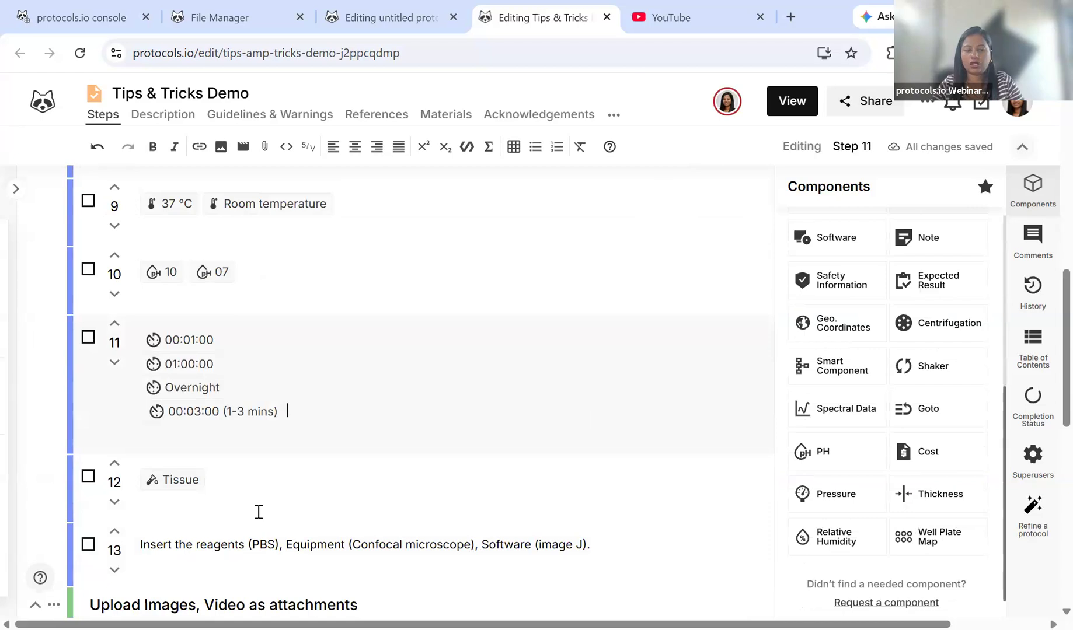
click(35, 477)
scroll(274, 466, down, 3)
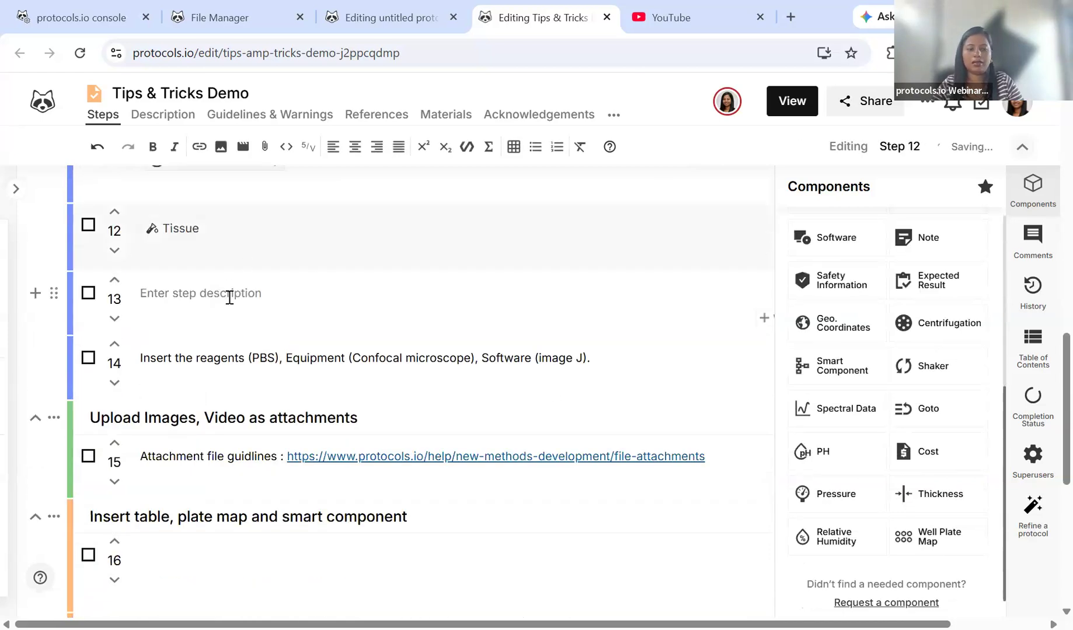
scroll(922, 438, down, 3)
click(933, 329)
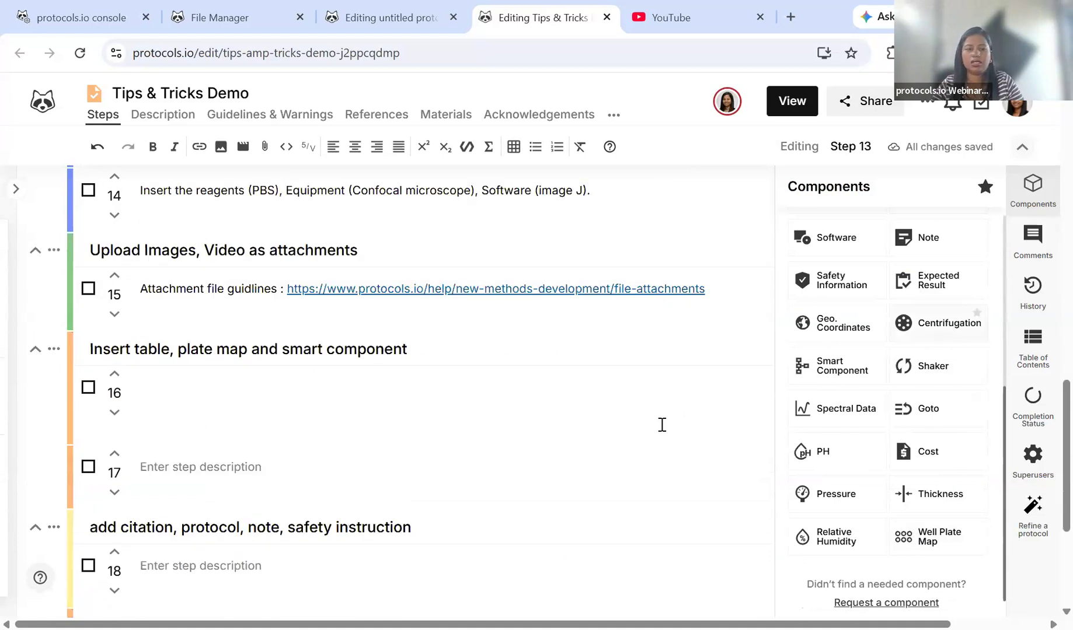
Set the centrifugation in step 13 to 1000 rpm, 4 °C and a duration of 5m
scroll(472, 441, up, 4)
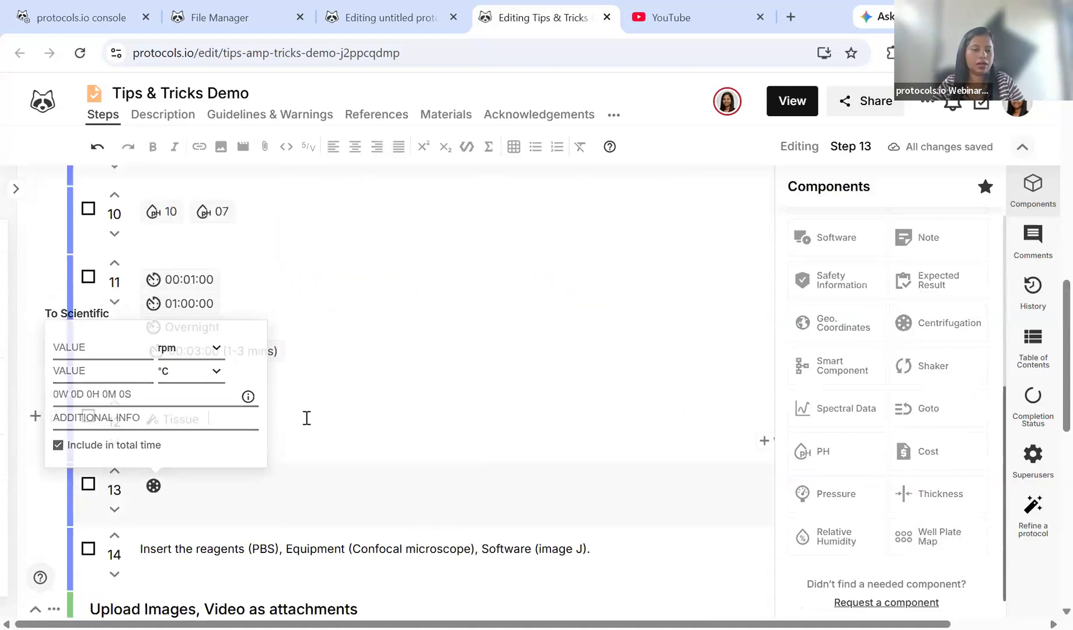
click(304, 416)
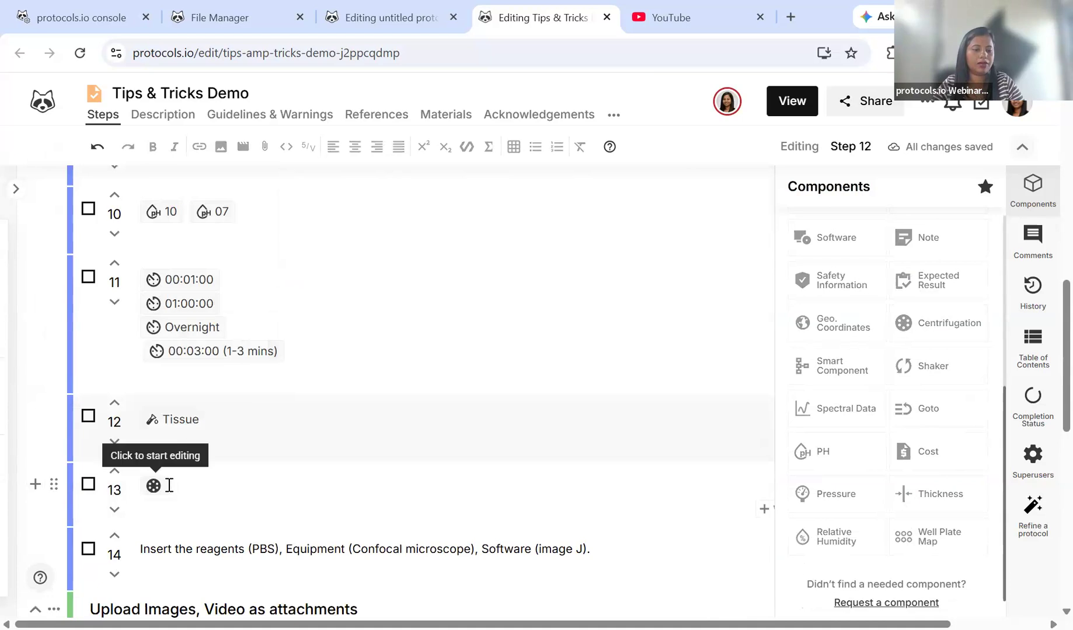
click(163, 486)
click(92, 348)
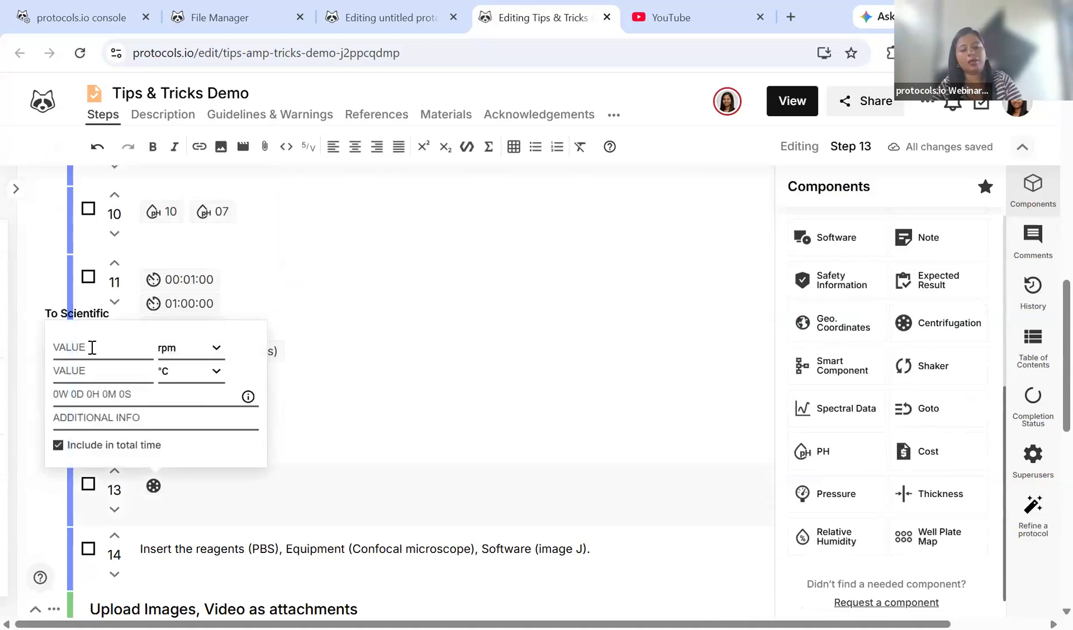
text(1000)
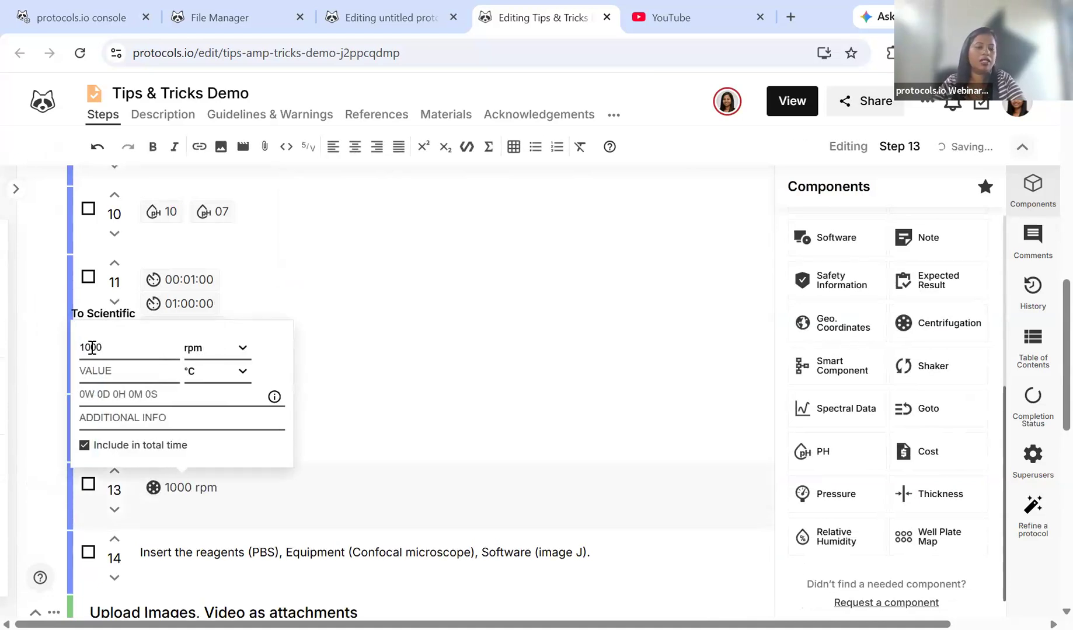
text(4)
click(124, 391)
text(5m)
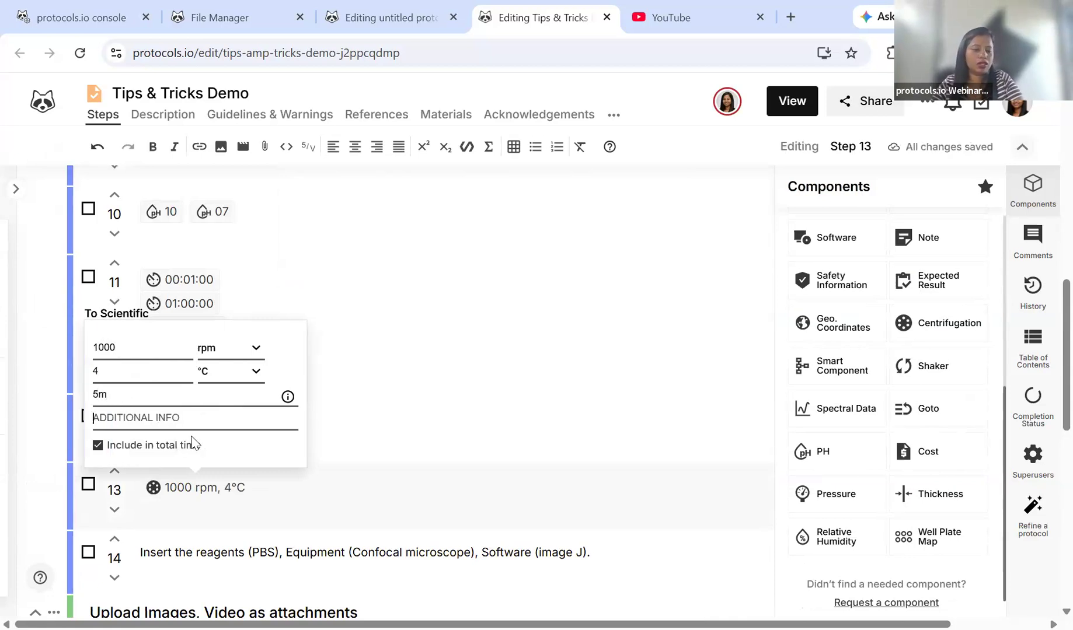
click(287, 498)
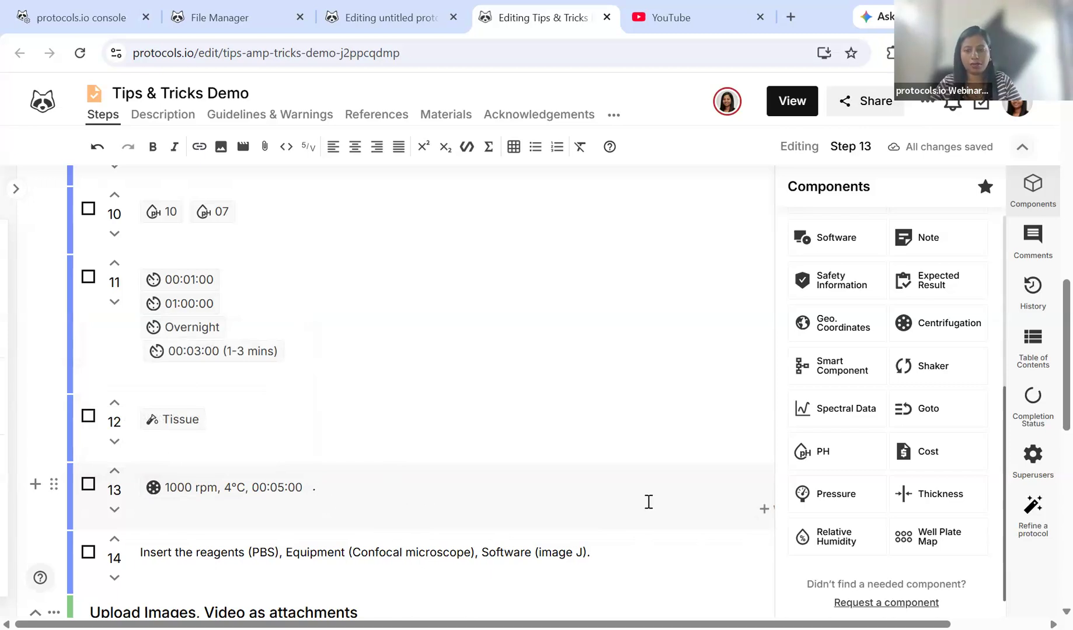
Filter the component list by the Computational category, browse it, and return the filter to All
scroll(638, 492, up, 4)
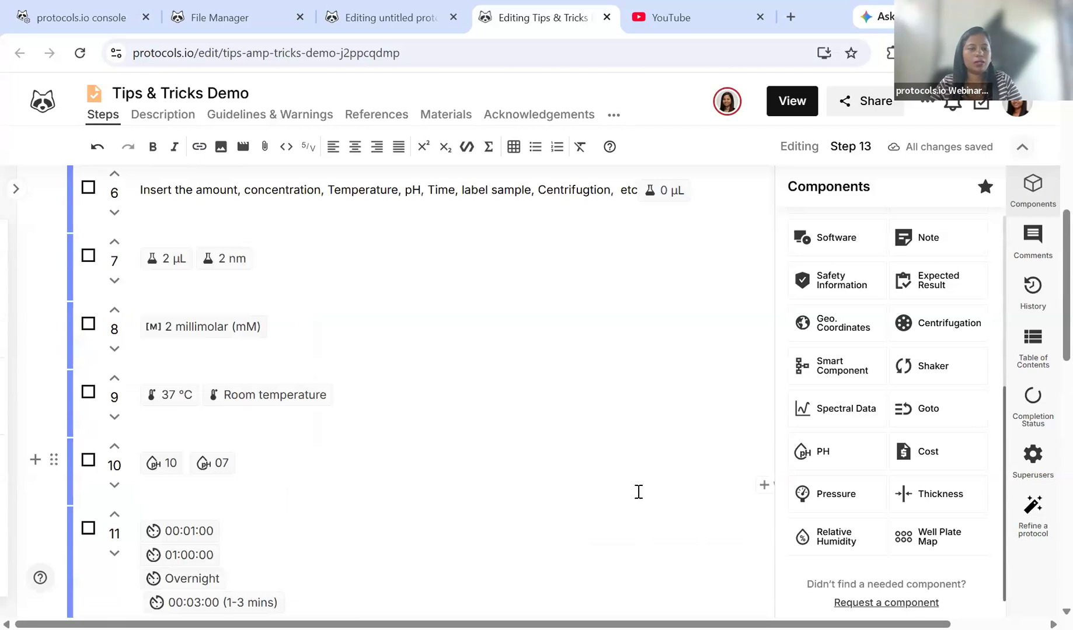
scroll(638, 492, down, 3)
scroll(902, 495, up, 4)
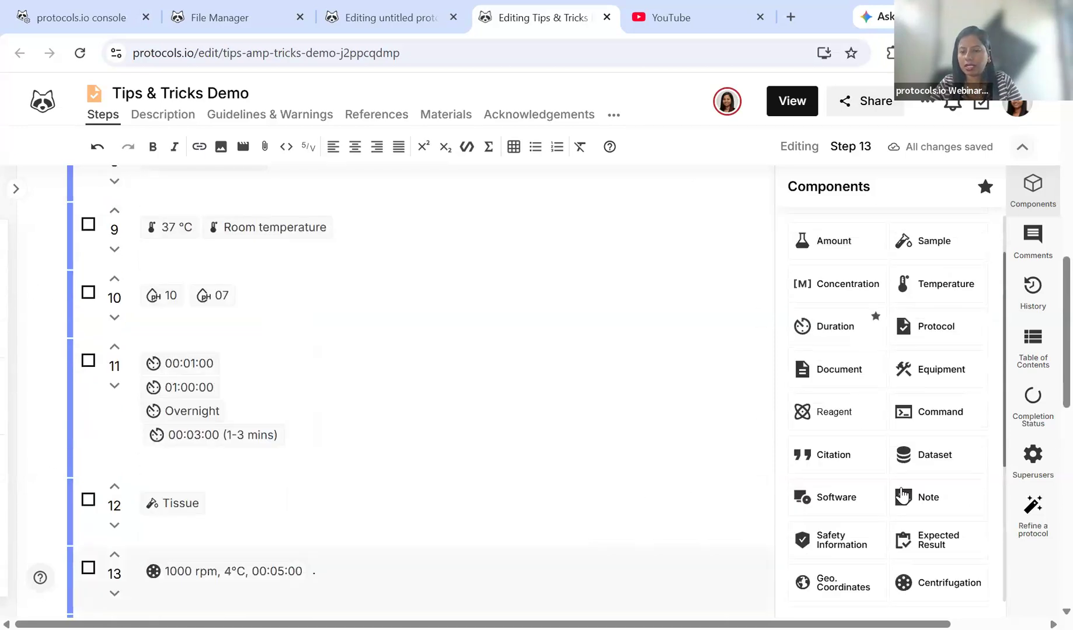
scroll(902, 495, up, 1)
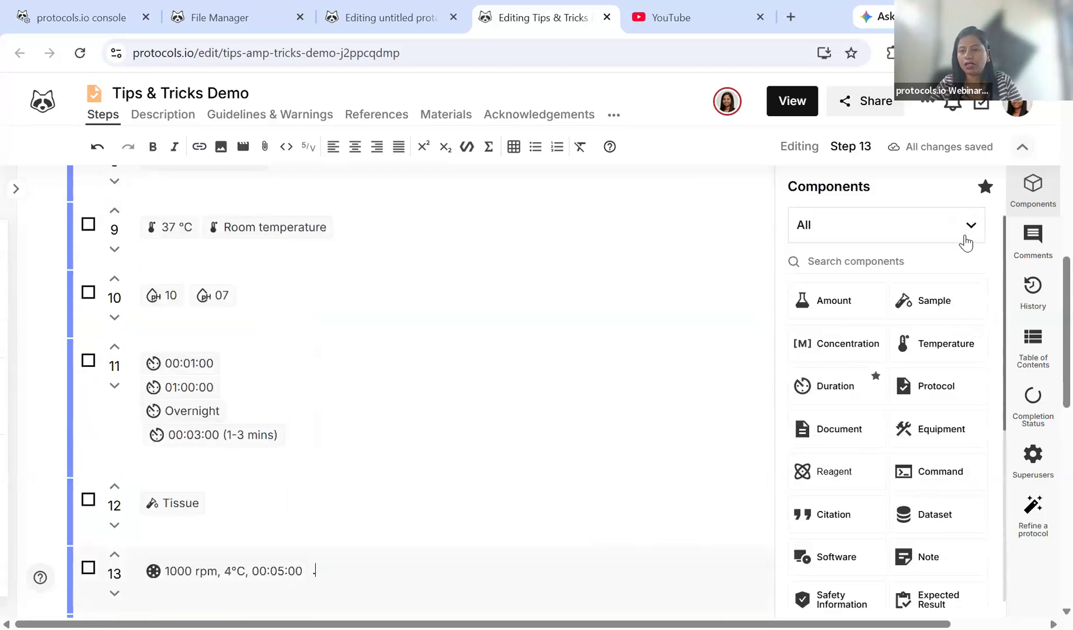
click(929, 235)
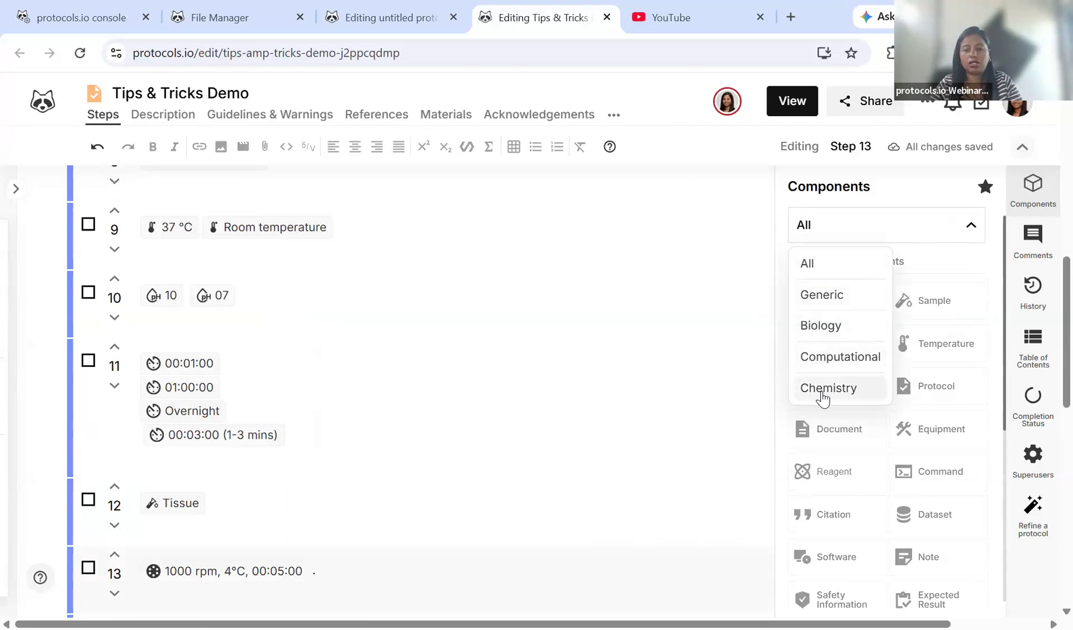
click(811, 367)
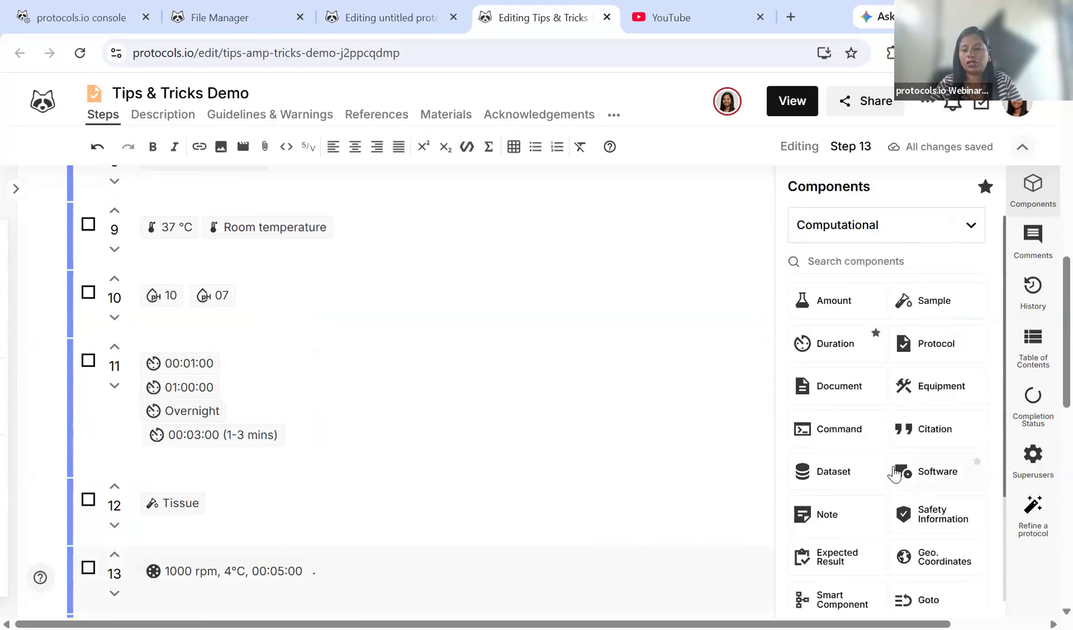
scroll(877, 396, down, 3)
scroll(877, 395, up, 3)
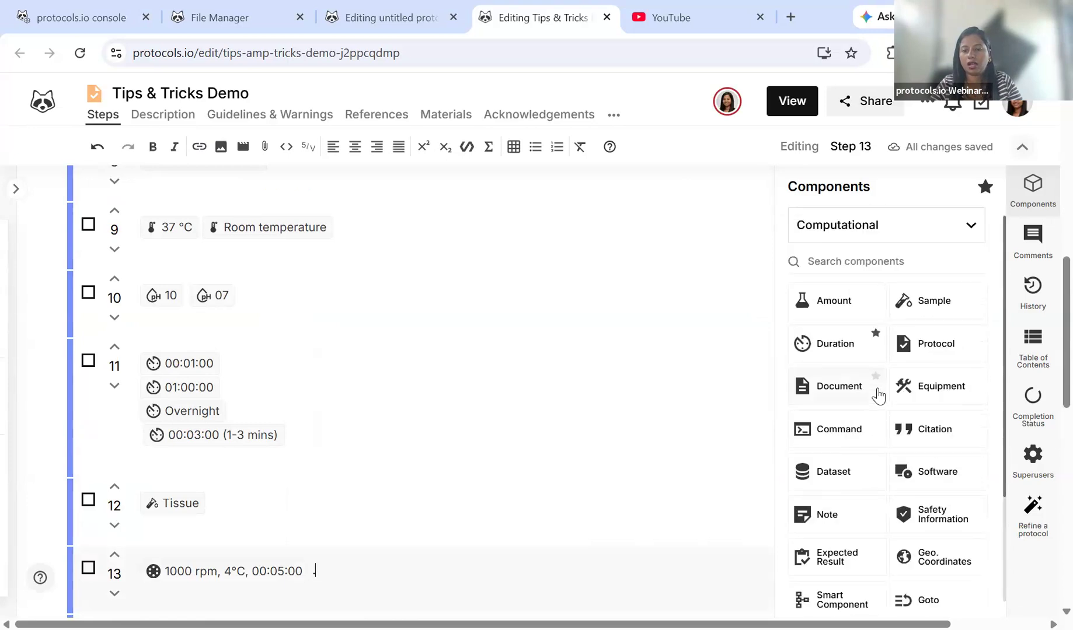
click(880, 245)
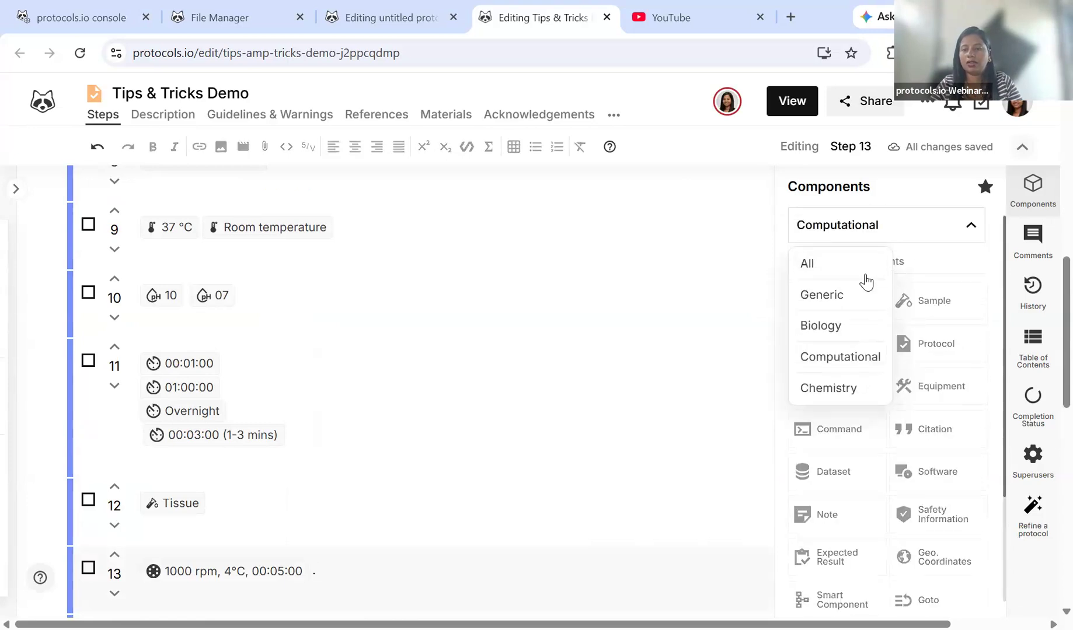
click(884, 267)
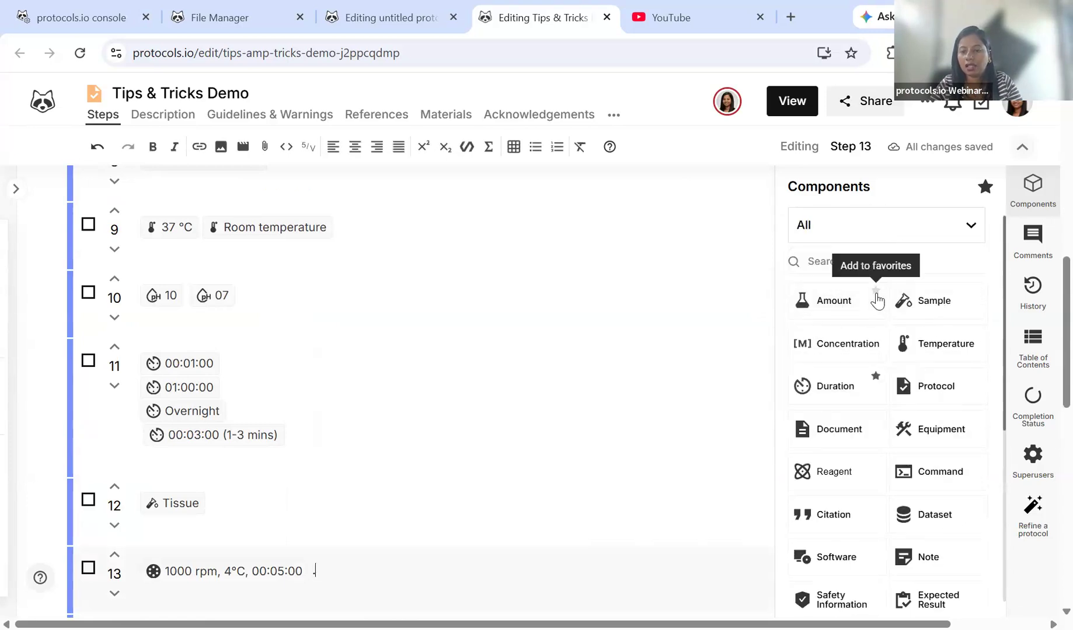
Add the Amount component to the favorites, view the Favorites list, and return to the full component list
click(876, 296)
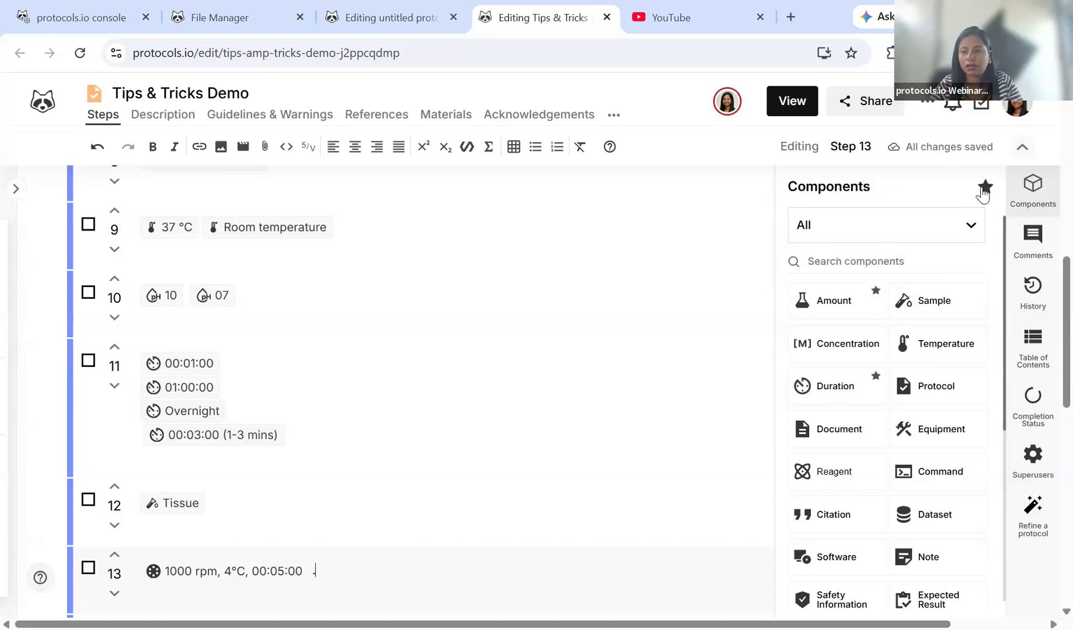
click(984, 187)
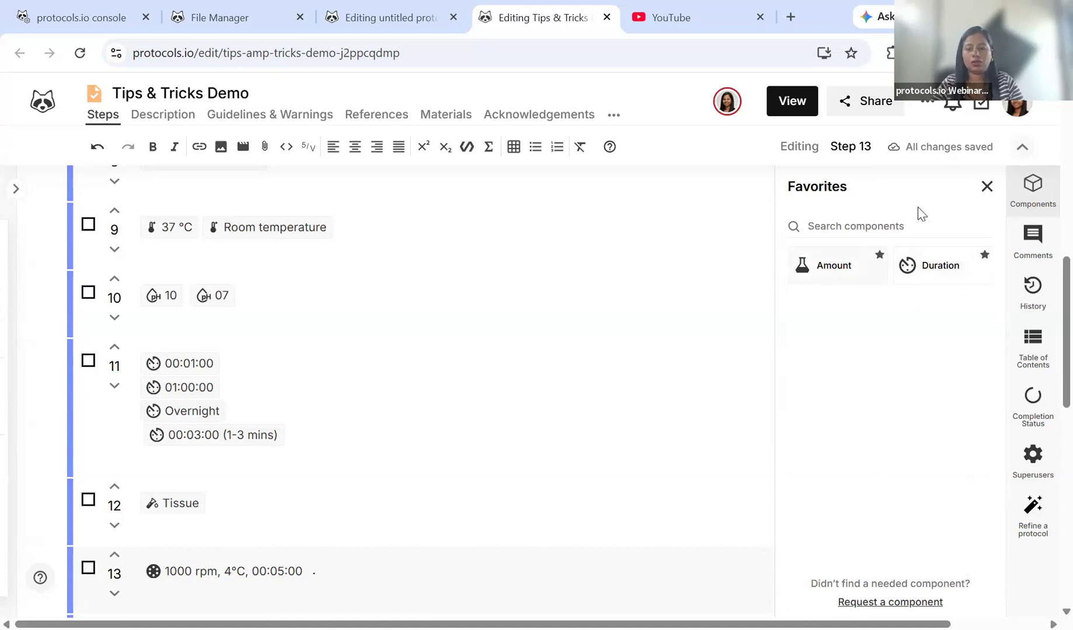
click(987, 188)
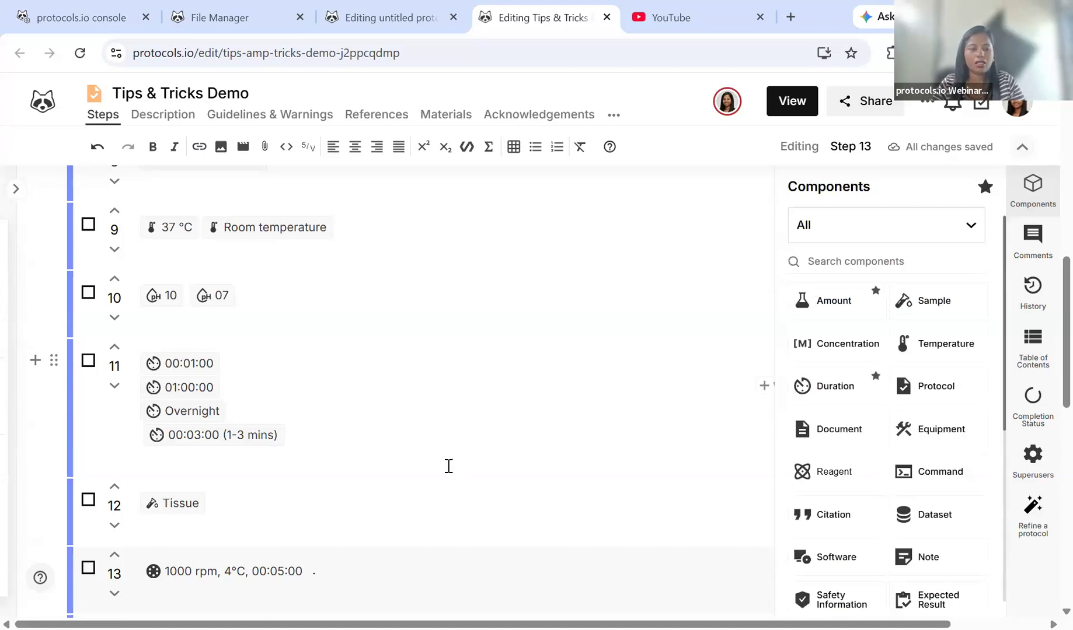
Insert a new empty step below step 15 in the "Upload Images, Video as attachments" section
scroll(455, 467, down, 3)
scroll(820, 456, down, 3)
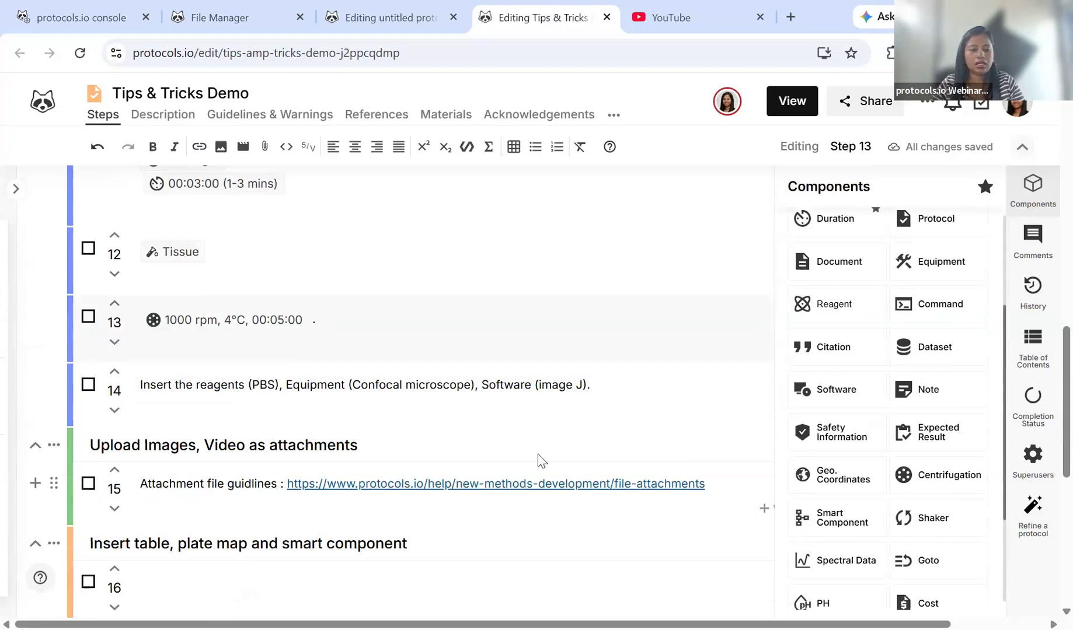
scroll(514, 452, down, 3)
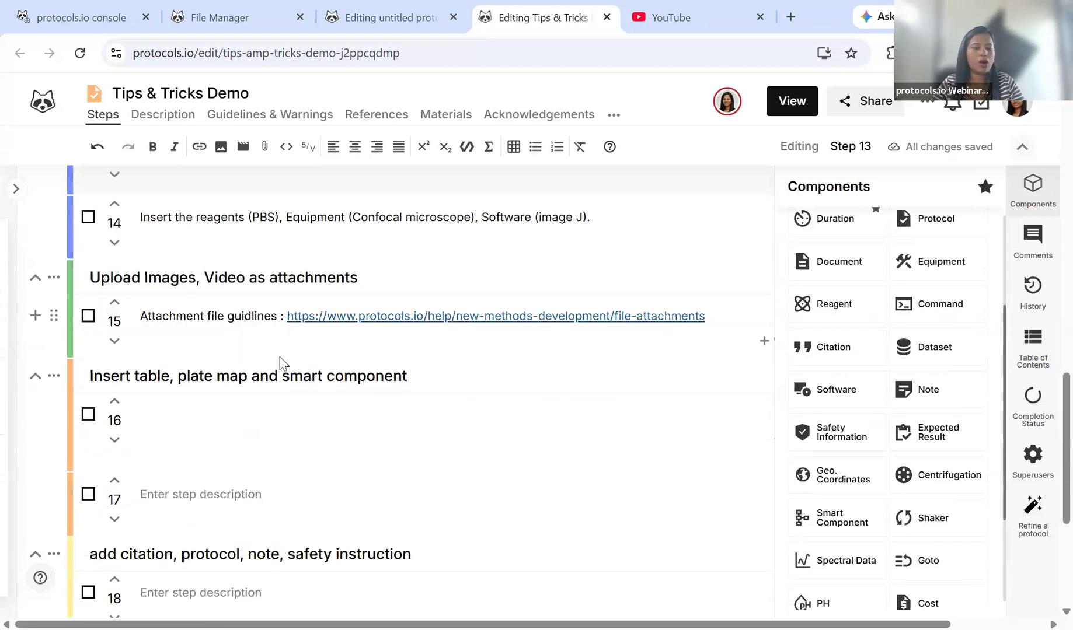
click(35, 316)
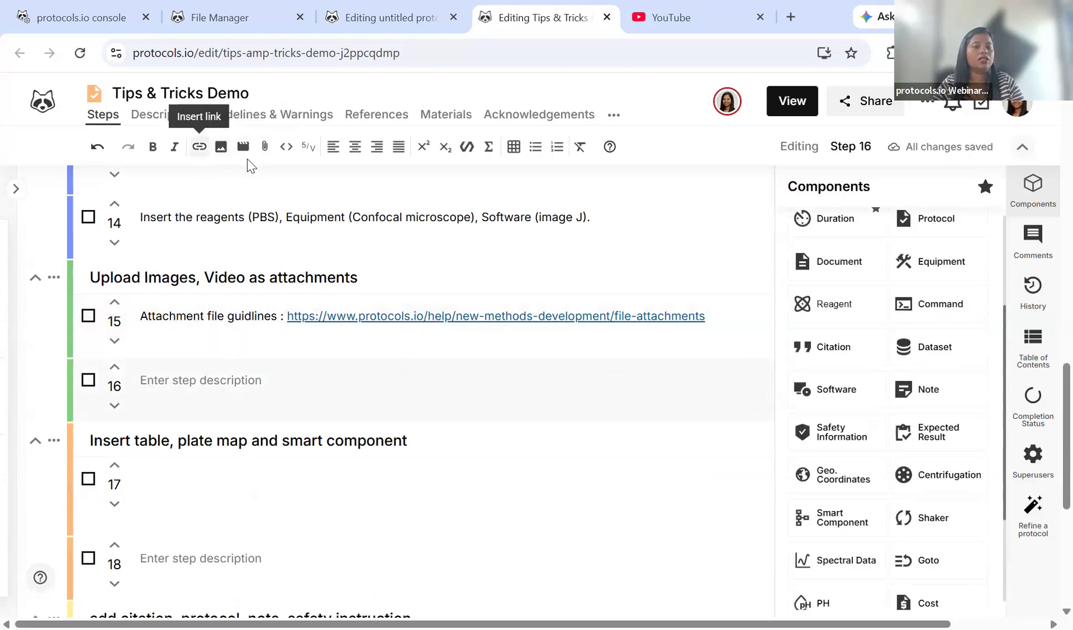
Start inserting an image into step 16 and look through the Desktop, Tips & Tricks and Documents folders for a suitable file
click(220, 147)
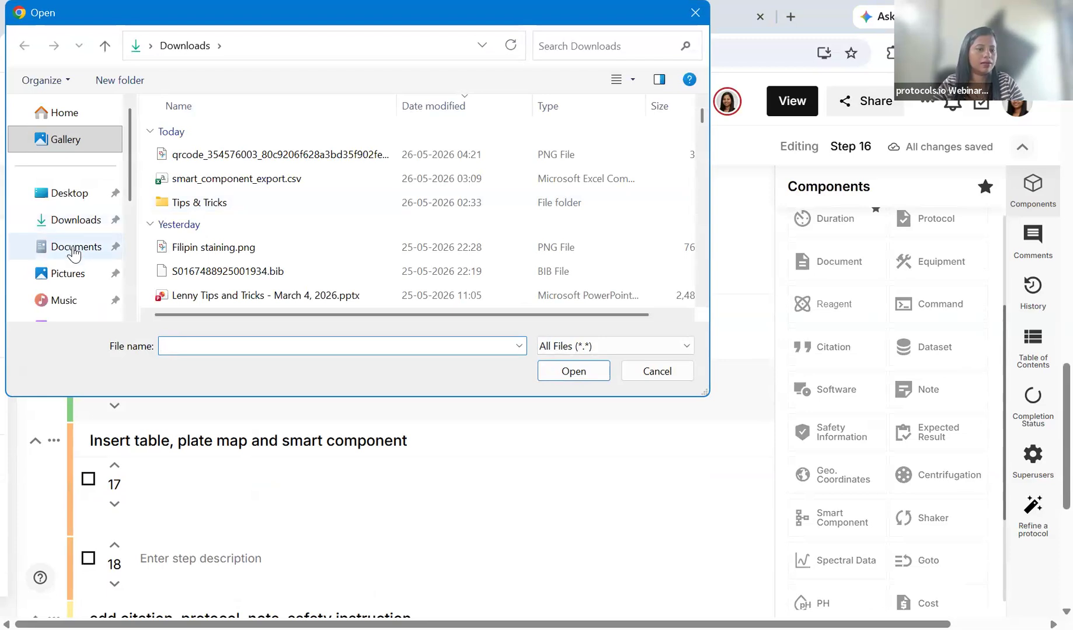
click(76, 199)
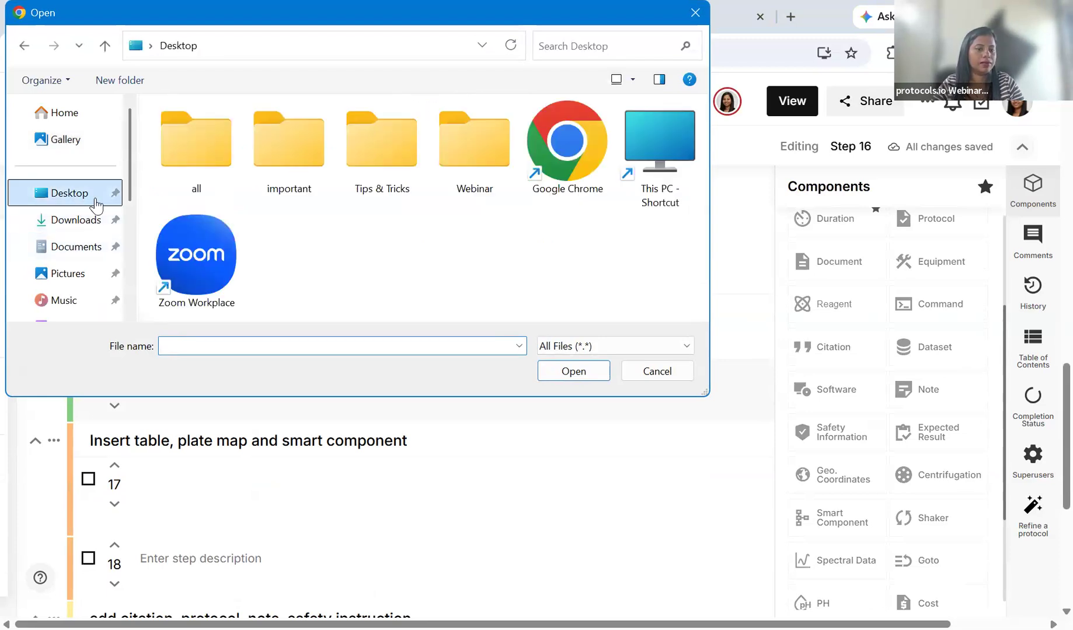
double_click(402, 157)
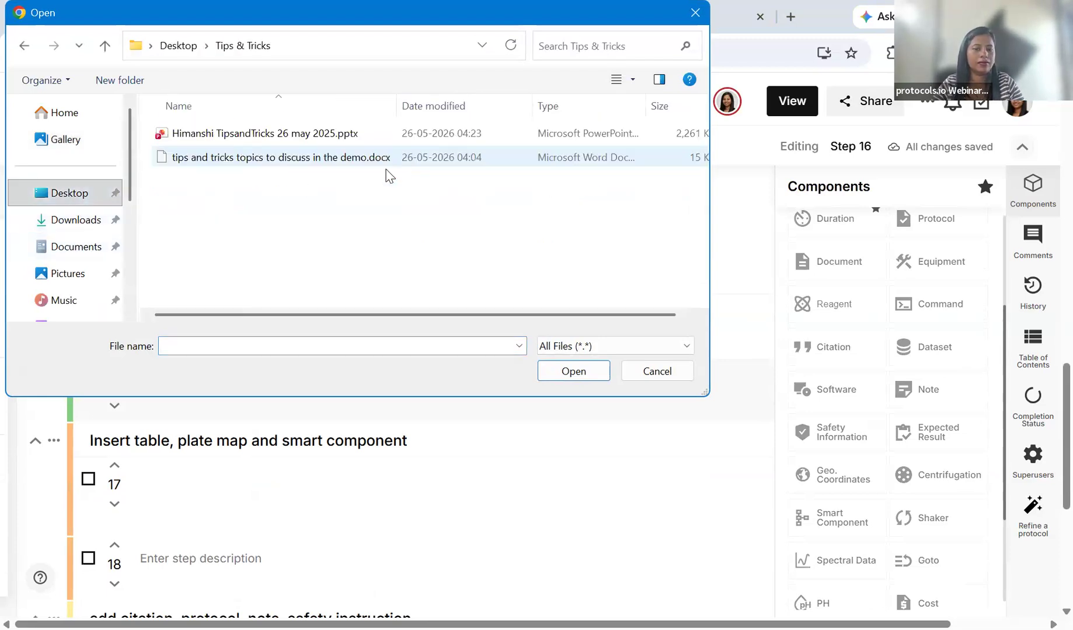
click(24, 46)
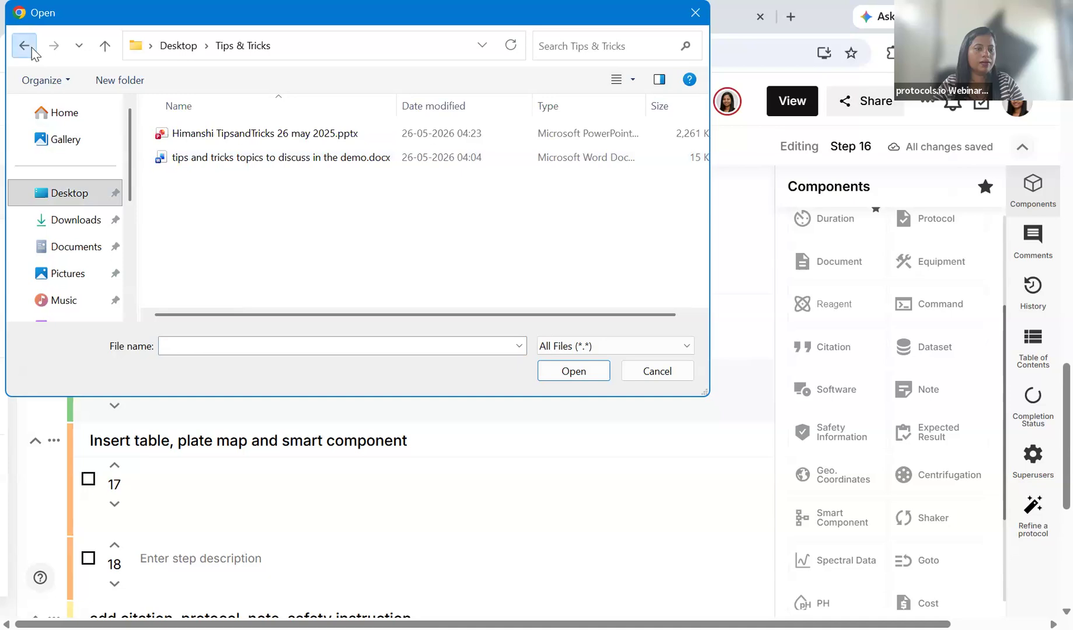
click(75, 247)
scroll(280, 222, down, 1)
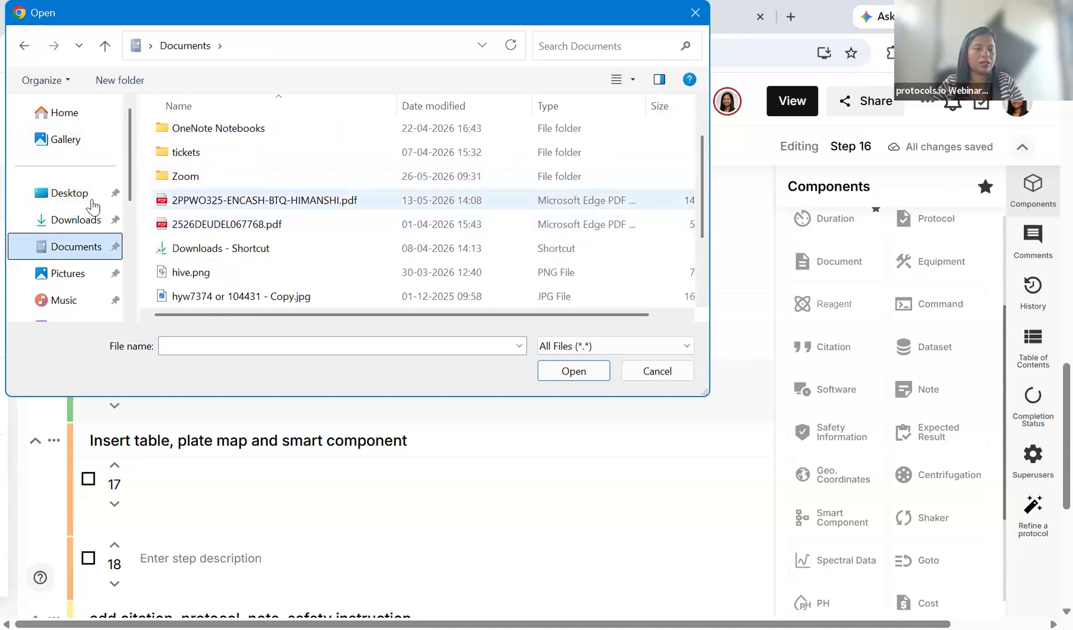
Insert Image.jpg from the Downloads folder into step 16
click(76, 219)
scroll(339, 210, down, 2)
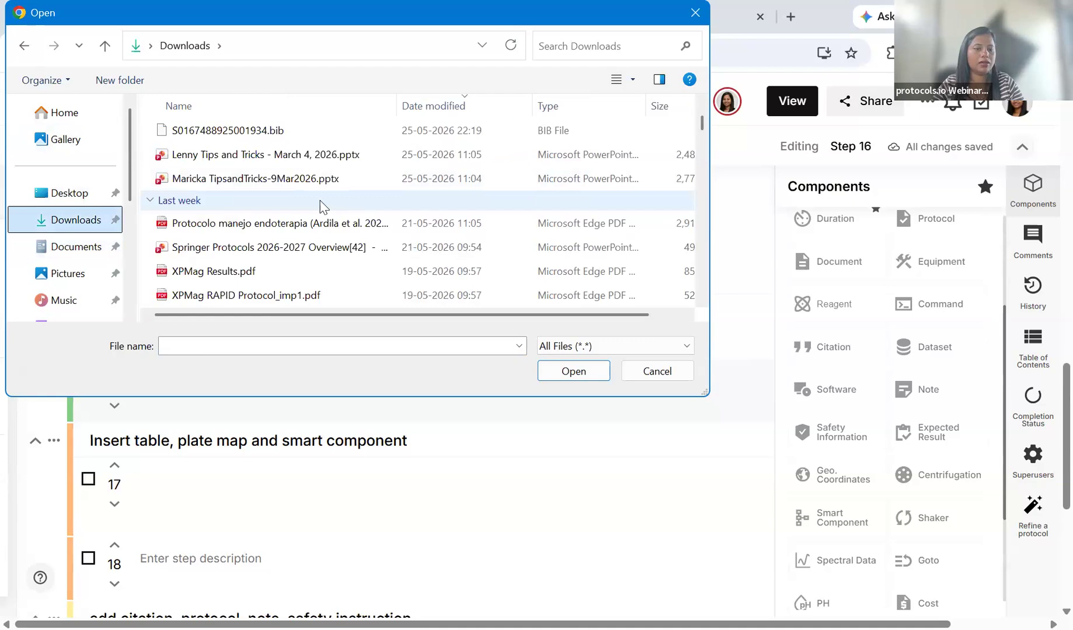
scroll(321, 203, up, 1)
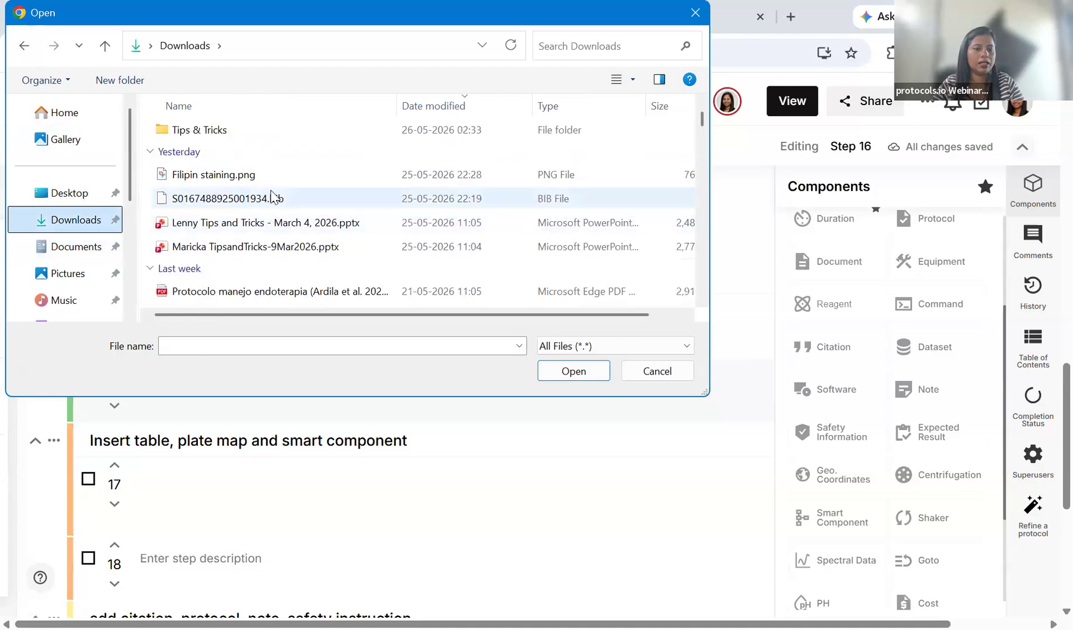
scroll(274, 198, up, 1)
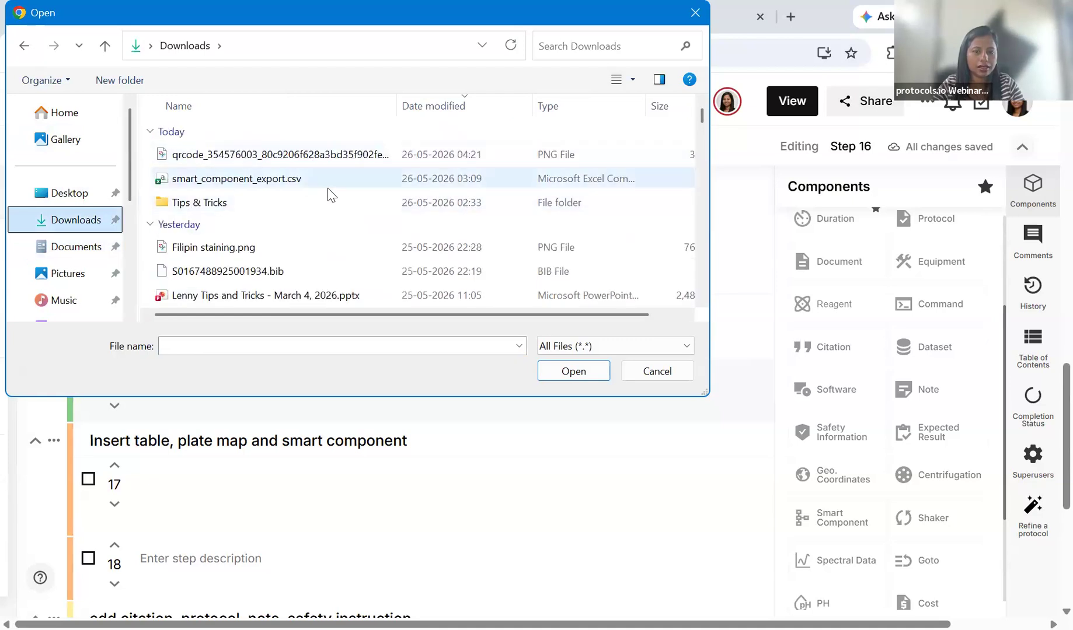
scroll(330, 194, down, 3)
scroll(330, 195, down, 2)
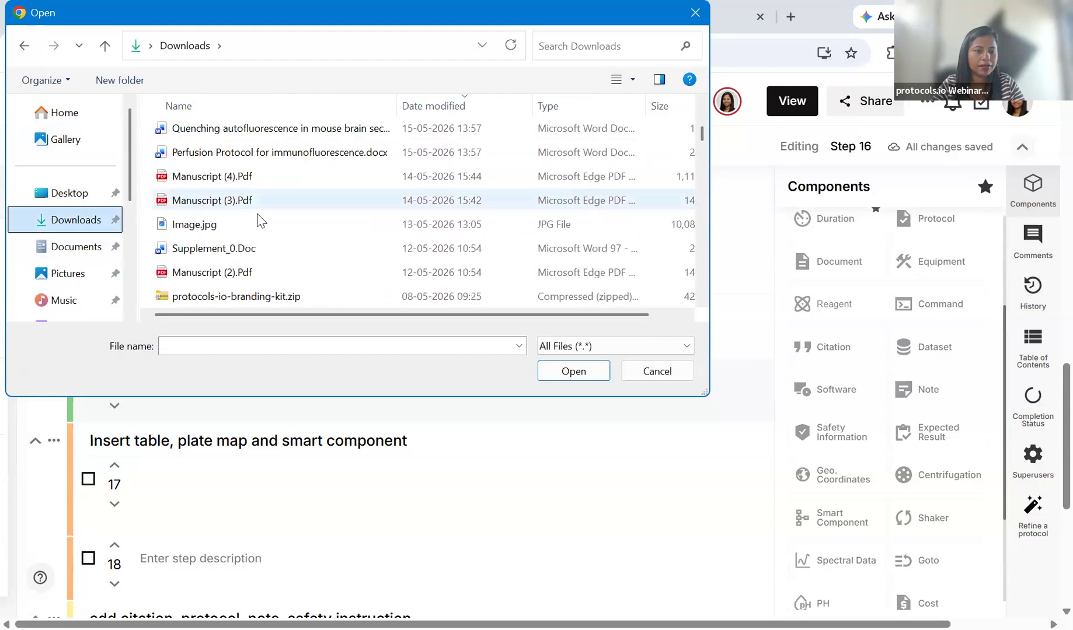
click(292, 225)
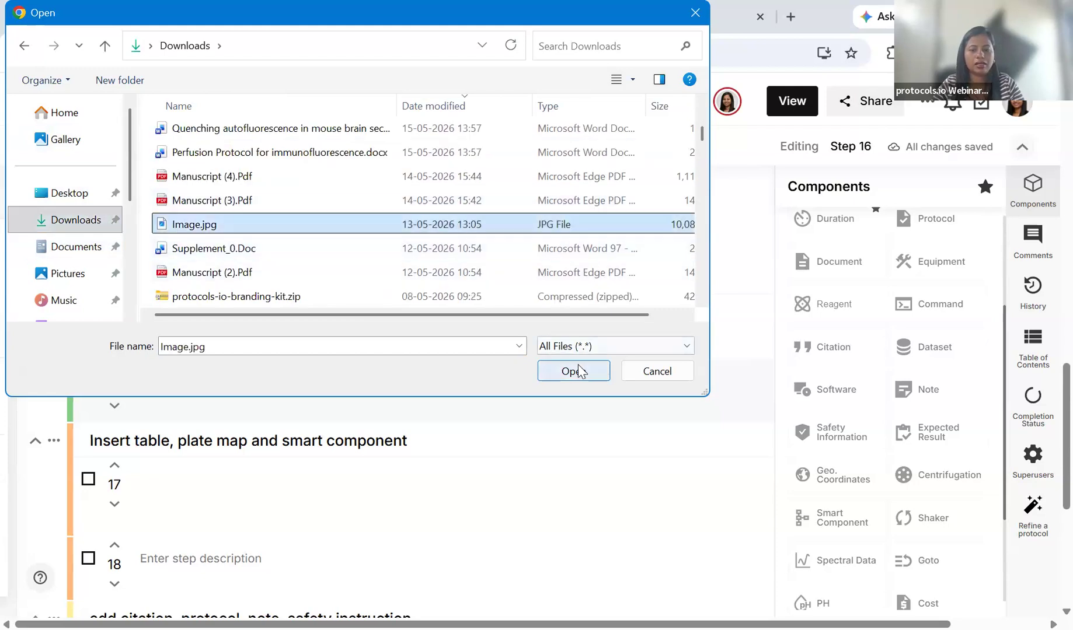
click(574, 371)
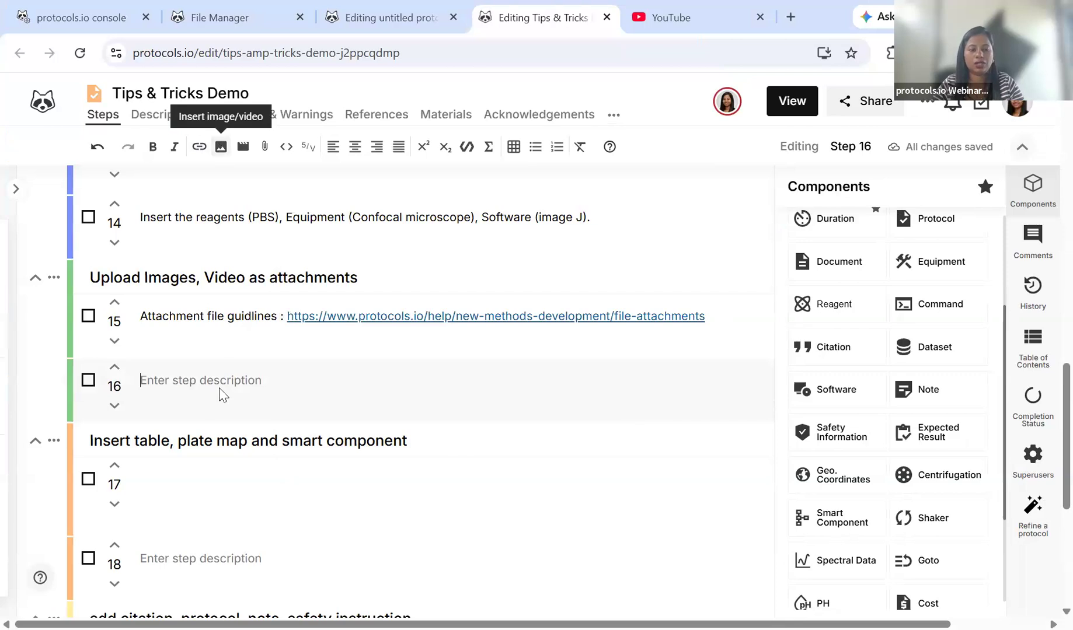
click(220, 146)
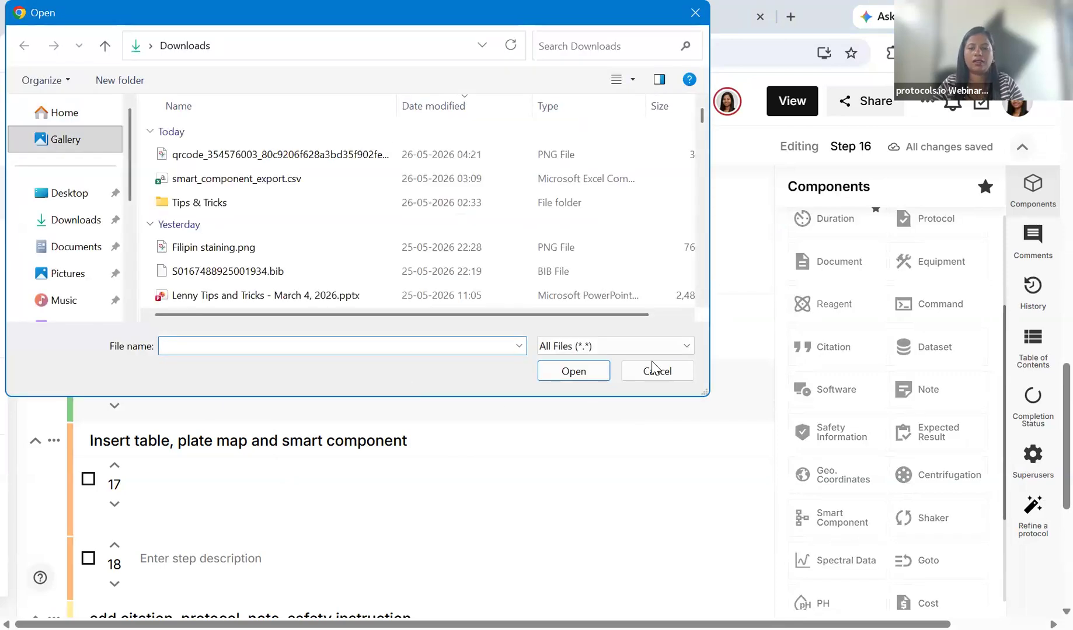
key(Escape)
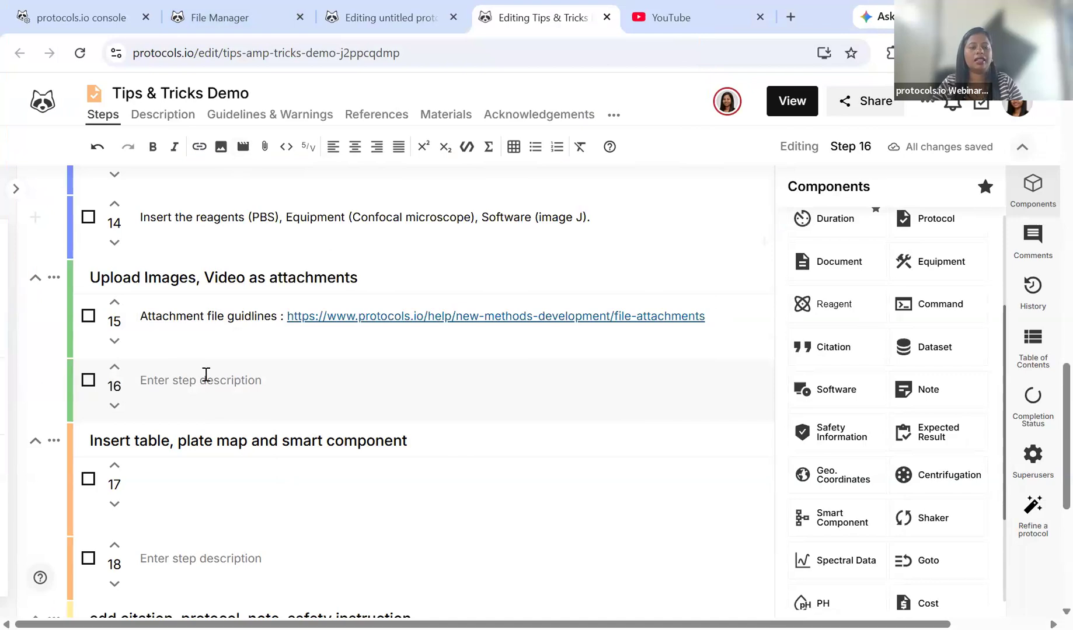
Switch to YouTube and search for "western blotting" videos
click(708, 19)
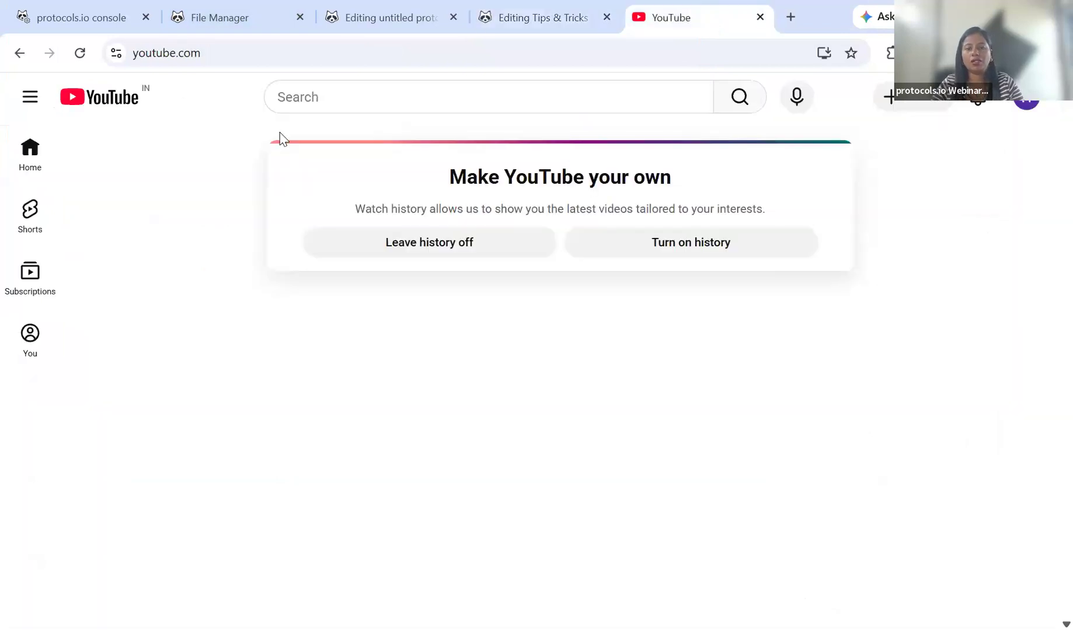
key(ctrl+l)
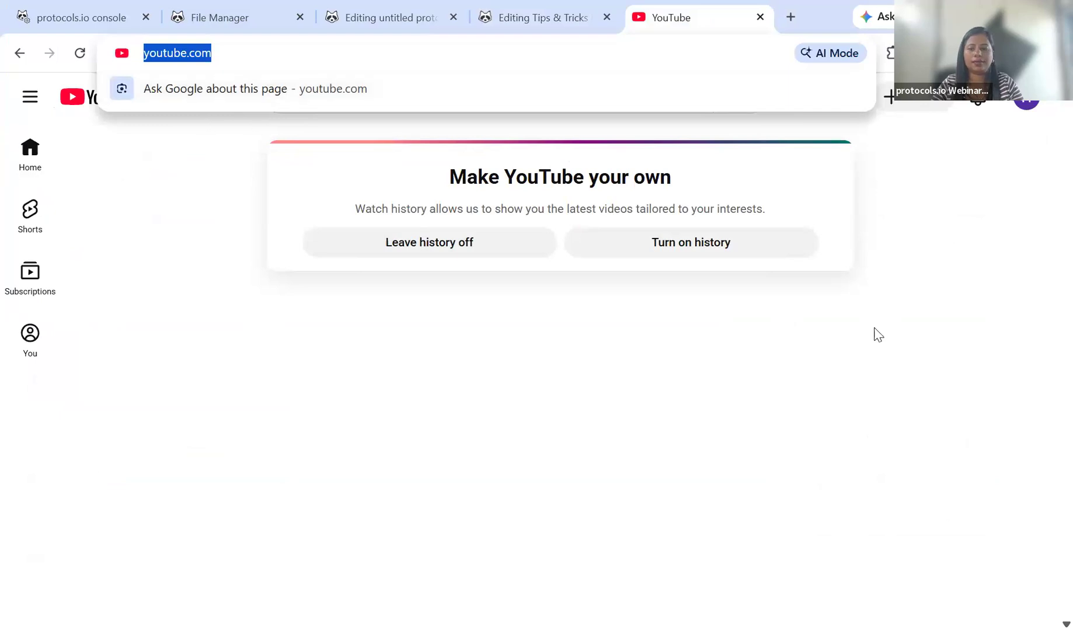
click(380, 122)
click(379, 122)
text(western b)
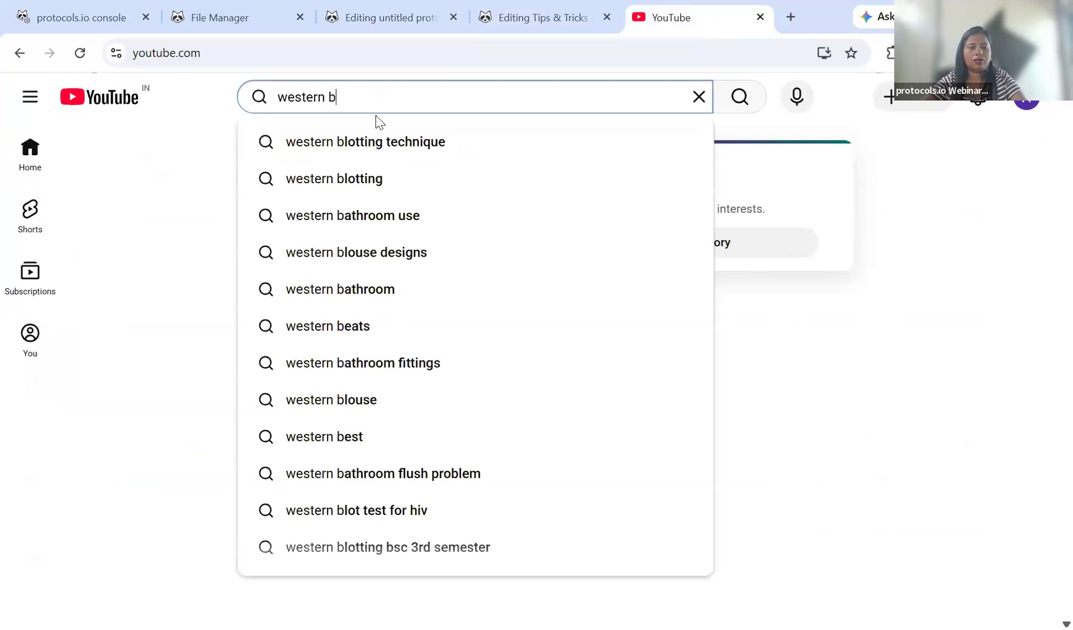
key(Return)
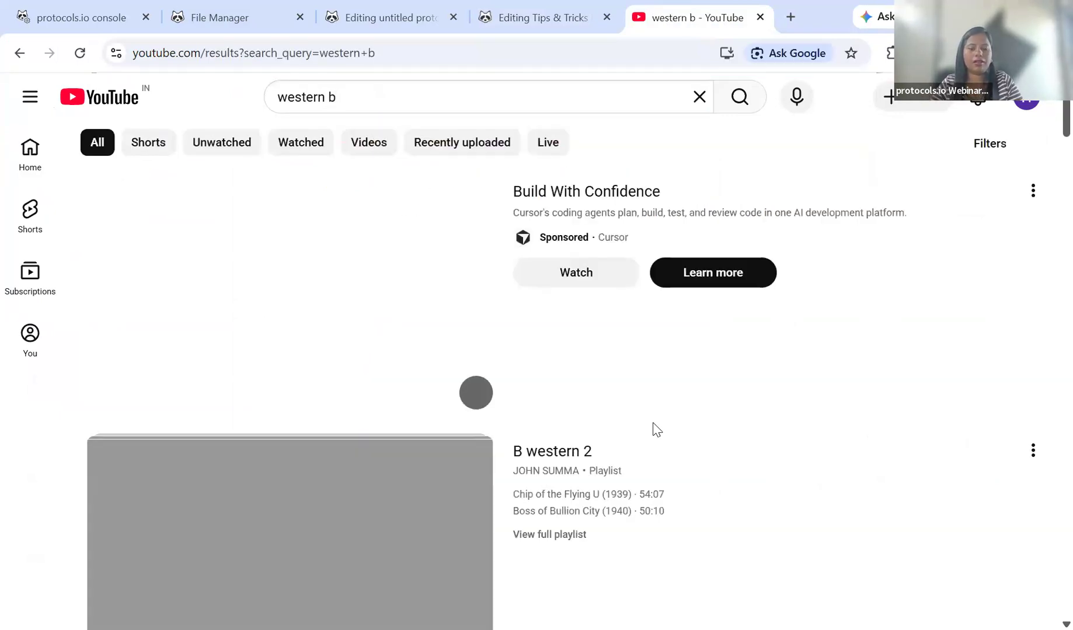
scroll(636, 431, down, 4)
scroll(636, 430, up, 4)
click(363, 111)
text(lotting)
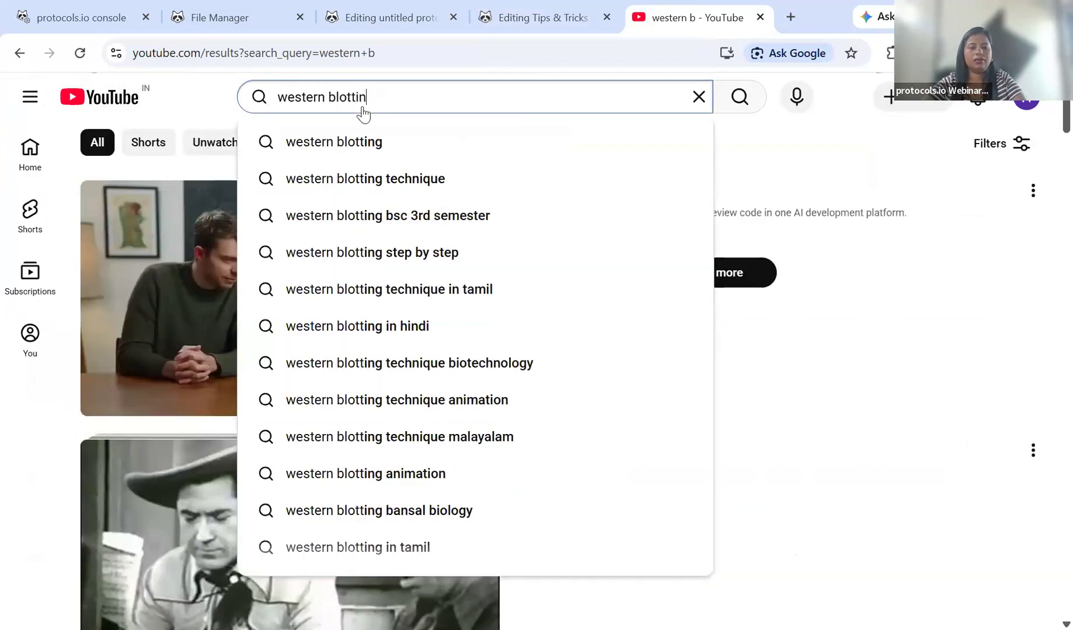
key(Return)
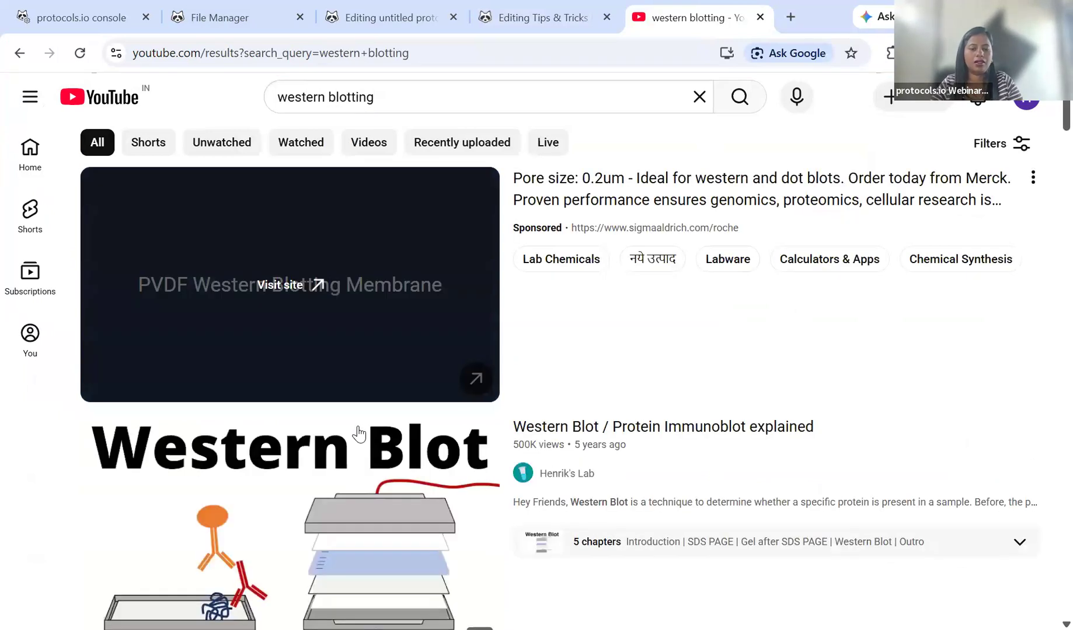
Open the video "Western Blot / Protein Immunoblot explained" from the search results and pause its playback
scroll(350, 380, down, 4)
click(341, 319)
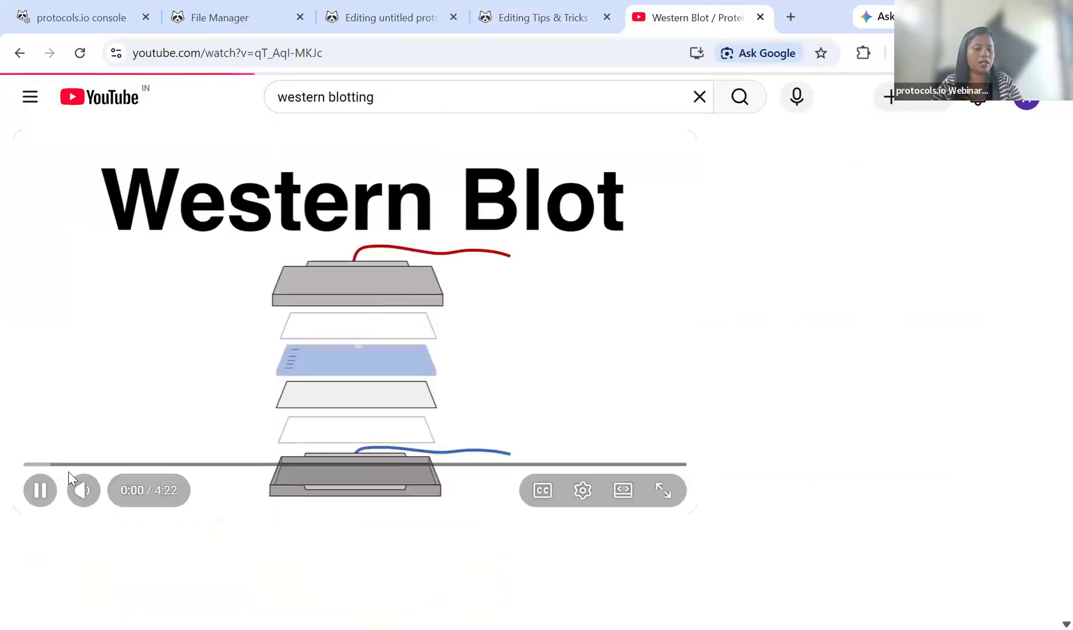
click(351, 335)
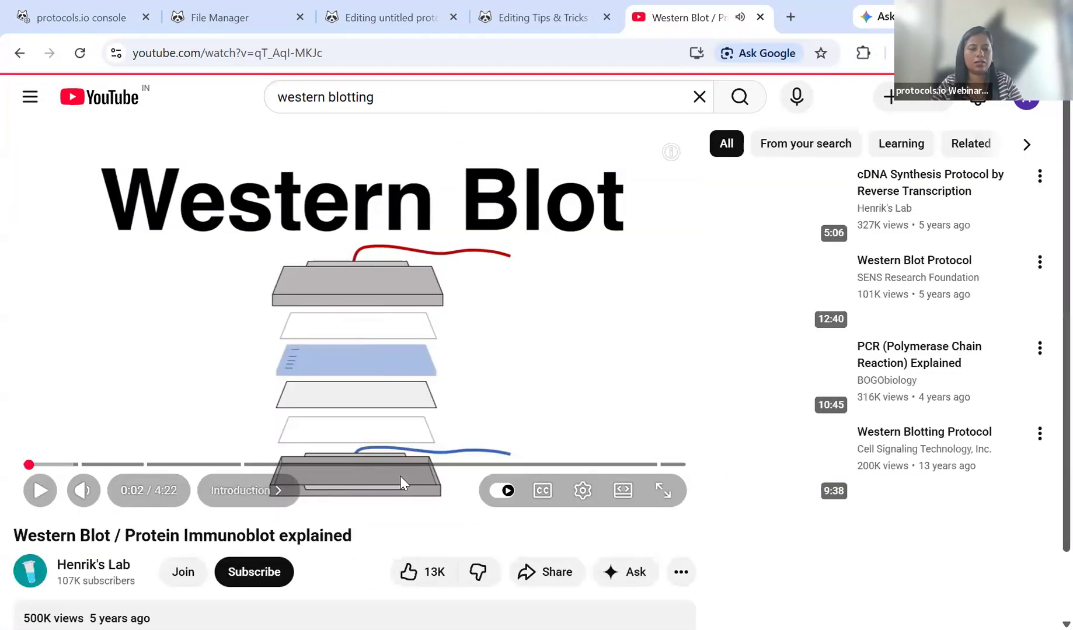
click(353, 326)
click(328, 398)
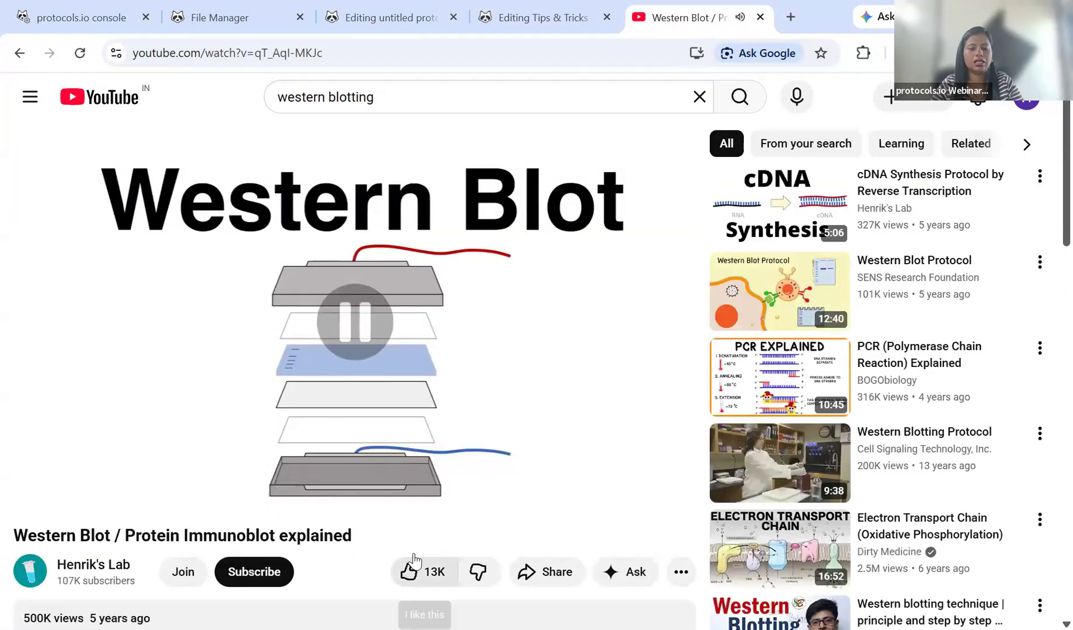
Copy the embed code of the "Western Blot / Protein Immunoblot explained" video from its sharing options
scroll(413, 560, down, 3)
click(542, 408)
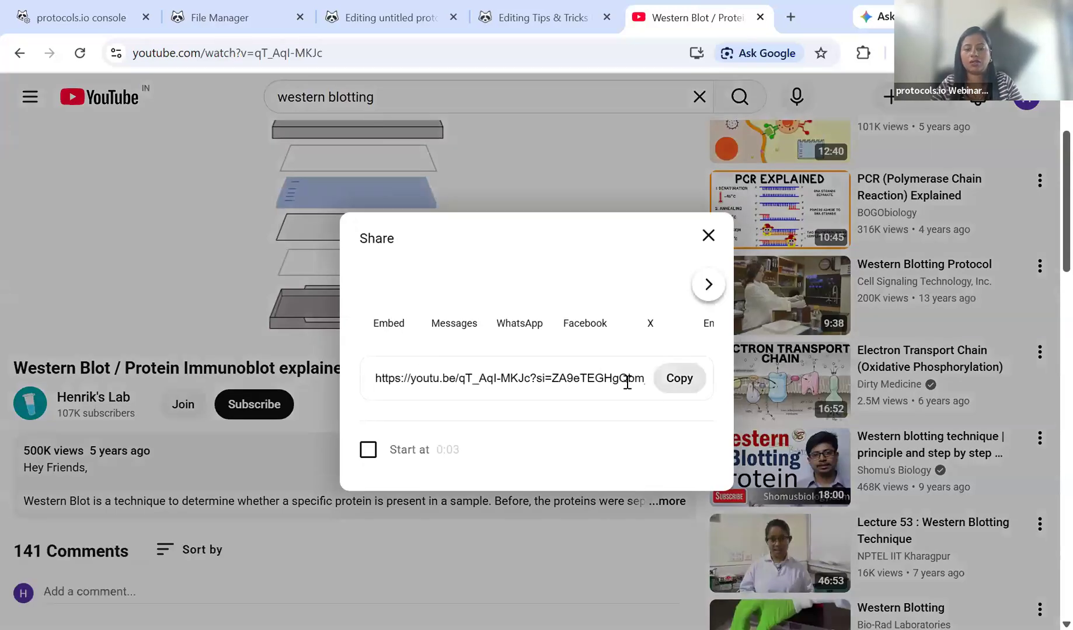
click(387, 286)
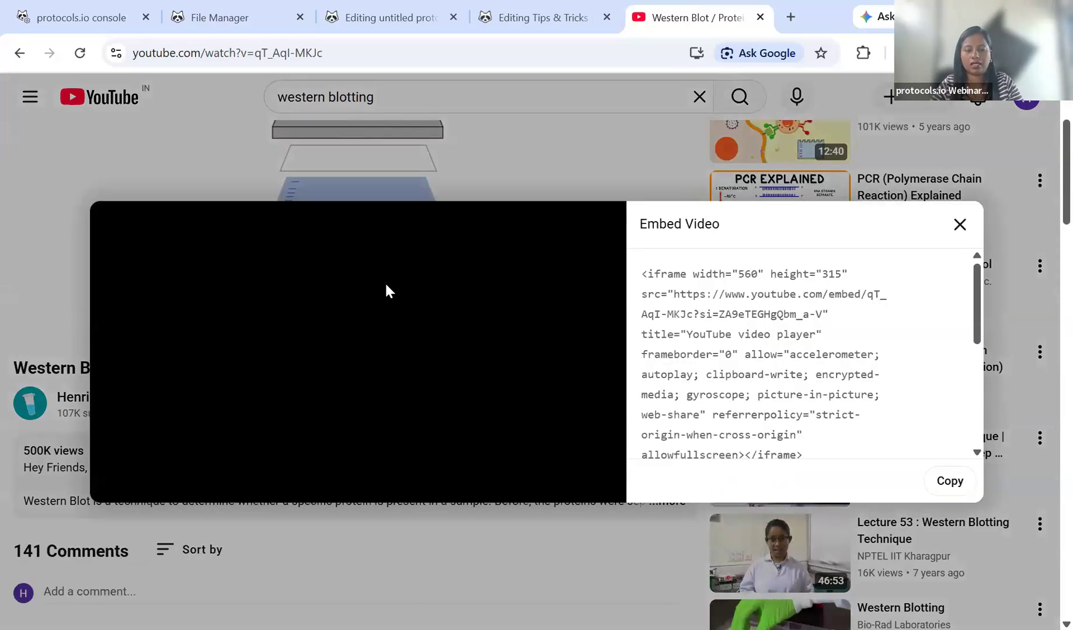
click(949, 481)
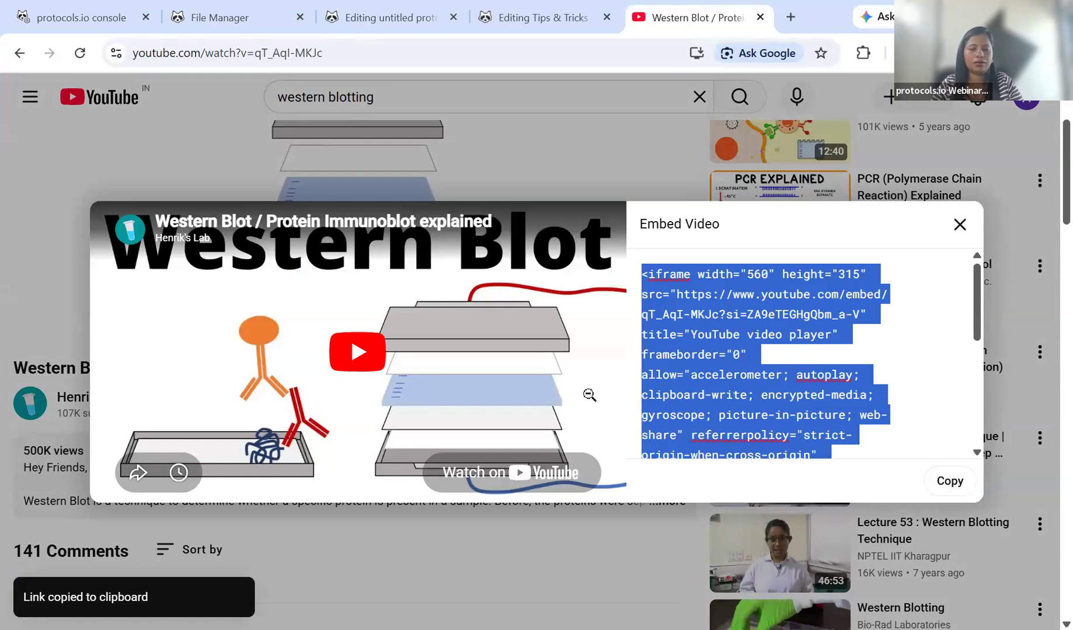
Return to the Tips & Tricks Demo protocol, close the image preview and delete the inserted image from step 16
key(ctrl+shift+Tab)
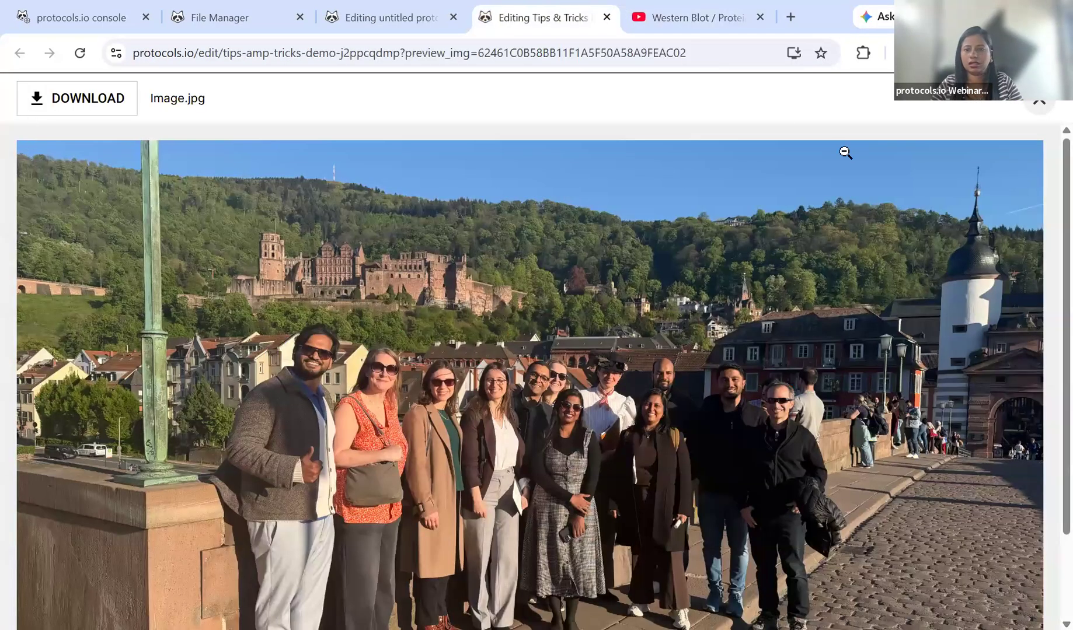
key(Escape)
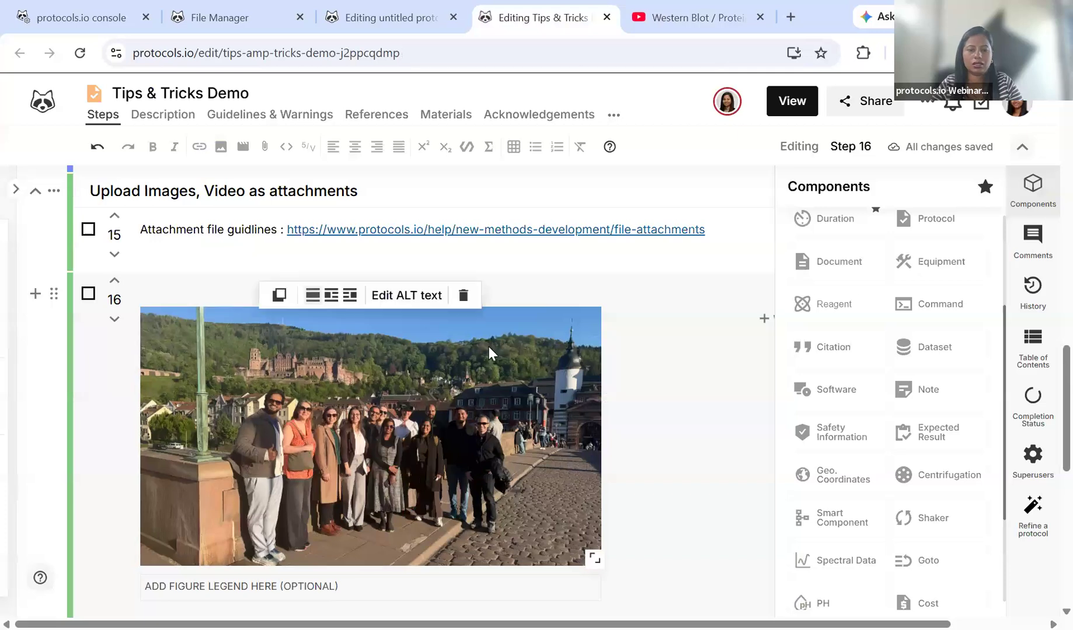
click(464, 296)
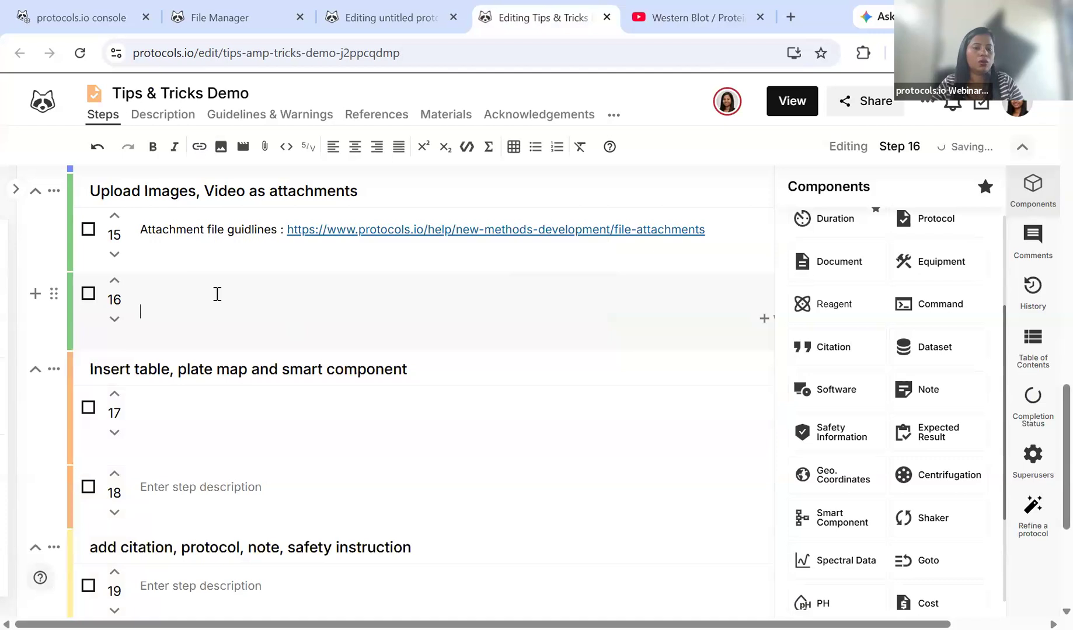
Embed the YouTube video in step 16 by pasting the copied embed code, and save it
click(244, 147)
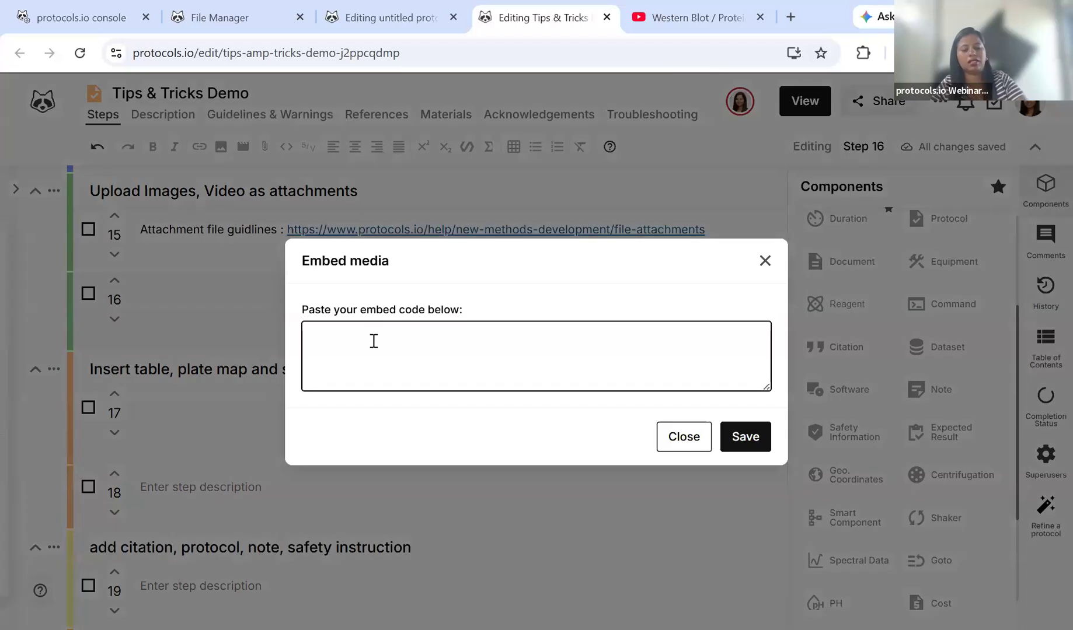
key(ctrl+v)
click(745, 437)
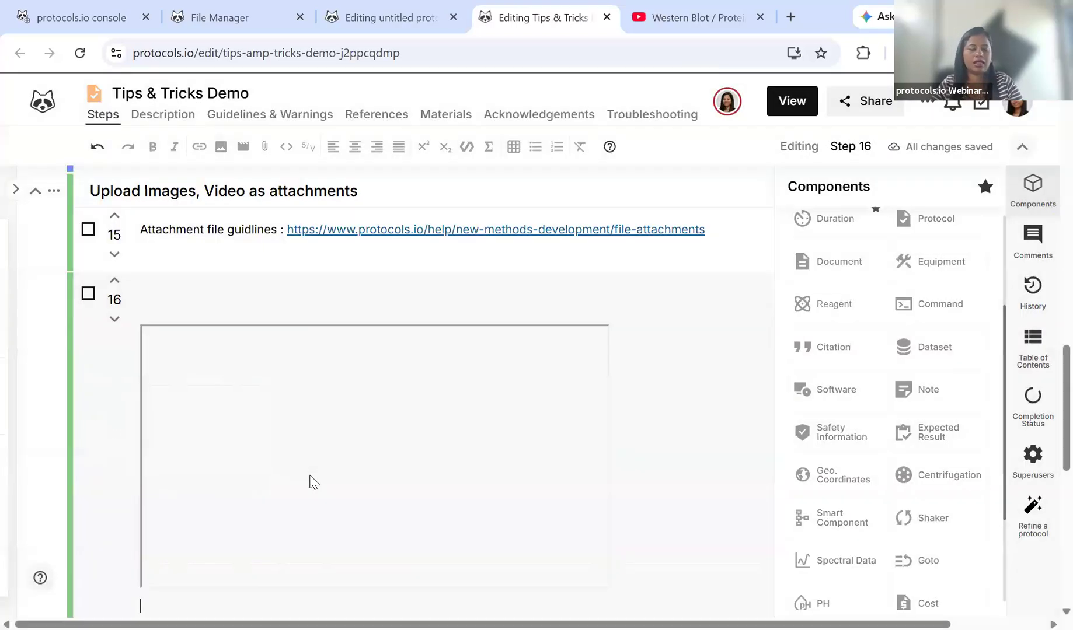
scroll(699, 421, down, 2)
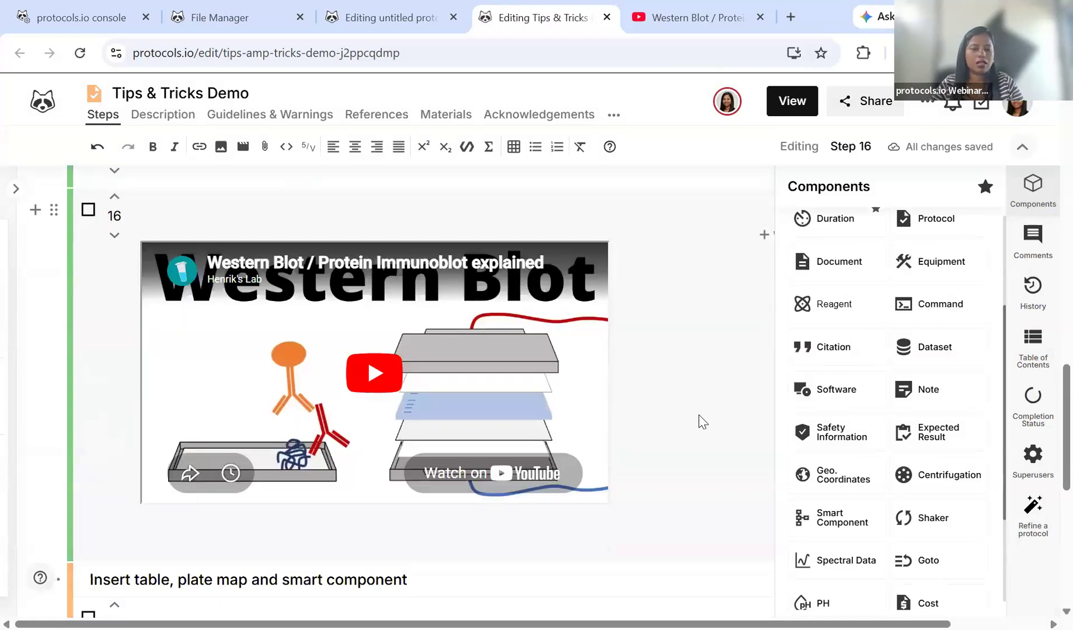
scroll(702, 363, up, 2)
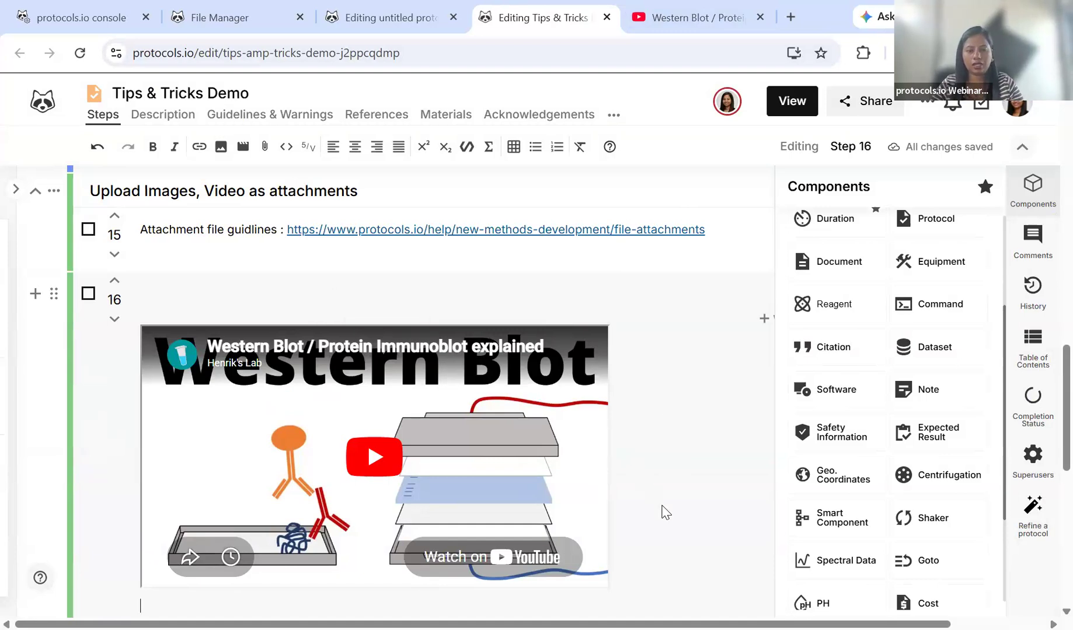
scroll(665, 512, down, 3)
scroll(665, 512, up, 3)
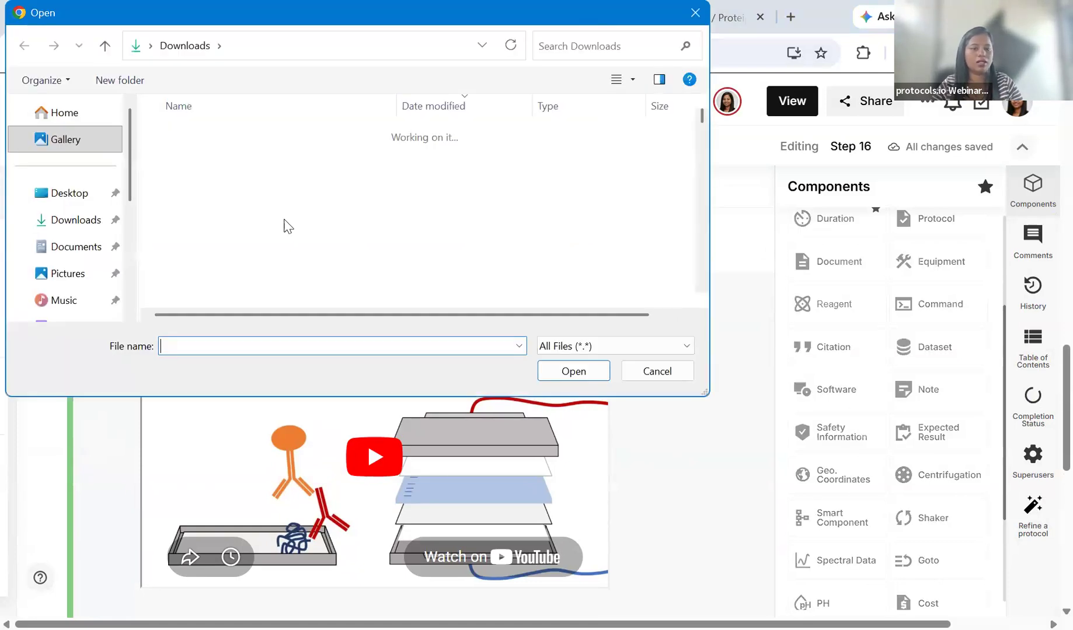
click(664, 377)
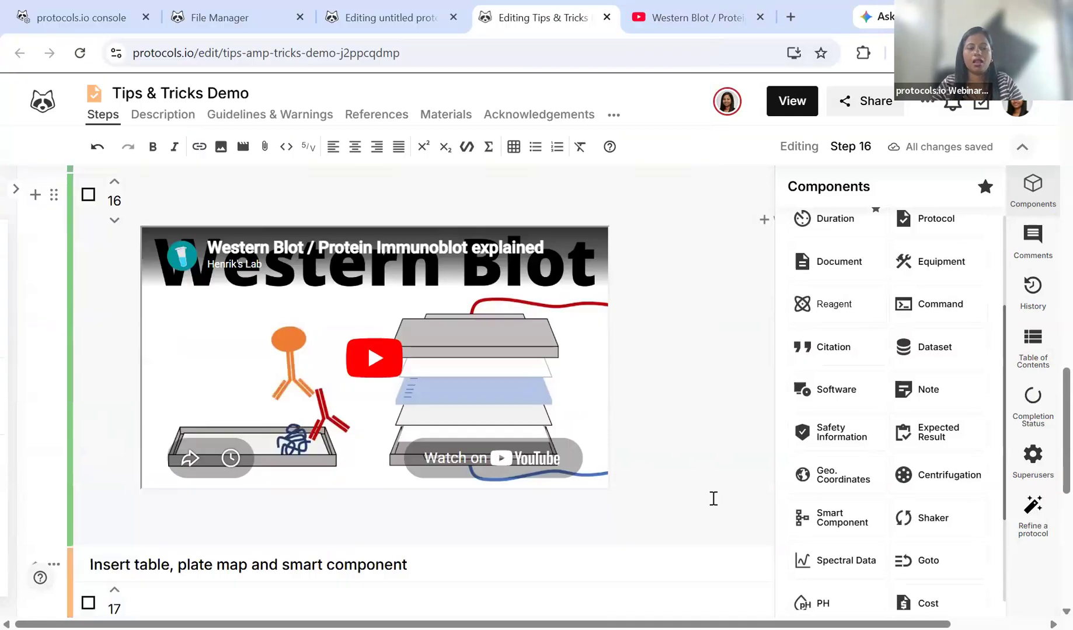
Insert a table with 6 columns and 4 rows into step 17 of the protocol
scroll(711, 498, down, 5)
click(158, 287)
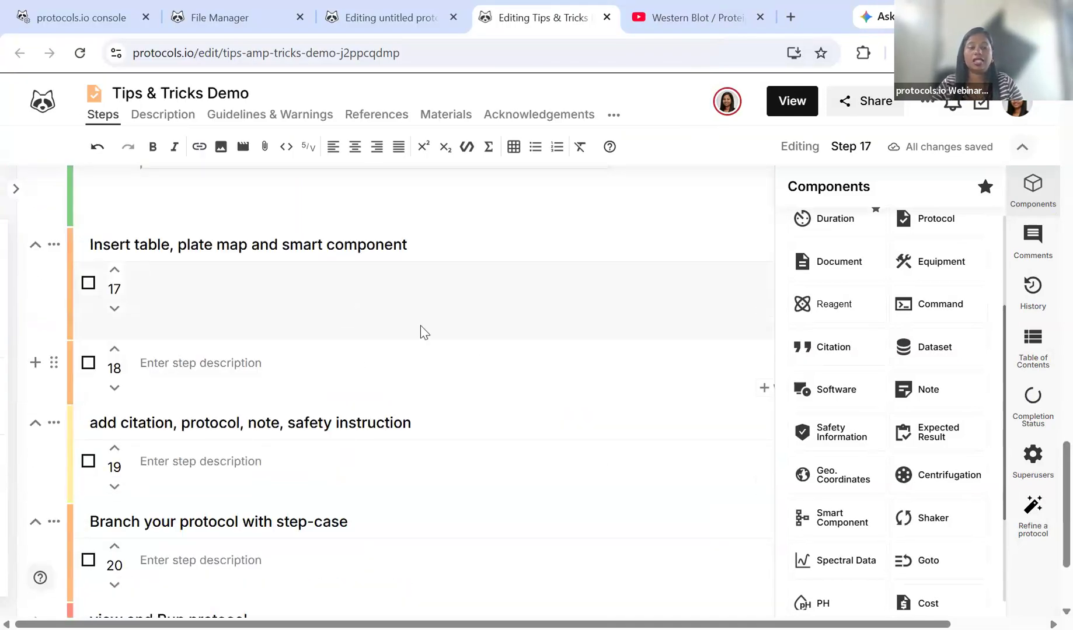
click(515, 149)
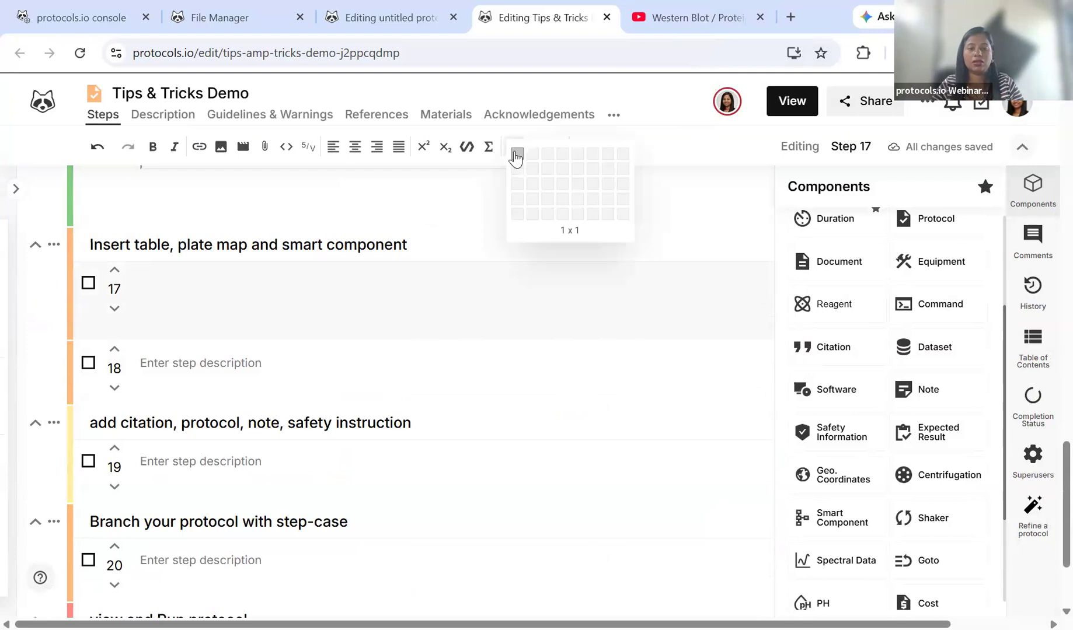
click(591, 198)
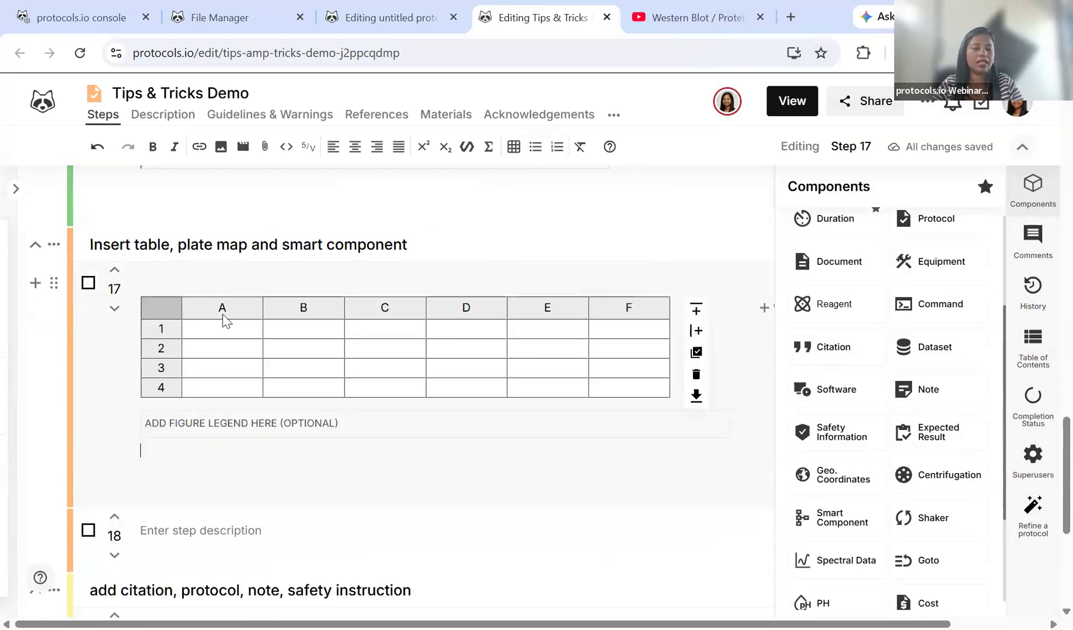
Enter the headers "sNO" in cell A1 and "Component" in cell B1 of the step 17 table
click(228, 329)
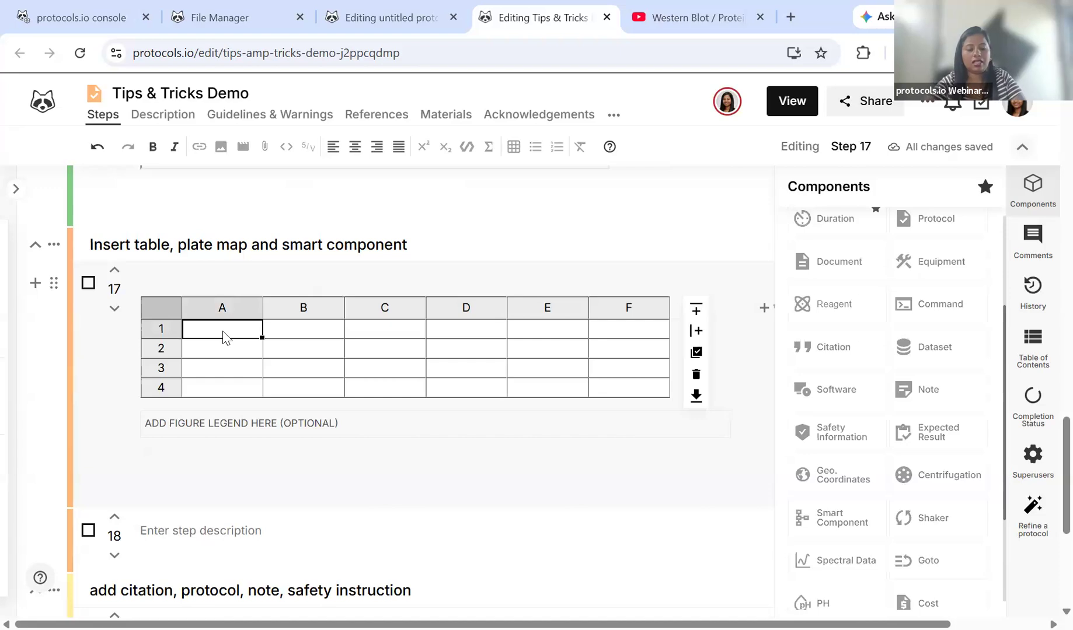
text(sNO)
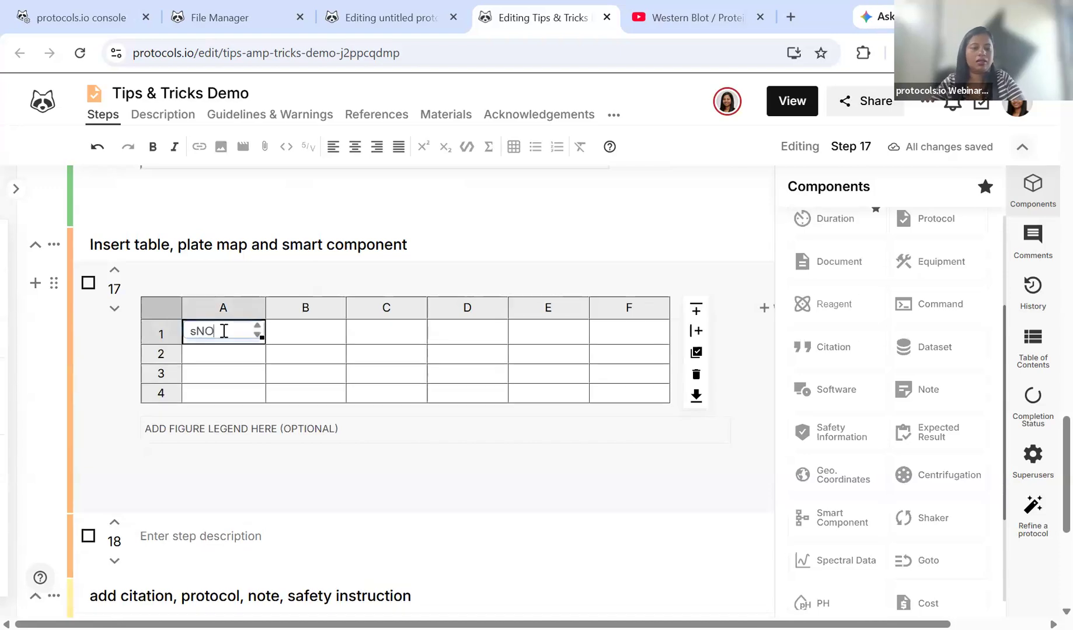
click(279, 334)
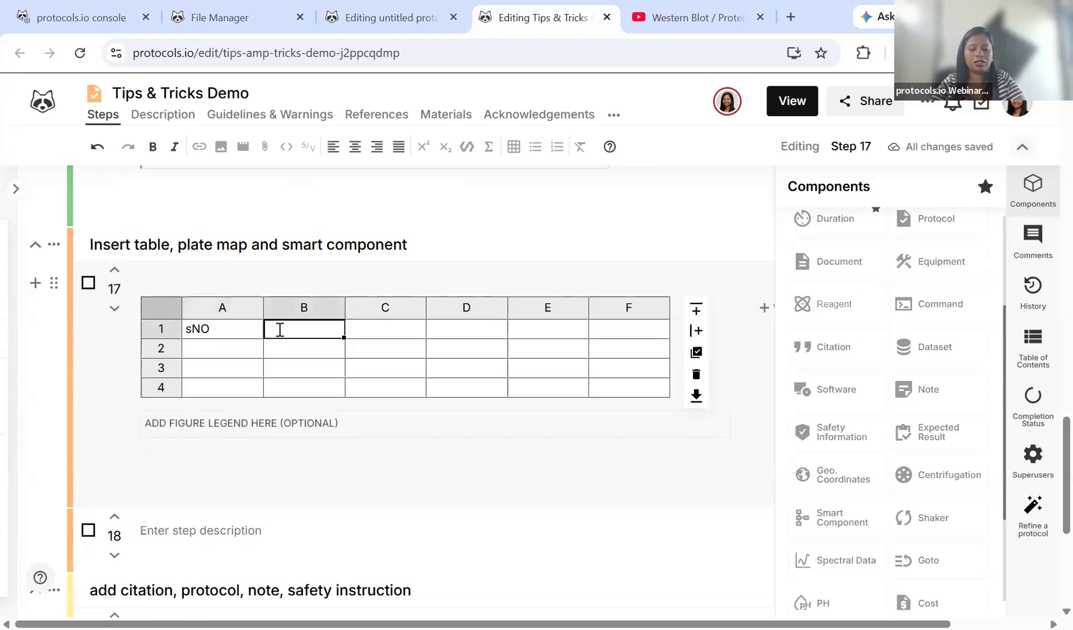
text(doMPONENT)
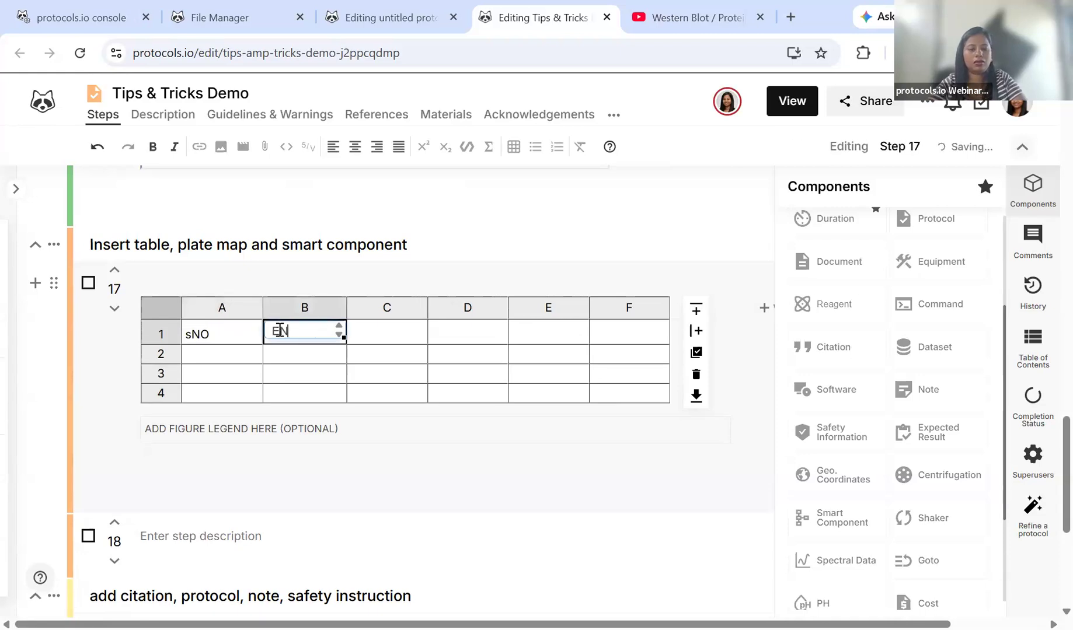
key(BackSpace)
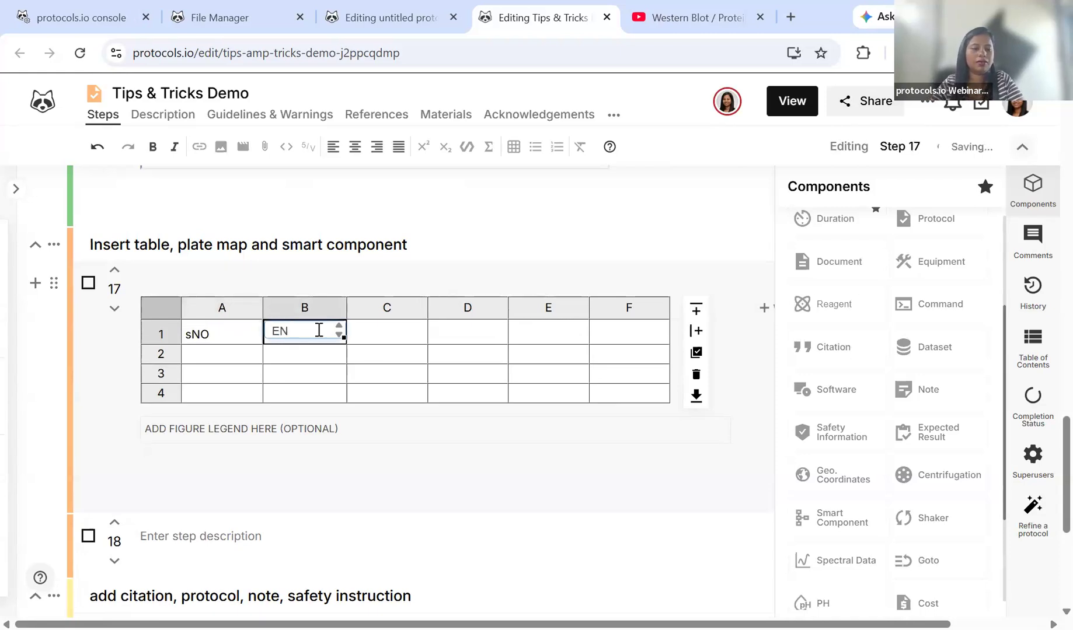
key(BackSpace)
key(BackSpace)
key(BackSpace)
key(BackSpace)
key(BackSpace)
key(BackSpace)
key(BackSpace)
key(BackSpace)
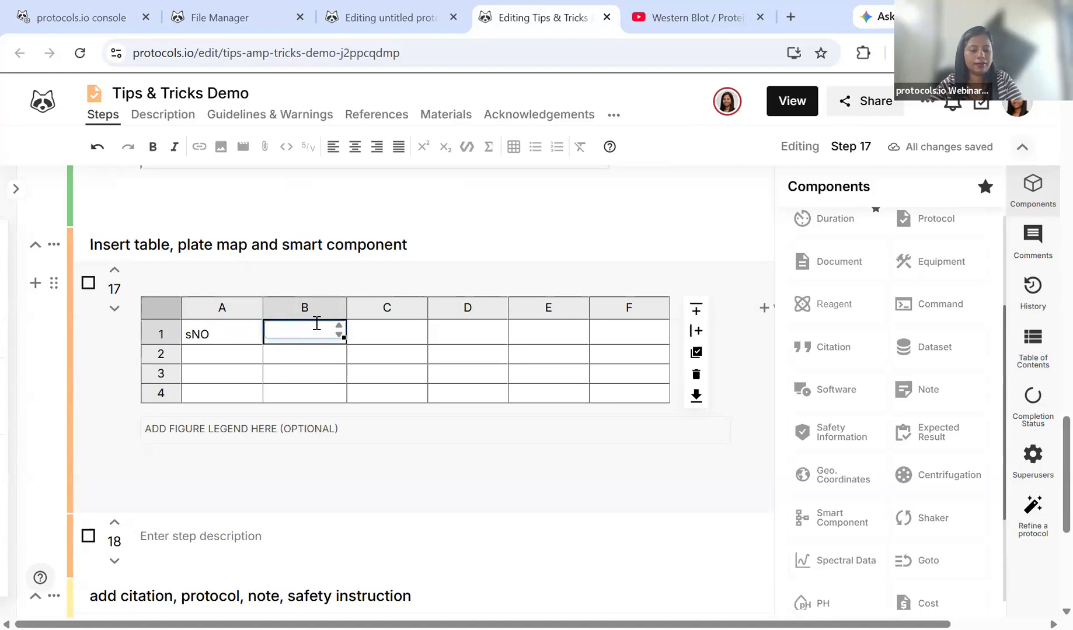
text(Component)
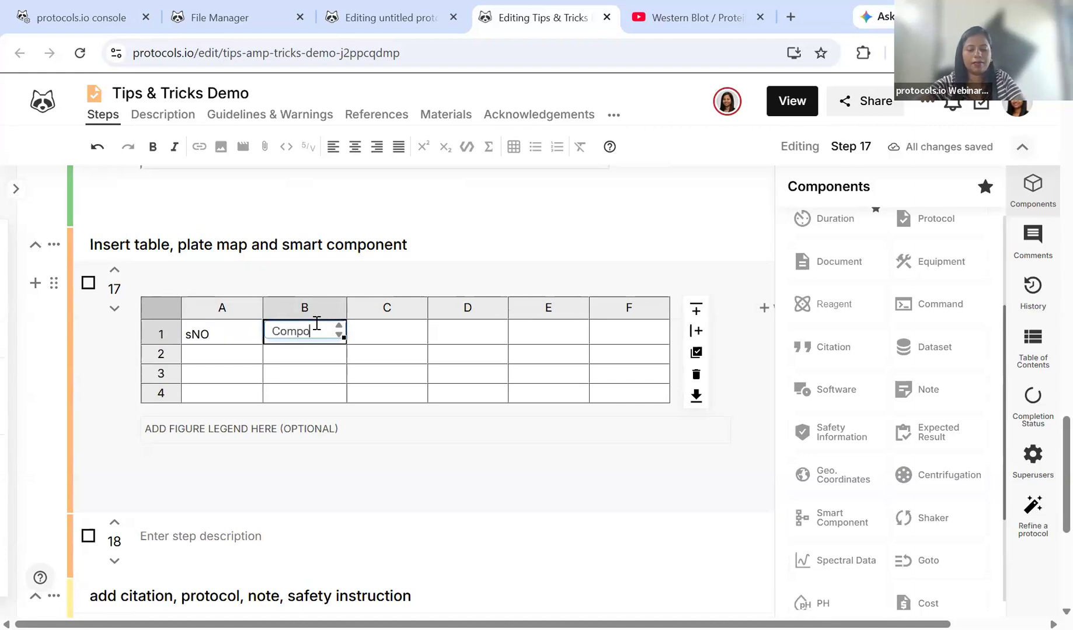
Add the headers "volume" in cell C1 and "total" in cell D1 of the table
click(351, 361)
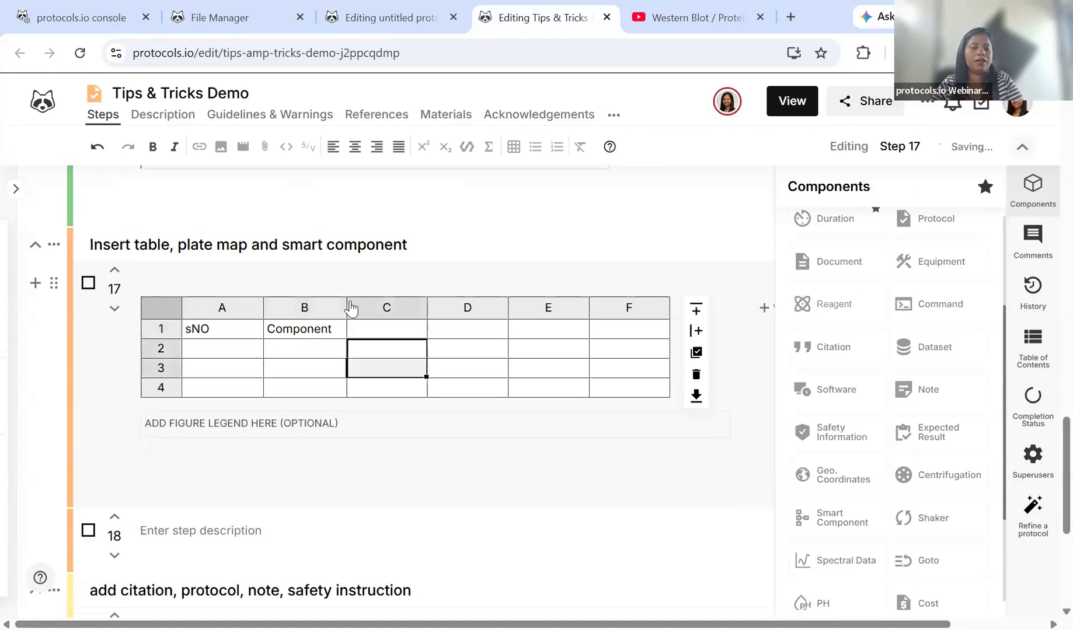
click(375, 330)
text(volume)
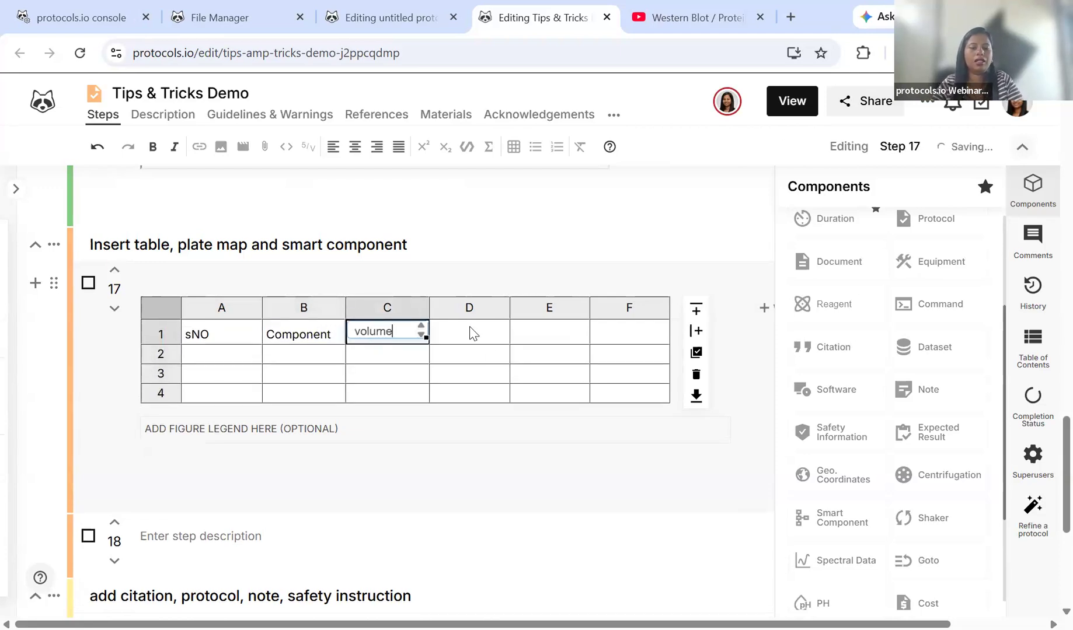
click(472, 333)
text(tot)
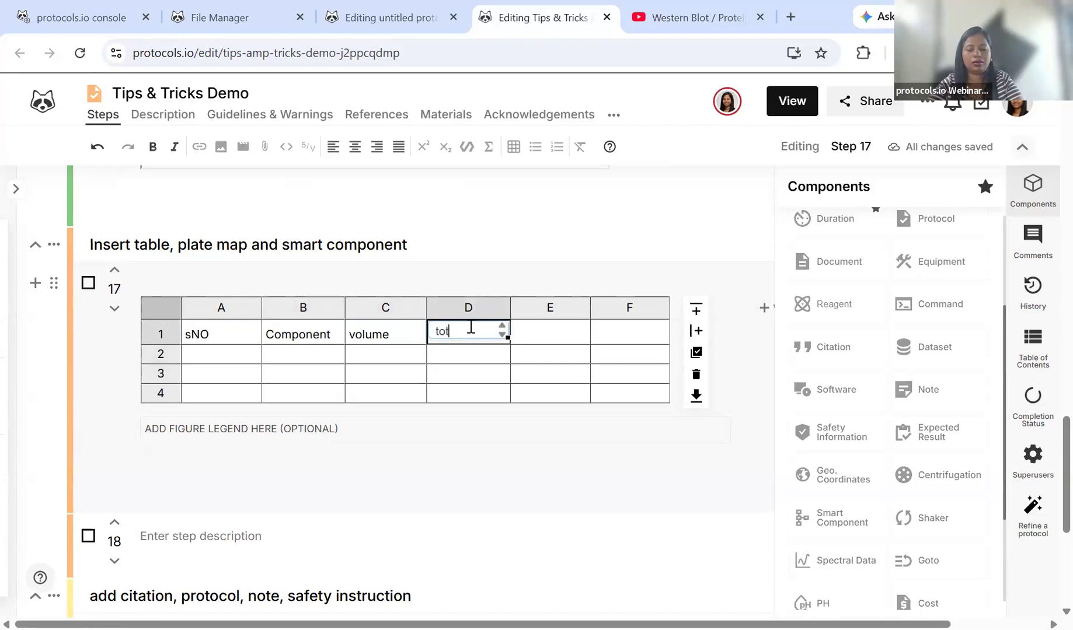
text(al)
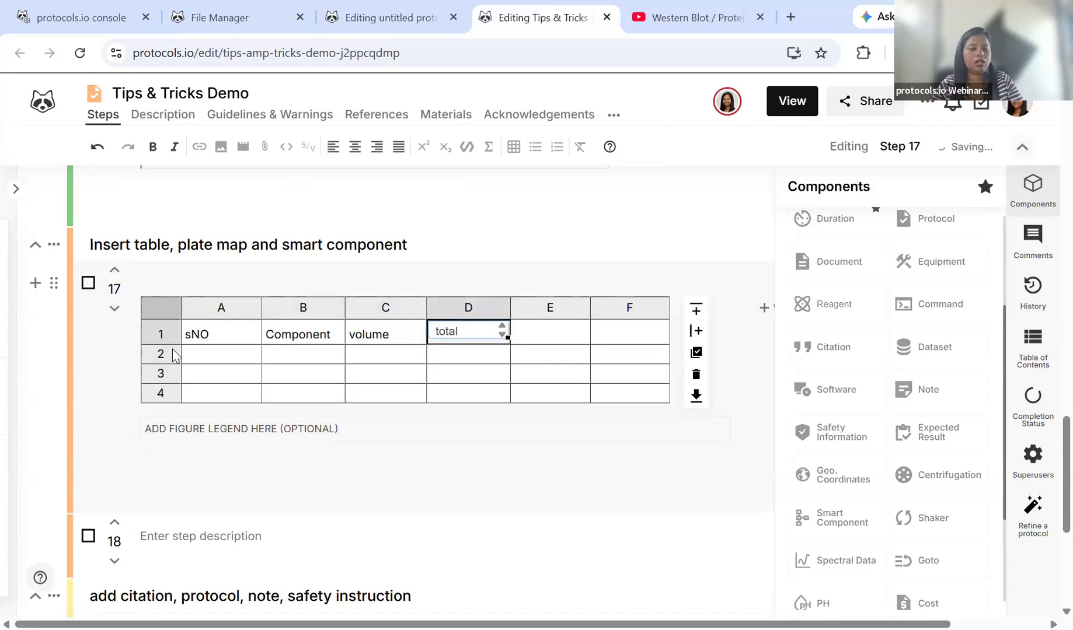
Enter 1 in cell A2, under the sNO header
click(211, 334)
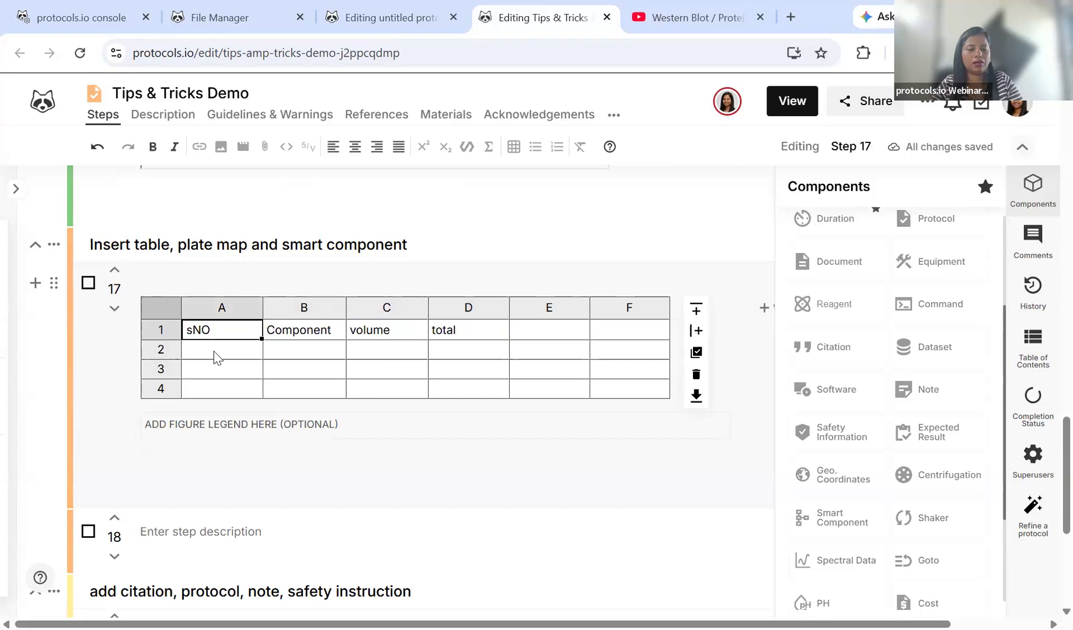
click(217, 356)
text(1)
click(301, 358)
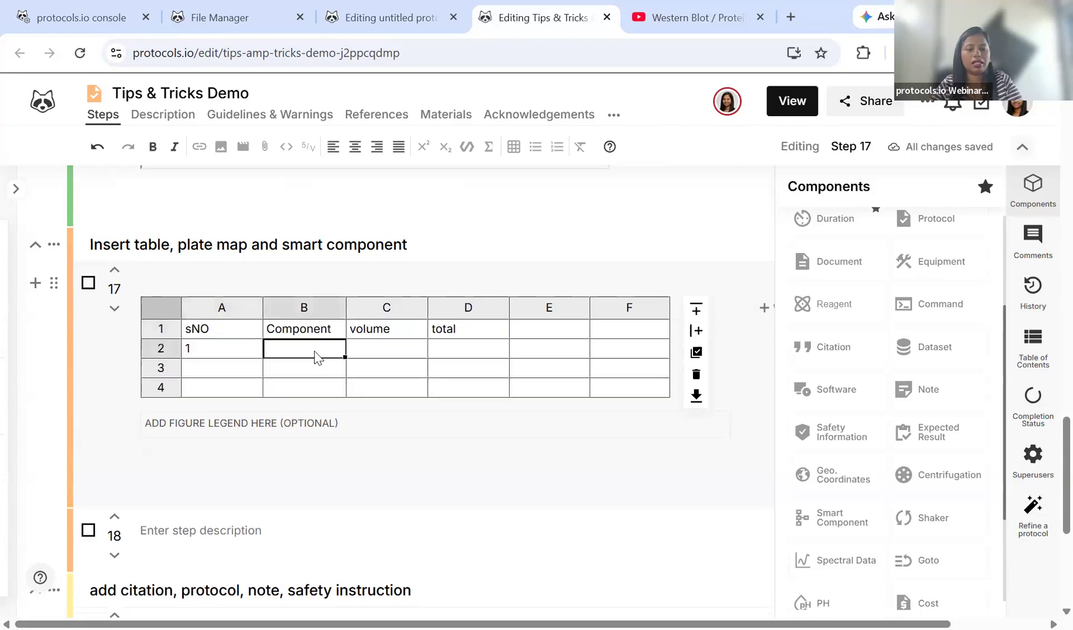
View the options for table column B, including its renaming dialog, and dismiss them without changing the column
click(294, 310)
right_click(293, 308)
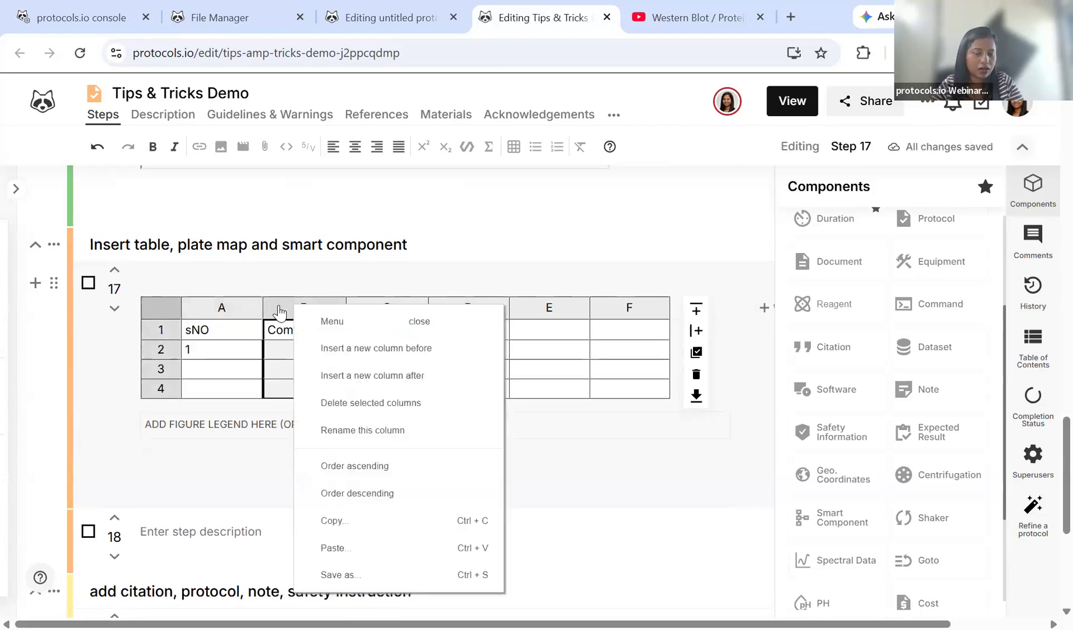
click(355, 430)
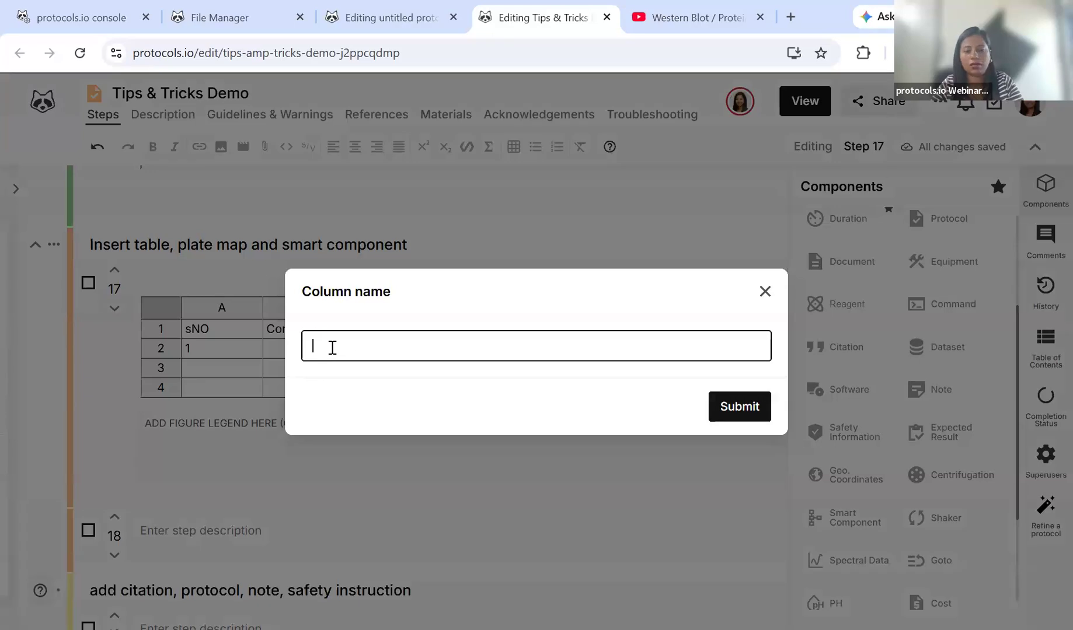
click(760, 296)
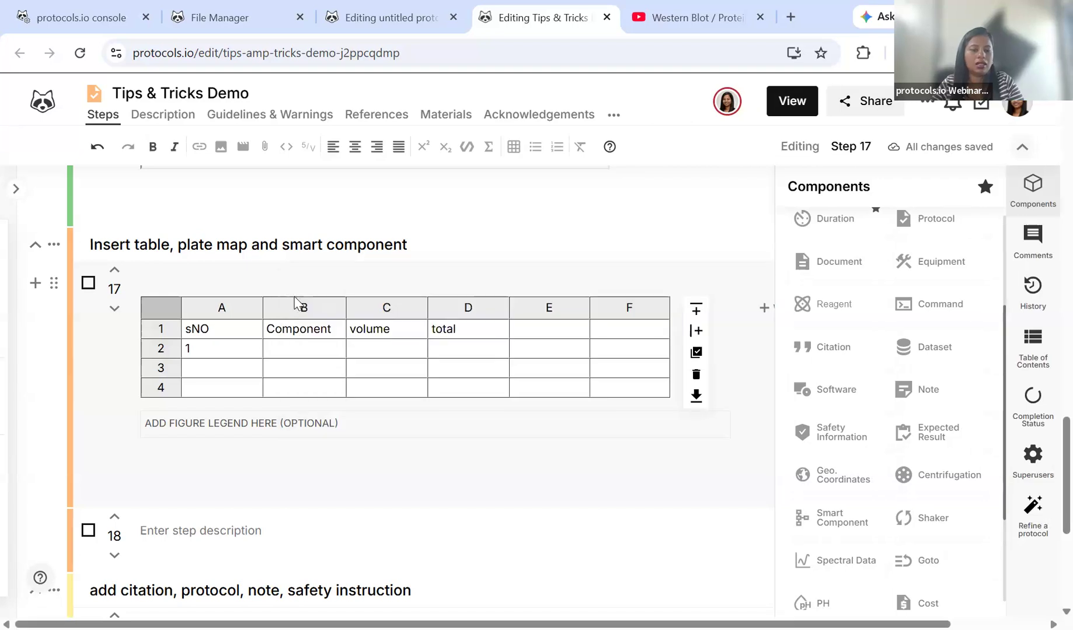
right_click(296, 303)
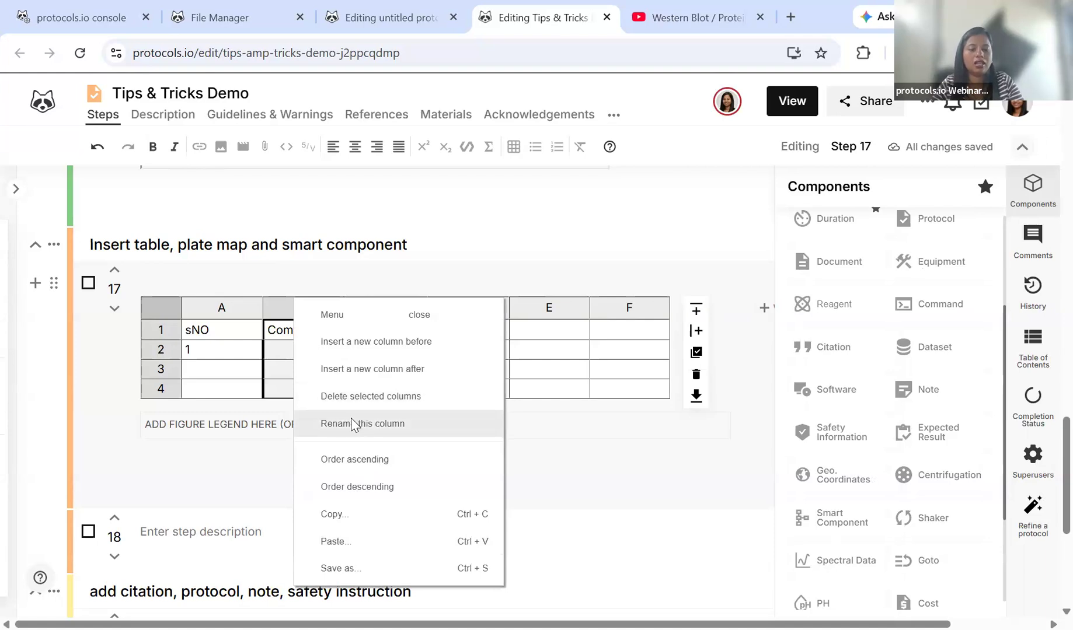
click(537, 444)
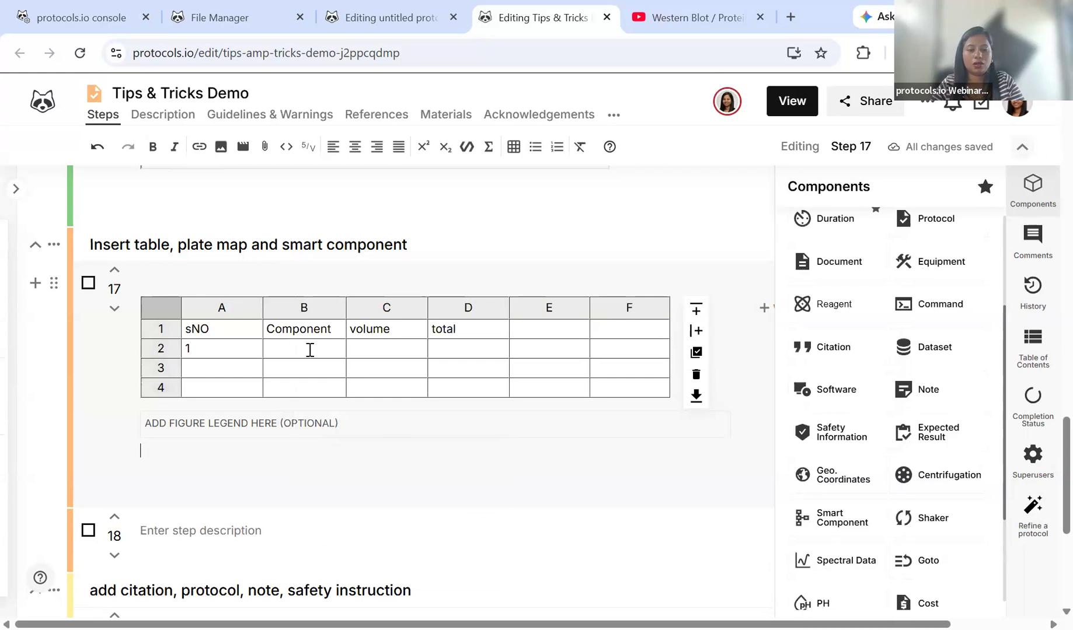
Enter 4 in cell B2 and 20 in cell C2
click(310, 350)
text(4)
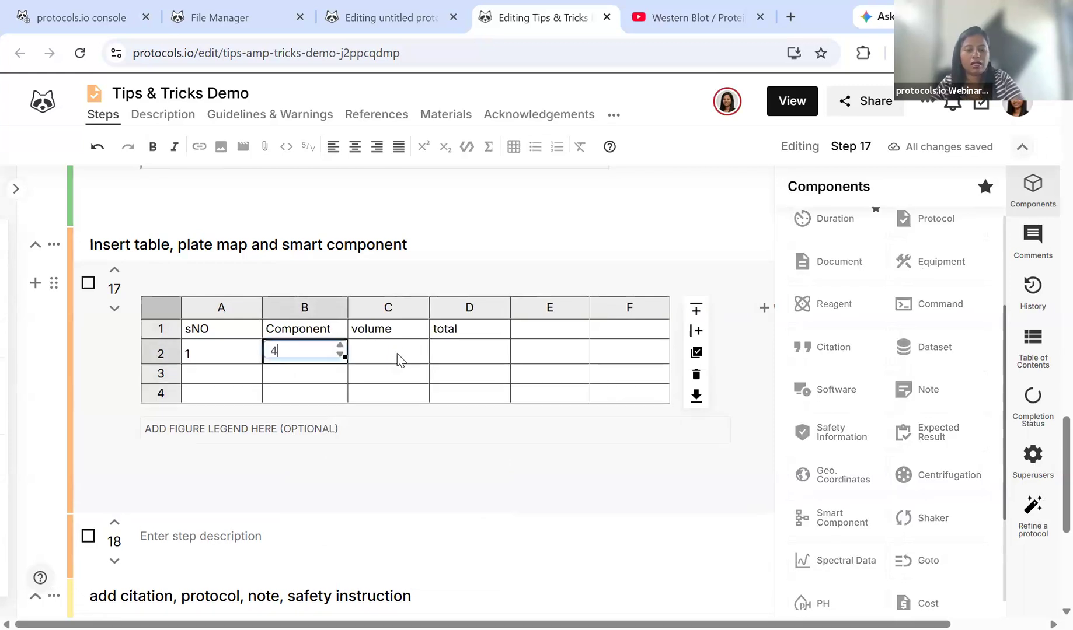
click(397, 358)
text(20)
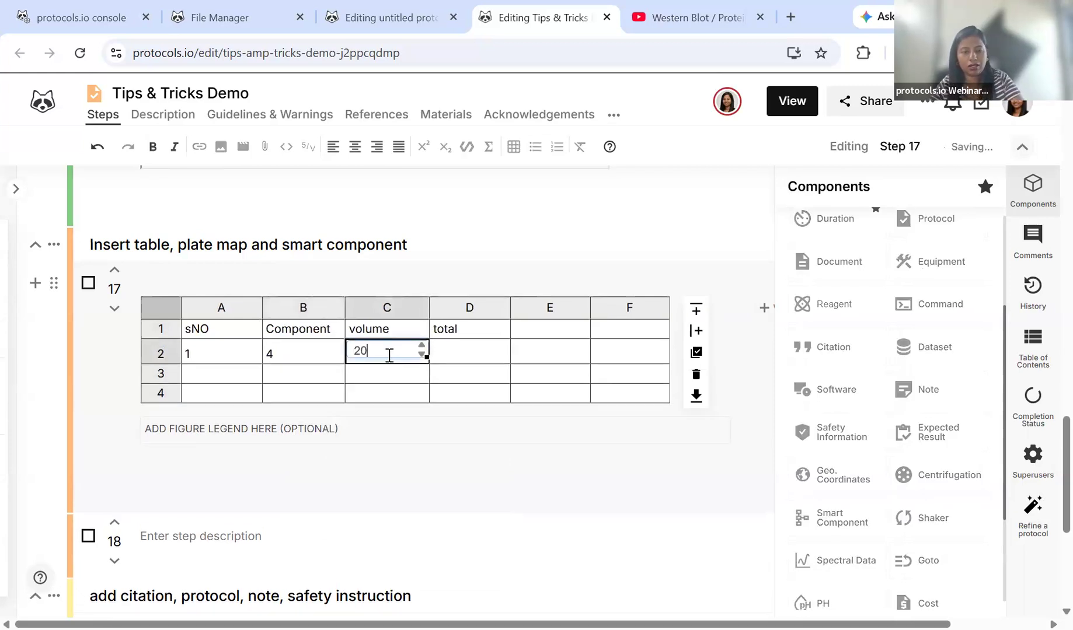
Enter the formula =b2*c2 in cell D2 to calculate the total
click(451, 354)
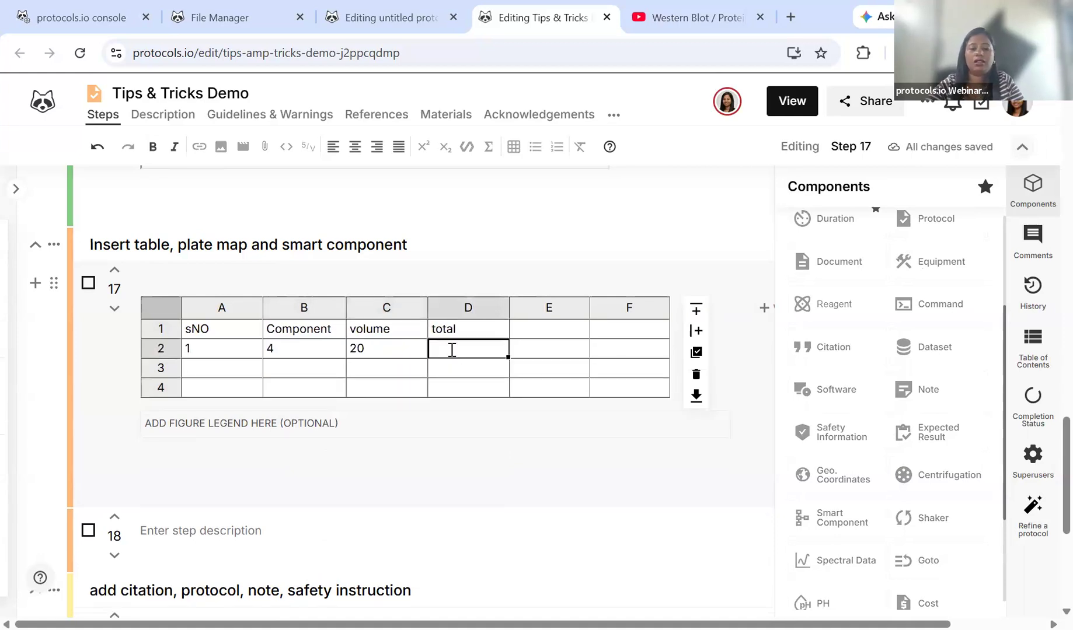
text(=)
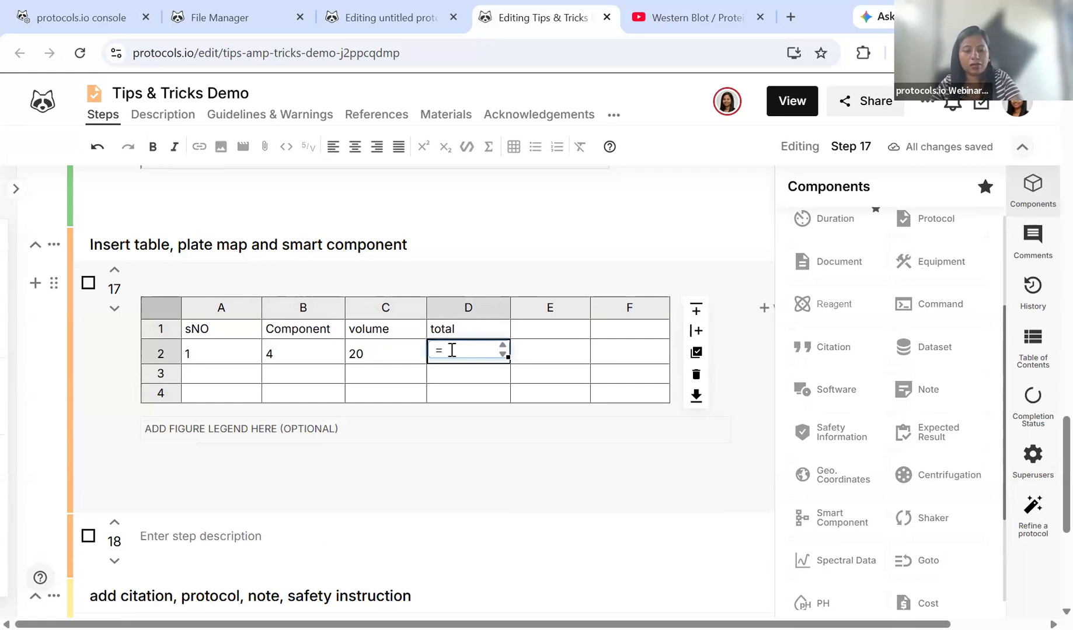
text(b2)
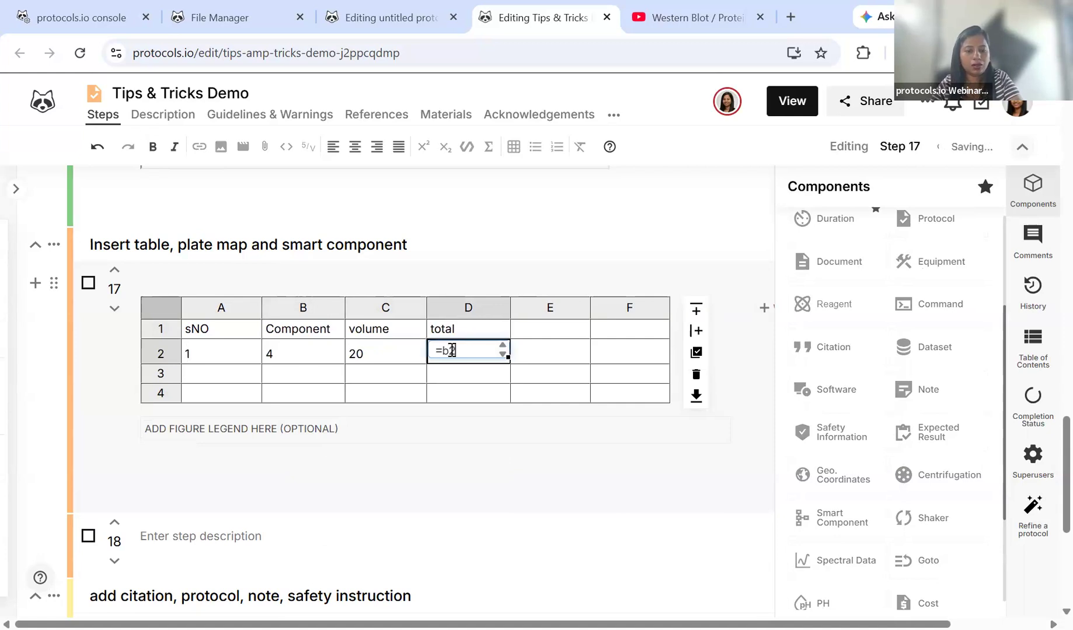
text(*)
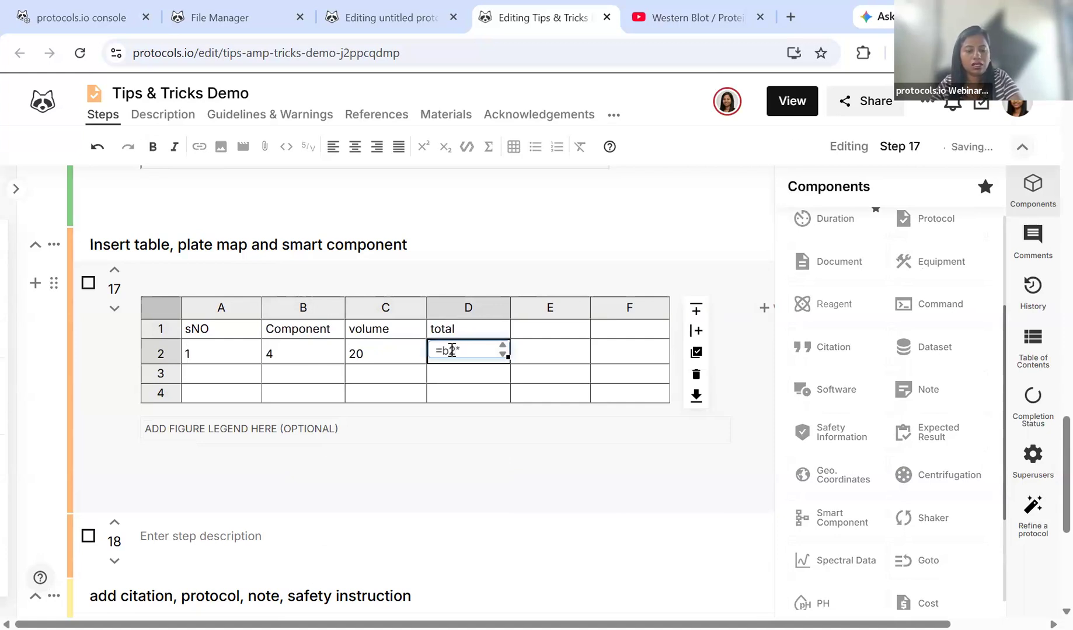
text(c2)
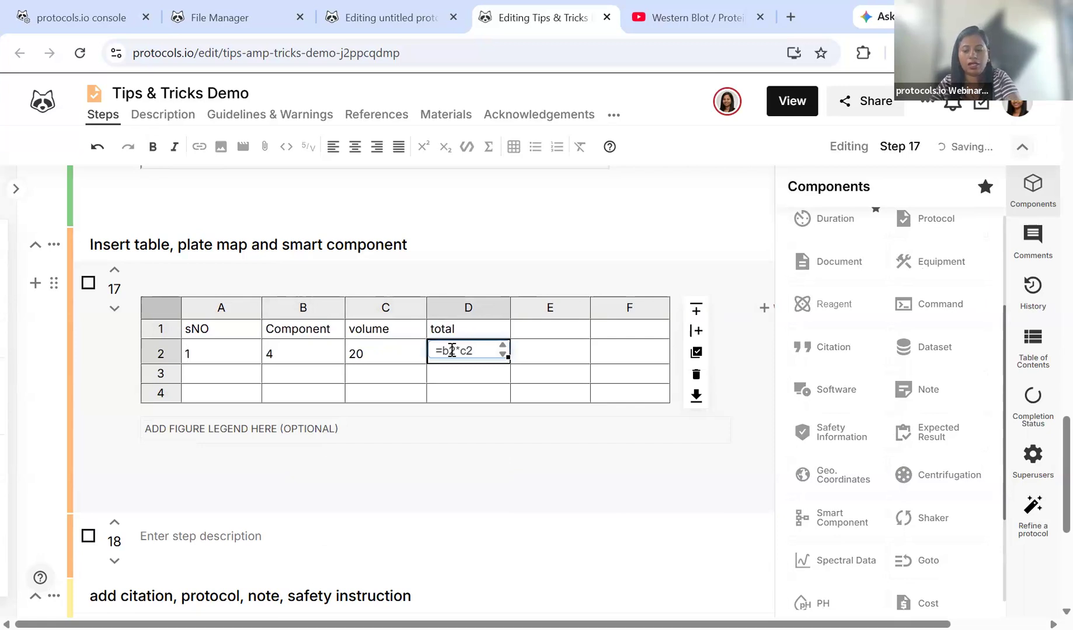
key(Return)
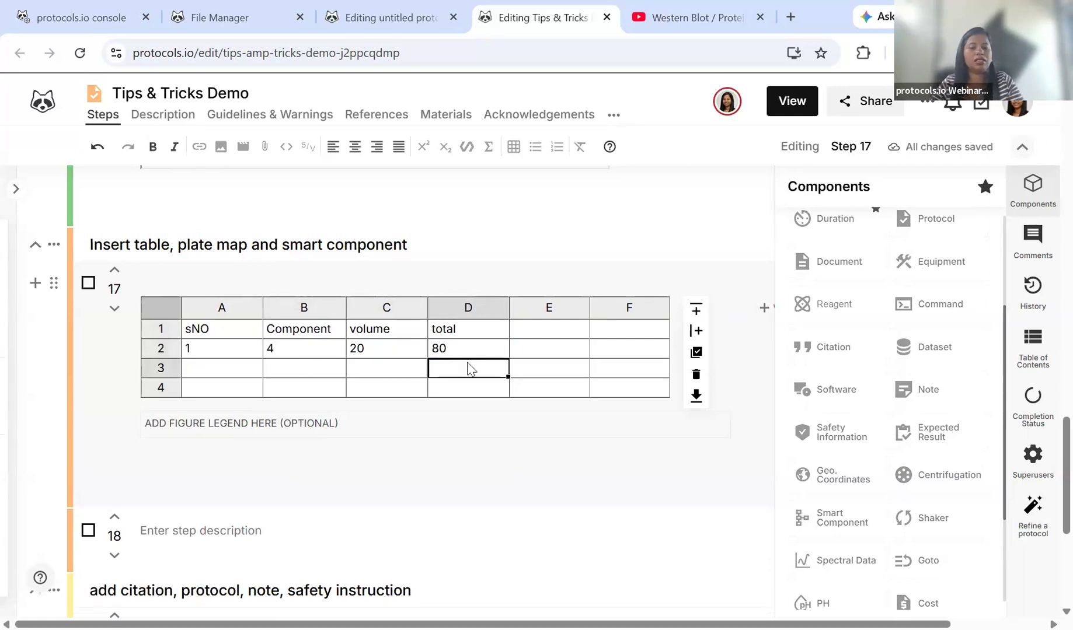
Fill the Component value down to B4, the volume value down to C3 and the total formula down to D3
click(451, 352)
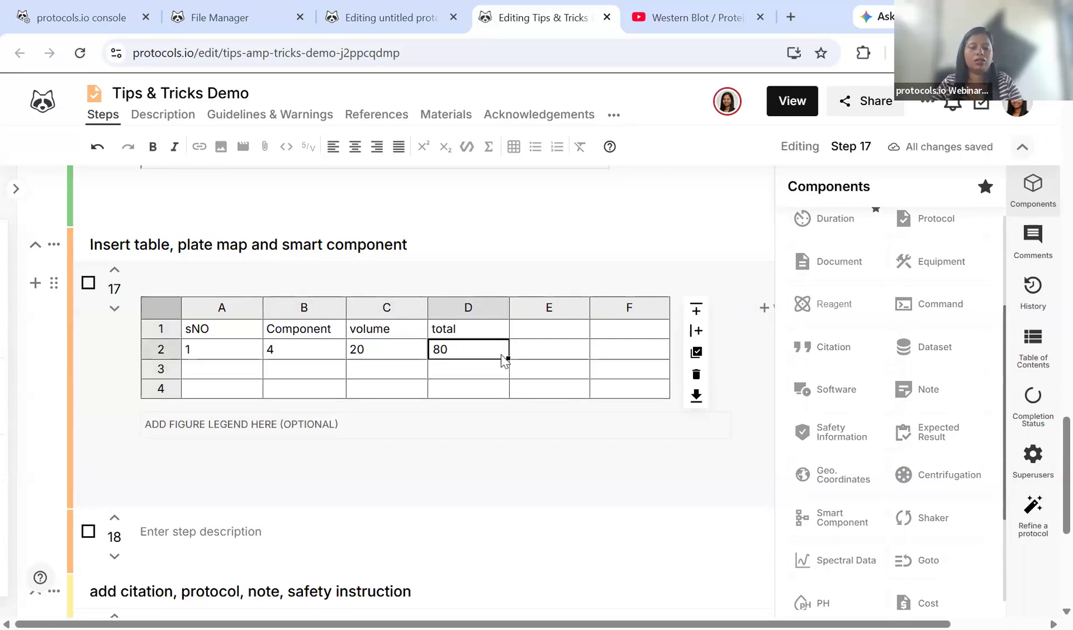
click(341, 357)
drag(342, 358, 358, 388)
click(424, 360)
drag(424, 357, 424, 372)
click(495, 350)
drag(502, 353, 506, 372)
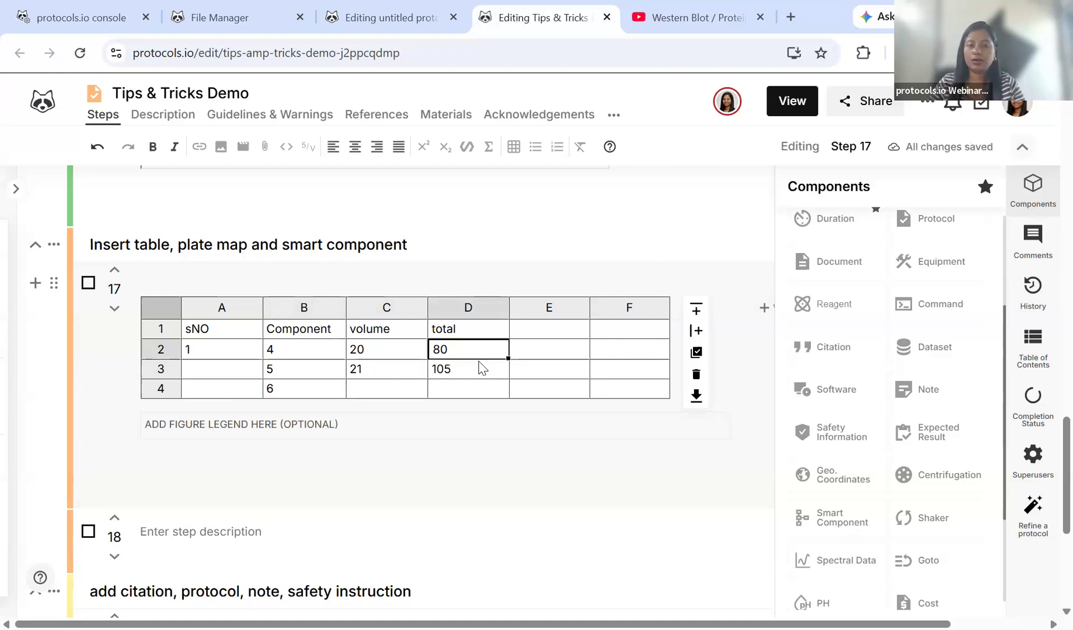
Start a Well Plate Map component in empty step 18 and choose the 12-well plate size
scroll(302, 401, down, 2)
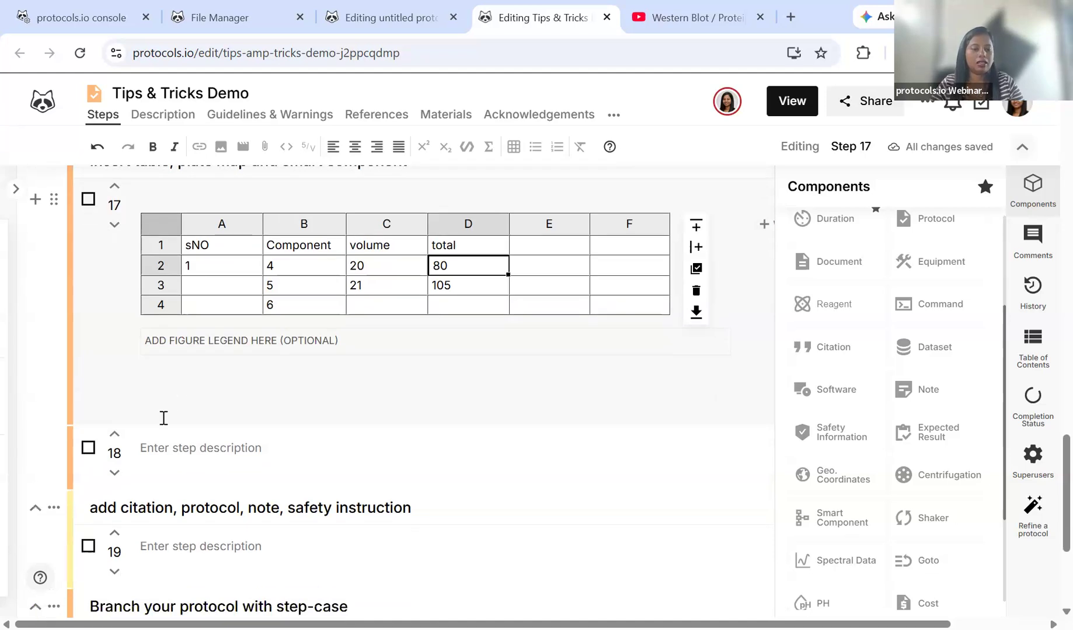
click(148, 446)
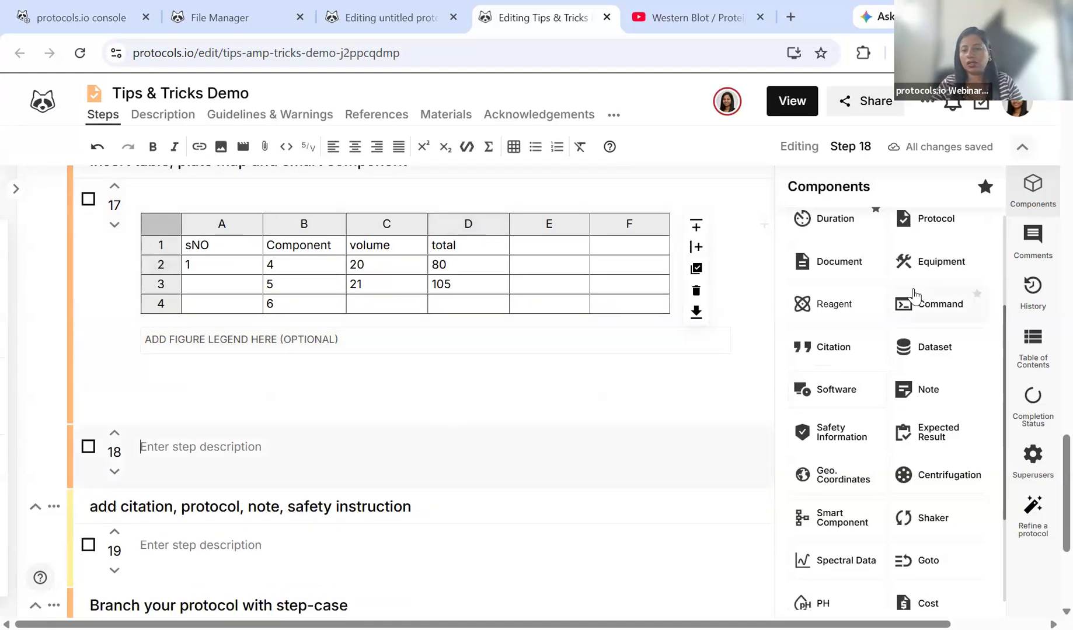
scroll(893, 461, down, 4)
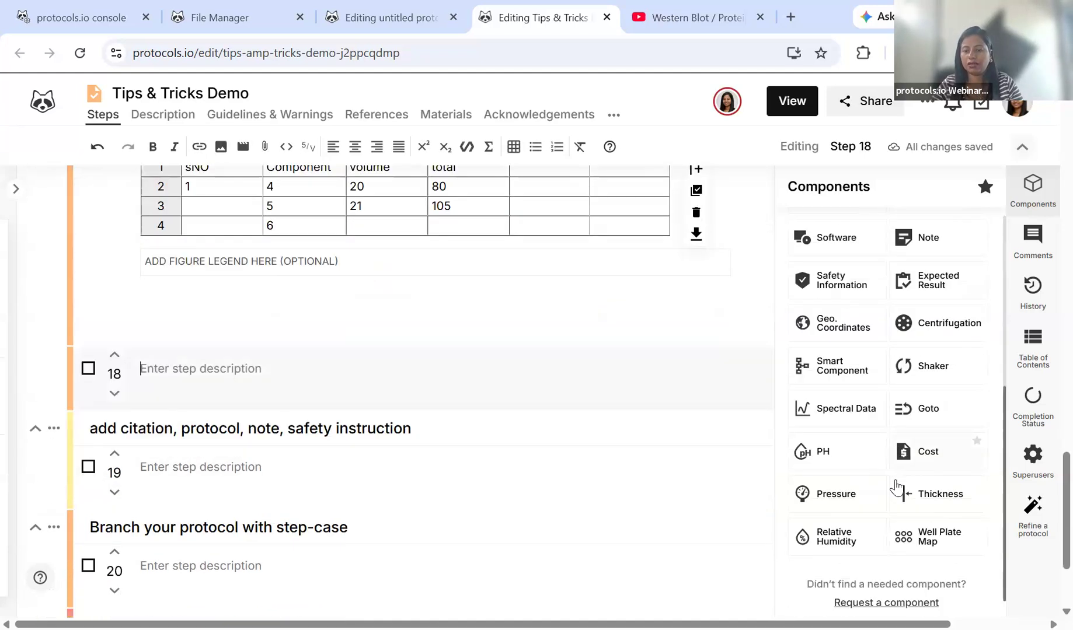
click(940, 546)
click(440, 315)
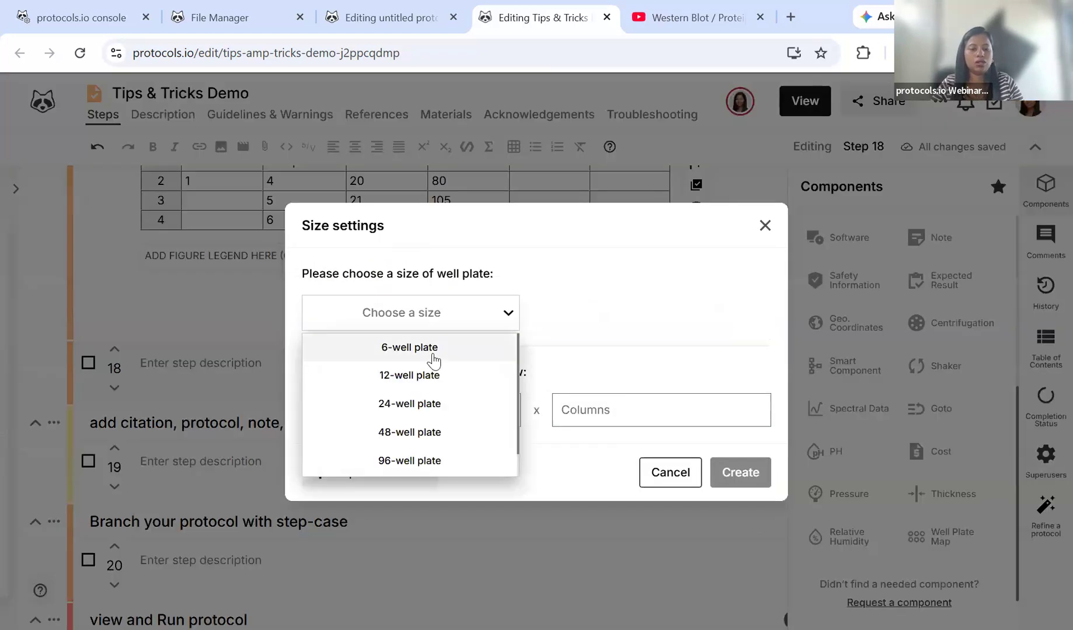
click(496, 381)
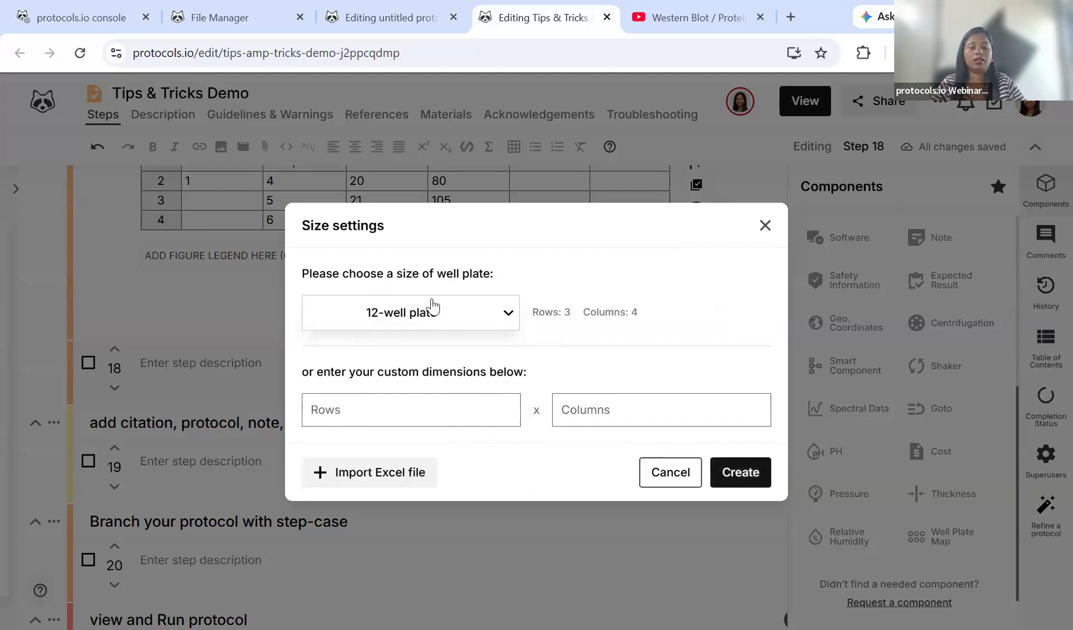
Give the well plate map custom dimensions of 2 rows by 5 columns and create it
click(399, 409)
text(2)
click(562, 410)
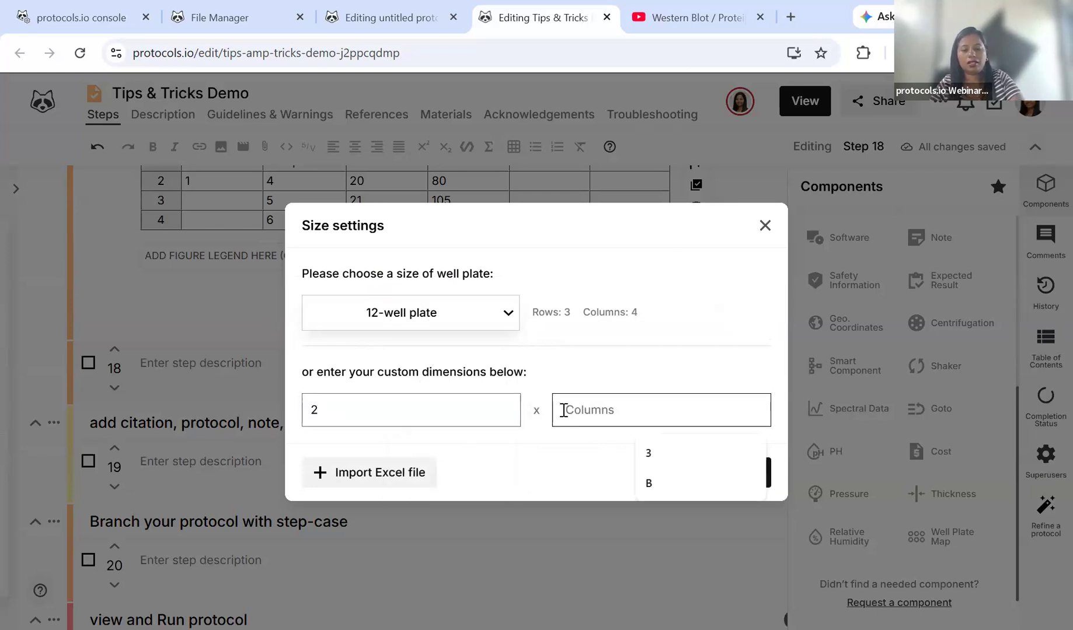
text(5)
click(750, 470)
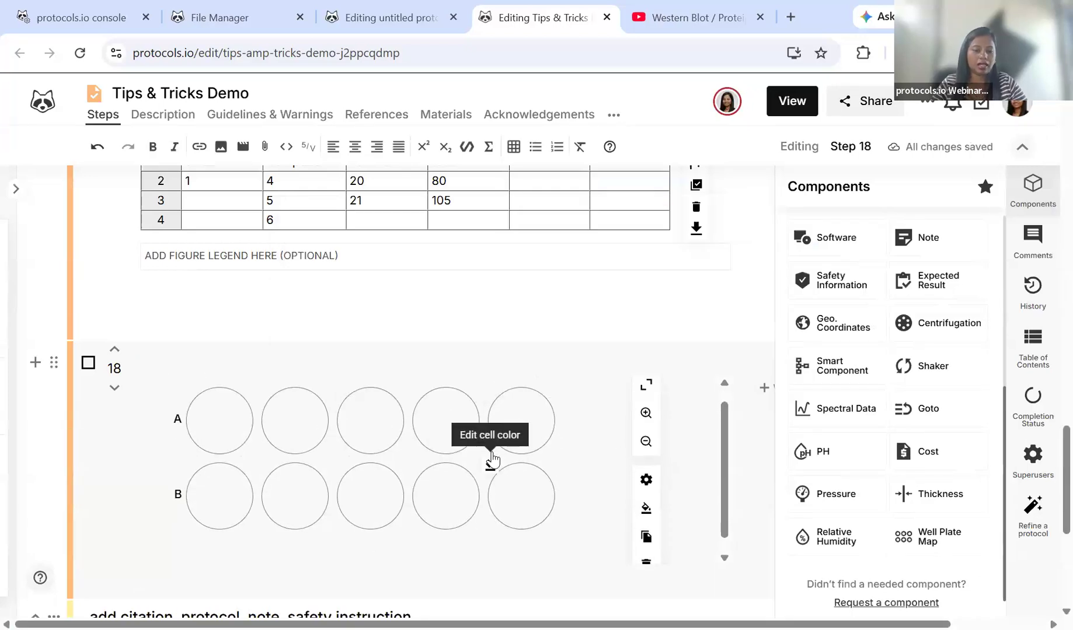
Color well A1 of the plate map pale yellow and select well A4
click(186, 406)
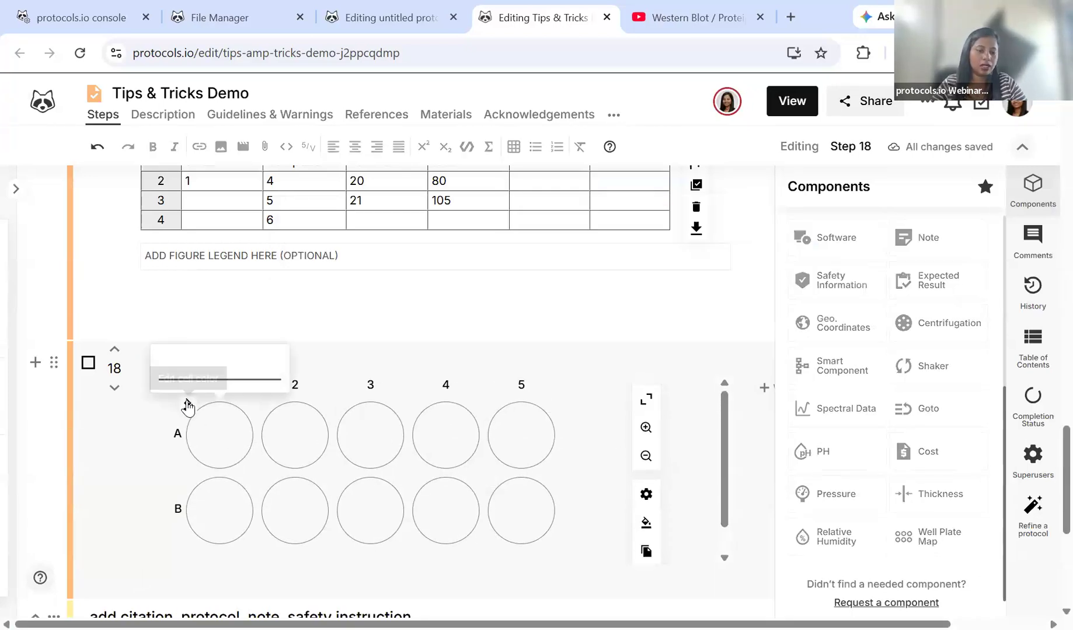
click(187, 407)
click(227, 410)
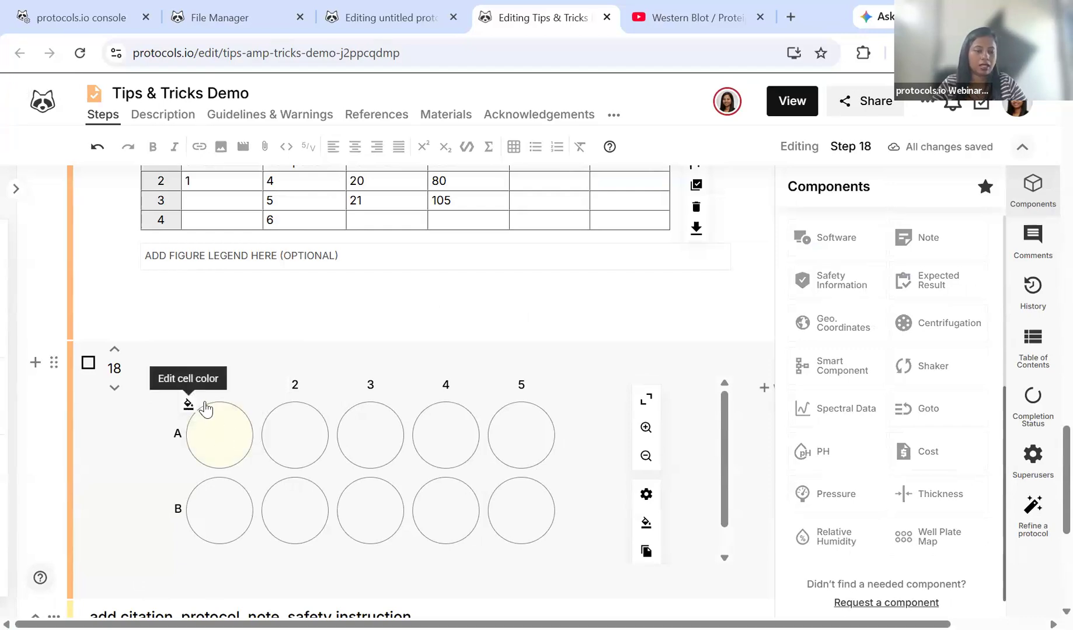
click(455, 435)
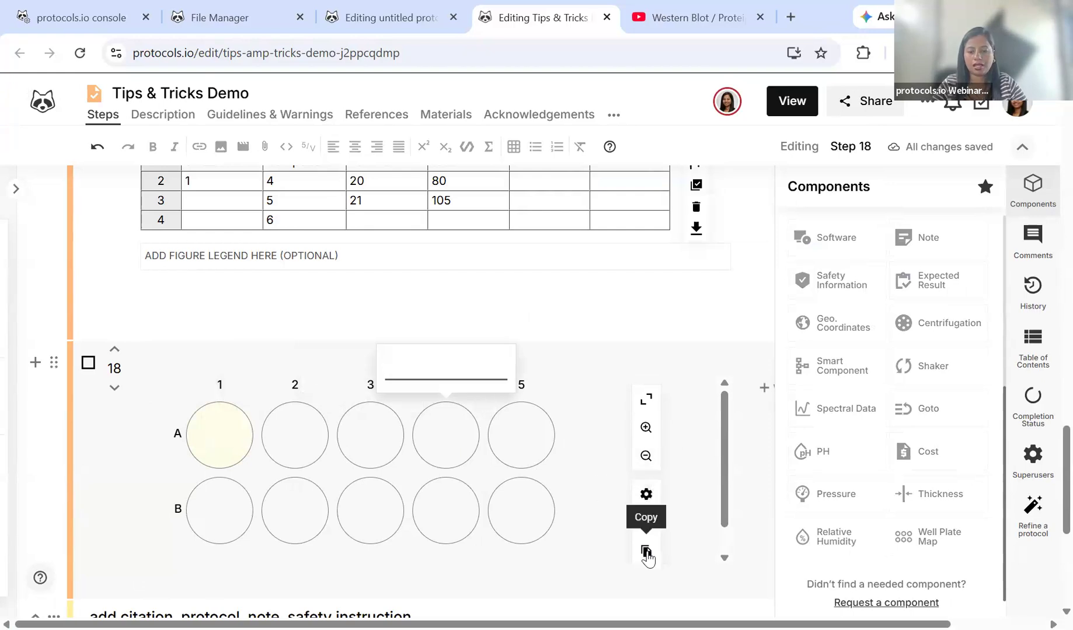
Review the plate map's size settings, including the preset plate sizes and the Excel file import, and cancel without changes
click(646, 494)
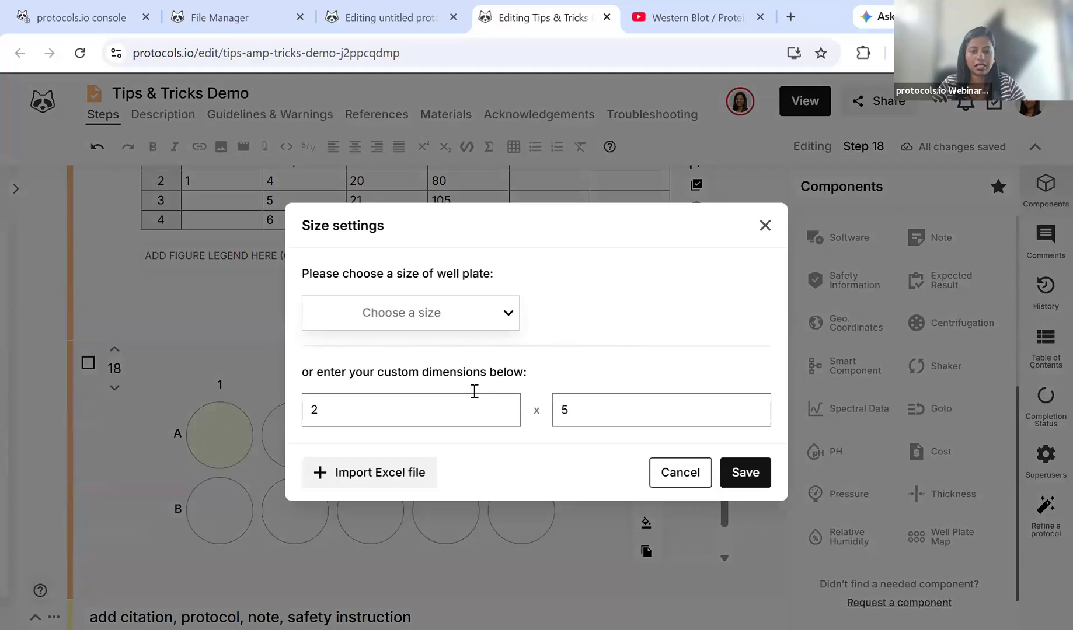
click(501, 321)
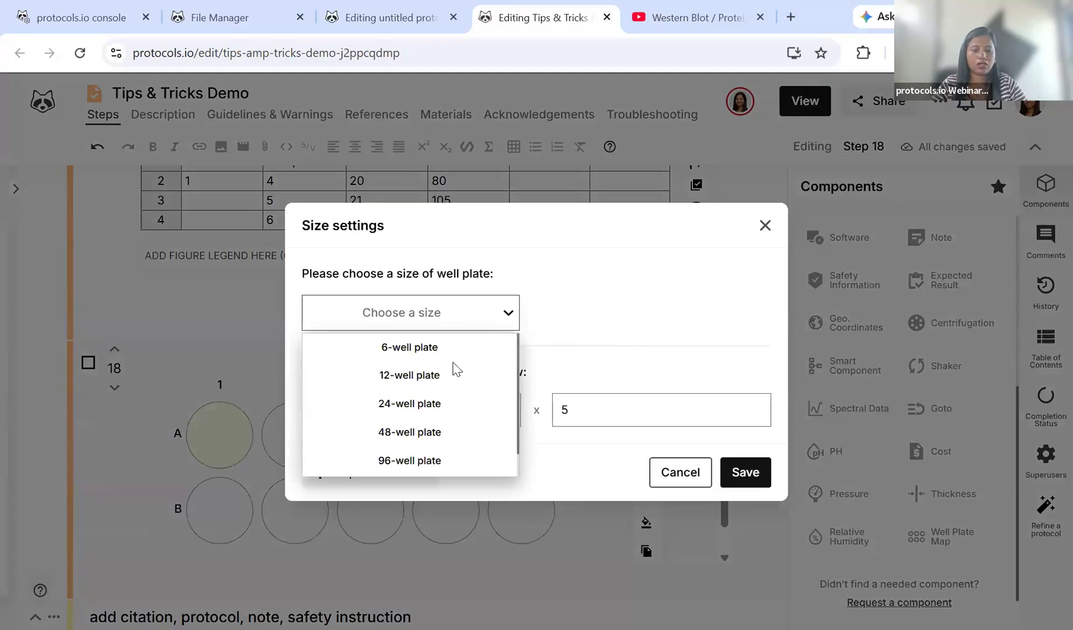
click(601, 299)
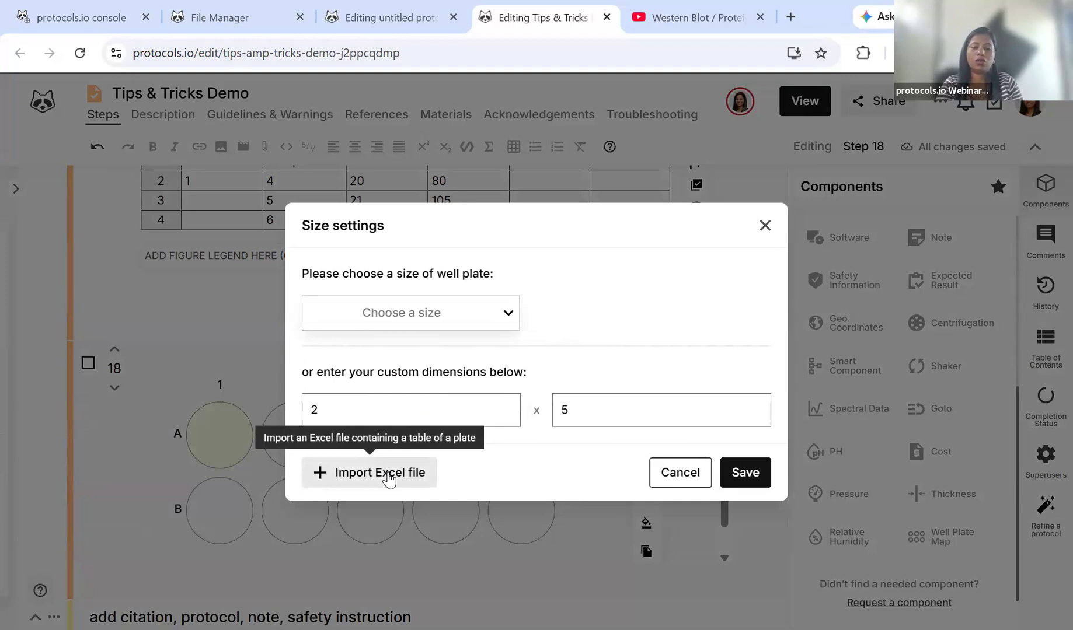
click(388, 480)
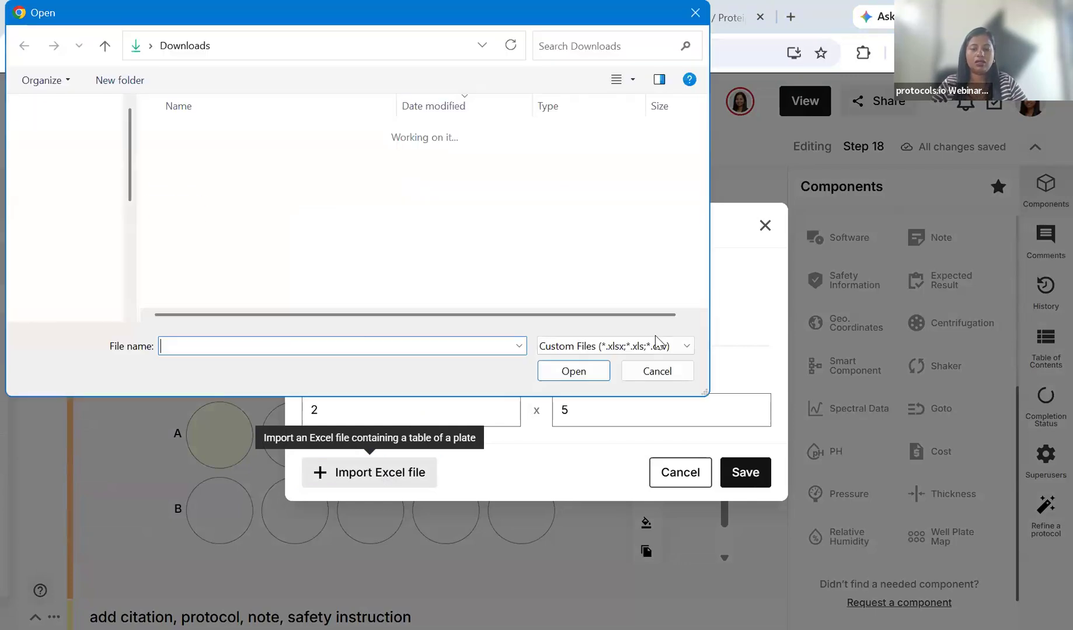
click(655, 373)
key(Tab)
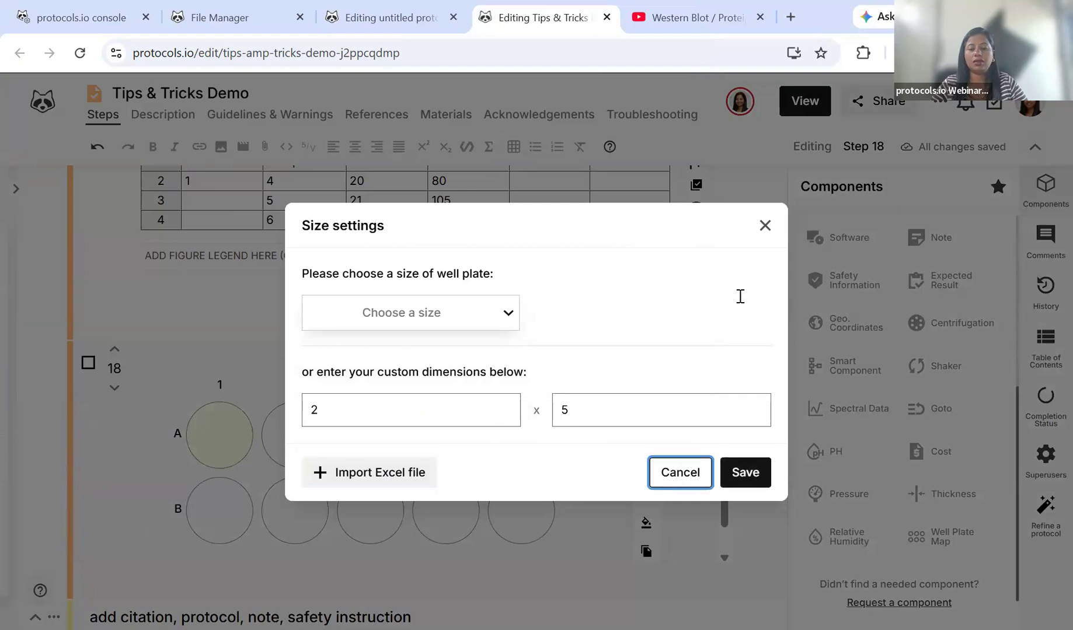
click(680, 472)
Color well A2 of the plate map light green
scroll(466, 430, down, 1)
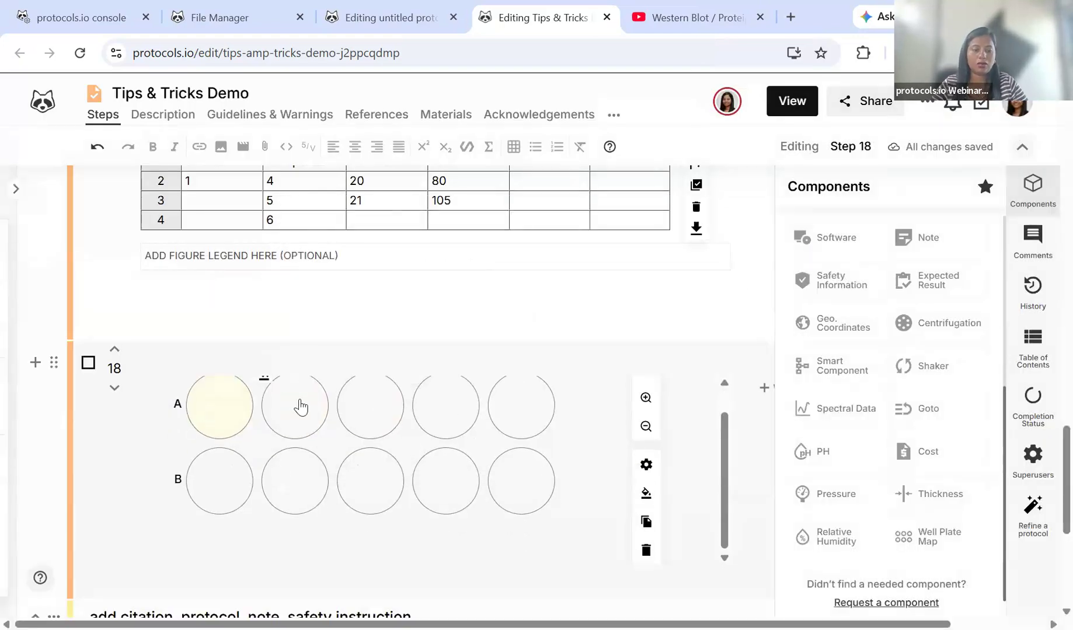
click(267, 381)
click(330, 385)
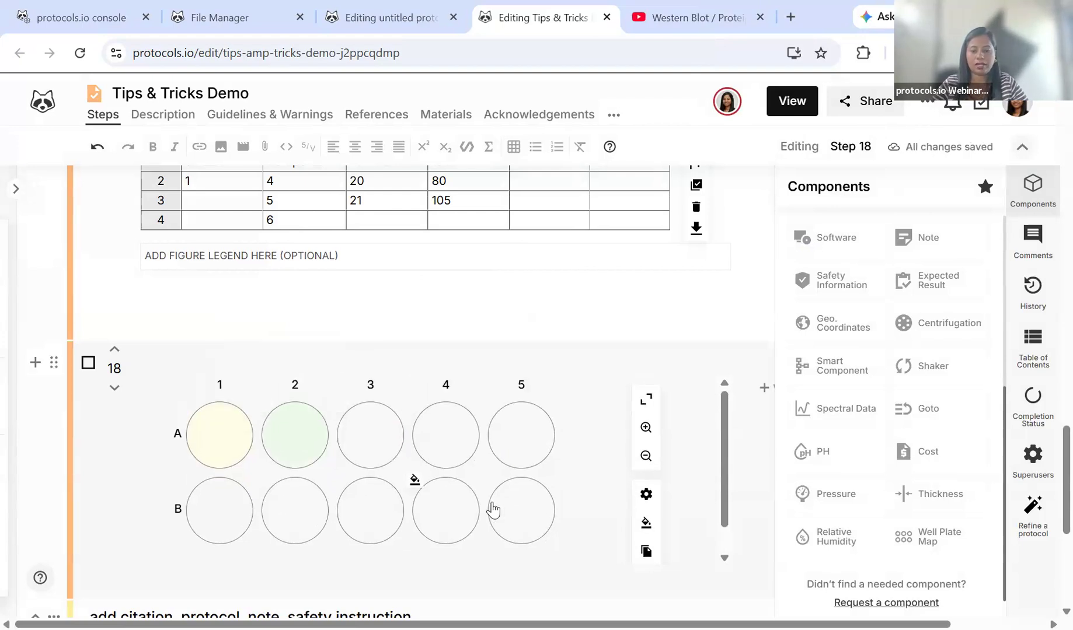
Add an empty step 19 below the well plate map step and place the cursor in its description
scroll(492, 509, down, 1)
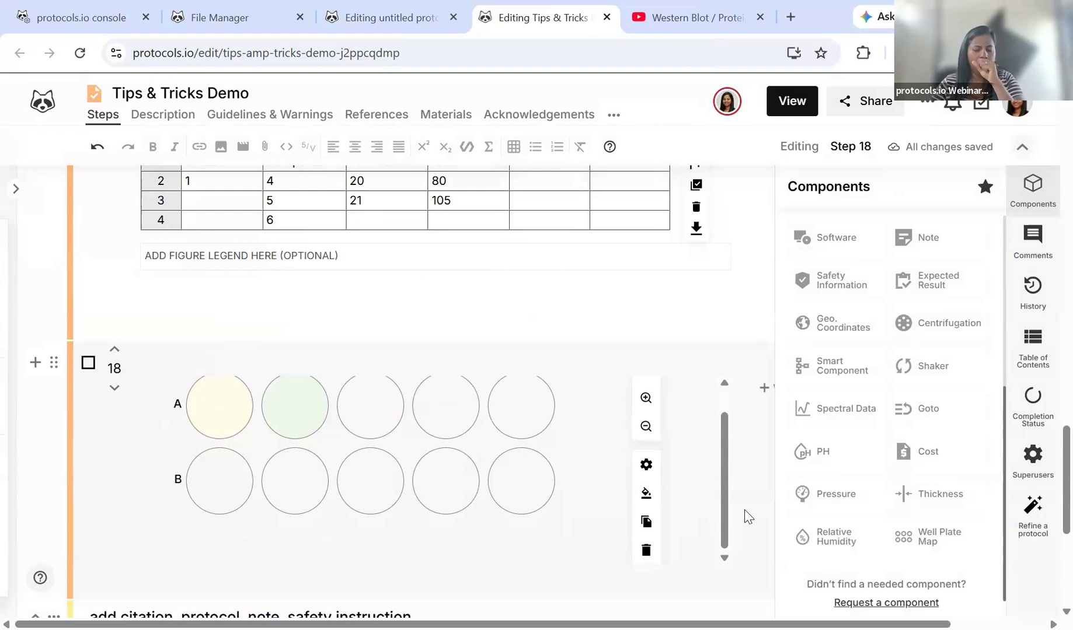
scroll(730, 505, down, 3)
scroll(729, 502, up, 7)
scroll(731, 506, down, 8)
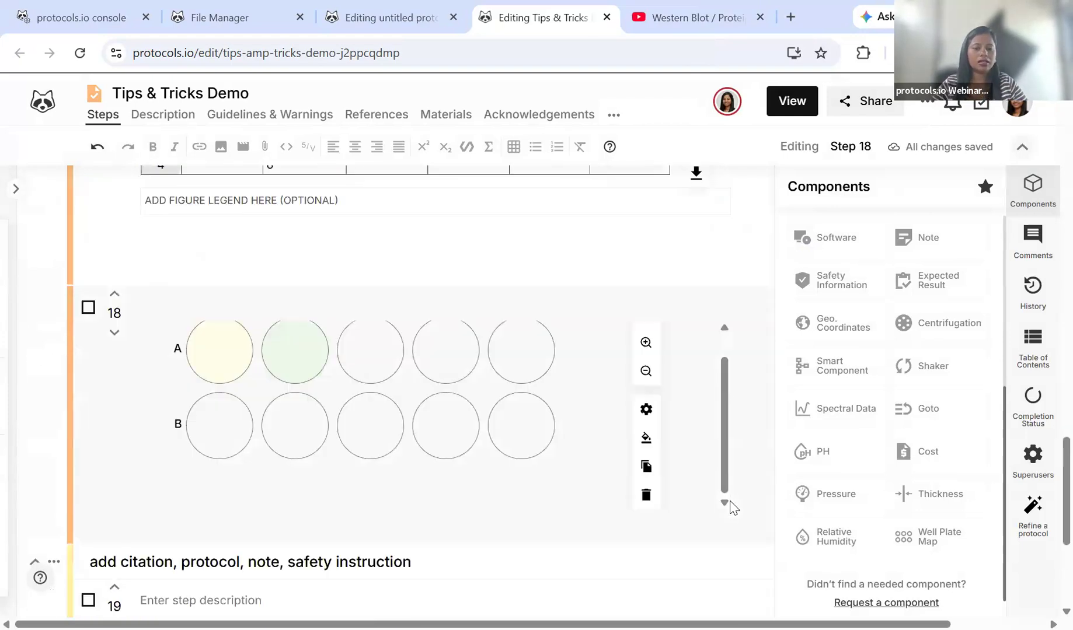
scroll(150, 390, up, 3)
scroll(150, 390, up, 1)
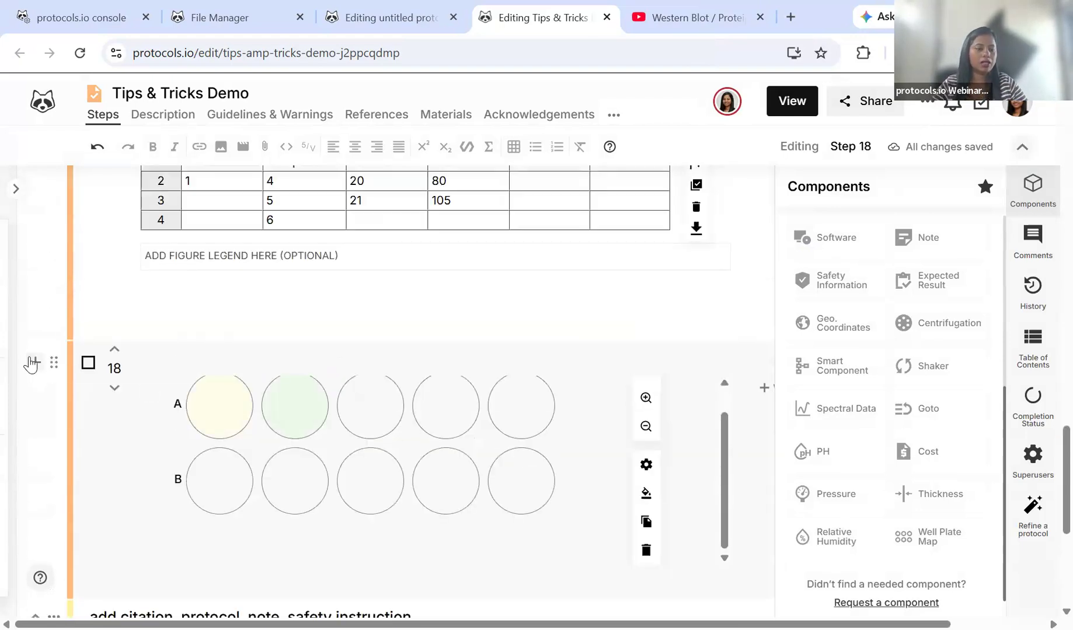
scroll(417, 482, down, 1)
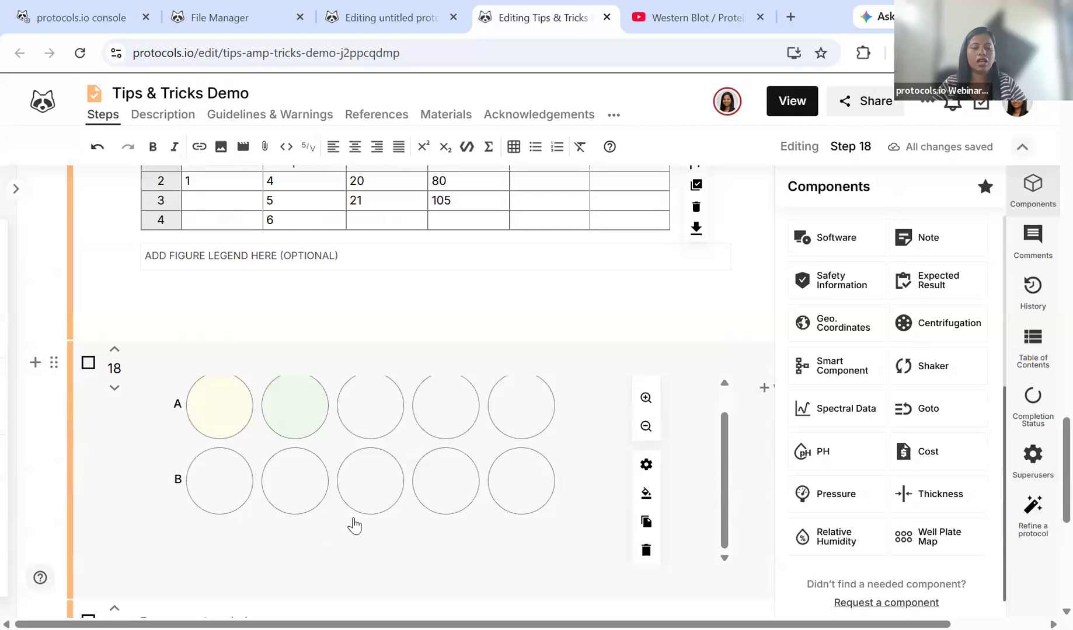
scroll(750, 517, down, 4)
click(320, 368)
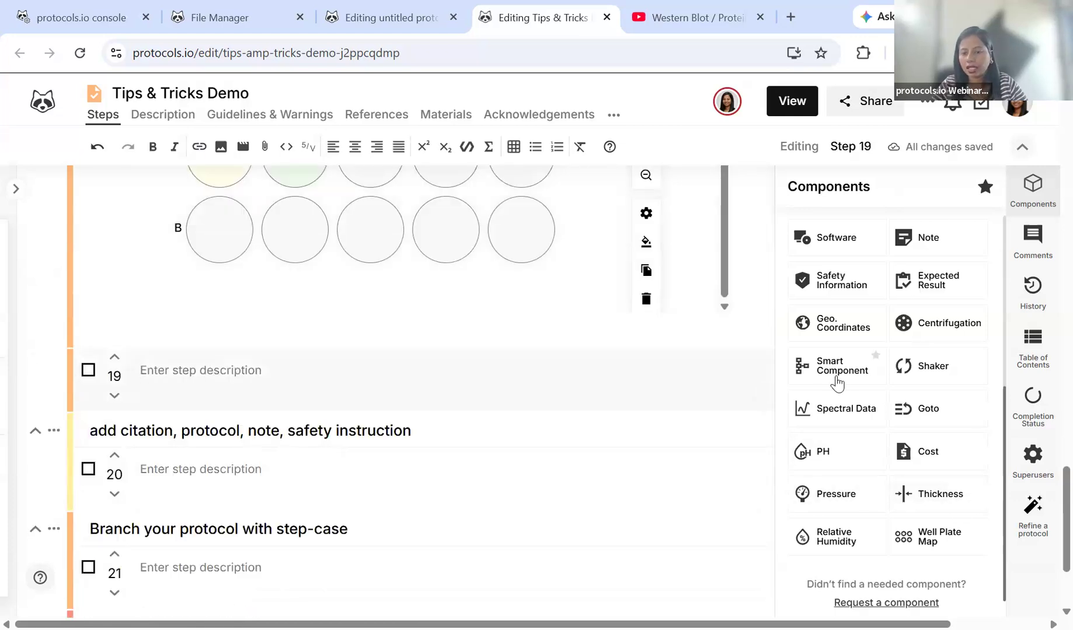
Start a Smart Component in step 19 with three key rows, mark the first as Required, and try to add it with empty keys
click(834, 377)
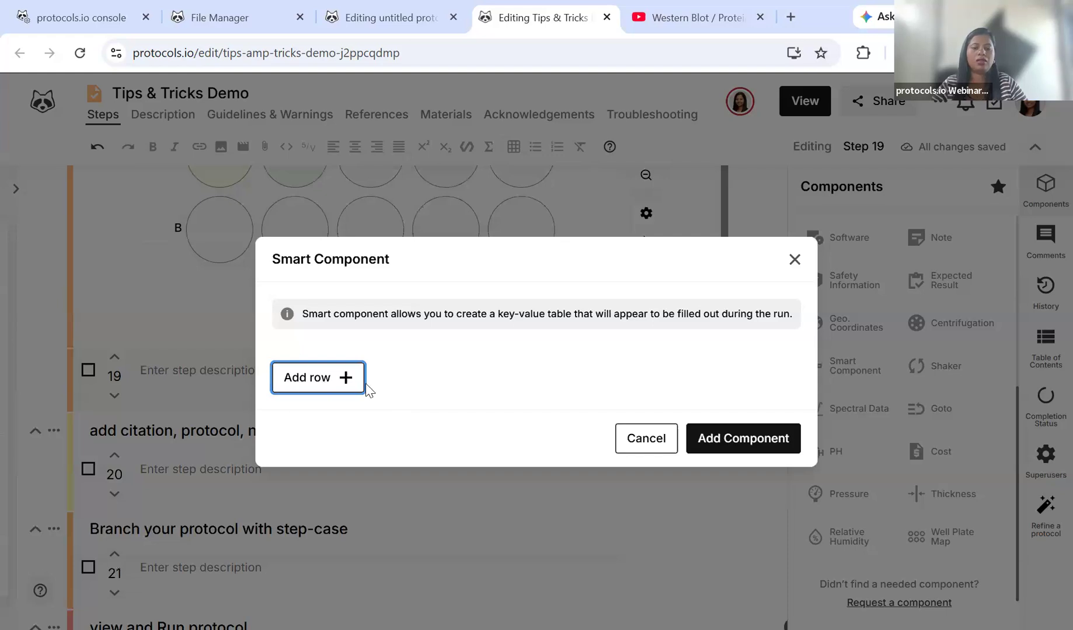
click(350, 379)
click(350, 393)
click(348, 421)
click(620, 293)
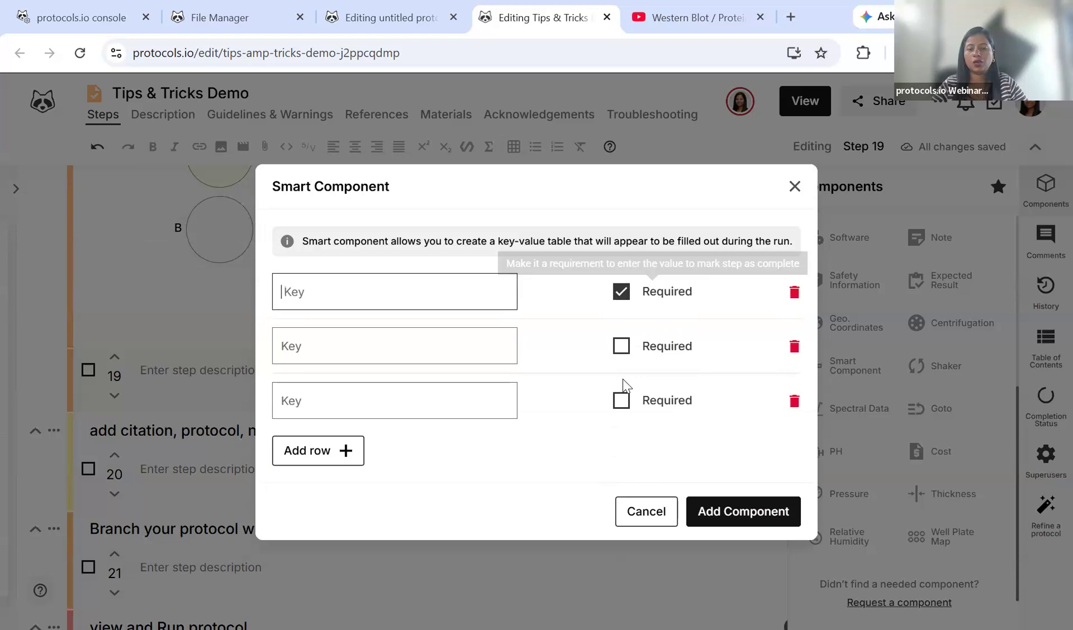
click(722, 516)
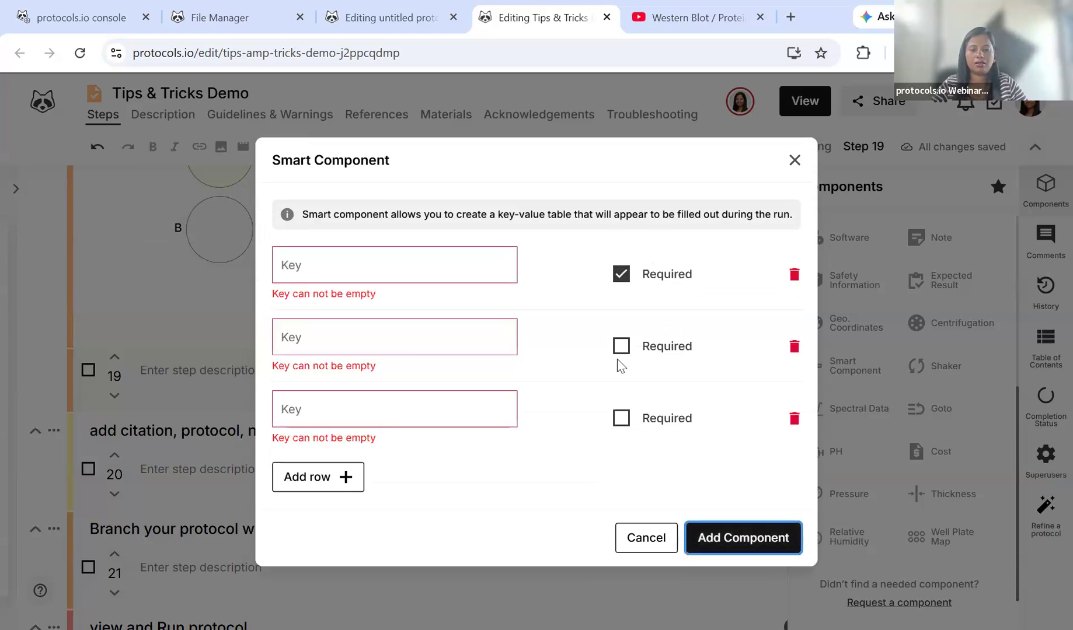
Name the three smart component keys 1, 2 and 3 and add the component to step 19
click(342, 265)
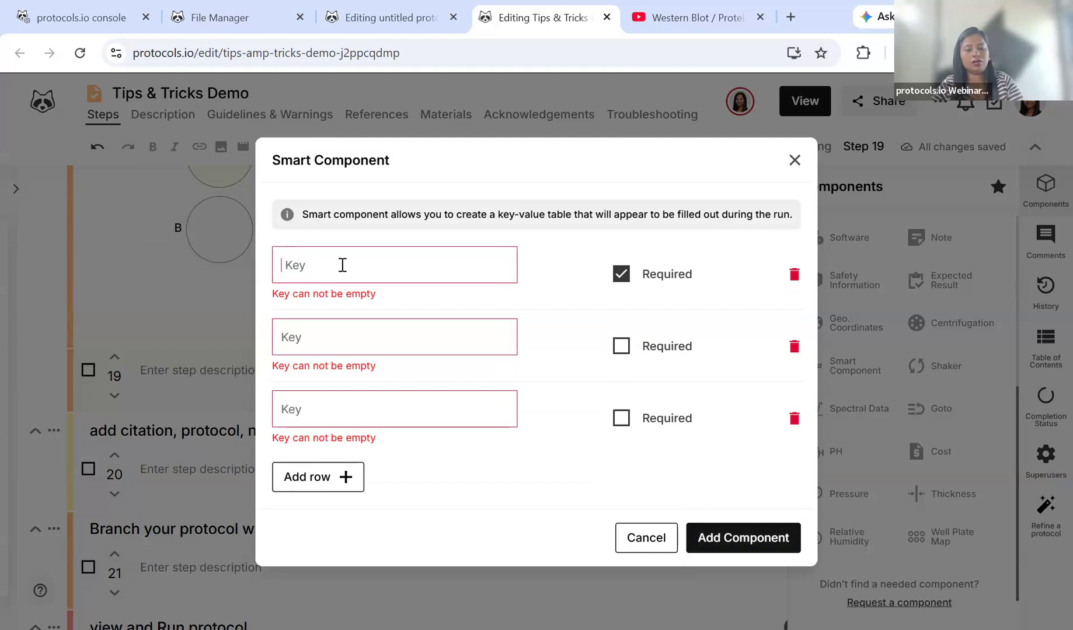
text(1)
click(337, 325)
text(2)
click(345, 370)
text(3)
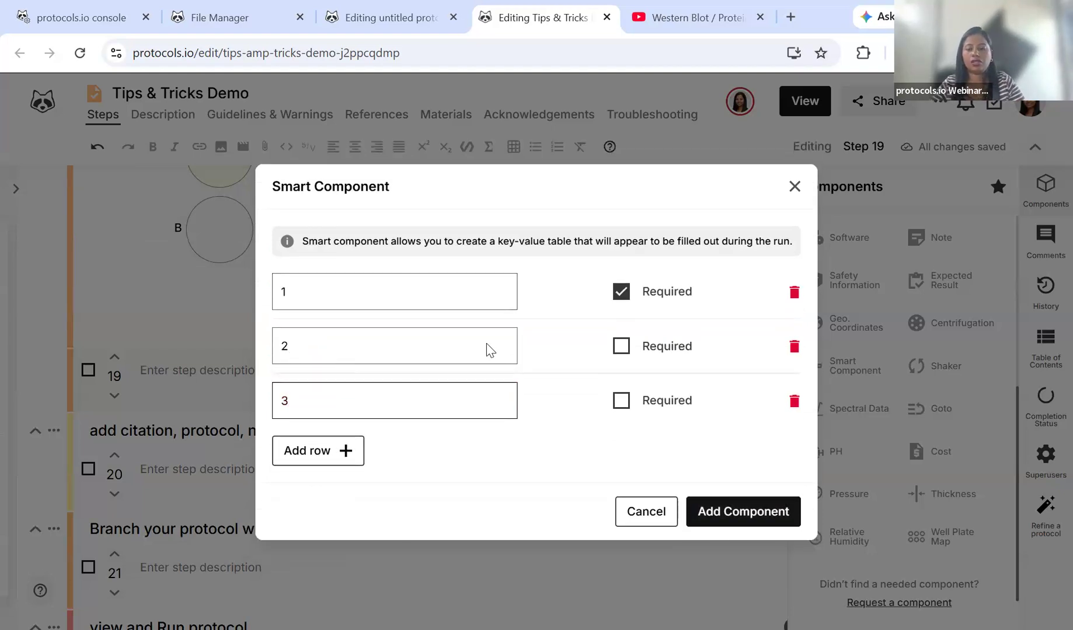
click(718, 523)
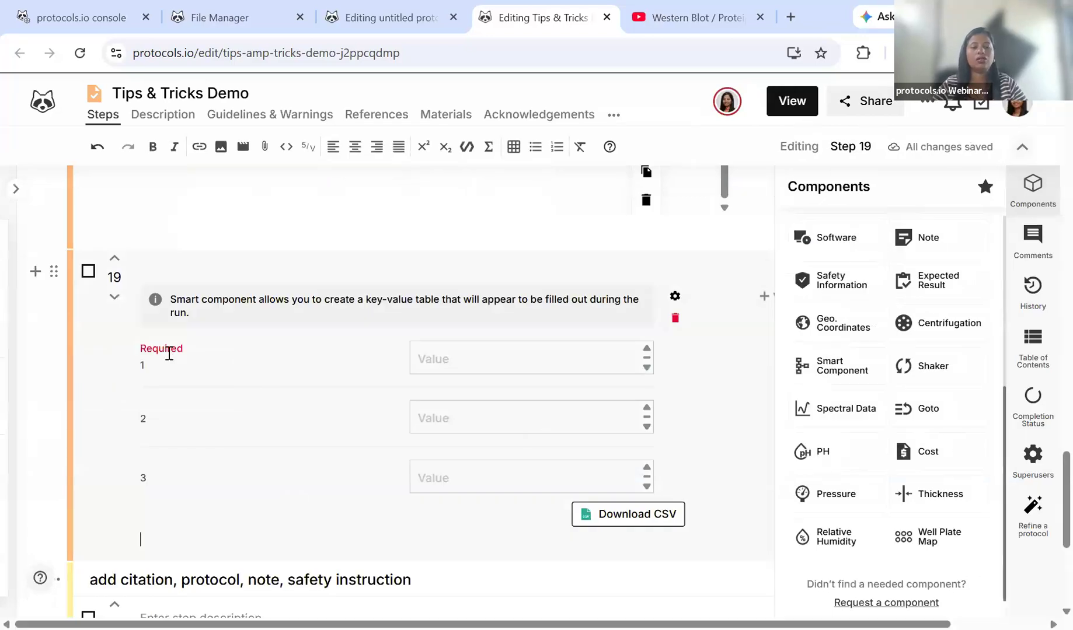
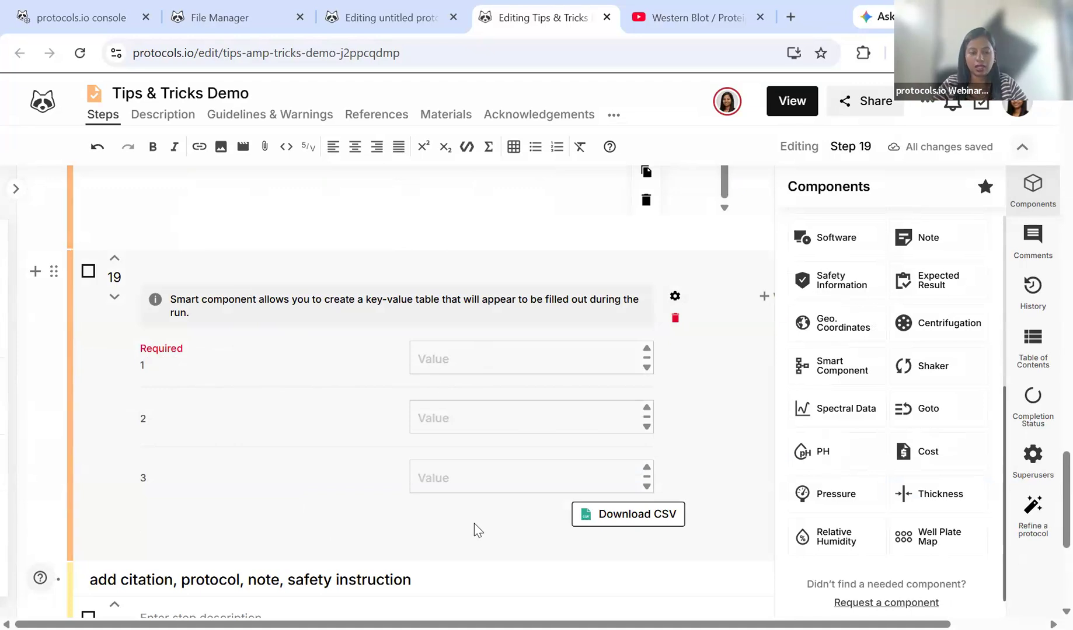
Add a PubMed citation to step 20, searching by the author's full name and choosing the anti-tumor response article on glucose metabolism and membrane cholesterol
scroll(478, 530, down, 4)
click(248, 375)
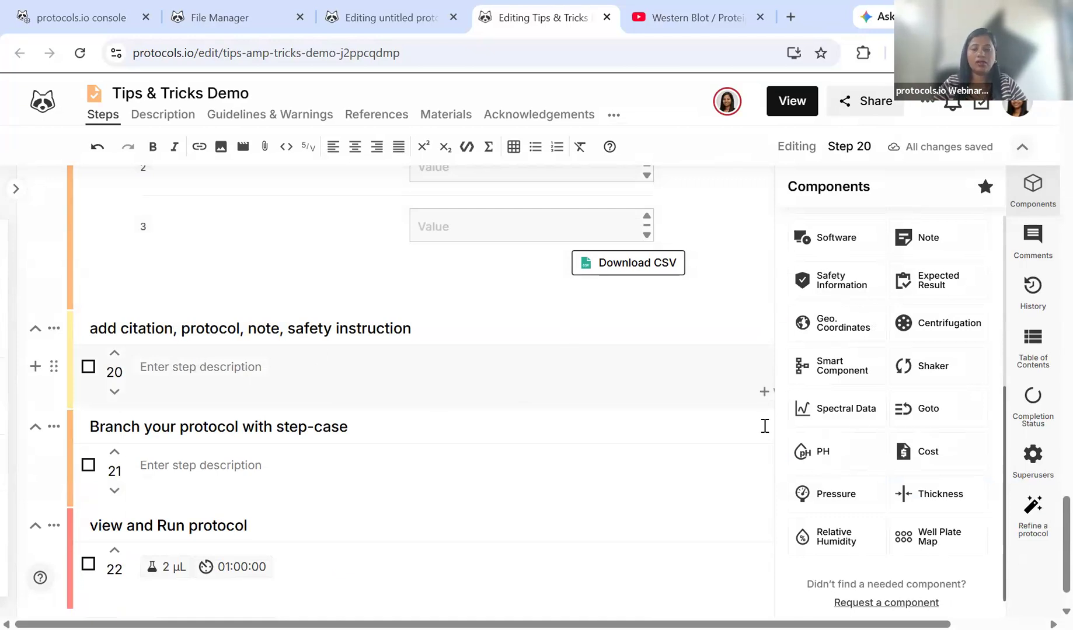
scroll(878, 456, up, 4)
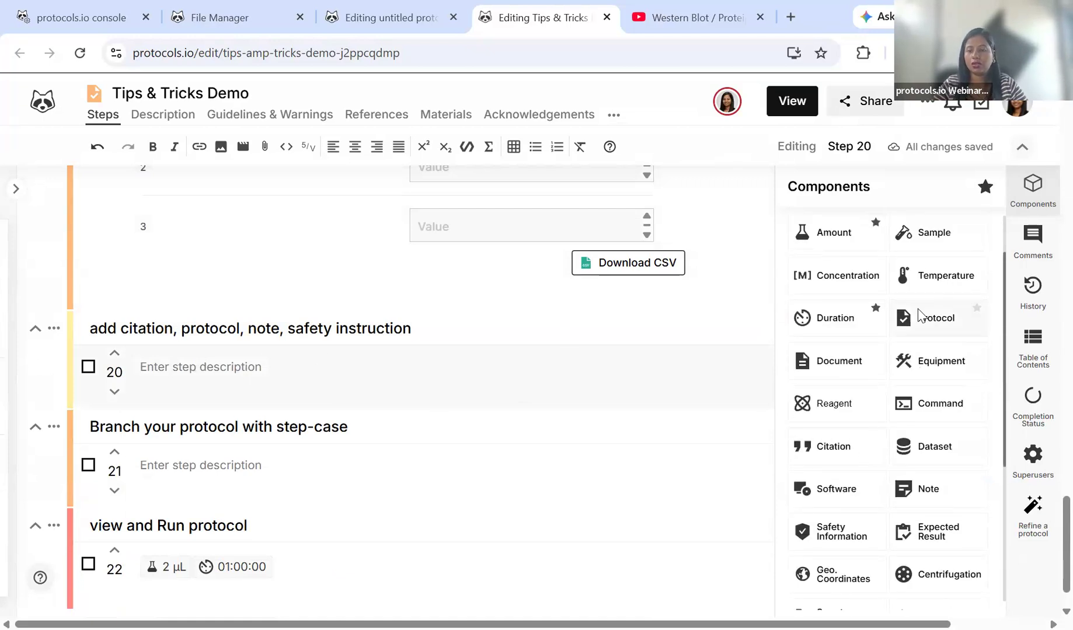
click(832, 448)
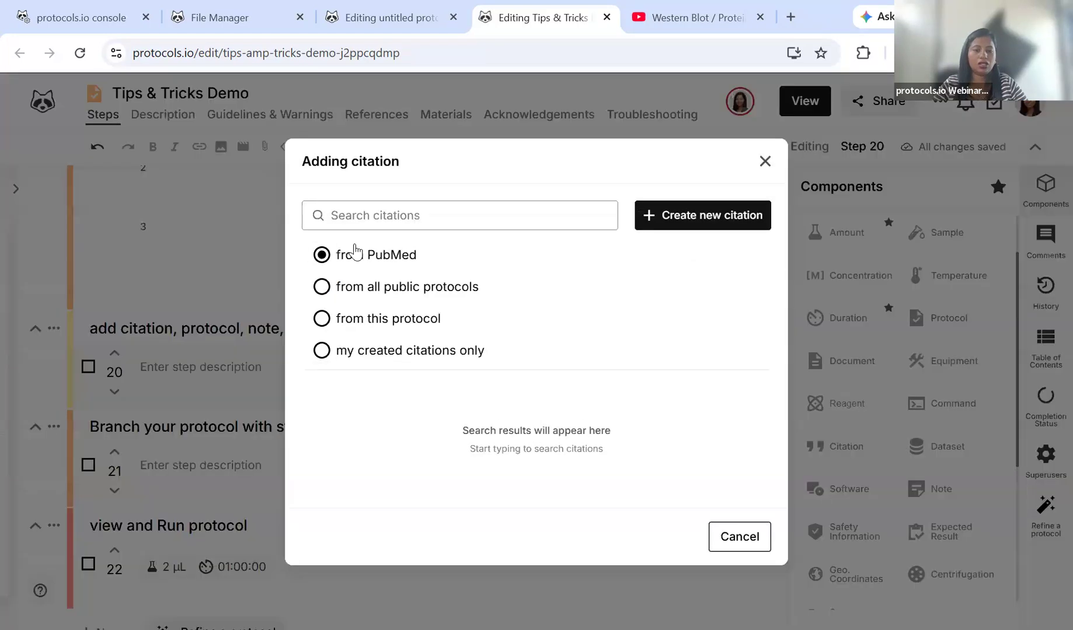
click(383, 210)
text(hi)
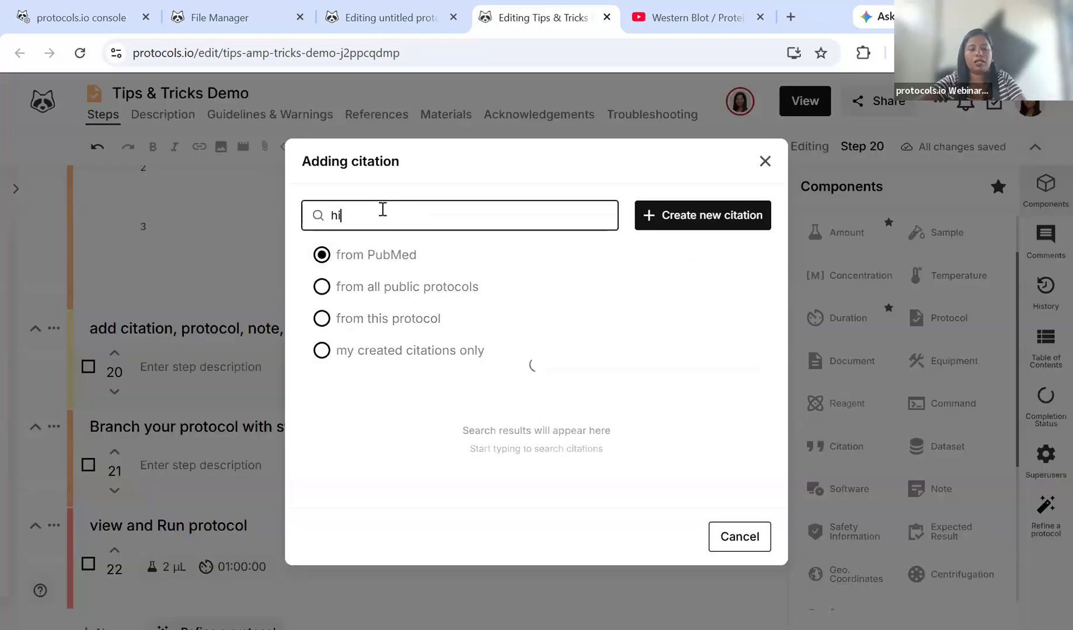
text(manshi)
text( yad)
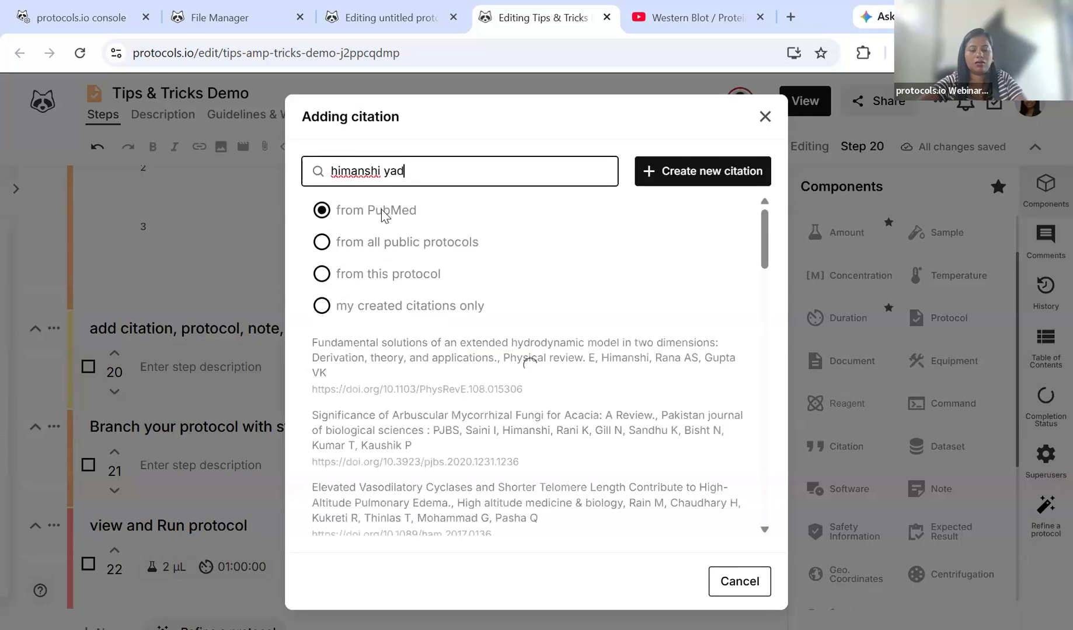
text(uvanshi)
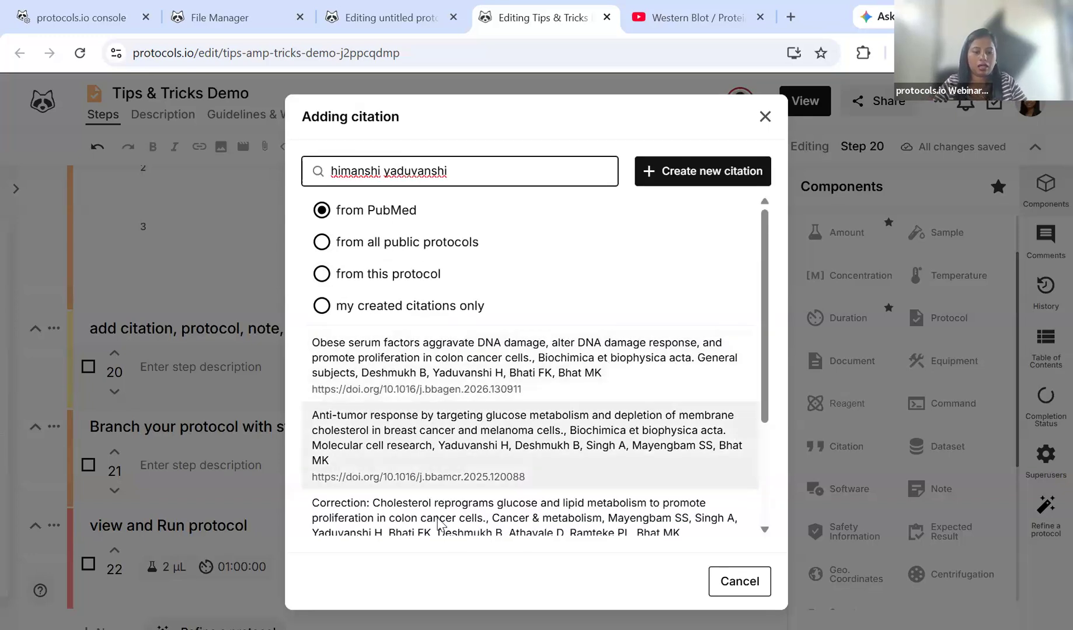
click(602, 447)
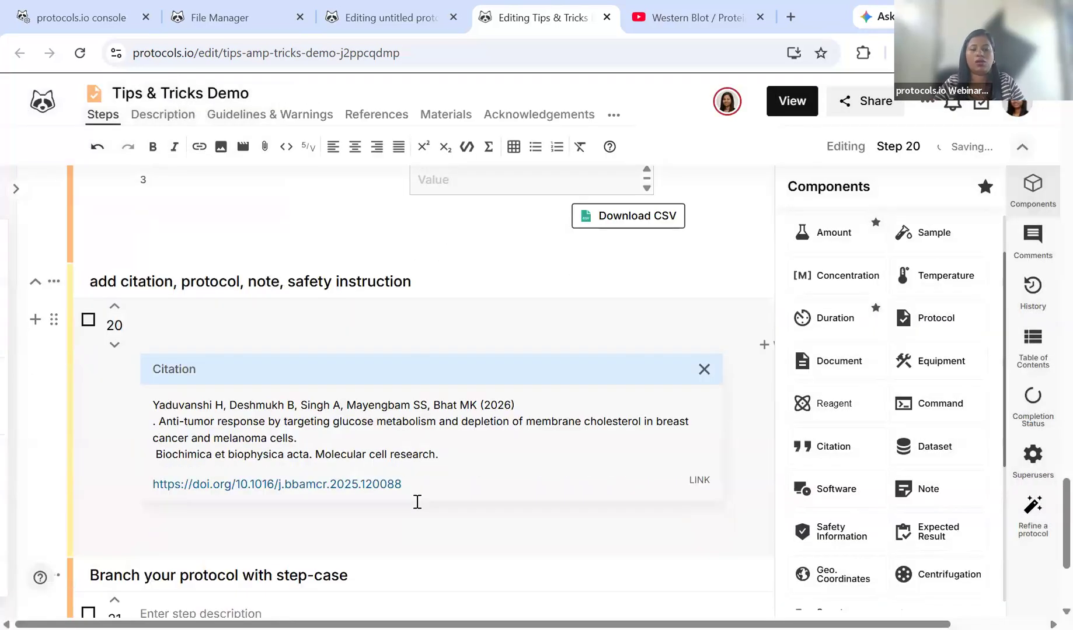
Add an empty step 21 below the citation step and place the cursor in its description
scroll(417, 502, down, 2)
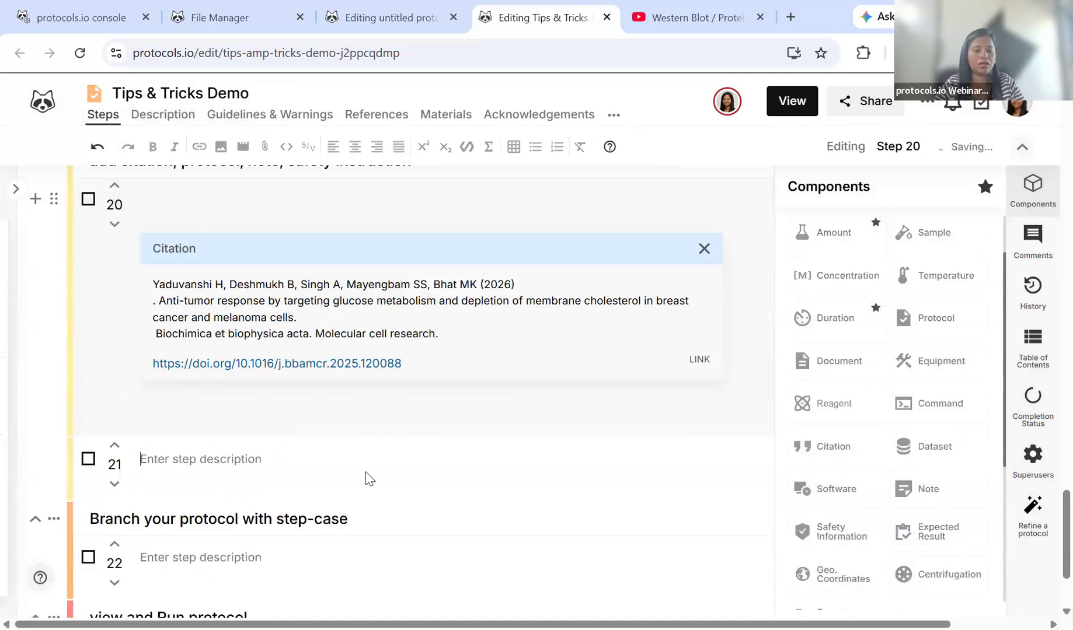
scroll(369, 479, up, 3)
scroll(369, 478, down, 2)
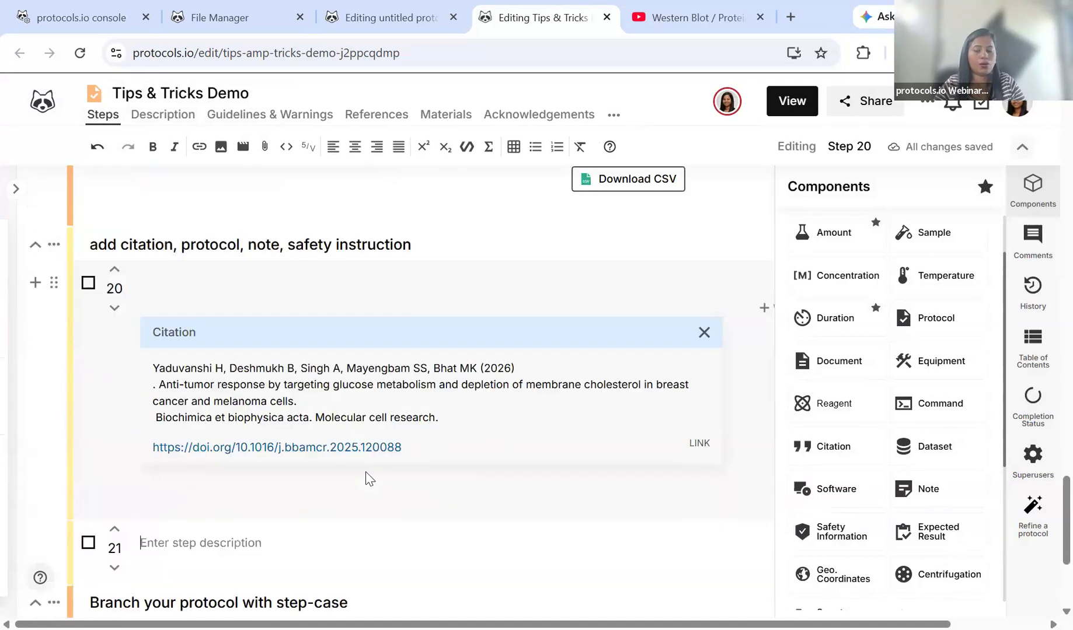
scroll(369, 478, down, 2)
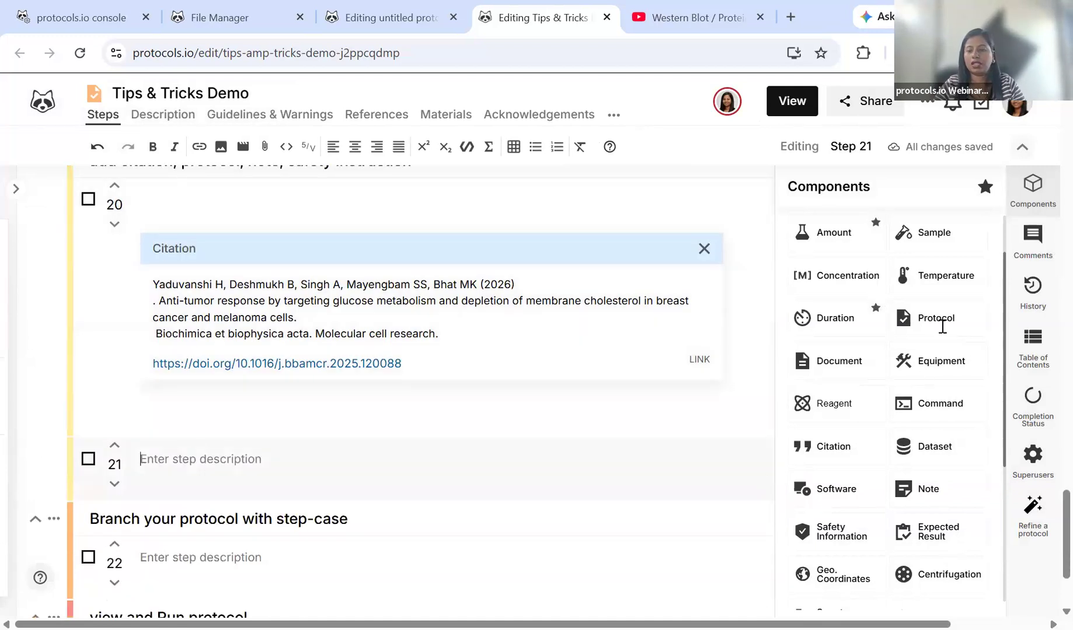
Insert a Protocol component in step 21, searching for "filipin staining" and choosing "Filipin Staining for Cholesterol Visualization in Adherent Cells"
click(937, 328)
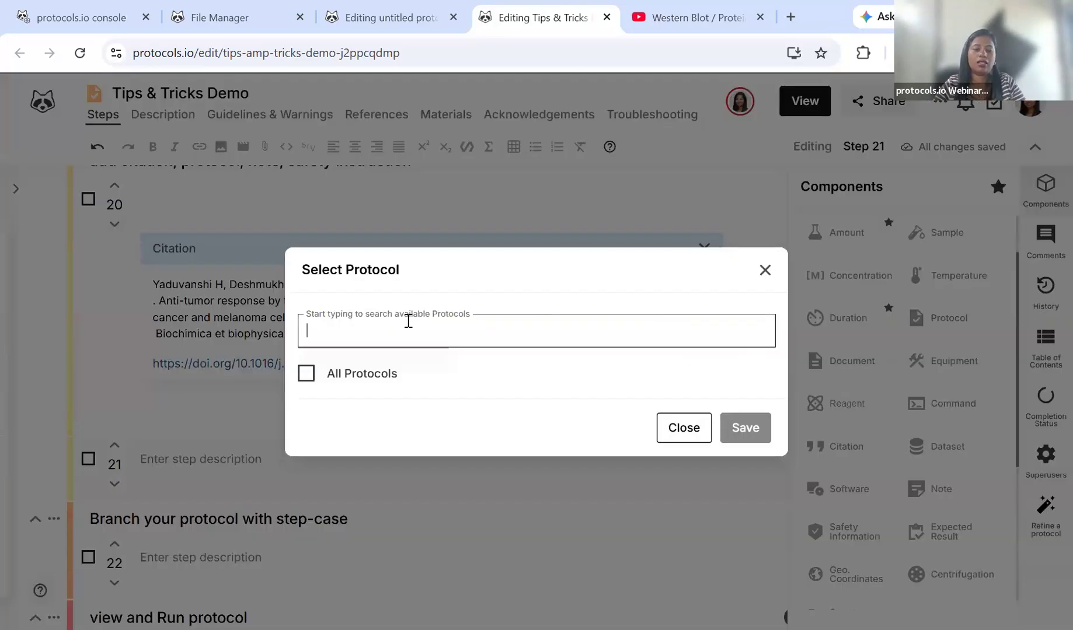
text(filipin )
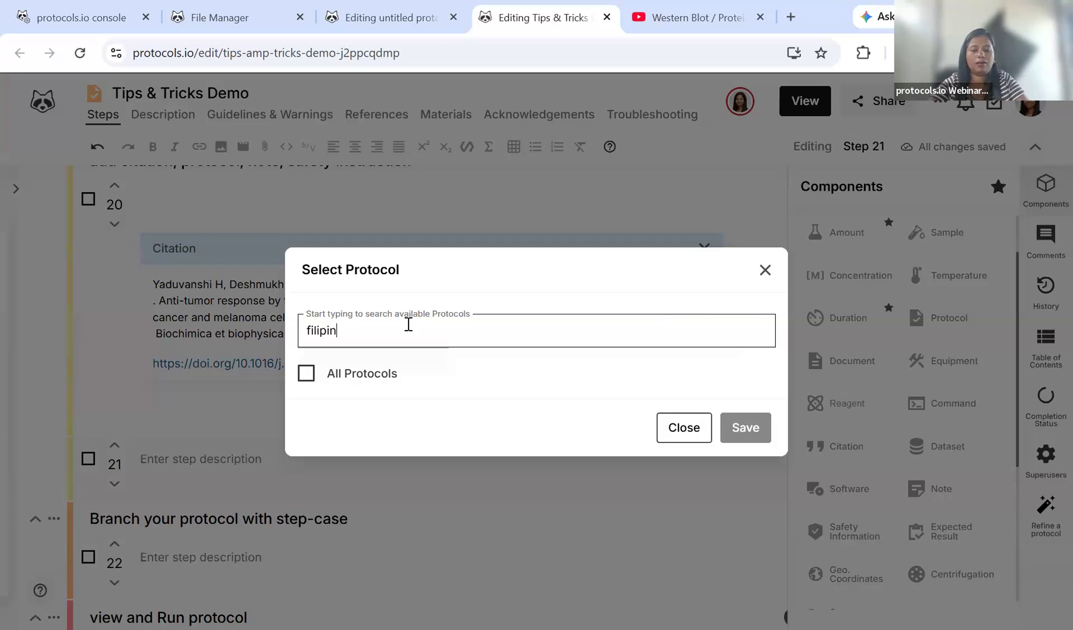
text(tain)
key(BackSpace)
text(staining)
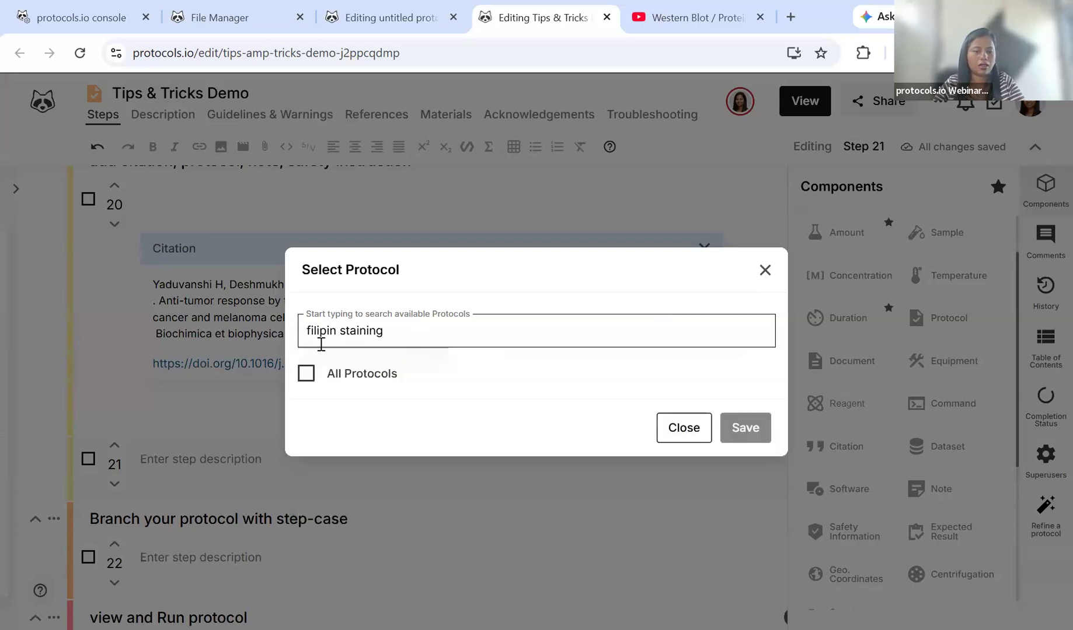
click(321, 338)
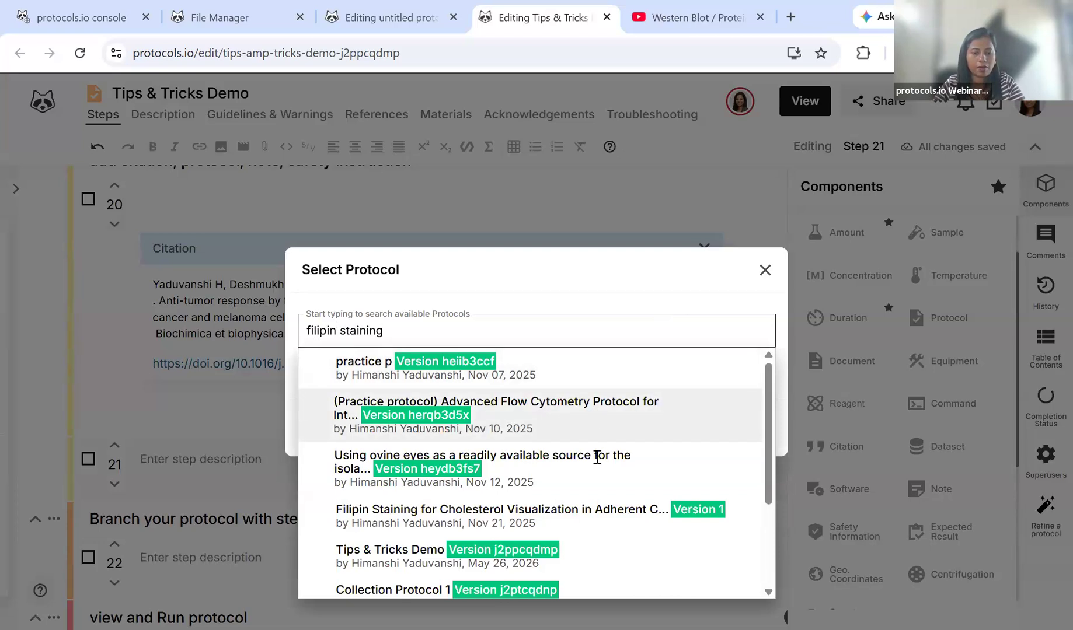
click(597, 510)
click(742, 498)
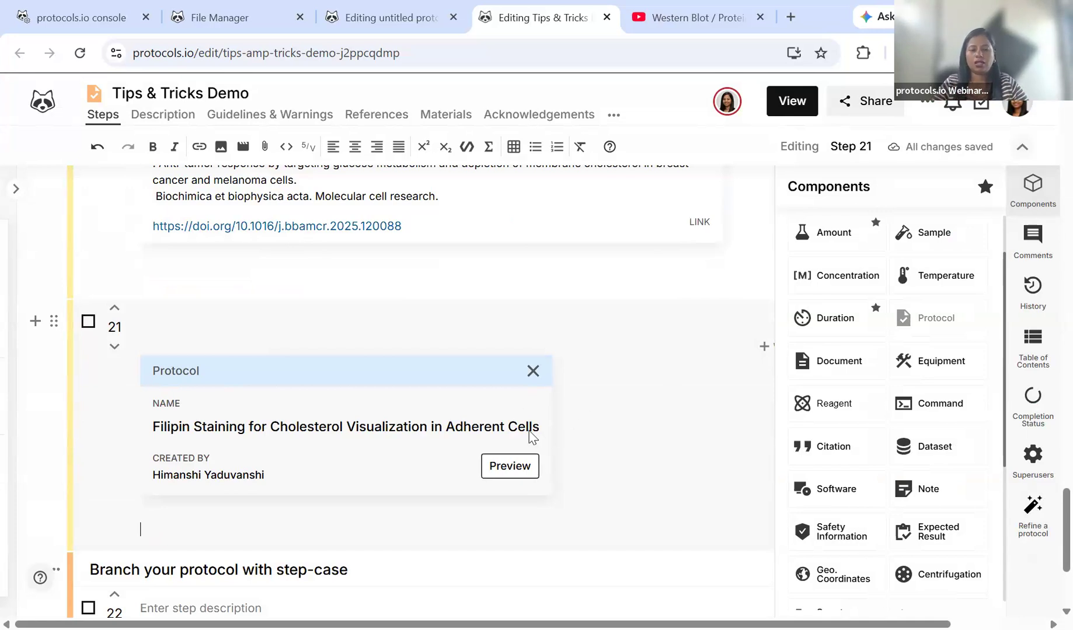
Preview the Filipin Staining protocol linked in step 21 and close the preview
click(522, 469)
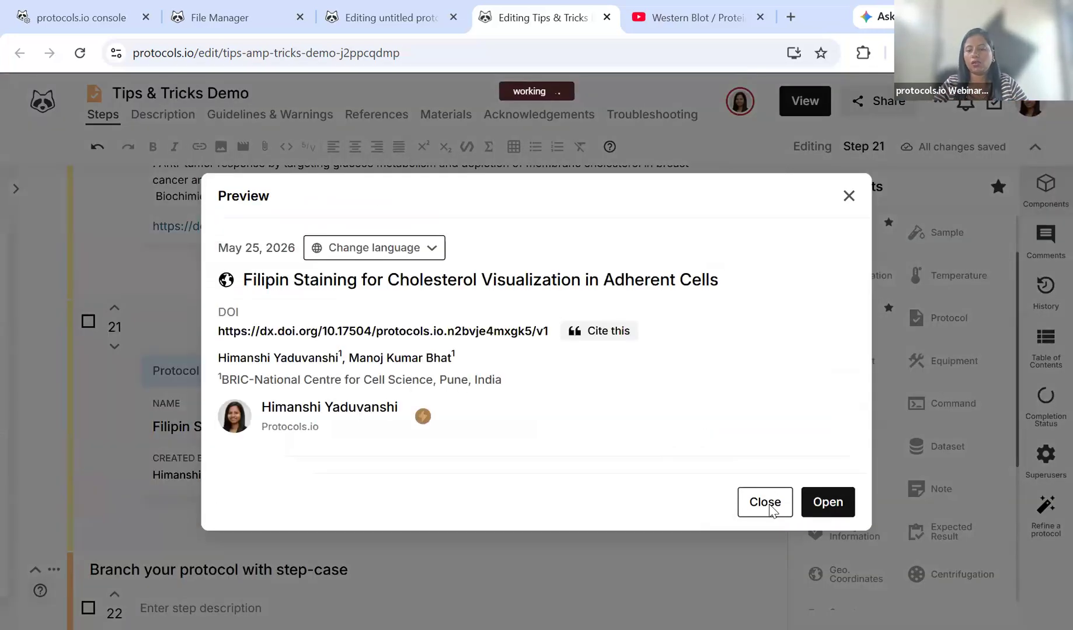
click(849, 100)
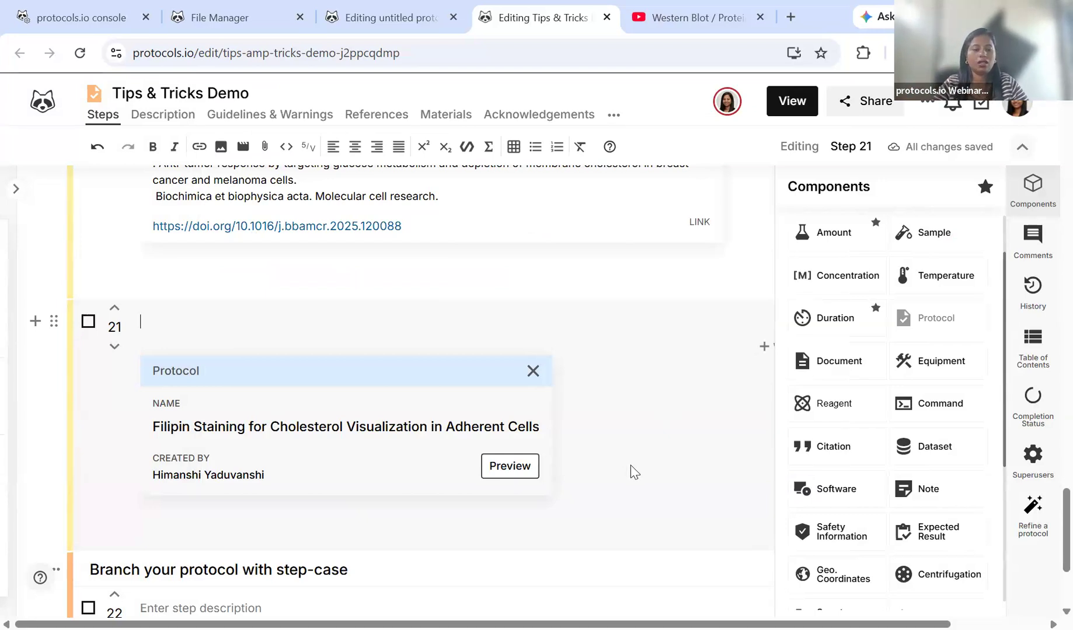
scroll(634, 472, up, 1)
scroll(633, 472, up, 2)
scroll(631, 471, down, 5)
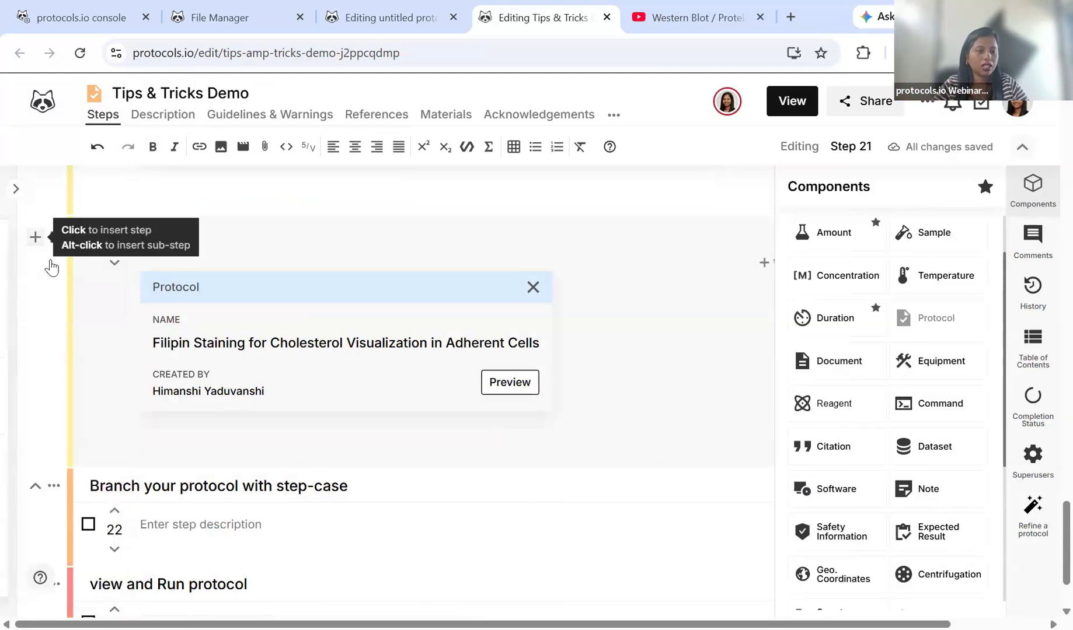
Add step 22 below the linked protocol and insert a Safety Information component reading "please careful"
click(37, 240)
scroll(175, 409, down, 2)
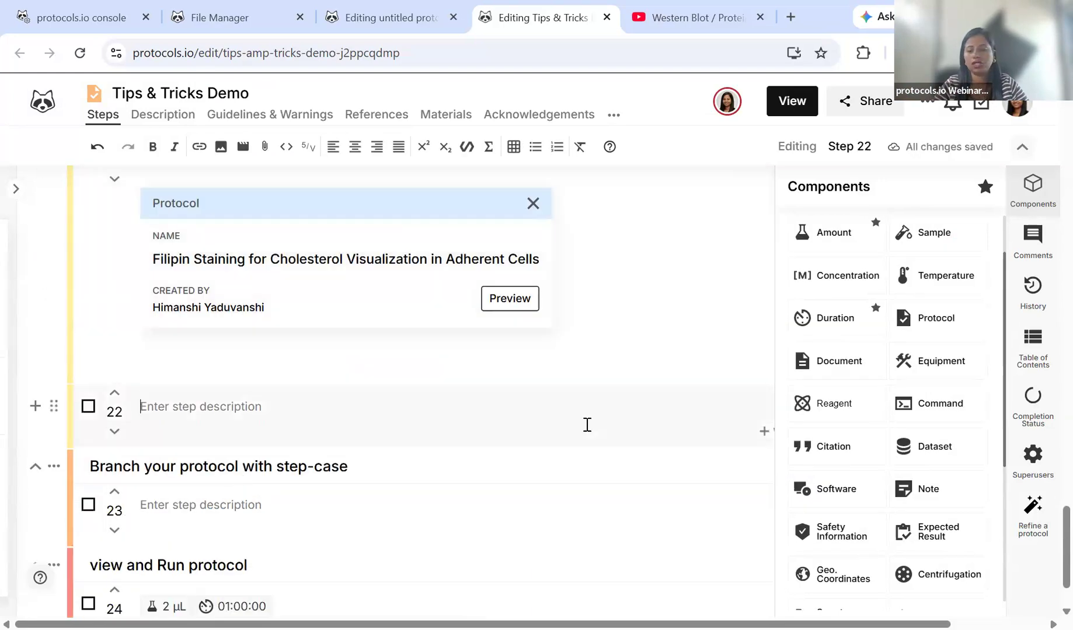
scroll(836, 383, down, 3)
click(838, 367)
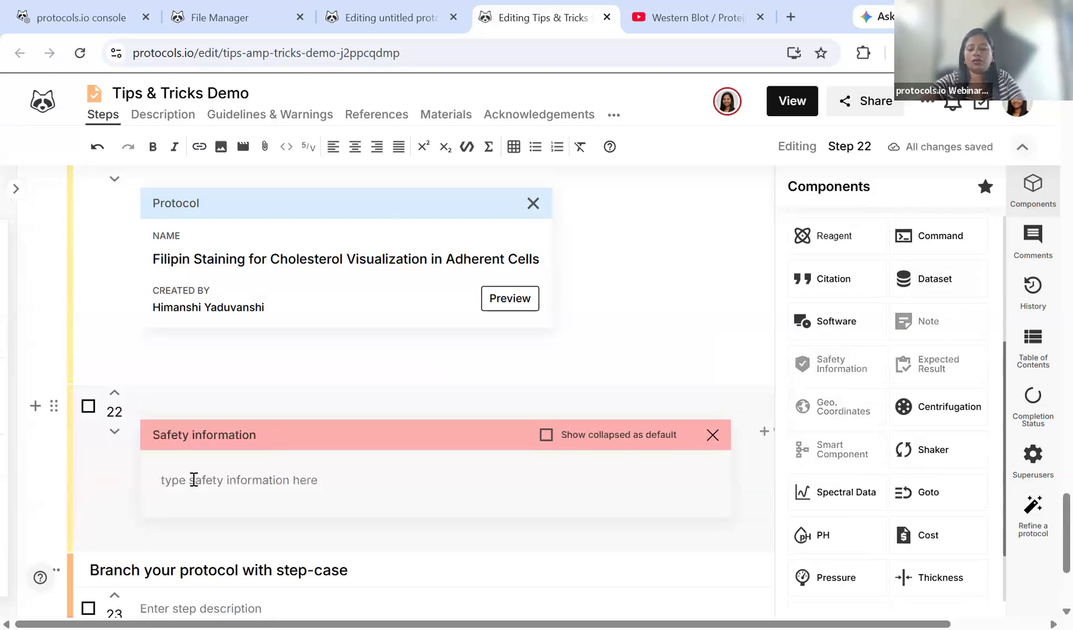
text(pleas)
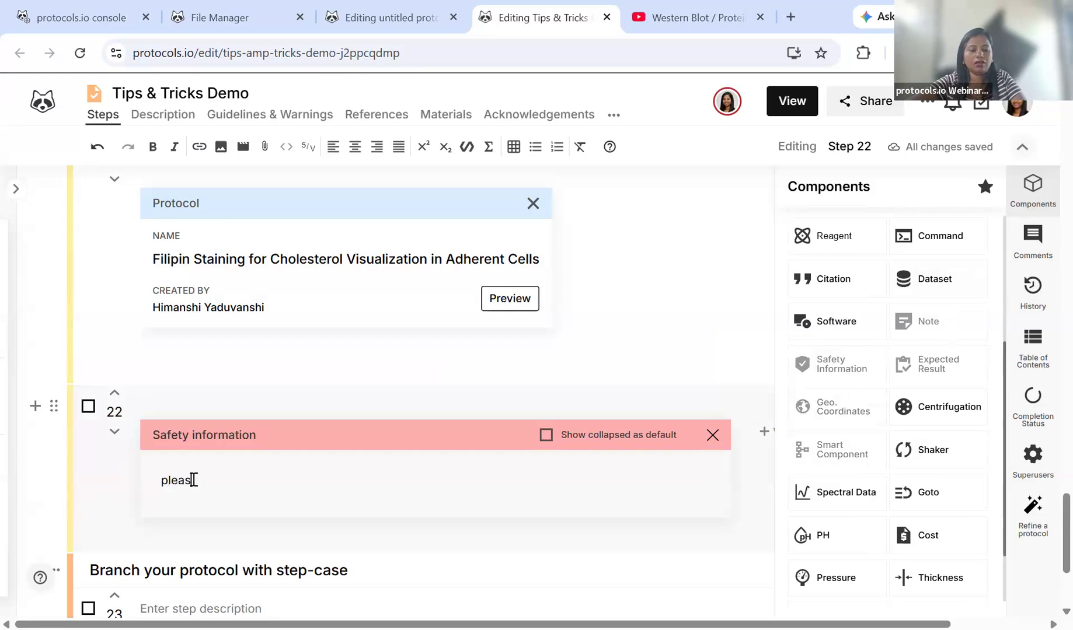
text(e care ful)
key(Left)
key(Left)
key(BackSpace)
click(259, 483)
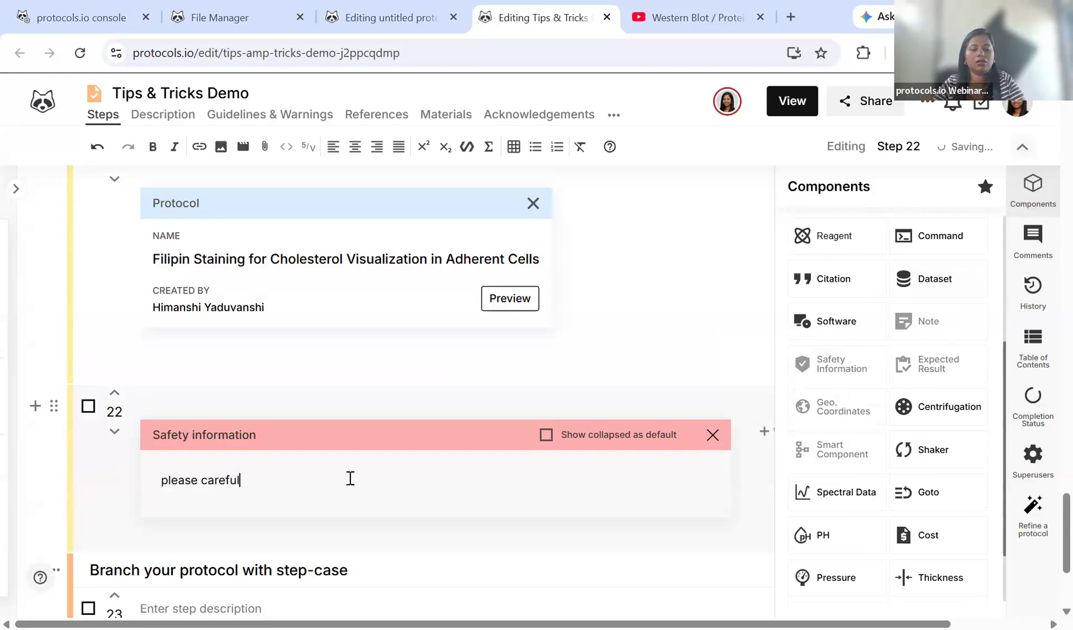
Insert a Note component below the safety information in step 22 with the text "do it twice."
click(358, 540)
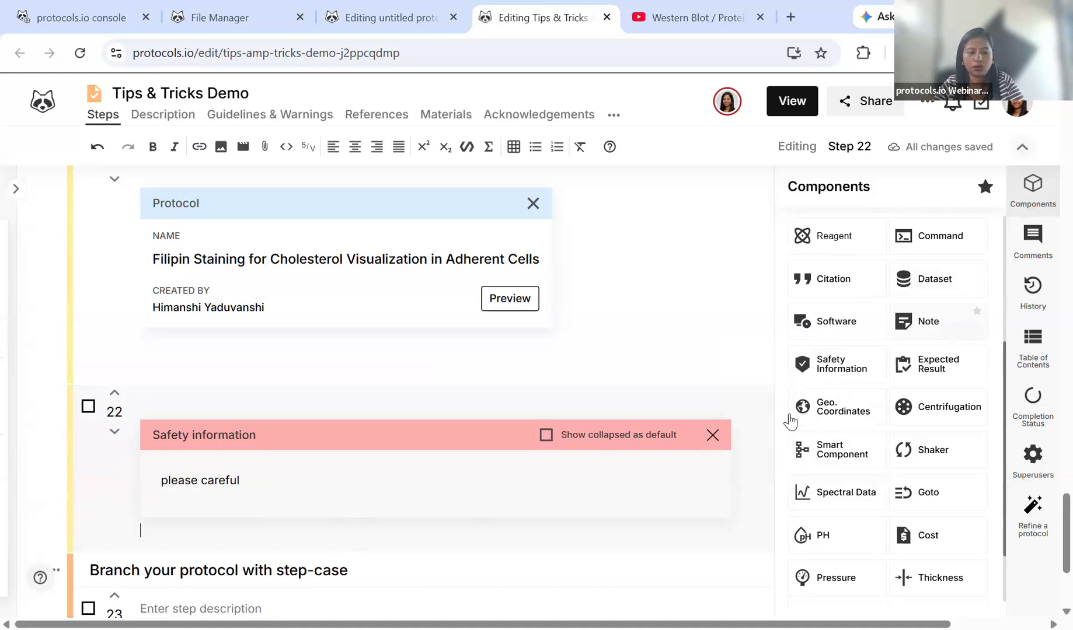
click(934, 322)
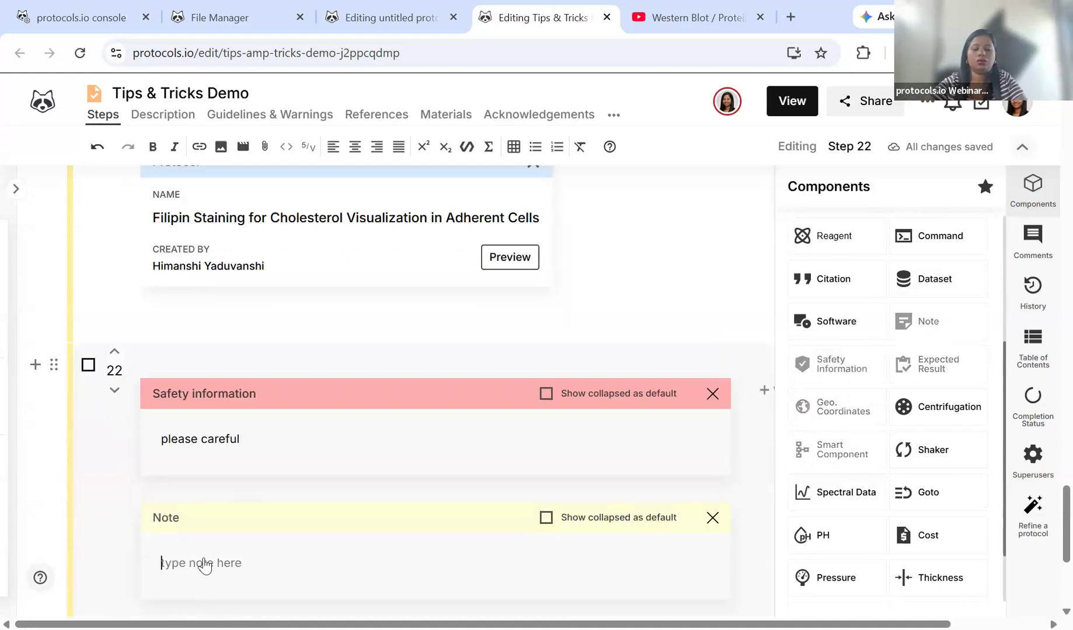
text(do it twice.)
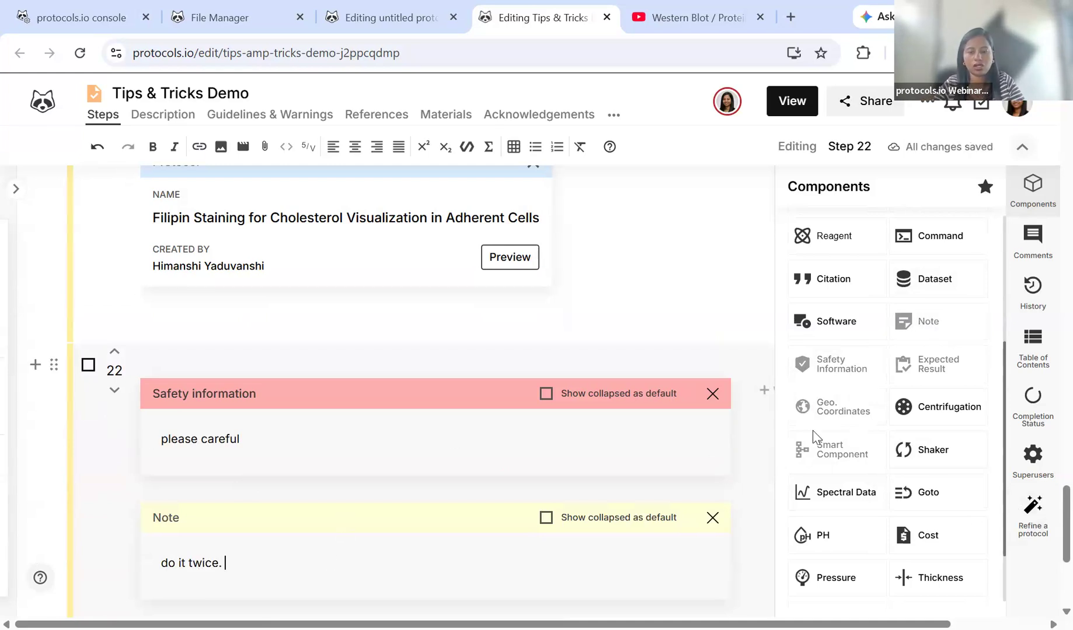
Add a step-case titled "spleen" to step 23 in the "Branch your protocol with step-case" section
scroll(247, 454, down, 4)
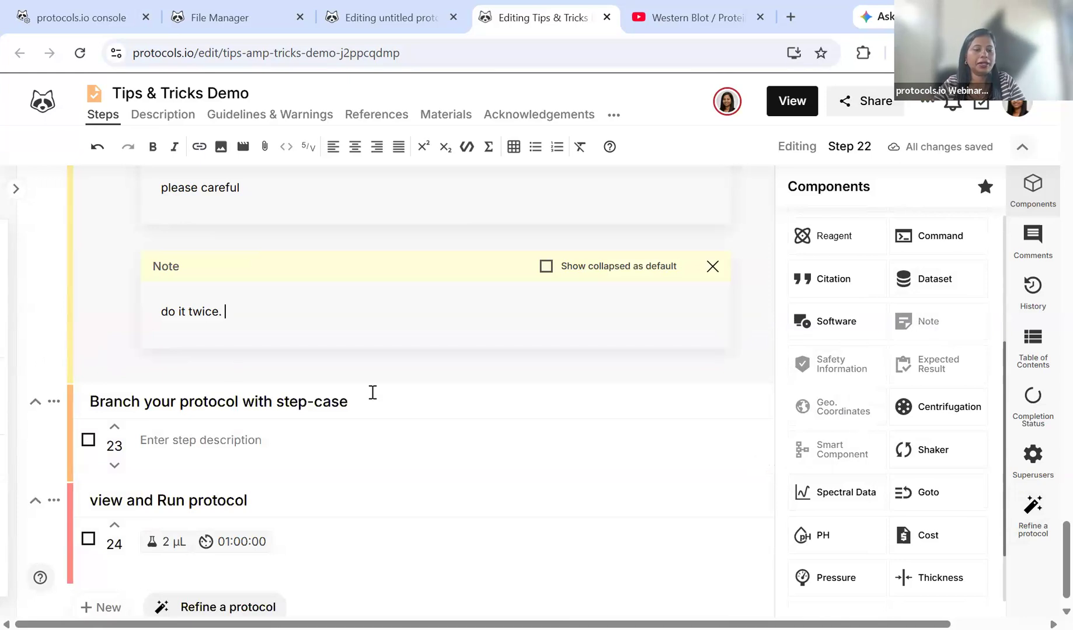
click(208, 438)
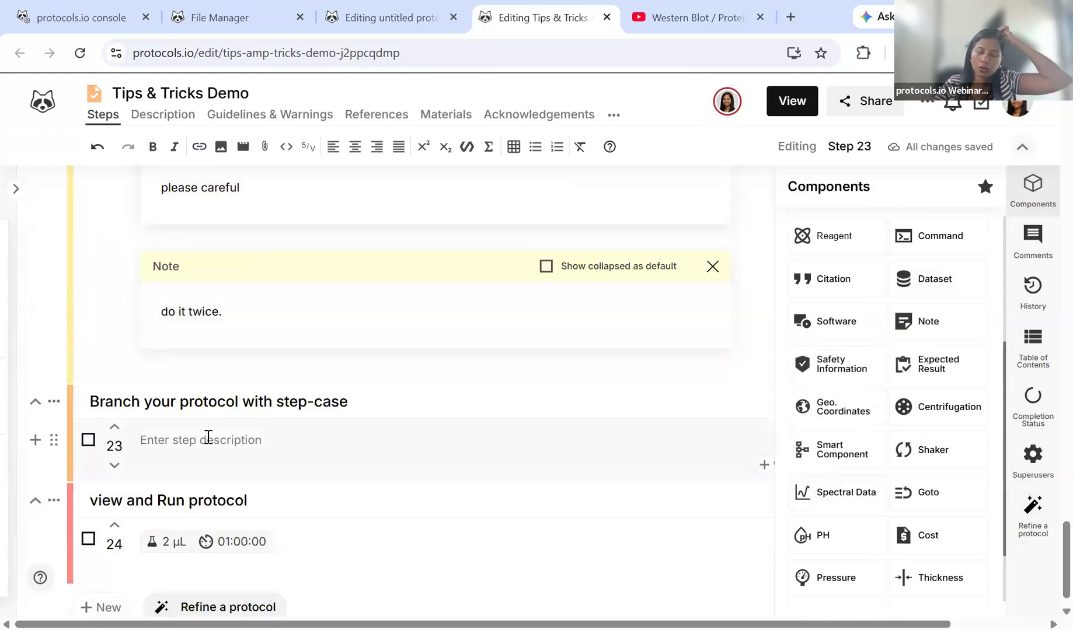
click(16, 189)
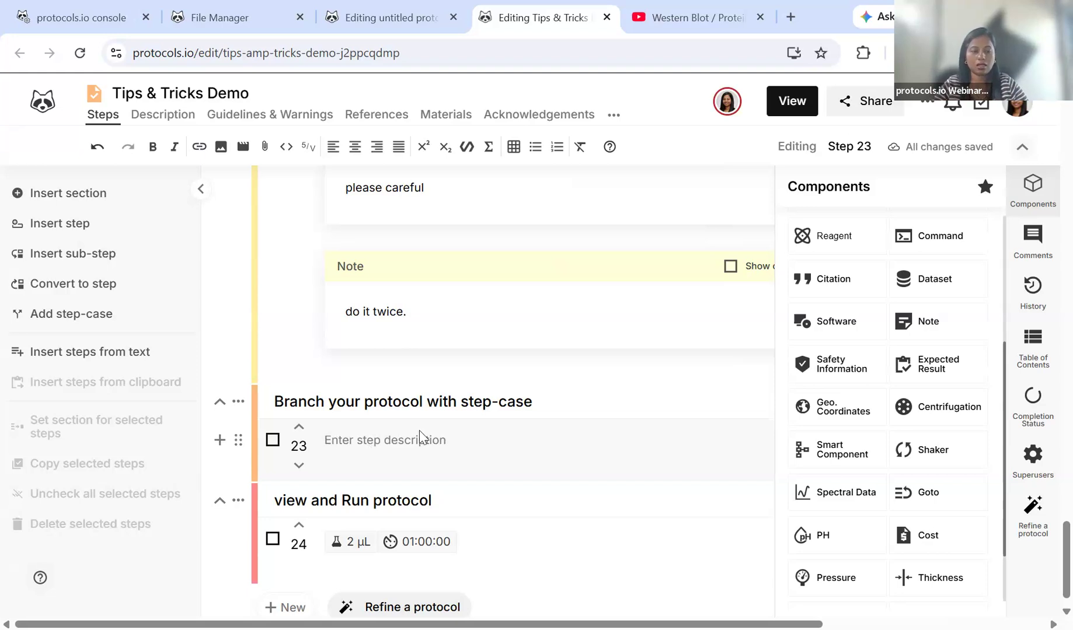
click(83, 322)
click(346, 173)
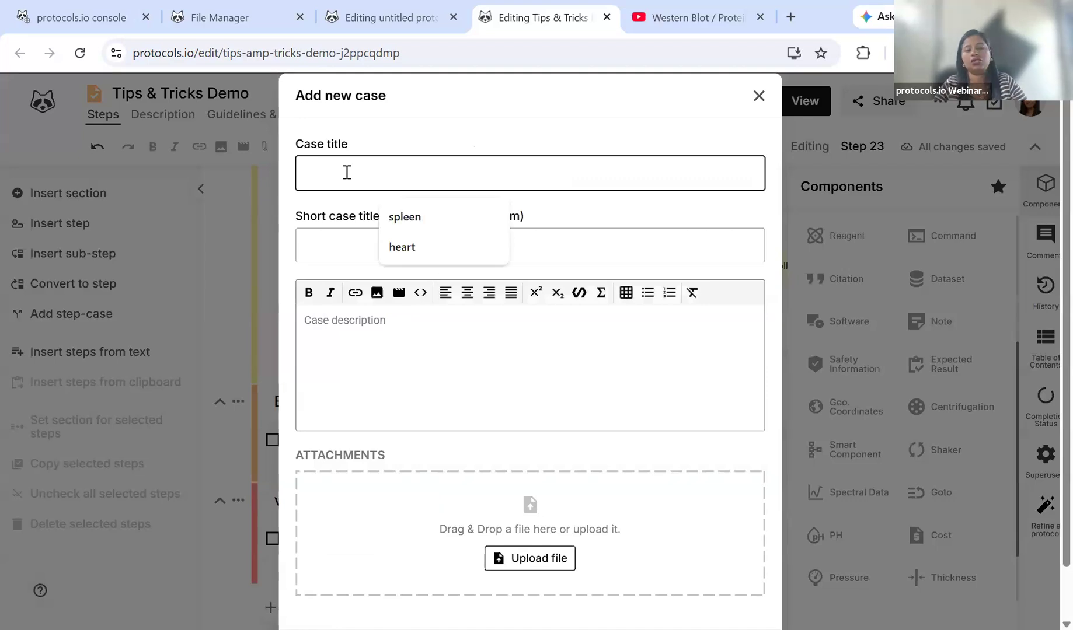
click(398, 220)
scroll(525, 280, down, 1)
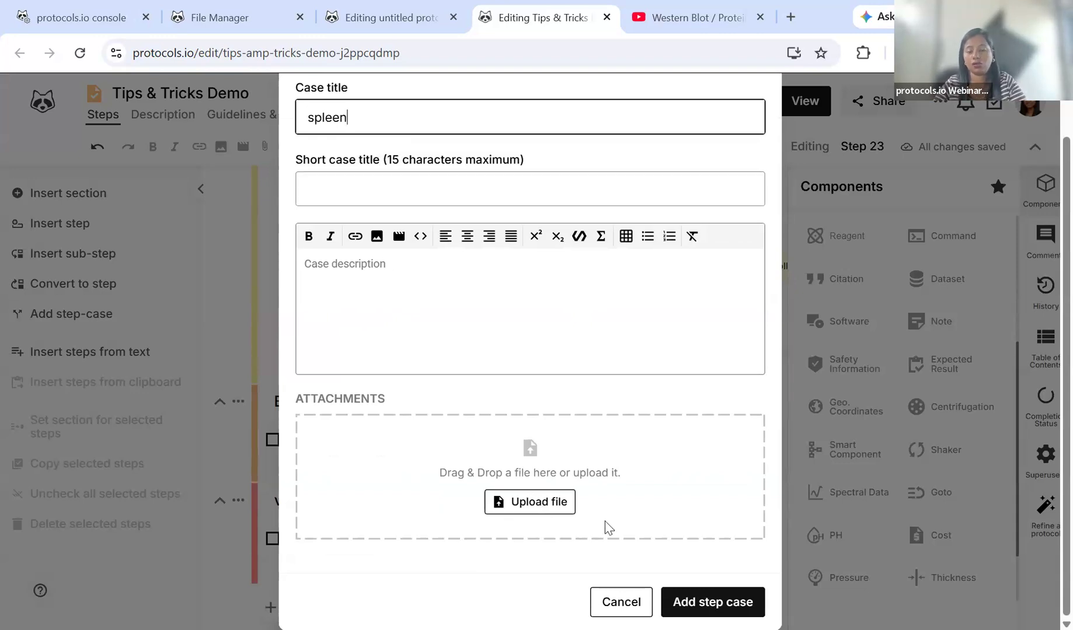
click(706, 604)
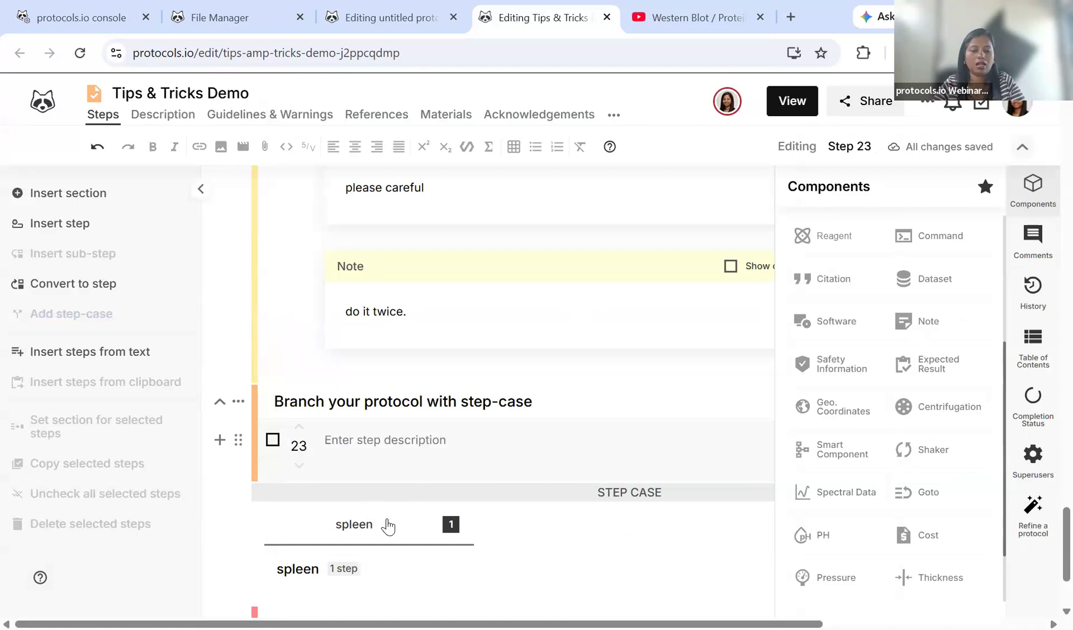
Add a second case to step 23's step-case with the title "heart" and the short title "abc"
scroll(431, 520, down, 1)
scroll(434, 520, down, 2)
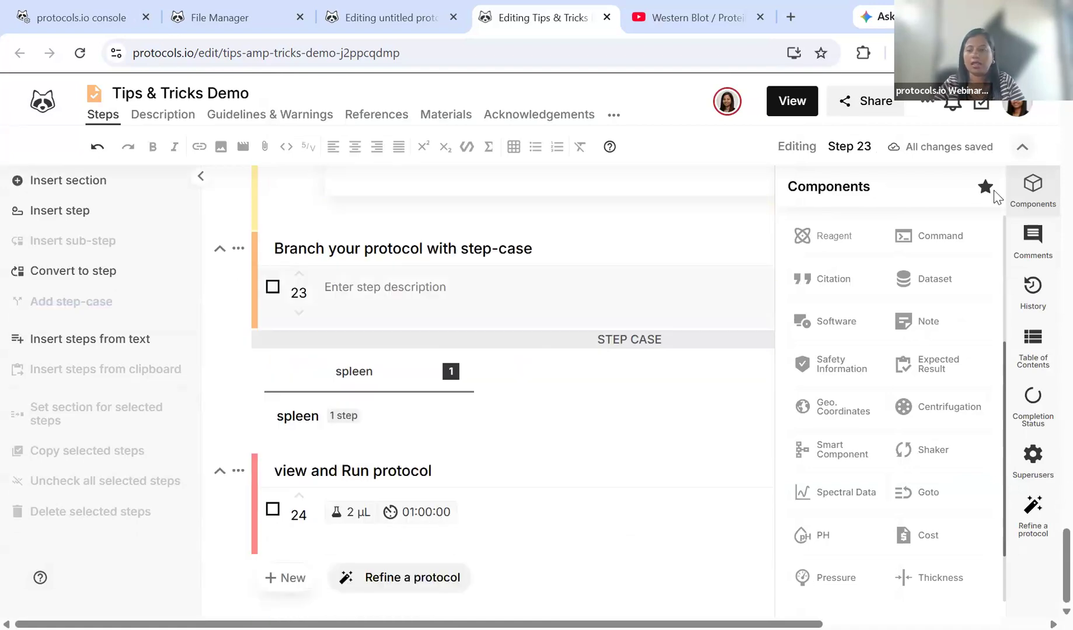
click(201, 176)
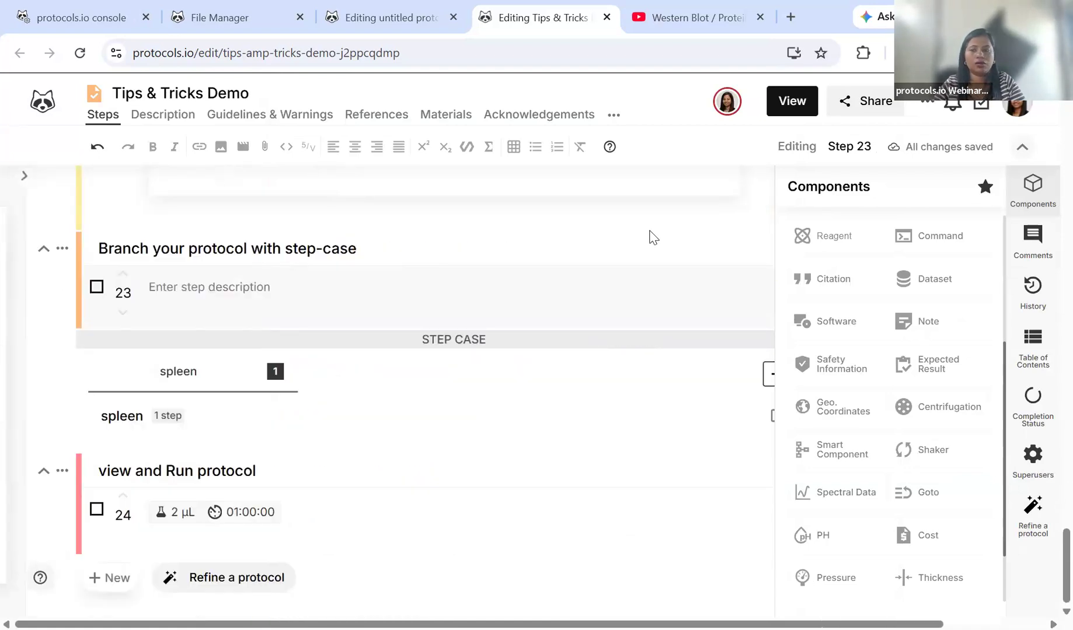
click(1033, 190)
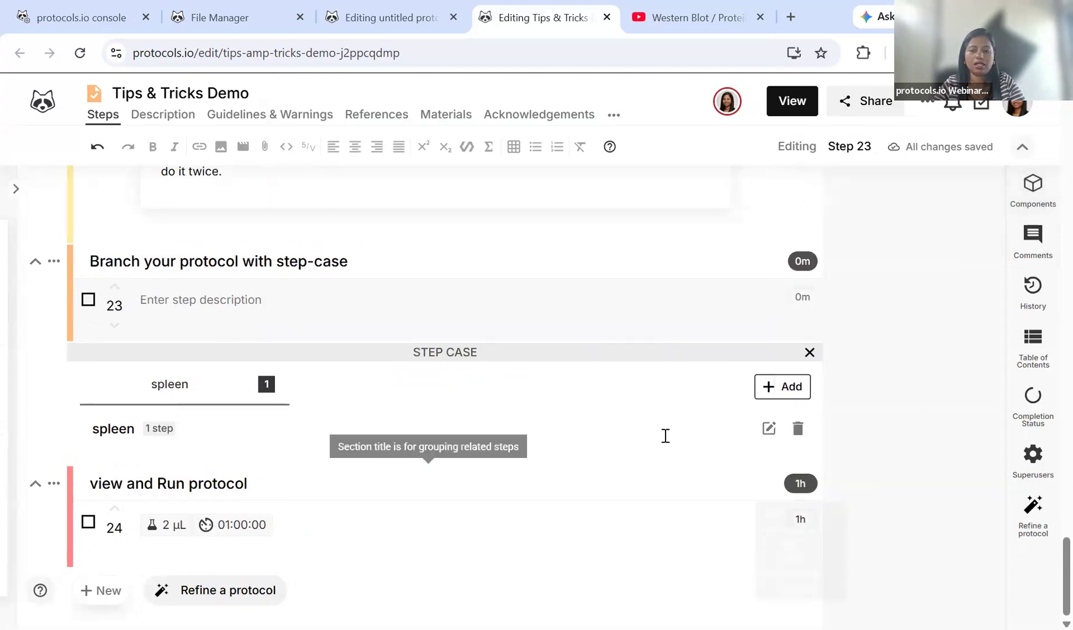
click(773, 385)
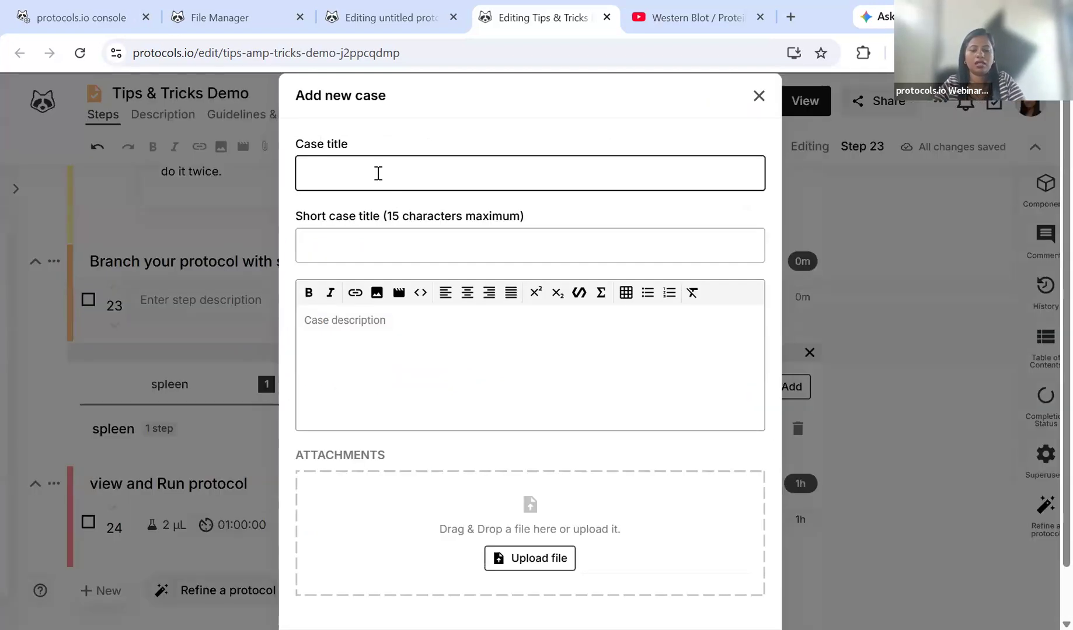
click(377, 173)
text(heart)
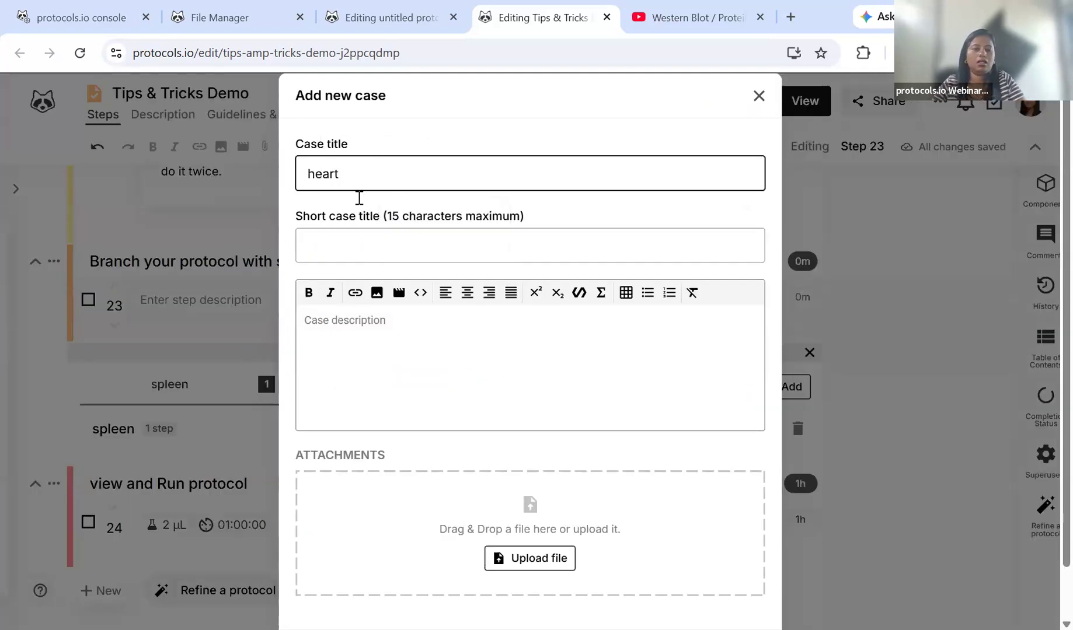
scroll(409, 226, down, 1)
click(410, 195)
text(abc)
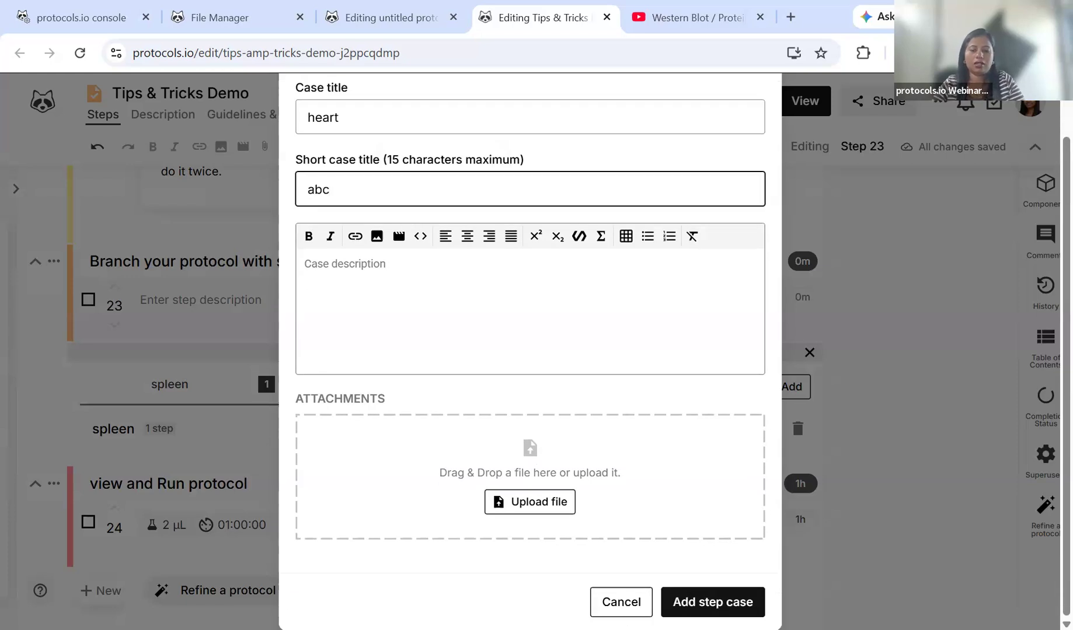
click(697, 603)
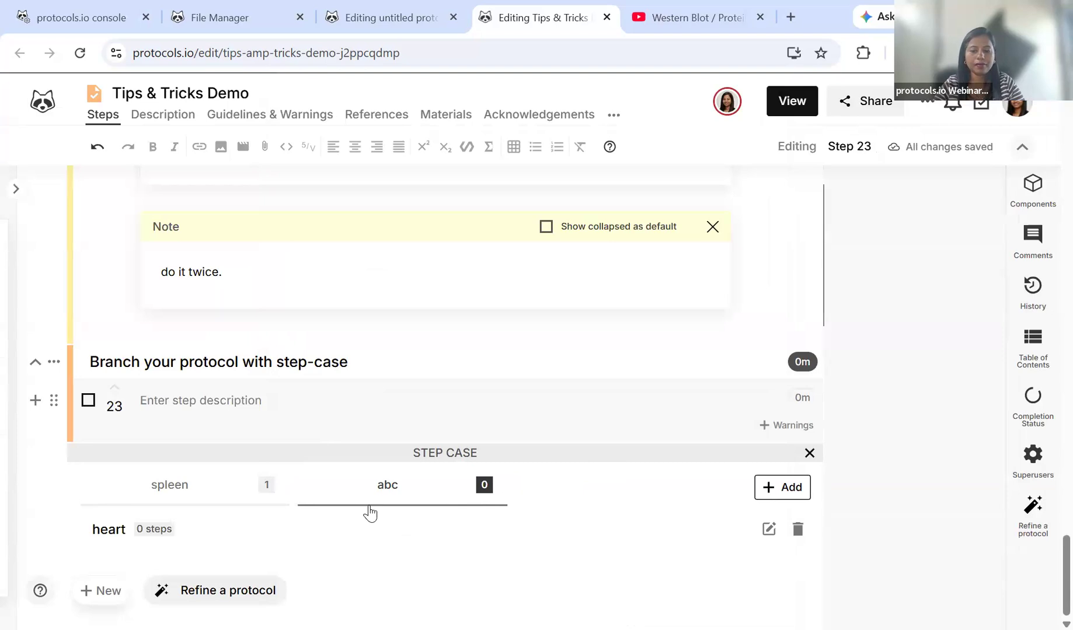
Add a step with the description "spleen only" under the spleen case of step 23
click(184, 493)
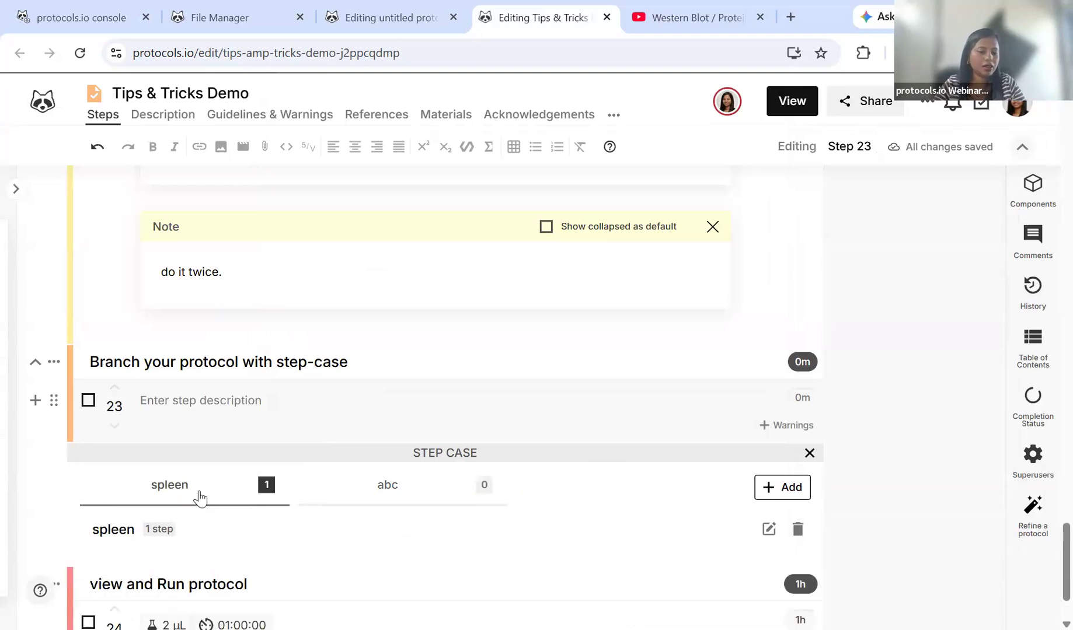
scroll(201, 498, down, 2)
click(35, 299)
text(spleen only)
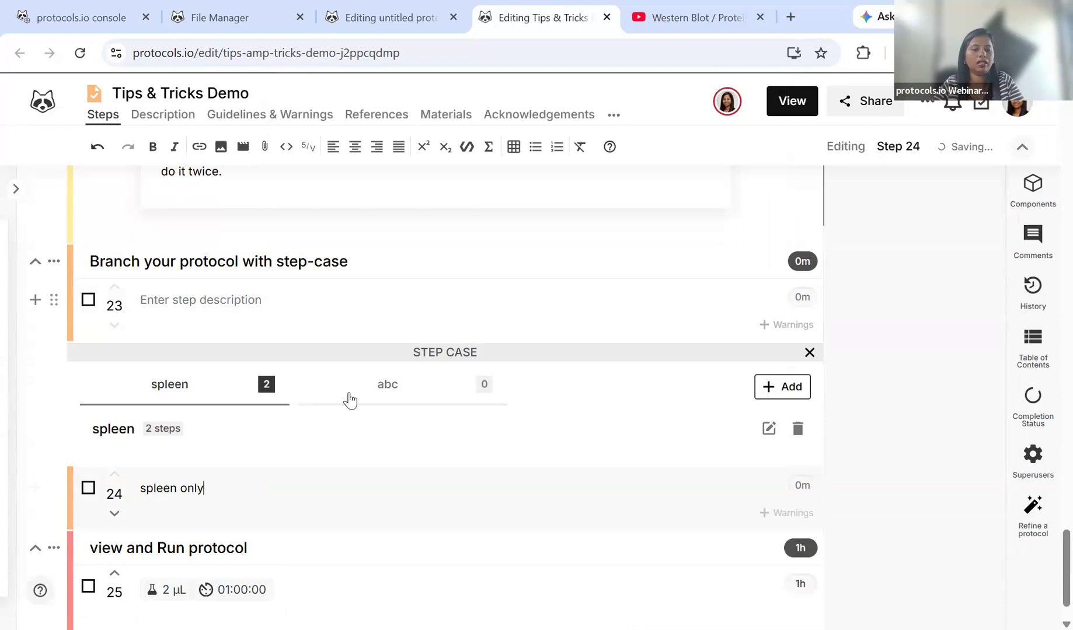
Add a step under the heart case of step 23 with the description "heart only do wash twice."
click(354, 388)
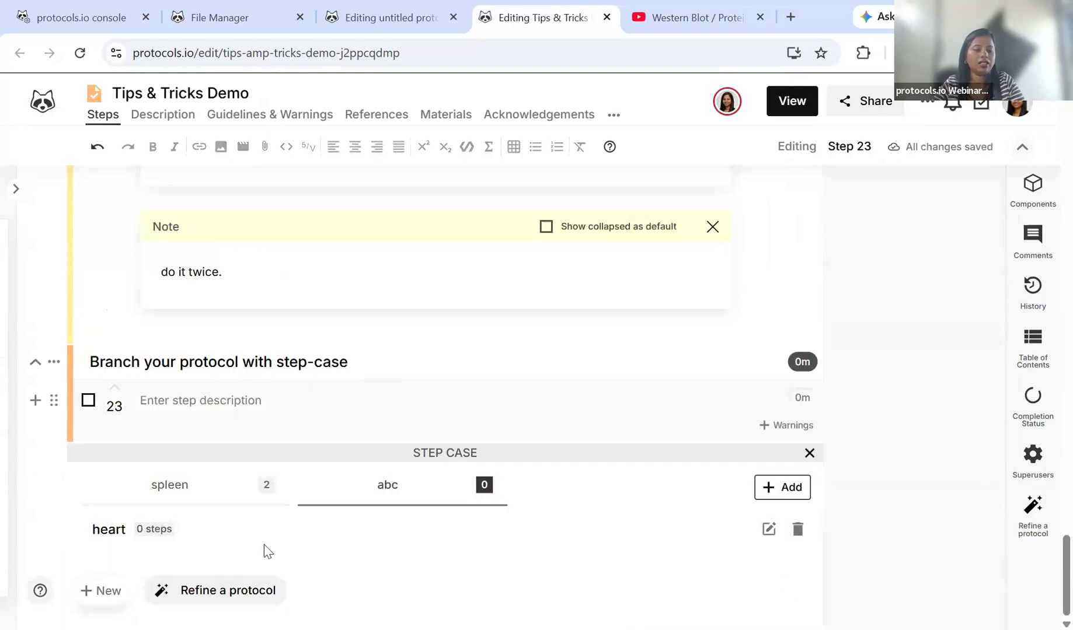
click(35, 400)
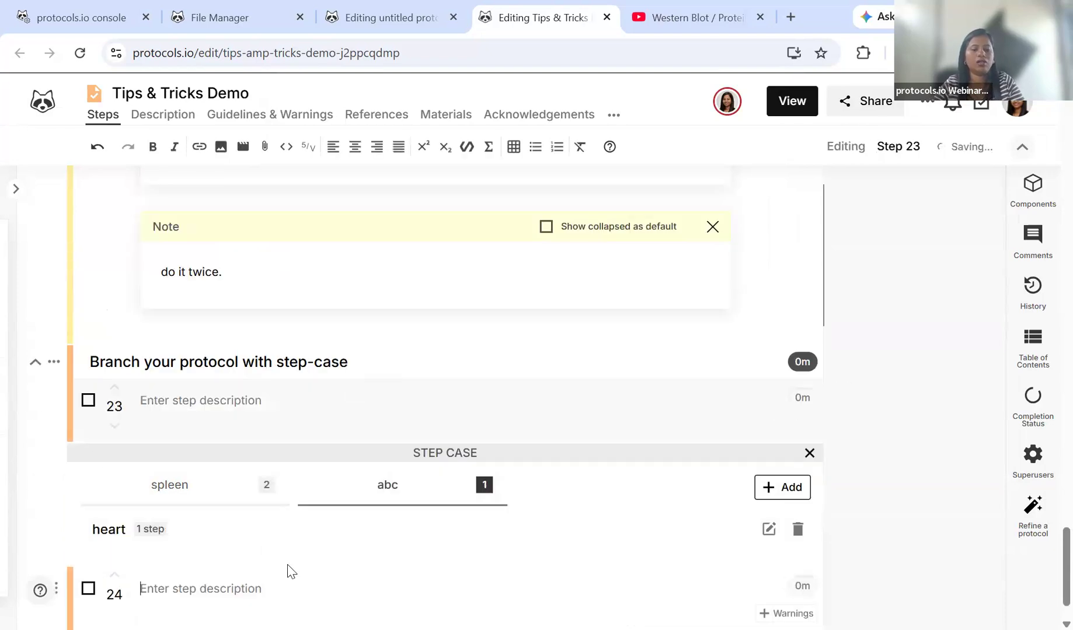
click(230, 588)
text(heart only do wash)
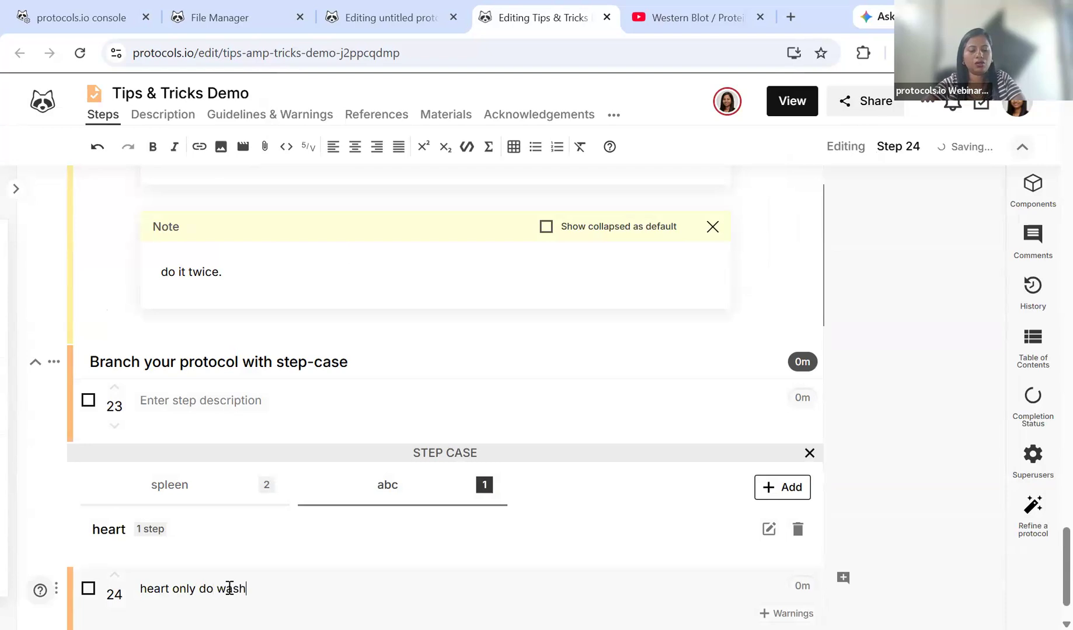
text( twice.)
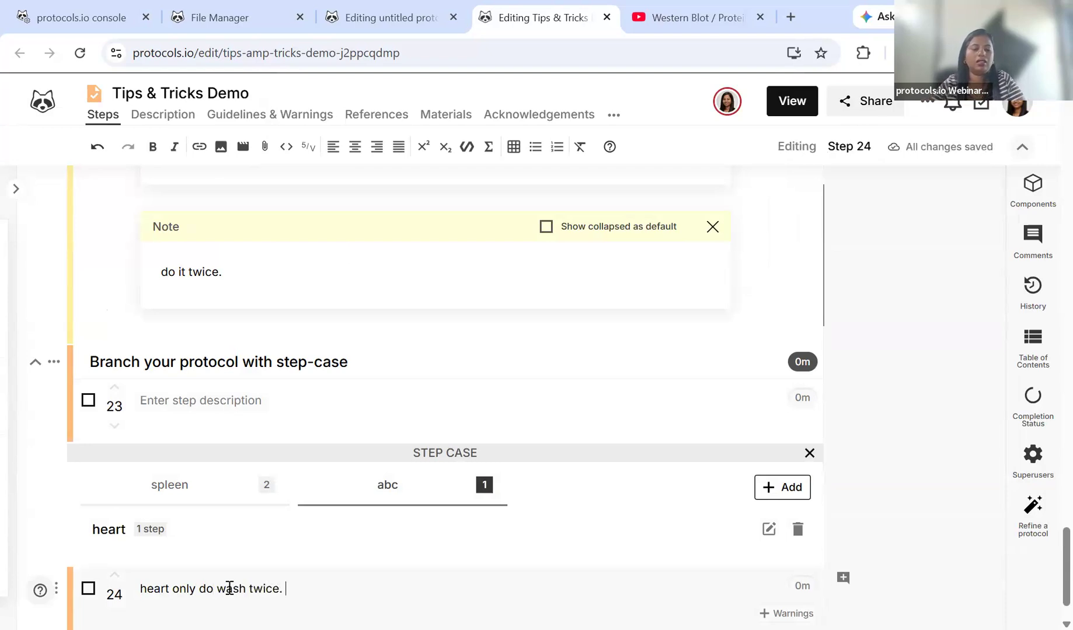
Reword the heart case's step 24 description to "for heart, do wash twice."
click(143, 588)
text(for)
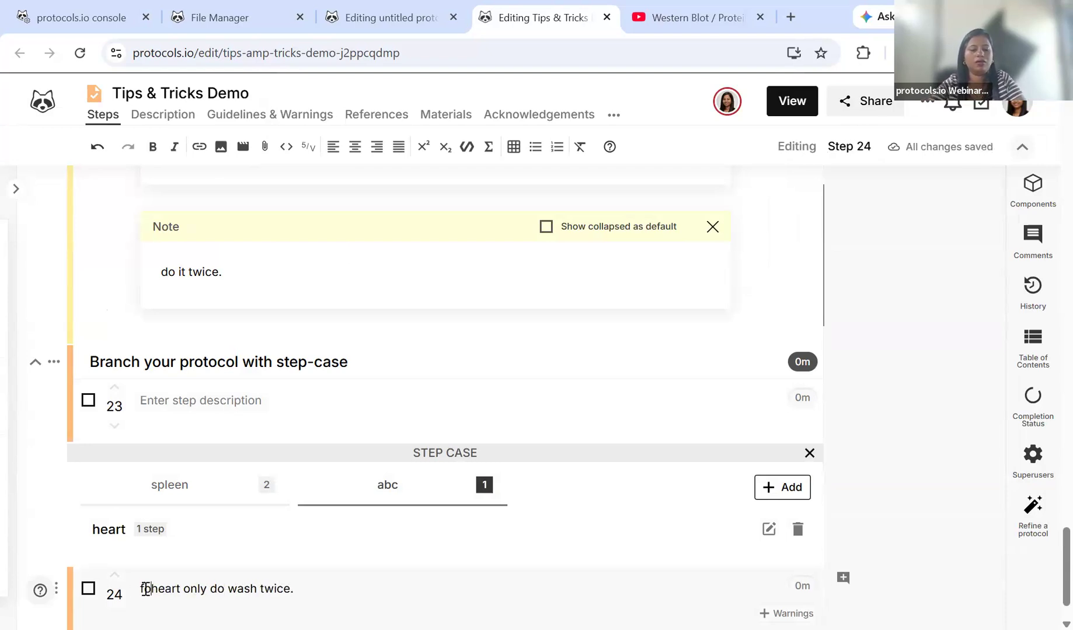
key(Right)
key(Right)
key(Right)
key(Right)
key(Right)
key(Right)
key(Right)
key(Right)
key(Right)
key(Right)
key(BackSpace)
key(BackSpace)
key(BackSpace)
key(BackSpace)
key(BackSpace)
text(,)
scroll(357, 535, down, 1)
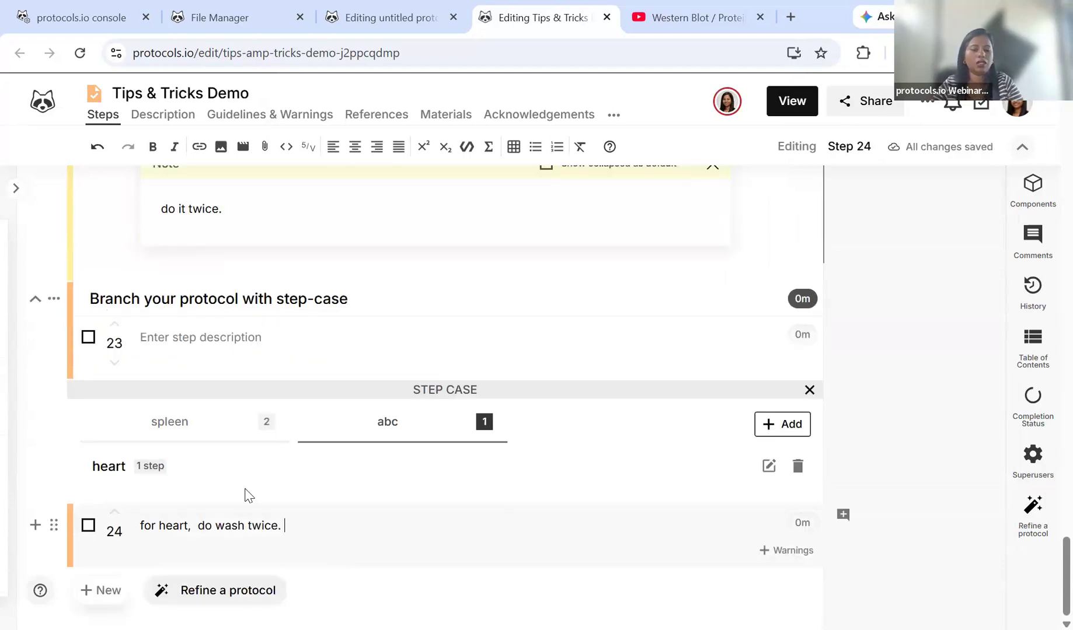
Switch back and forth between the spleen and abc cases to compare the steps each branch contains
click(201, 425)
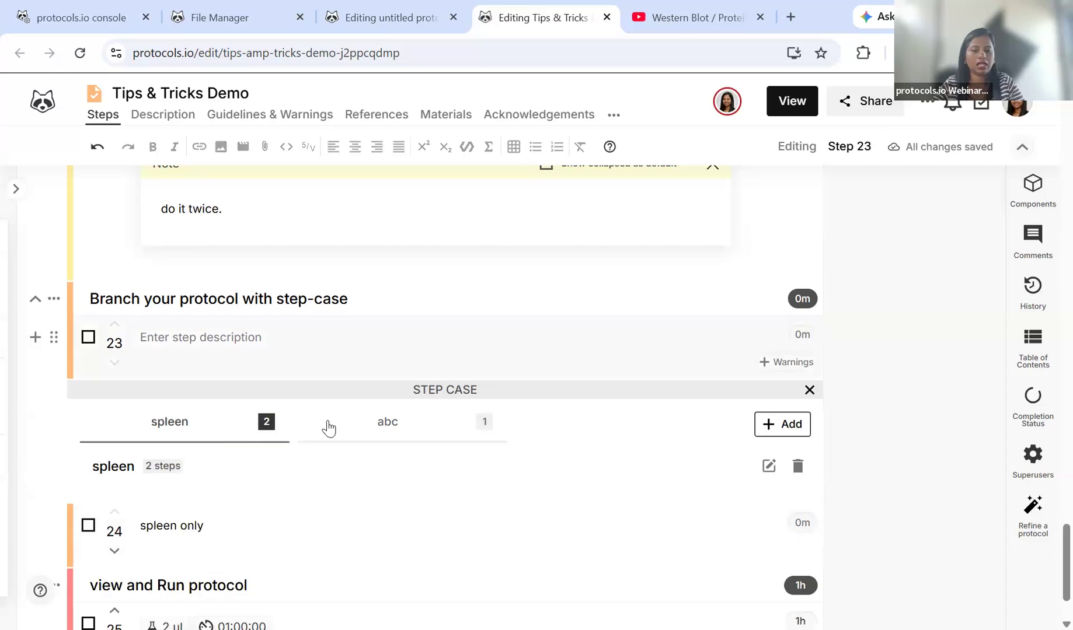
click(371, 432)
click(182, 450)
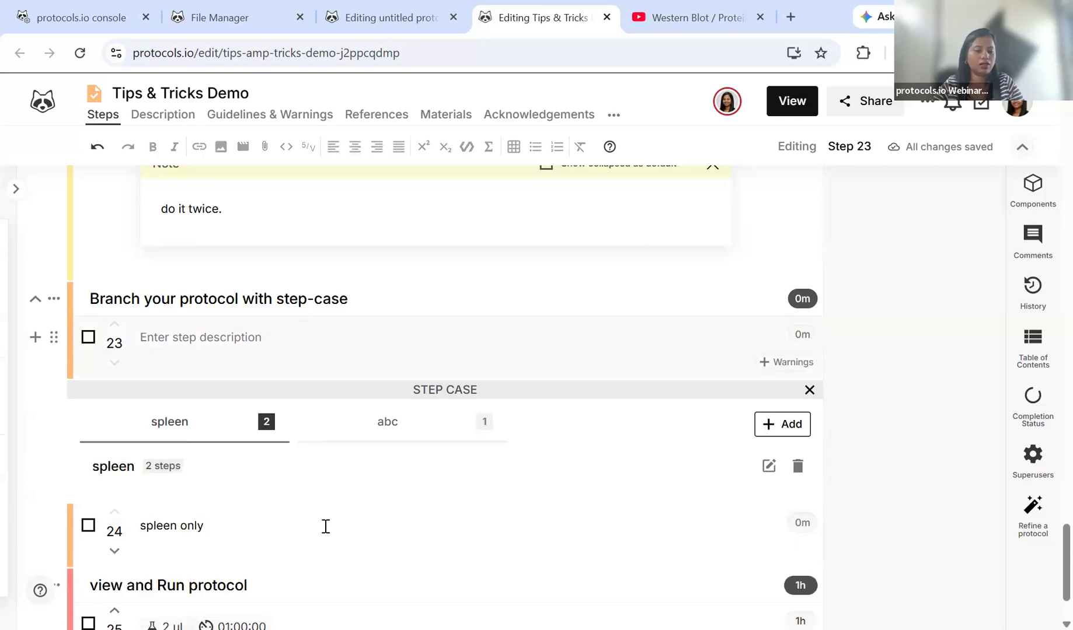
scroll(347, 484, down, 2)
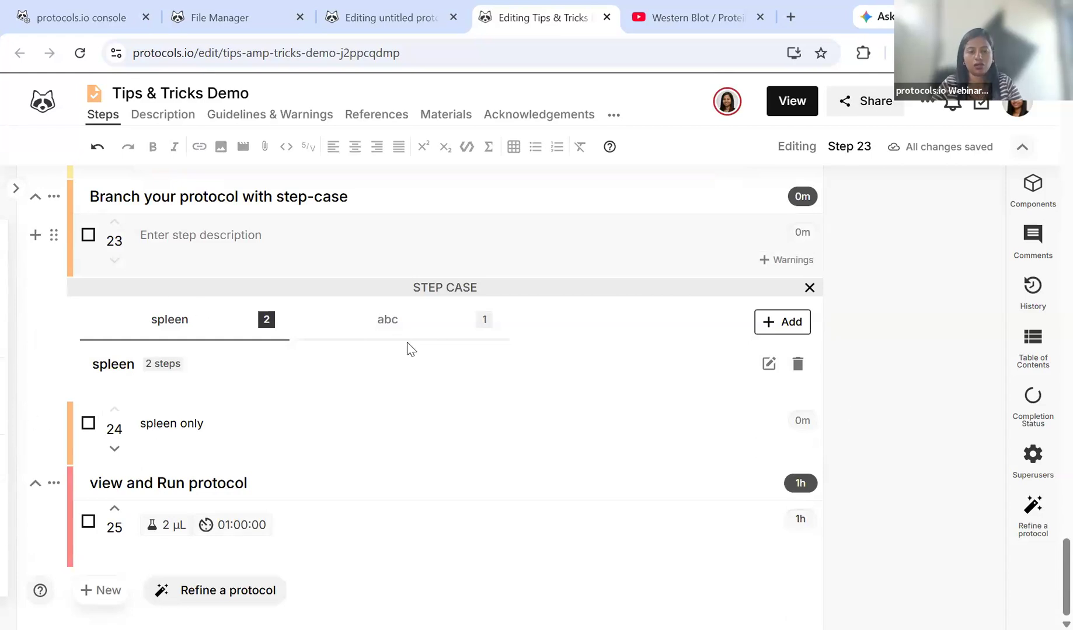
click(403, 319)
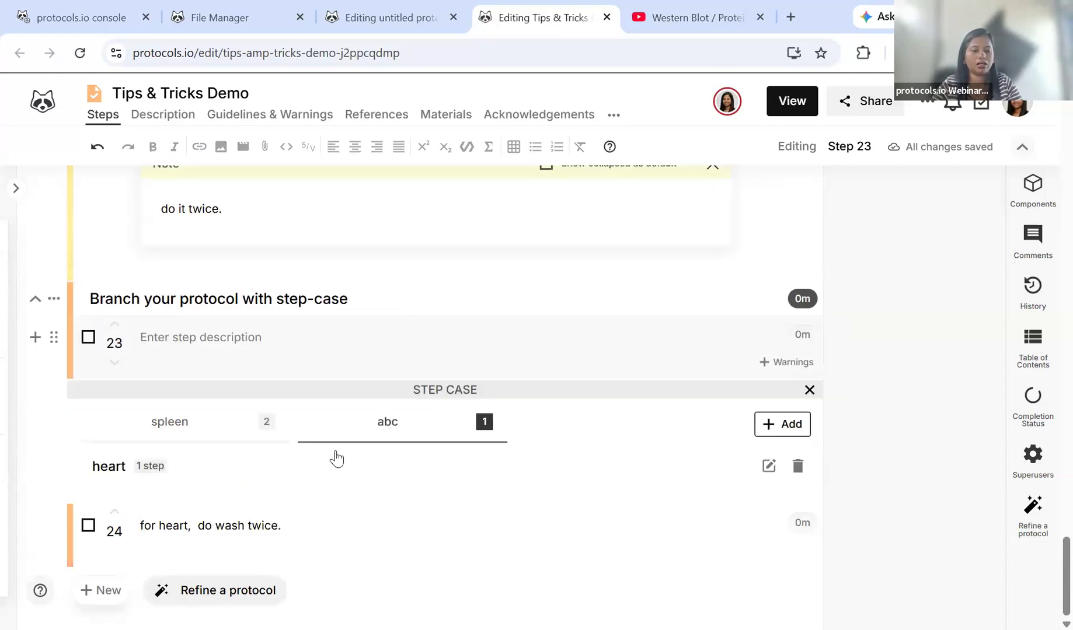
click(191, 423)
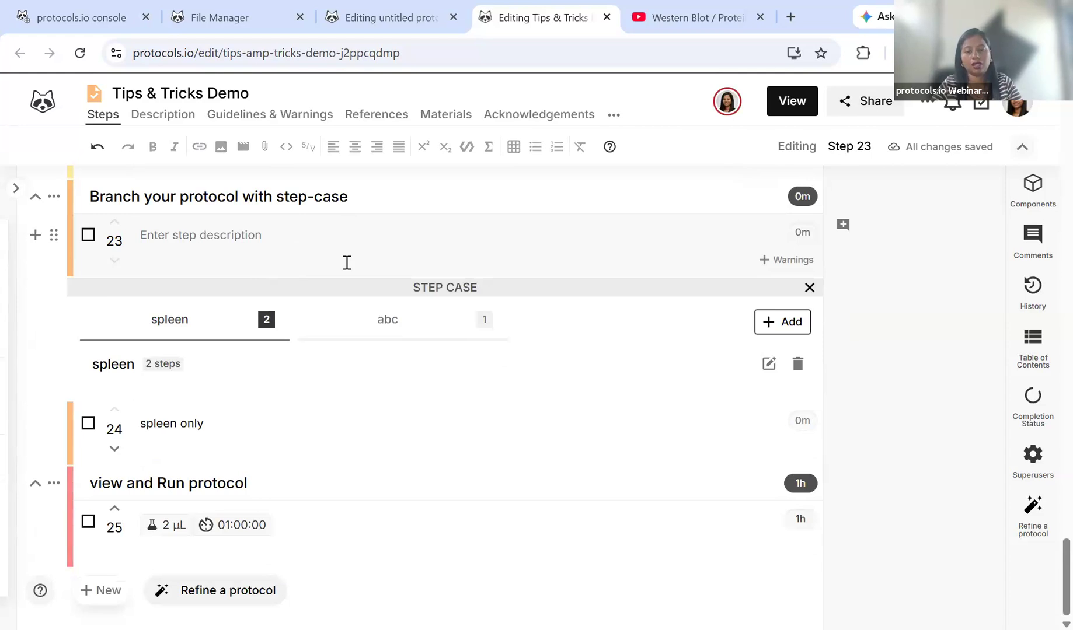
click(764, 322)
click(758, 96)
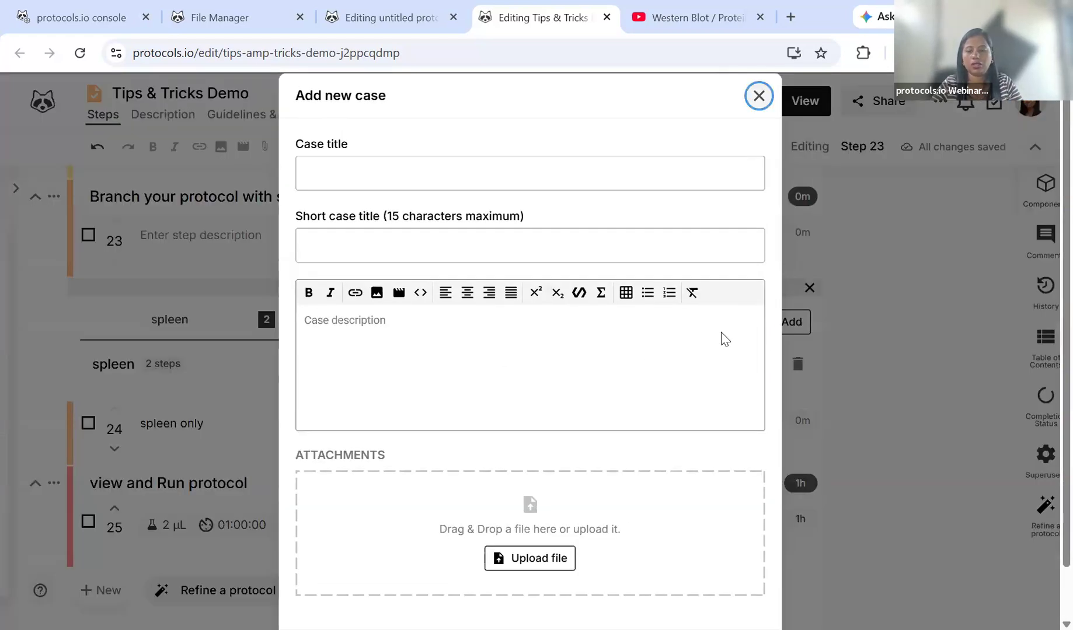
click(769, 365)
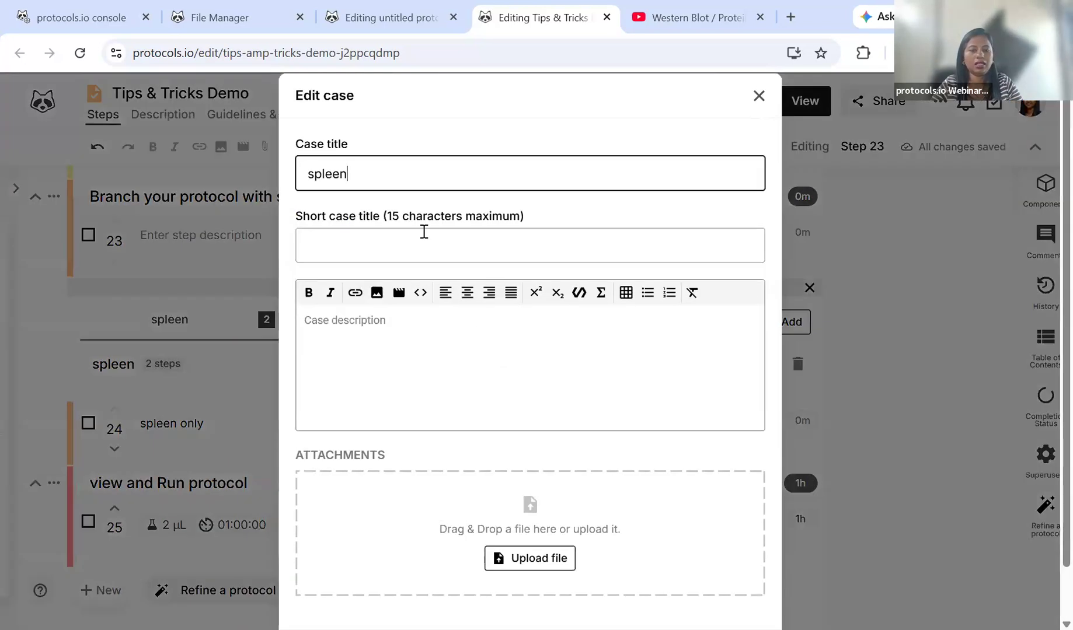
click(758, 95)
Remove the short title "abc" from the heart case and save the case
click(412, 319)
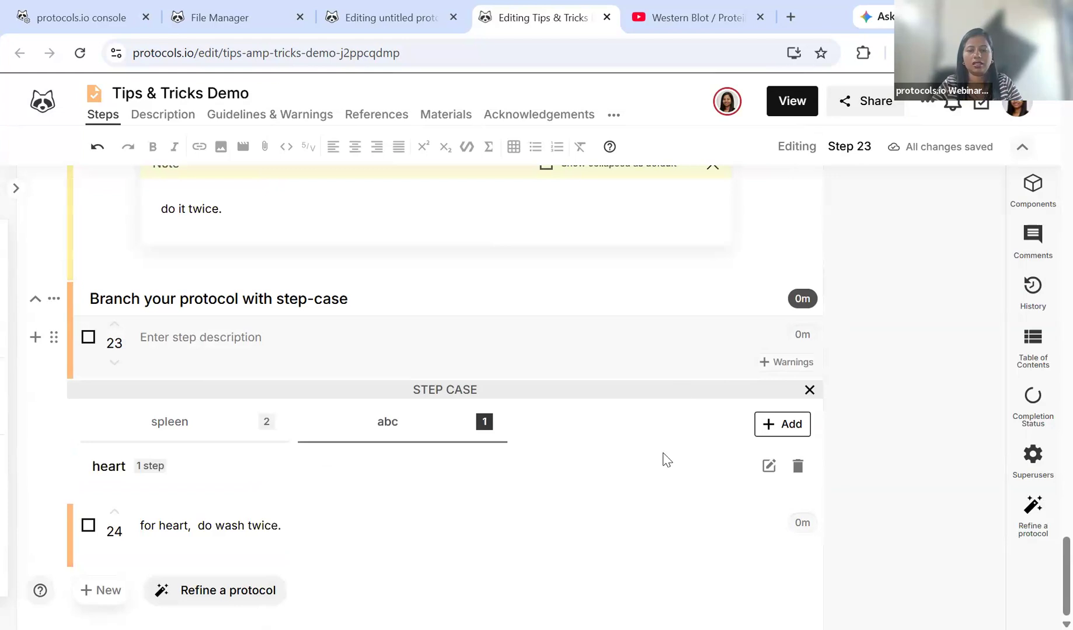
click(768, 466)
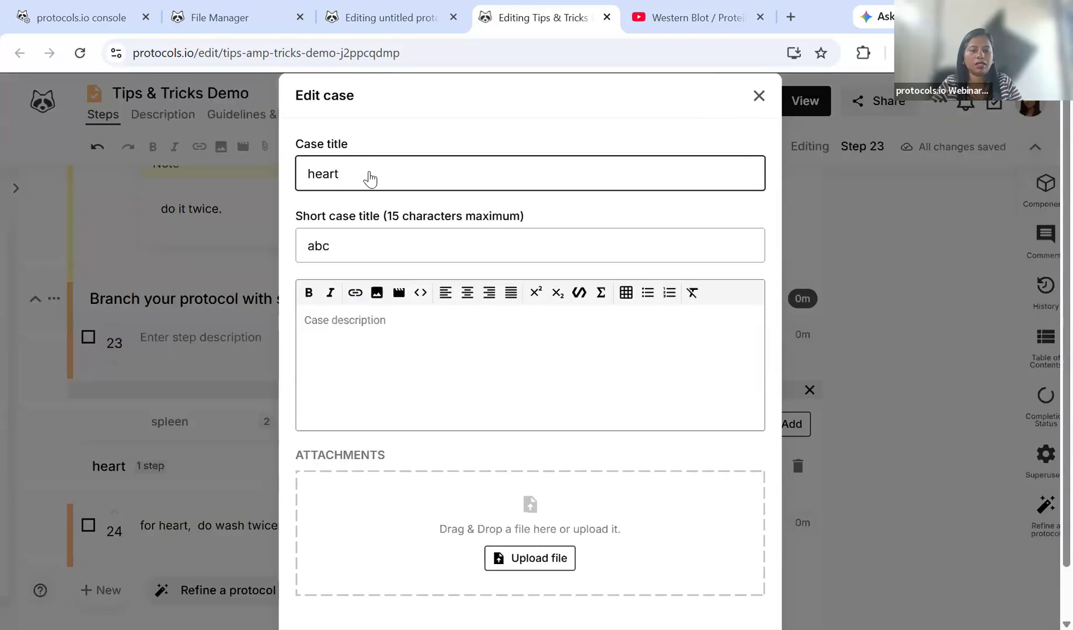
scroll(671, 526, down, 1)
click(328, 188)
double_click(330, 186)
key(BackSpace)
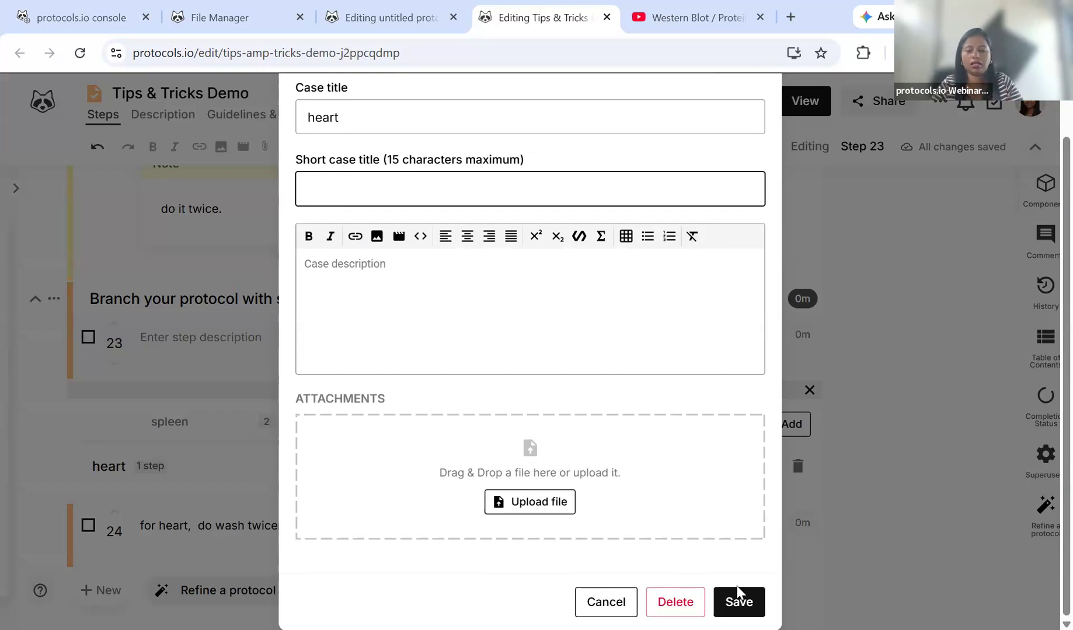
click(740, 602)
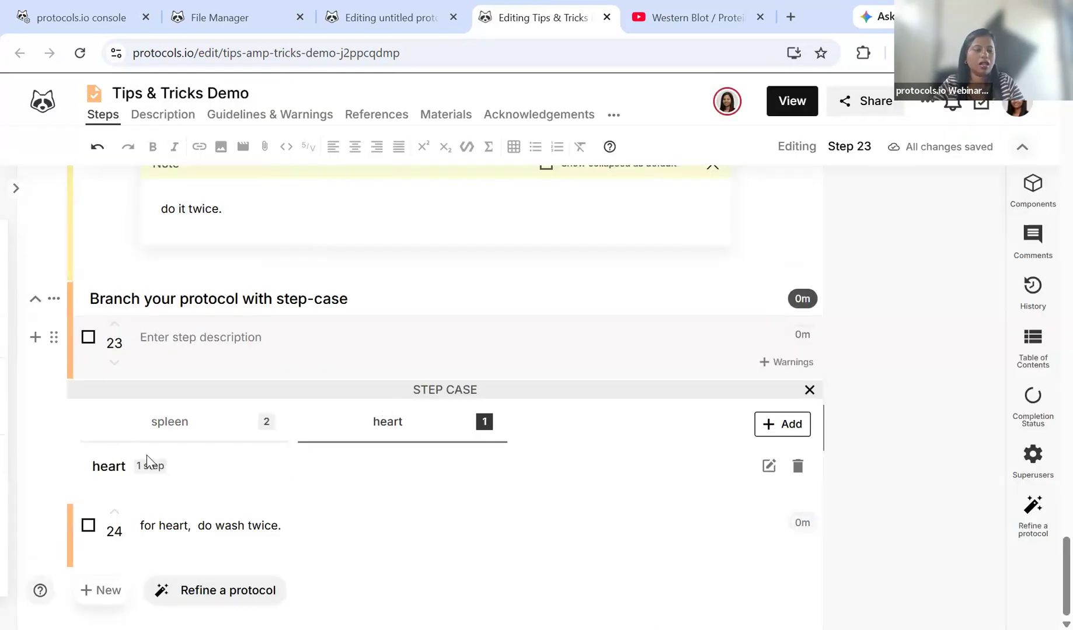
Switch back to the spleen case and look over its branch and the section following it
click(164, 422)
scroll(489, 408, down, 2)
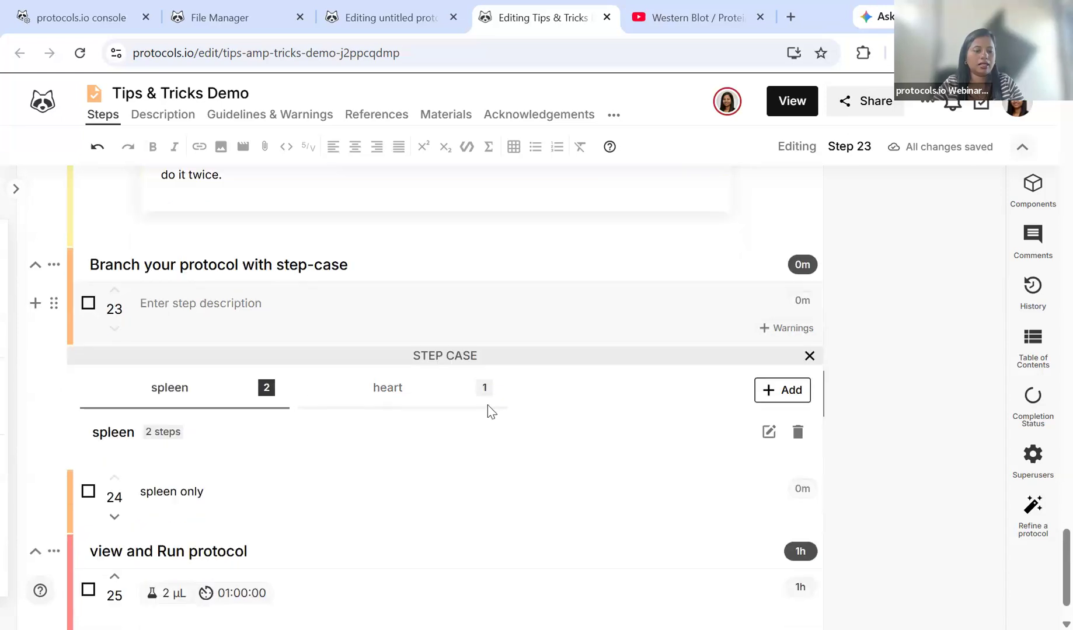
click(266, 505)
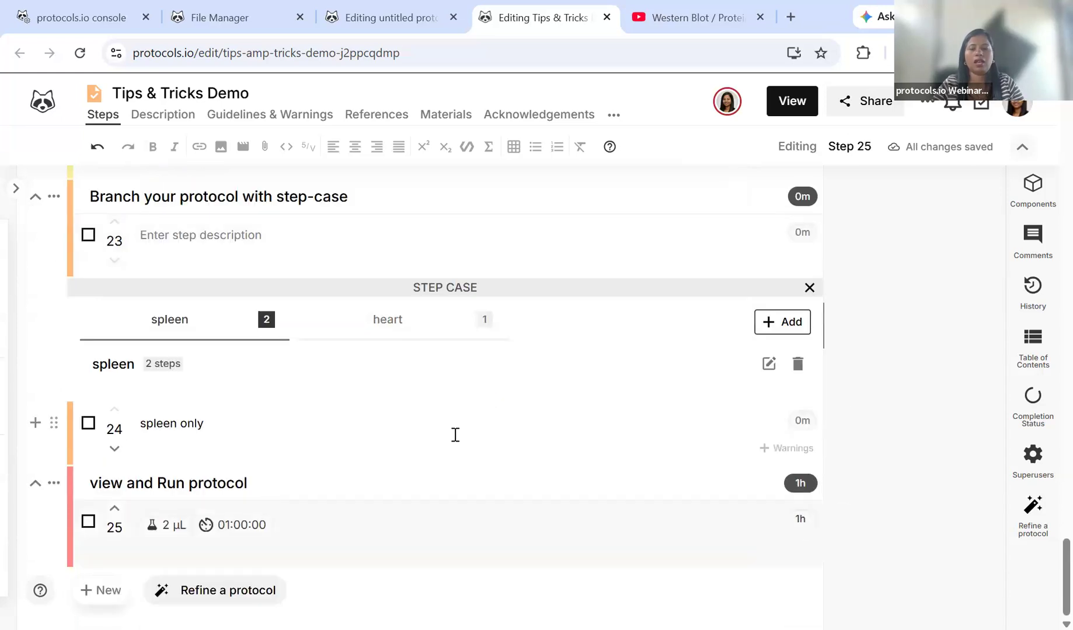
Open the protocol in view mode and look through its components, table, plate map, safety information, note and step-case
click(848, 114)
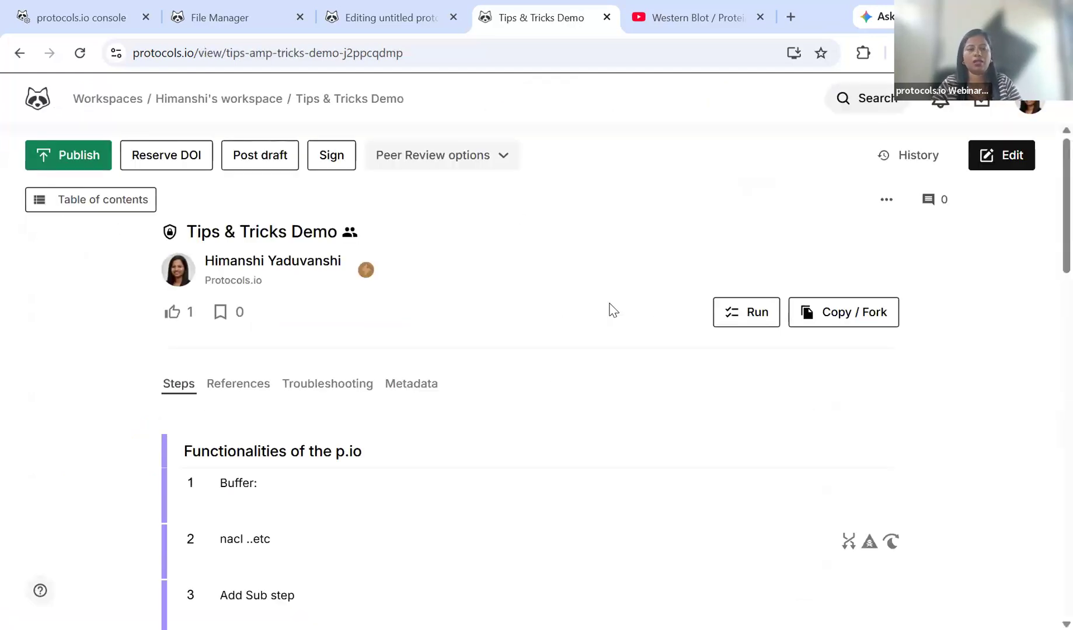
scroll(613, 309, down, 4)
scroll(613, 310, up, 3)
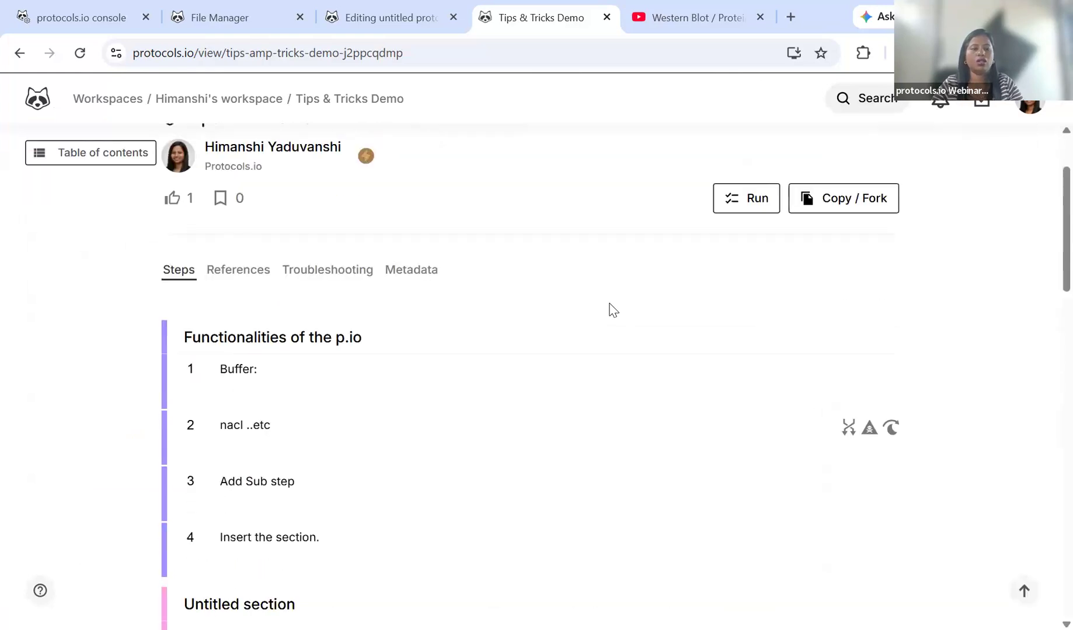
scroll(613, 309, down, 10)
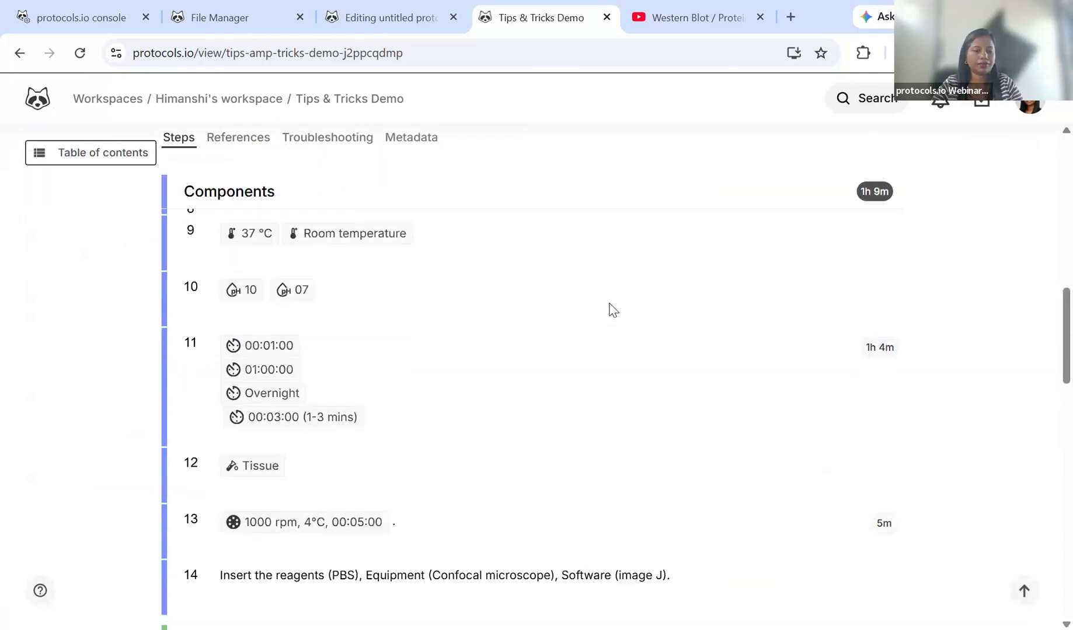
scroll(613, 309, down, 3)
scroll(612, 309, down, 6)
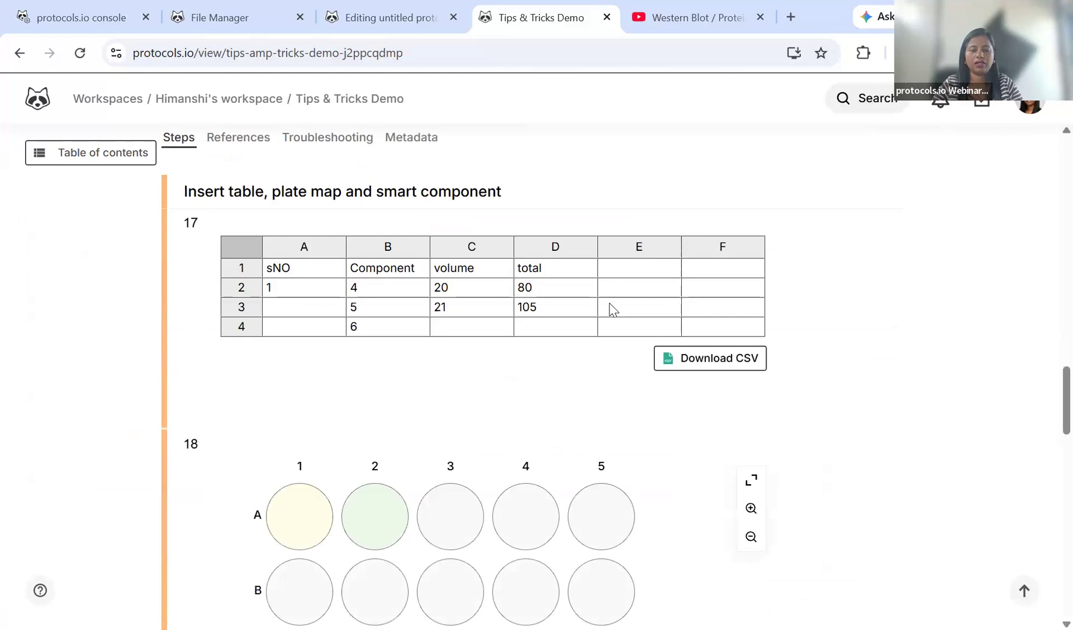
scroll(612, 309, down, 15)
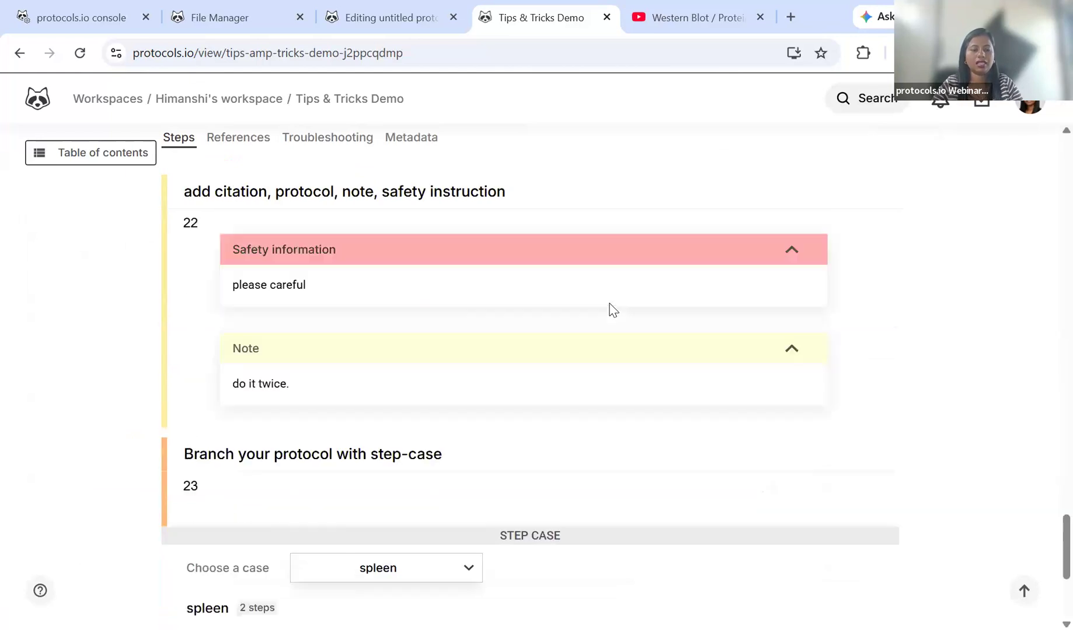
scroll(613, 310, up, 15)
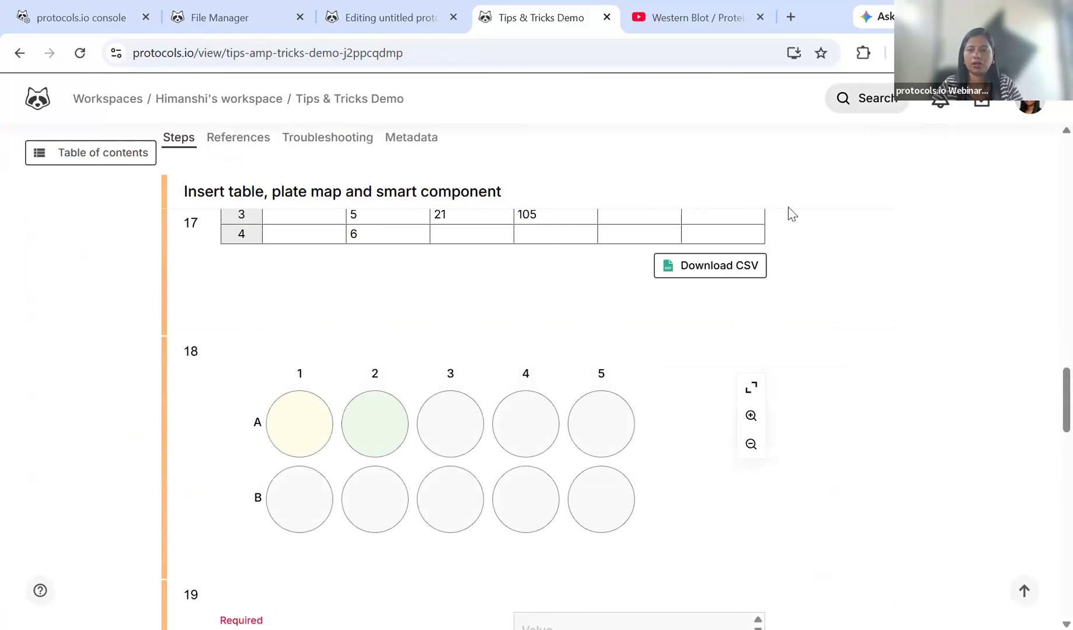
scroll(792, 214, up, 20)
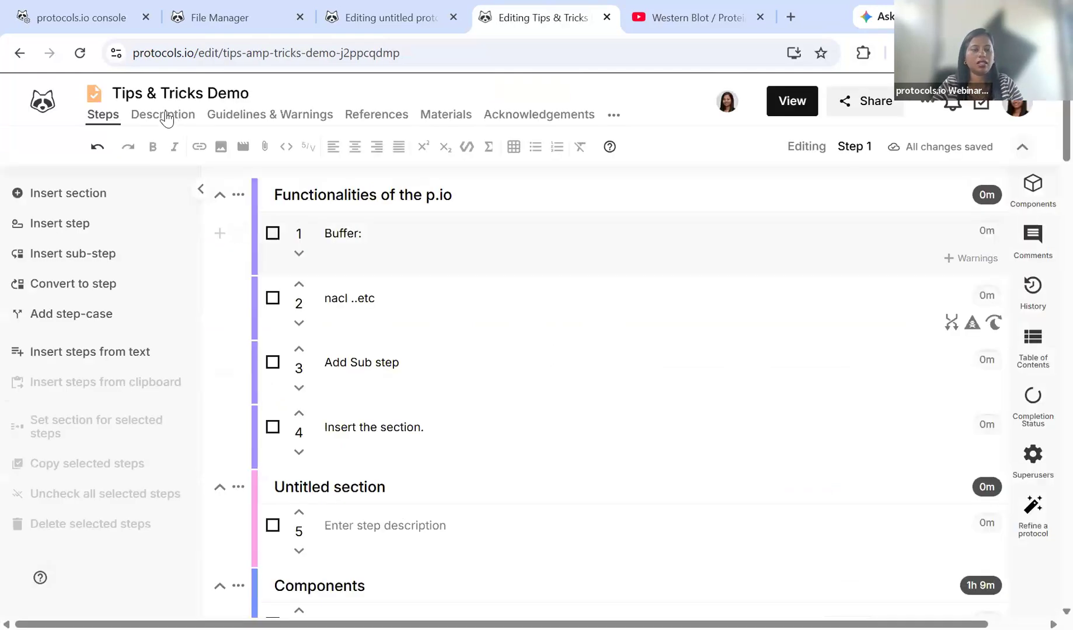
Look over the protocol's Description fields, from image and abstract through authors, keywords, external link and manuscript citation to disclaimer and attachments
click(166, 118)
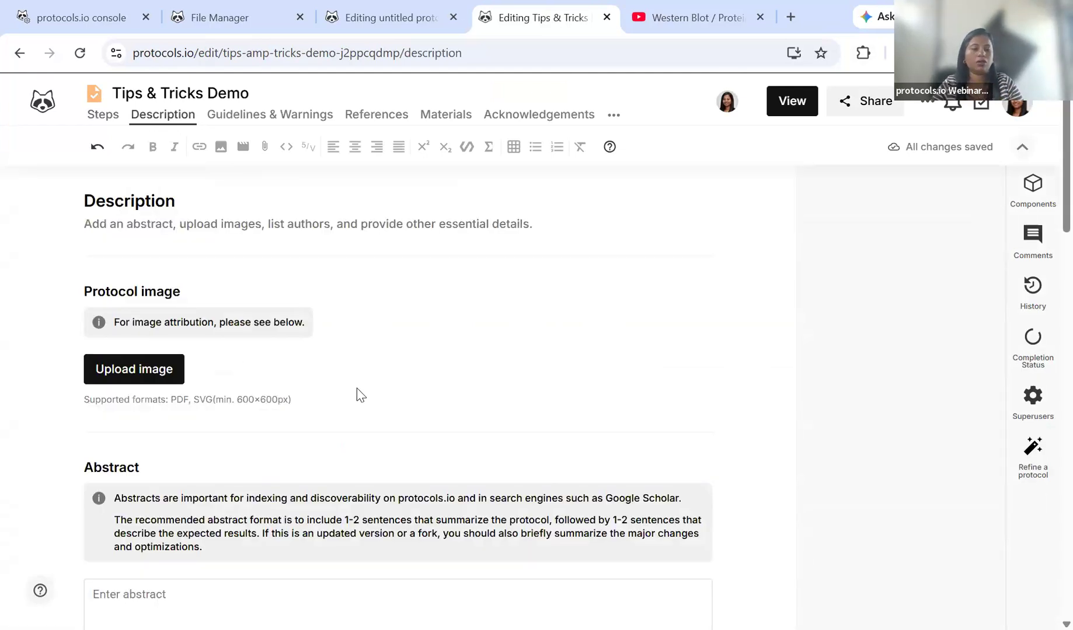
scroll(359, 395, down, 3)
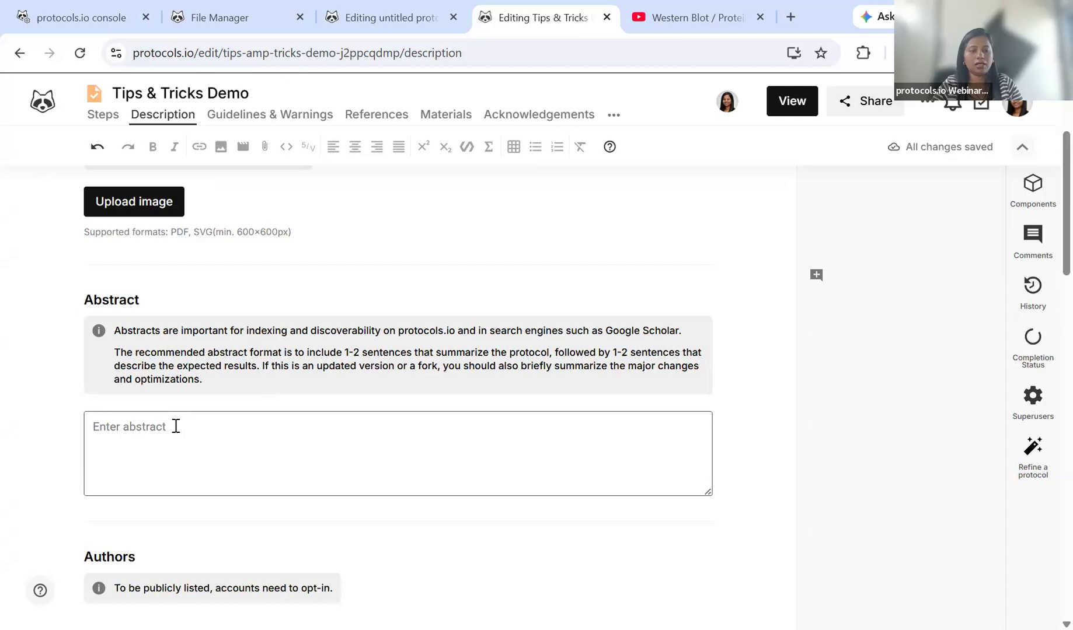
scroll(175, 427, down, 4)
scroll(359, 444, down, 5)
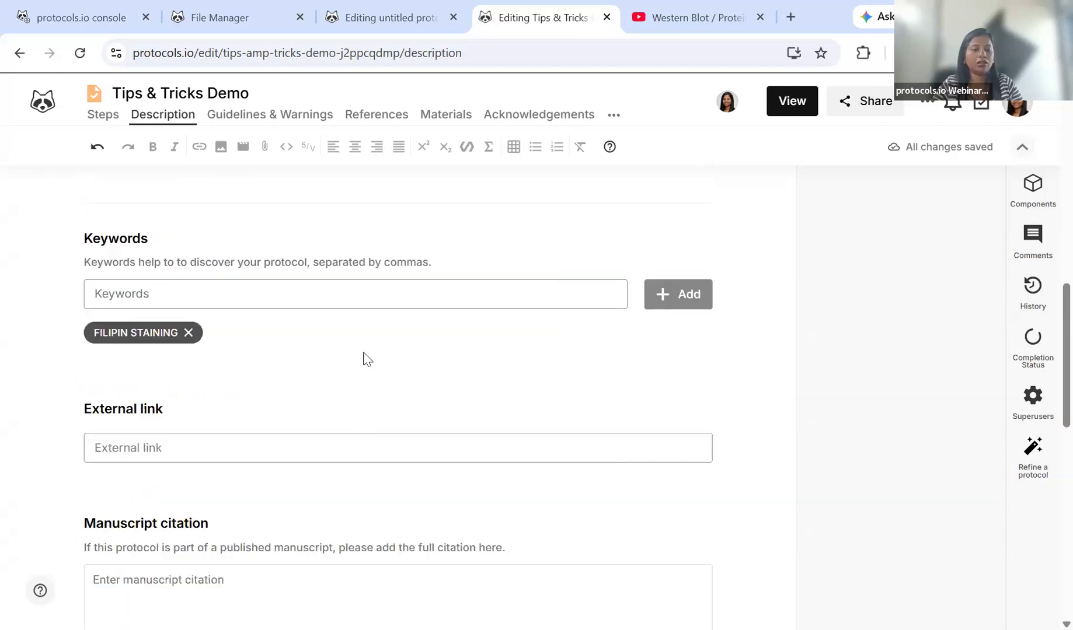
scroll(364, 359, up, 4)
scroll(287, 479, down, 4)
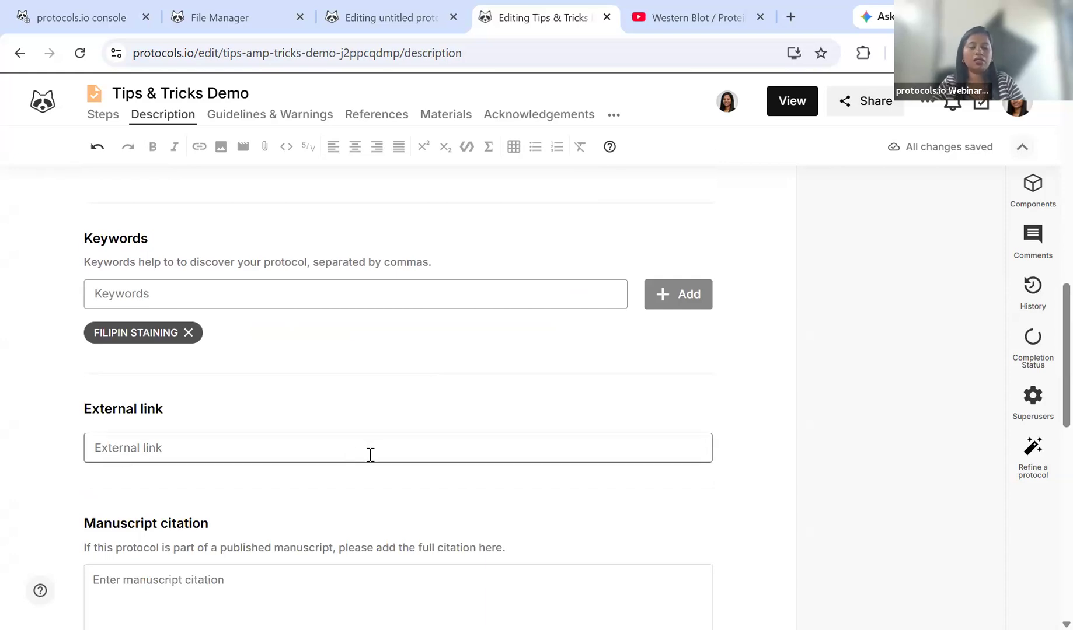
scroll(189, 431, down, 4)
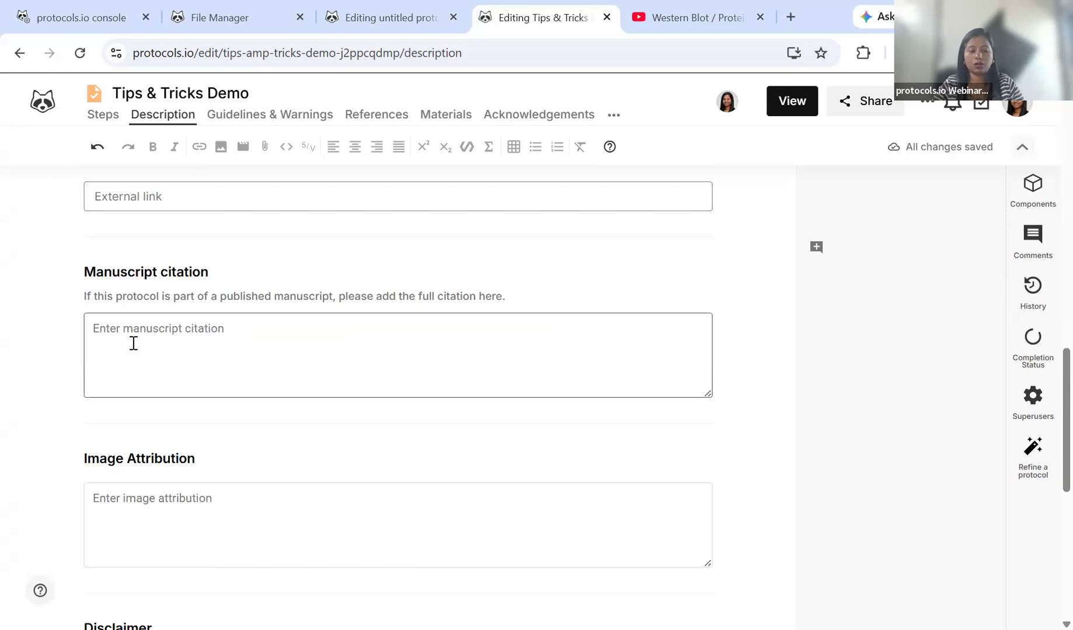
scroll(140, 343, down, 3)
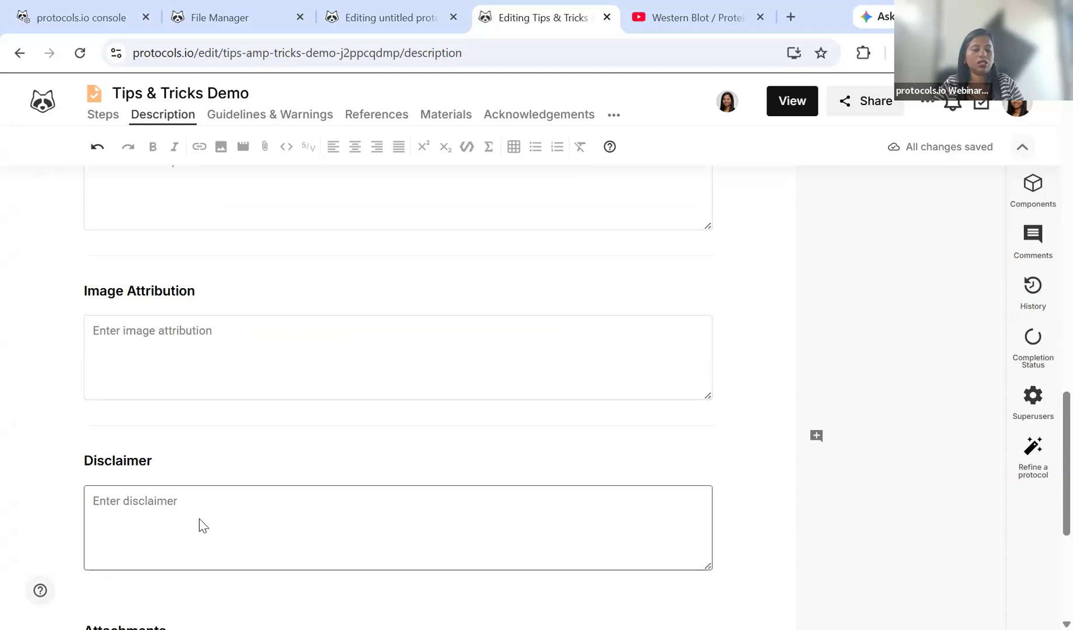
scroll(107, 475, down, 4)
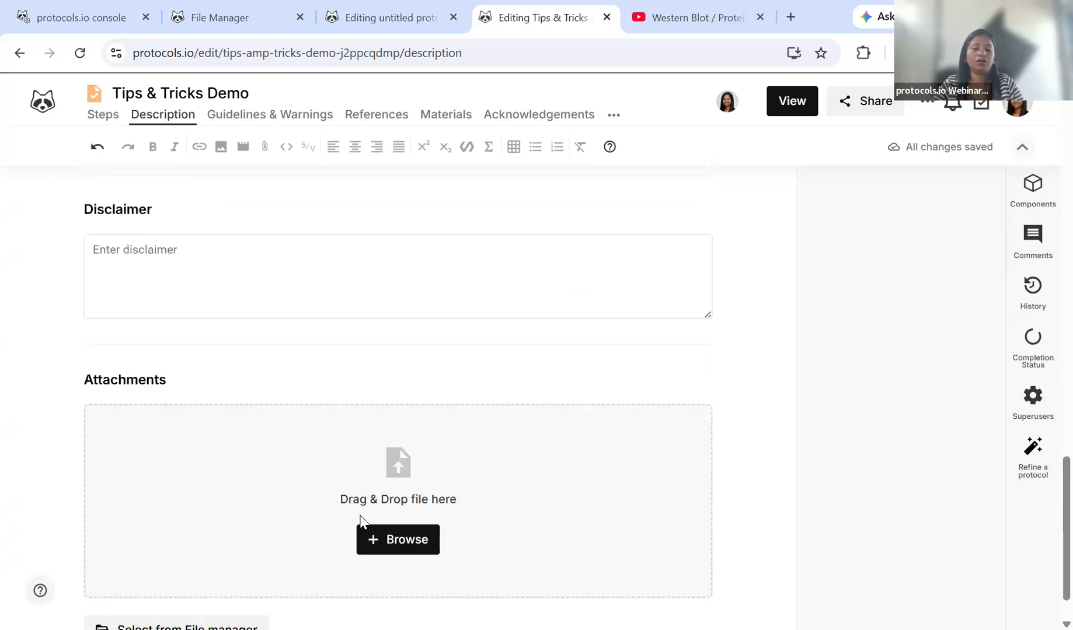
scroll(276, 137, up, 2)
Go through the Guidelines & Warnings fields, including before start, warnings and ethics statement, and enable the Sensitive Content Warning
click(274, 96)
click(276, 119)
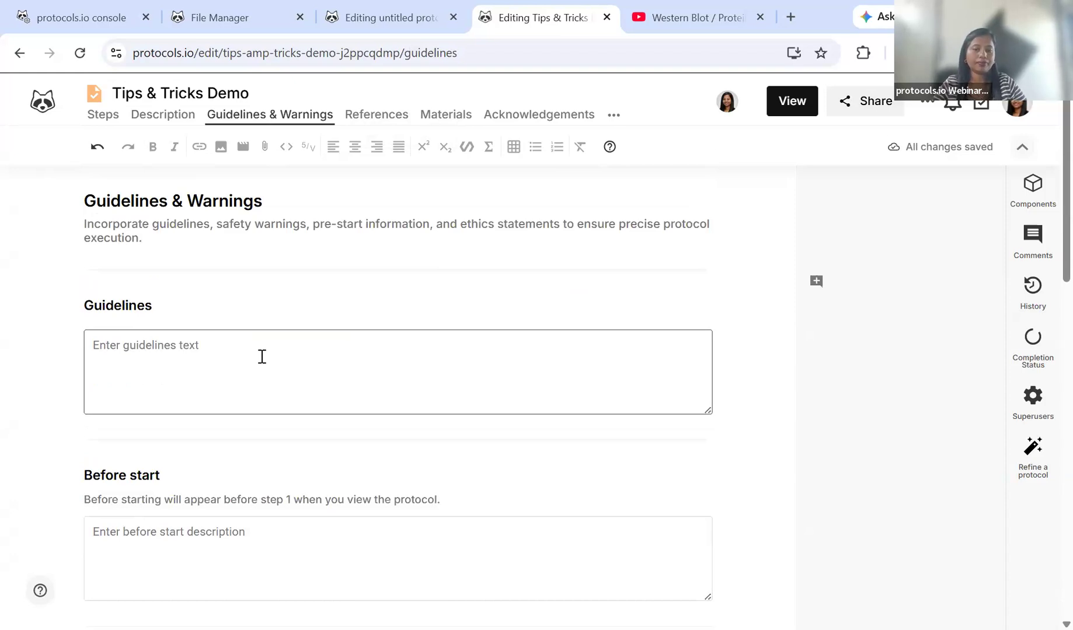
scroll(258, 388, down, 5)
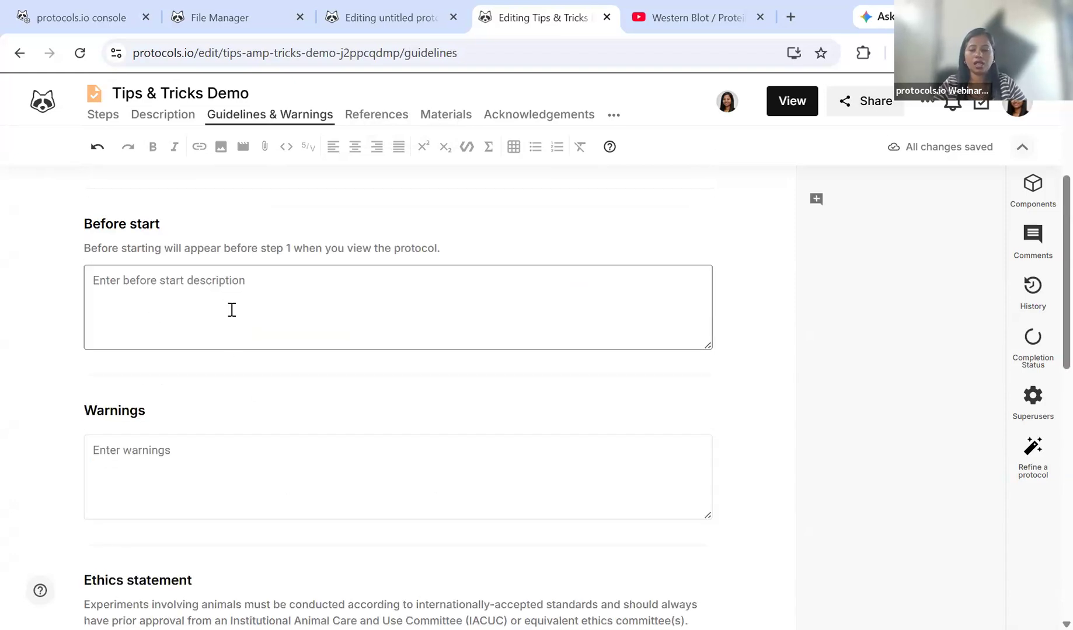
click(146, 455)
scroll(177, 448, down, 3)
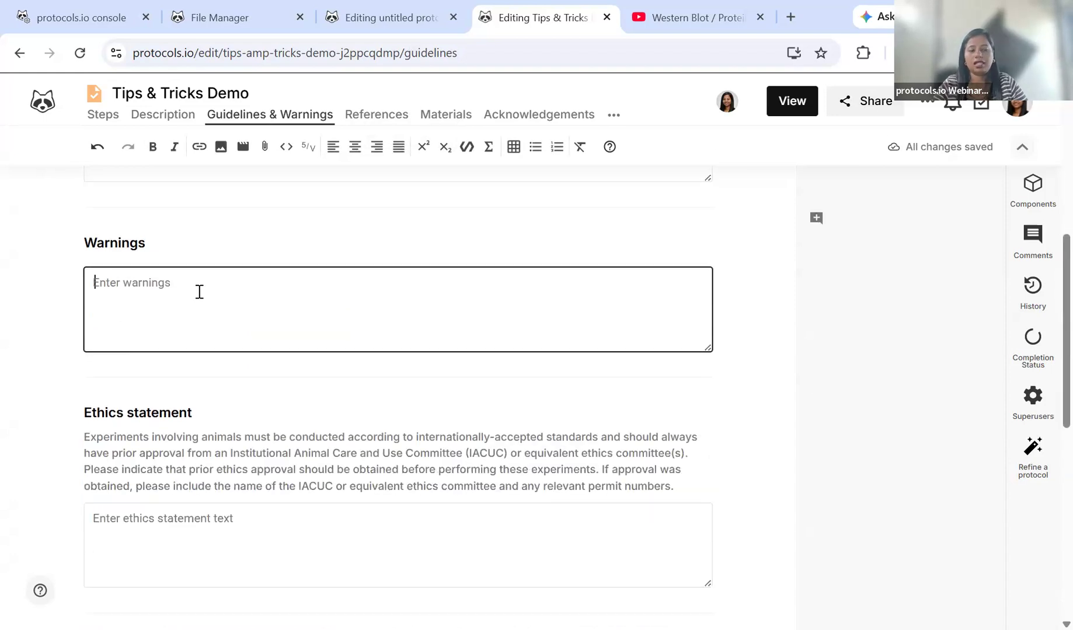
scroll(241, 489, down, 3)
click(178, 343)
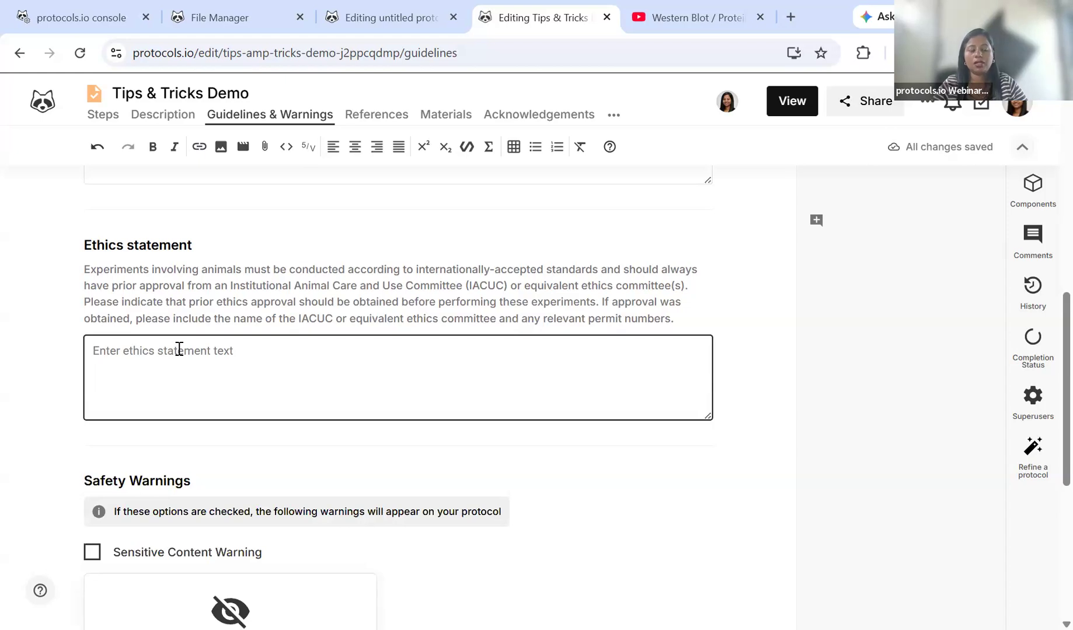
scroll(178, 349, down, 6)
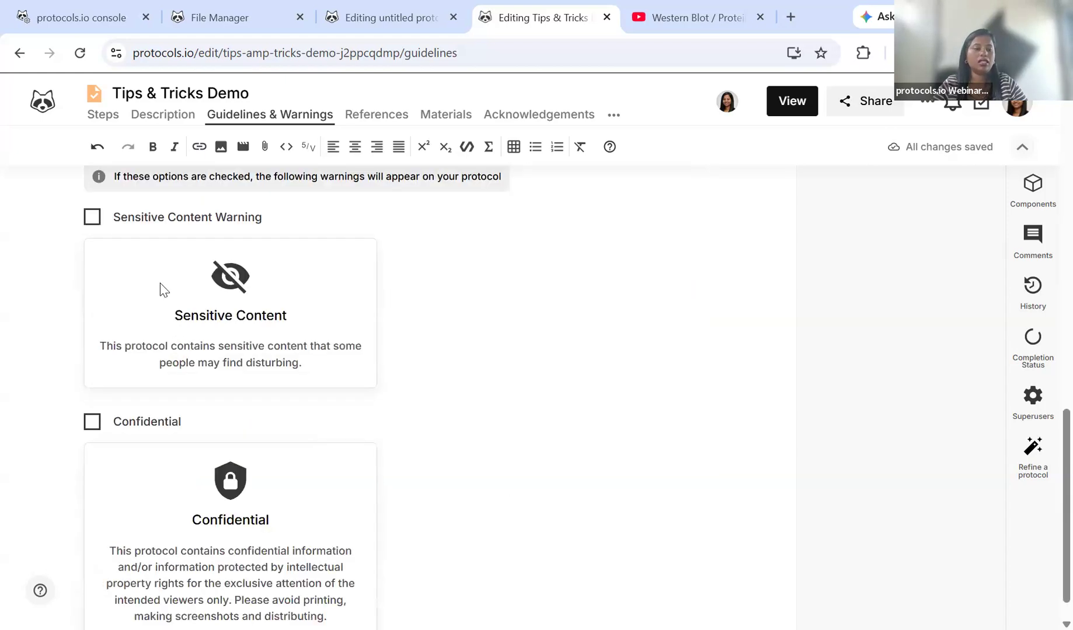
click(95, 220)
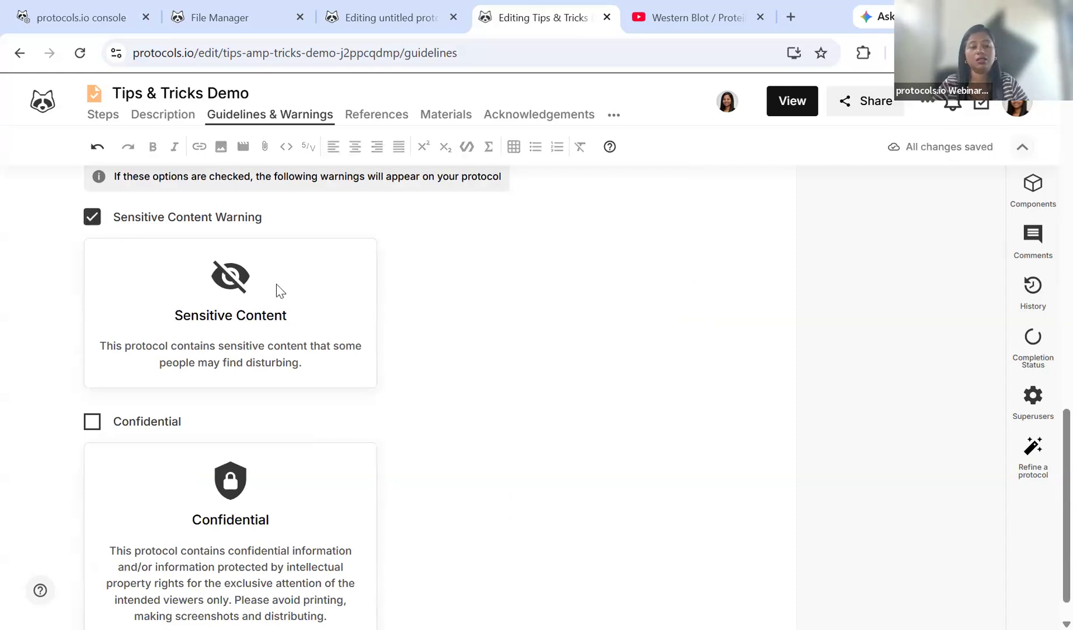
scroll(452, 415, down, 1)
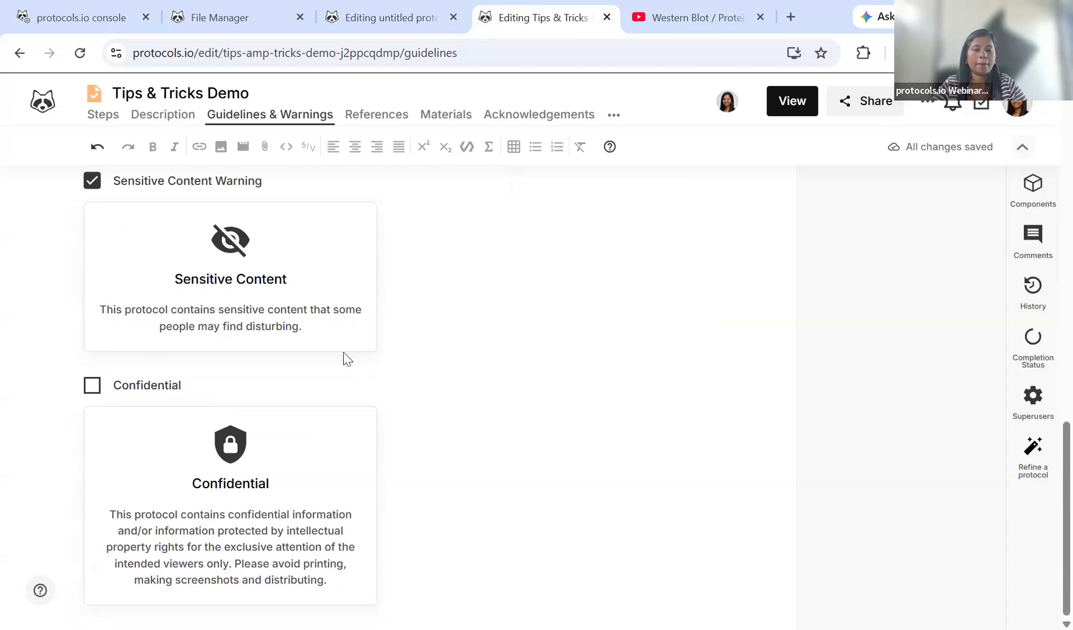
Look at the protocol's References section and its Materials section
click(353, 116)
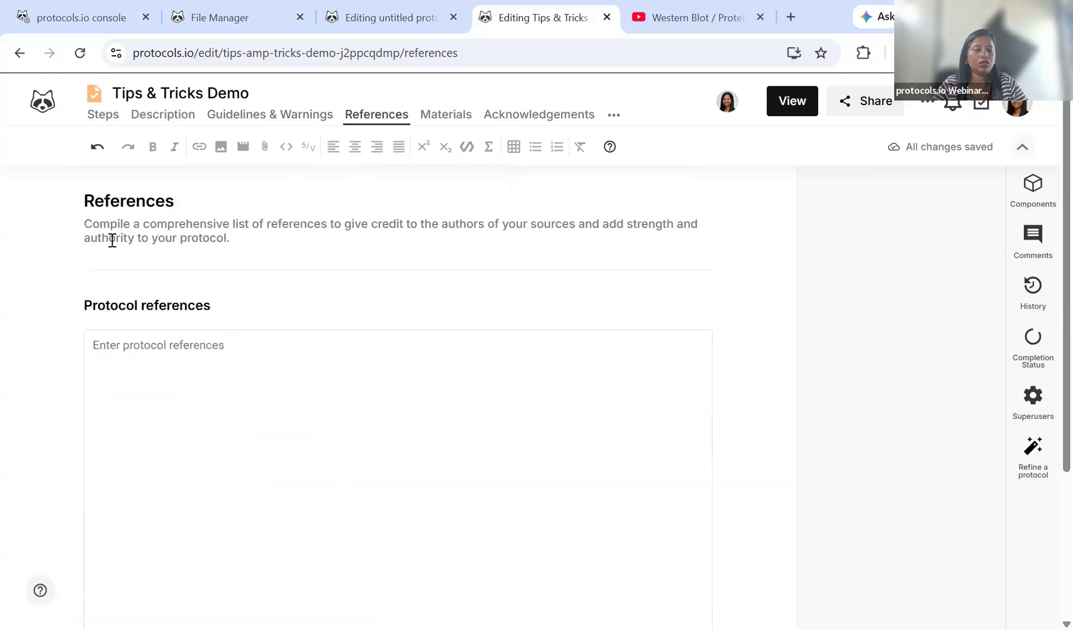
click(441, 117)
scroll(512, 373, down, 2)
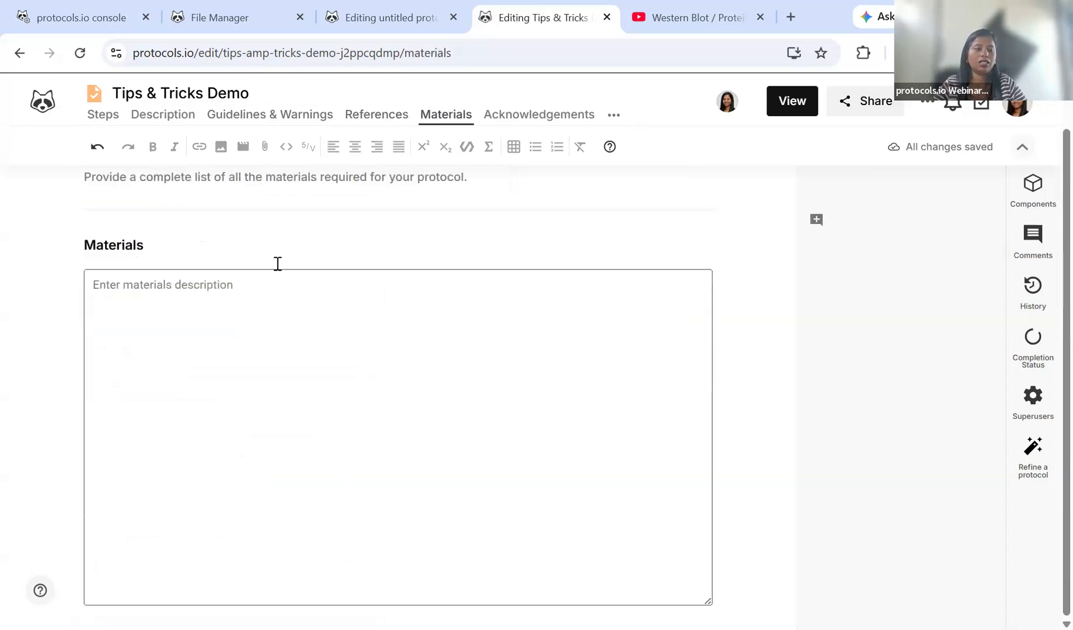
Return to the protocol's steps, collapse the step-insertion tools and go to step 14 on inserting reagents
click(99, 112)
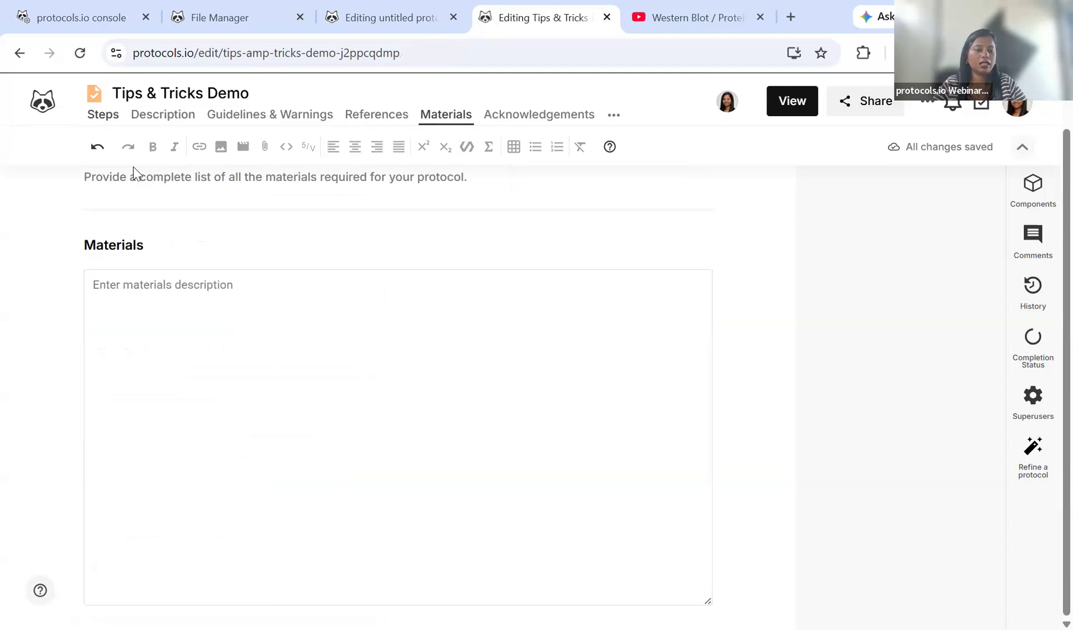
click(94, 120)
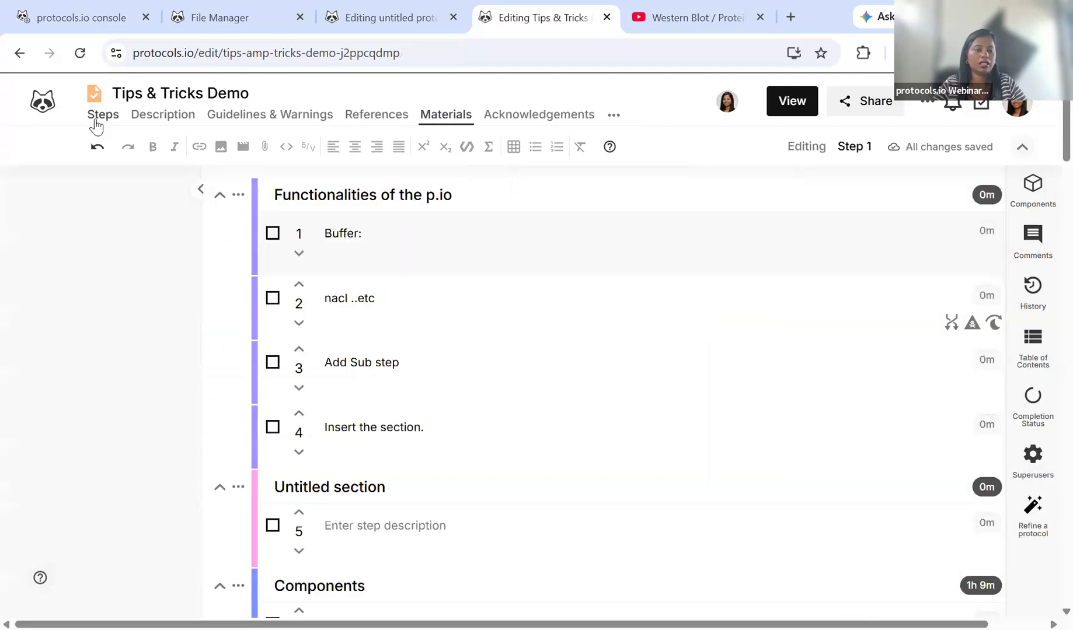
click(202, 192)
scroll(439, 467, down, 5)
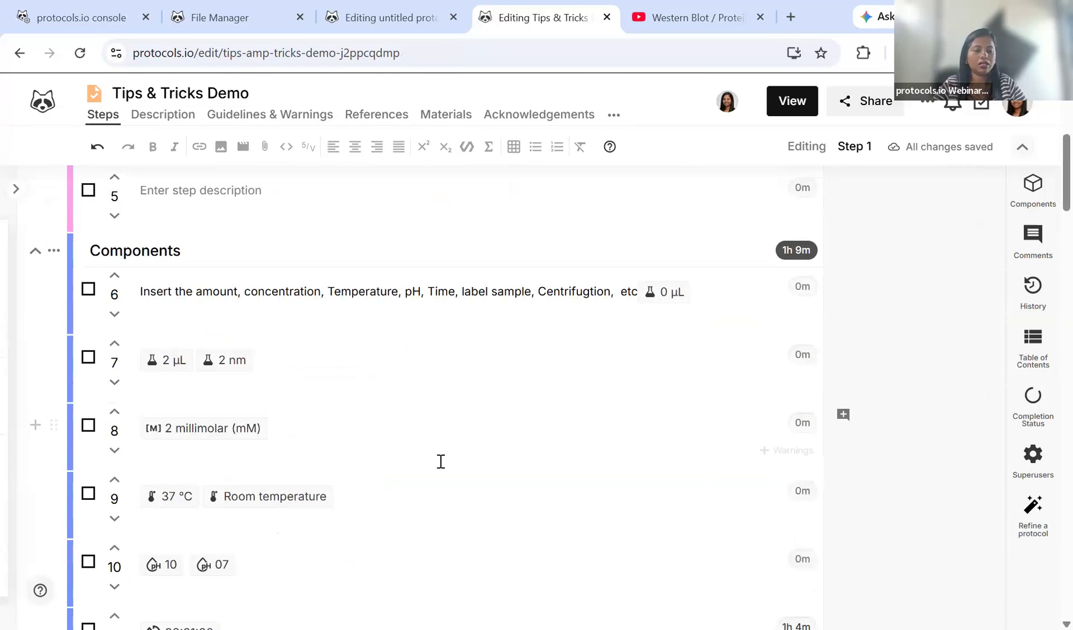
scroll(439, 467, down, 6)
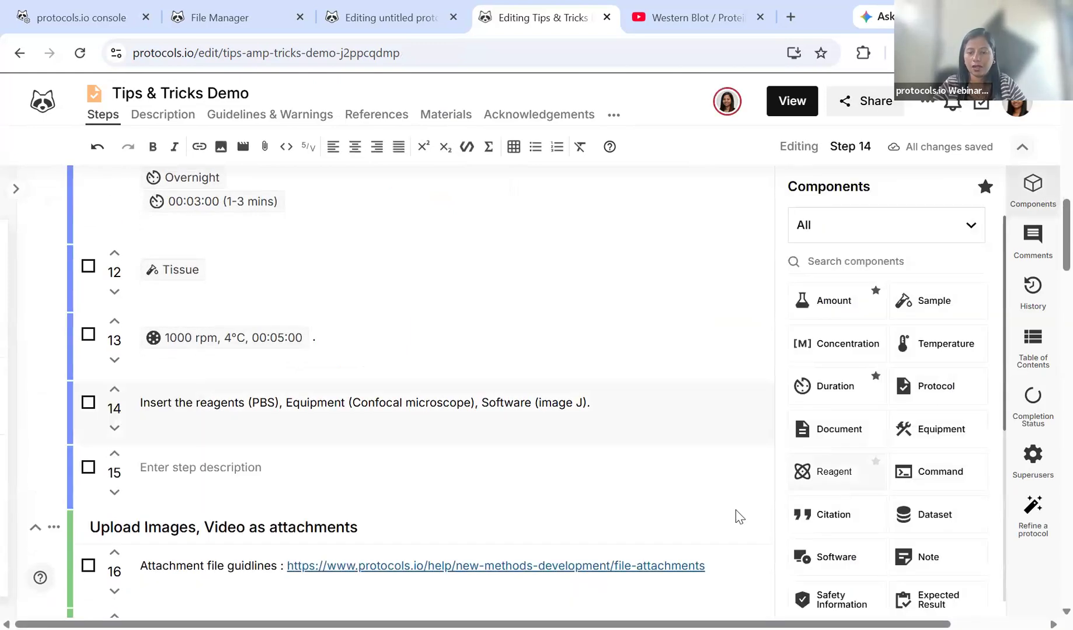
Start adding a reagent component, search the reagents for pbs and browse the matches
click(846, 472)
click(701, 251)
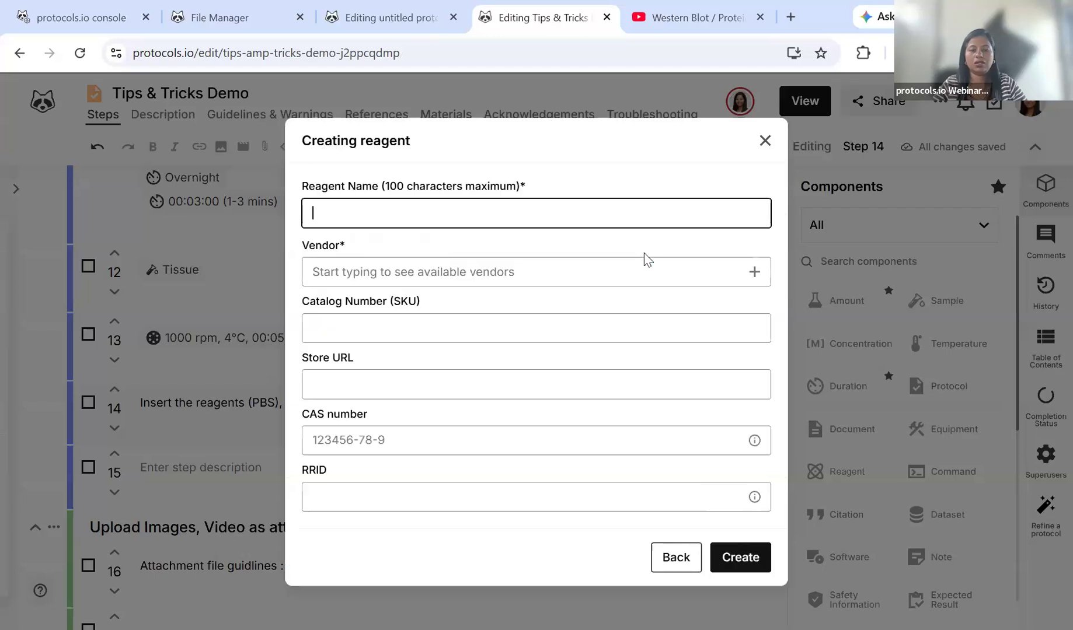
click(764, 141)
click(504, 236)
text(pbs)
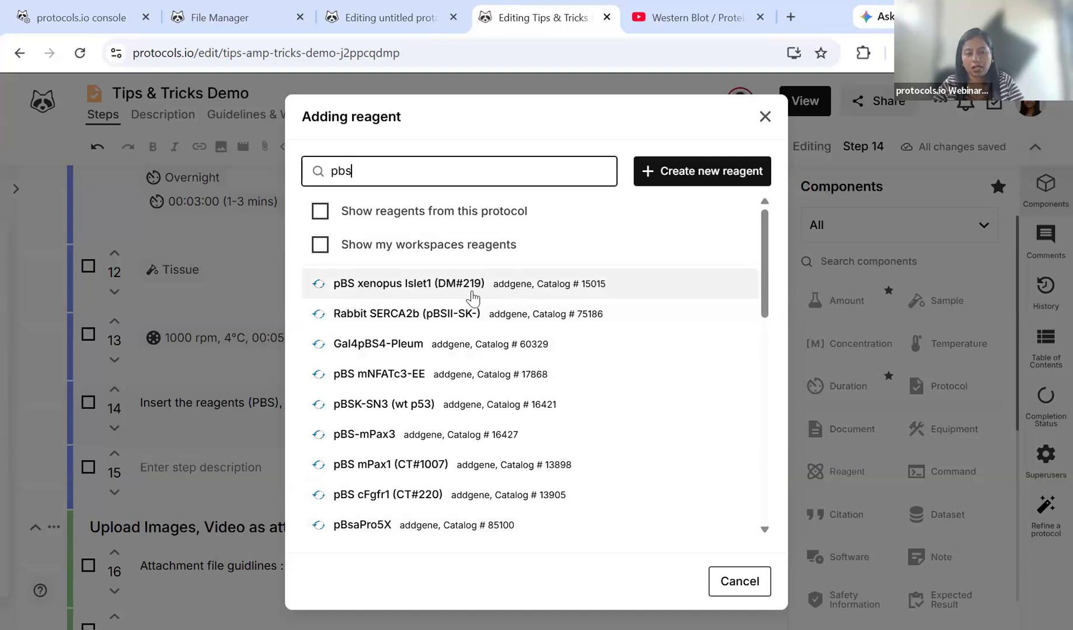
scroll(516, 383, down, 7)
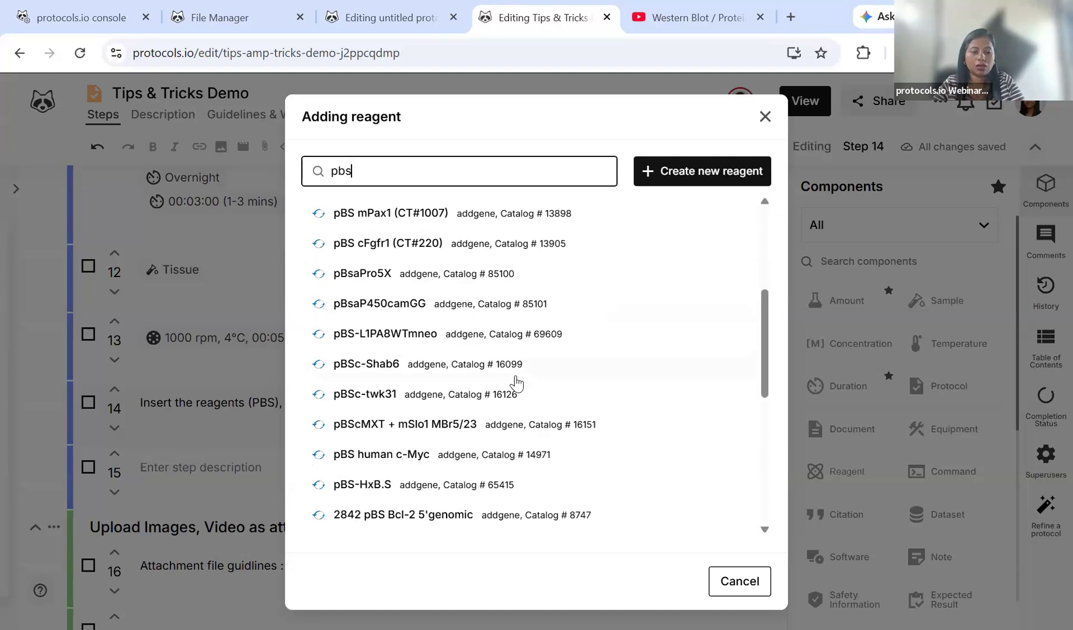
scroll(515, 383, down, 3)
scroll(516, 383, down, 2)
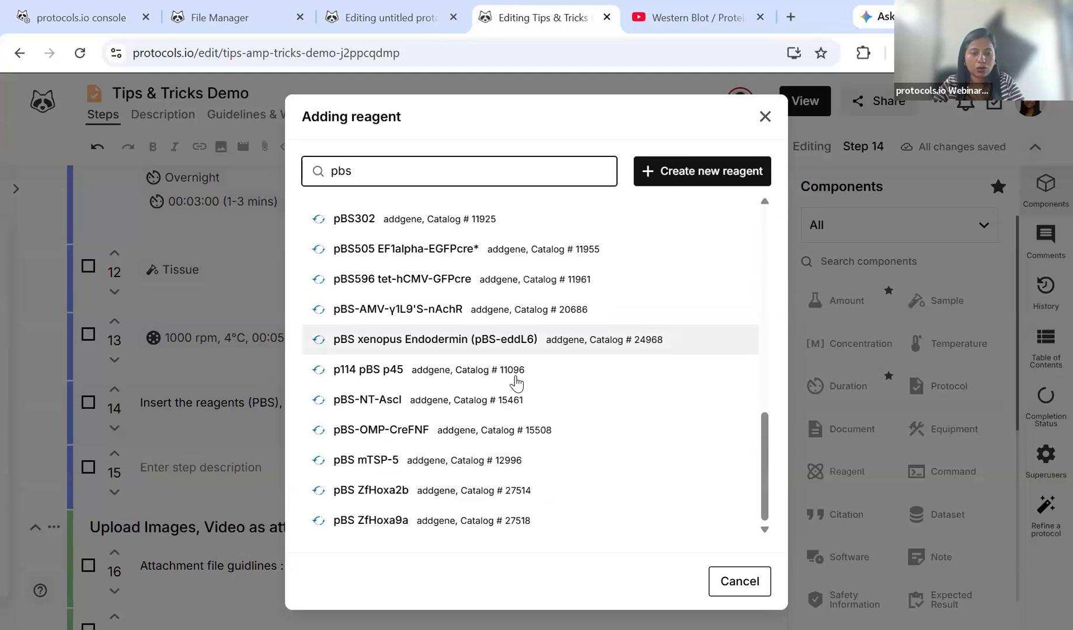
Search the reagents for 1x PBS and insert PBS (Phosphate-Buffered Saline) 1X pH 7.4 RNase-free as step 15
drag(373, 175, 313, 167)
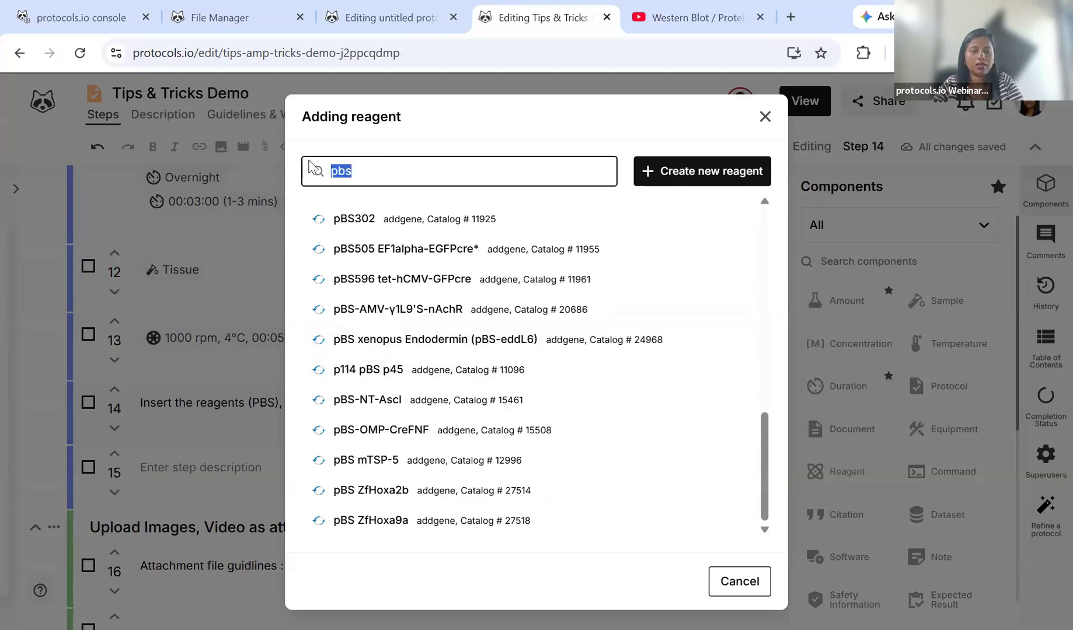
key(BackSpace)
text(1)
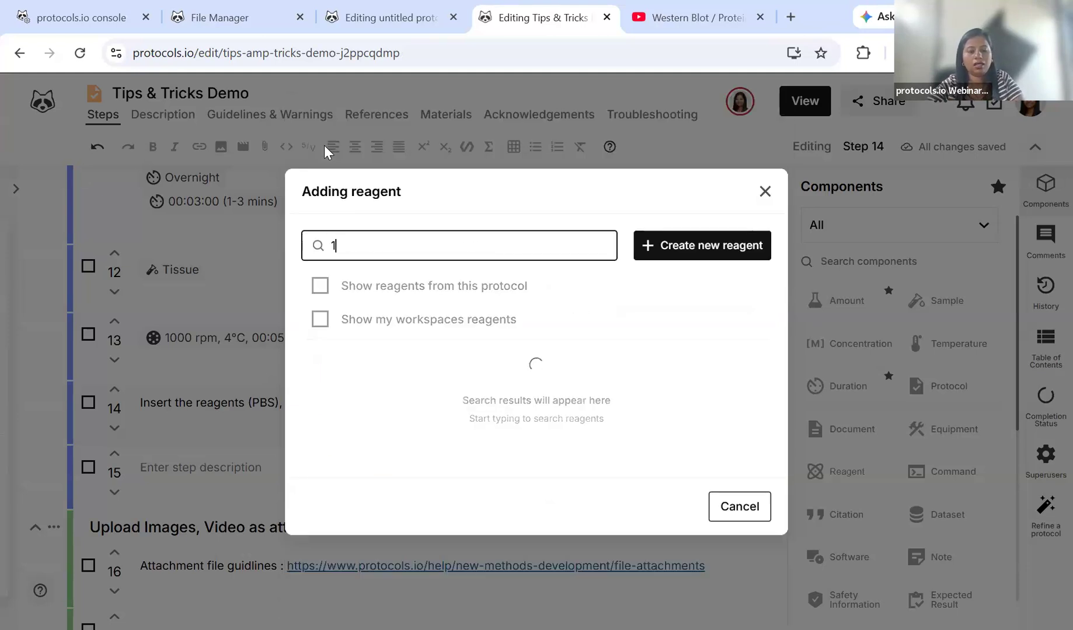
text(x PBS)
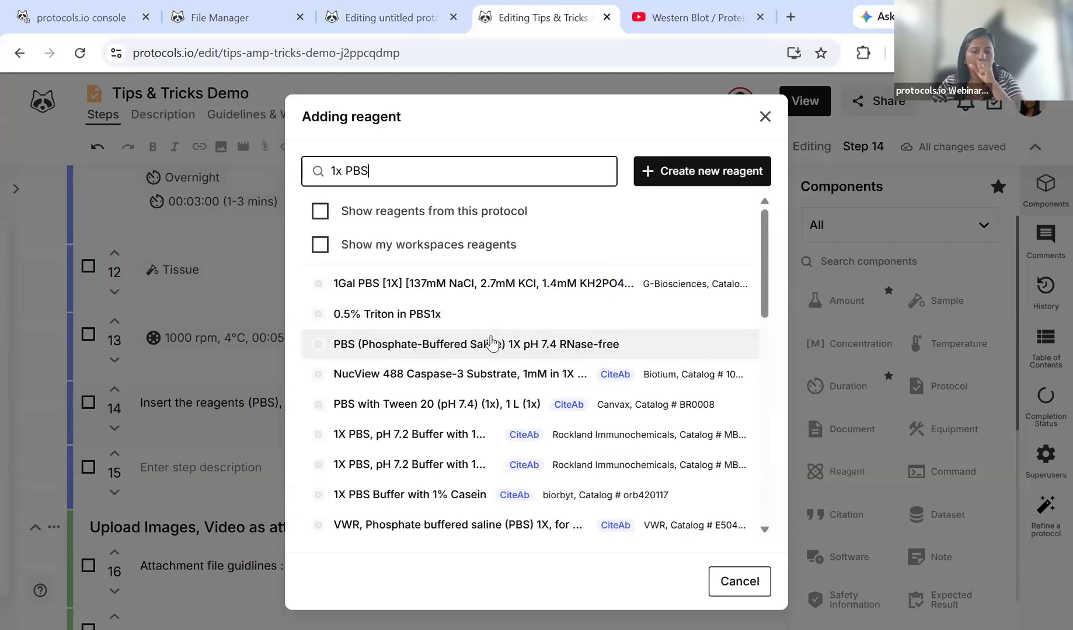
click(450, 346)
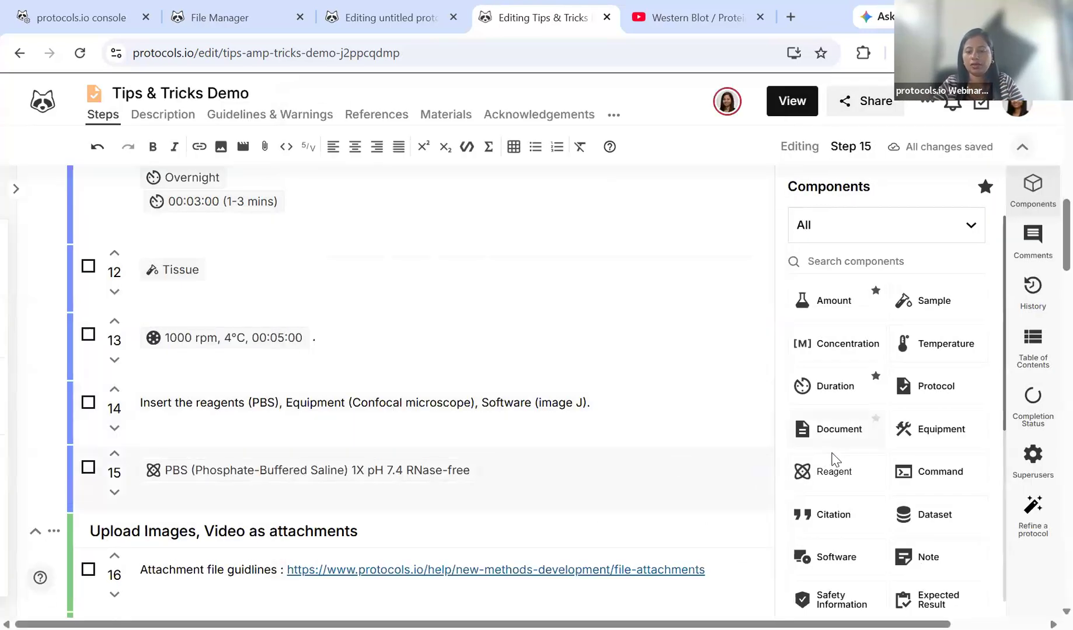
Start creating a new reagent for step 15 and name it DAPI
click(832, 470)
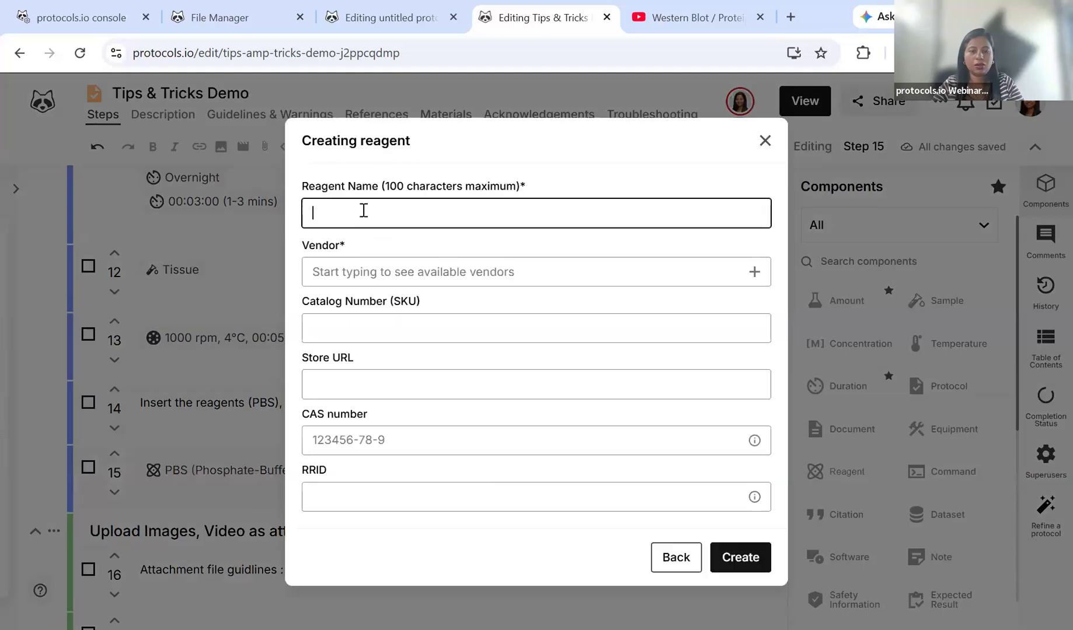
click(366, 205)
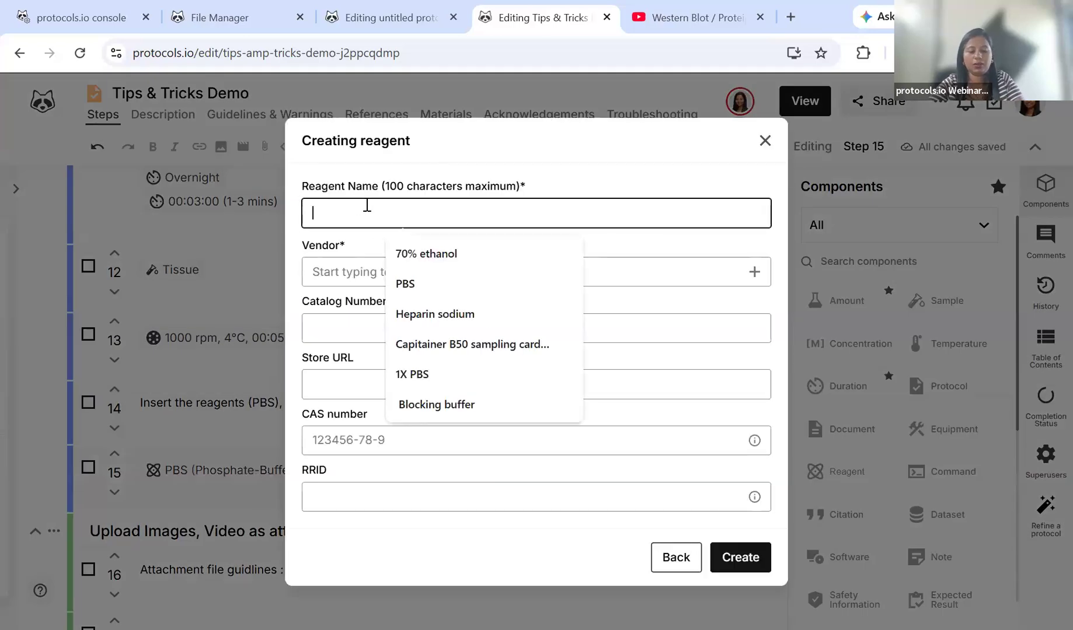
text(D)
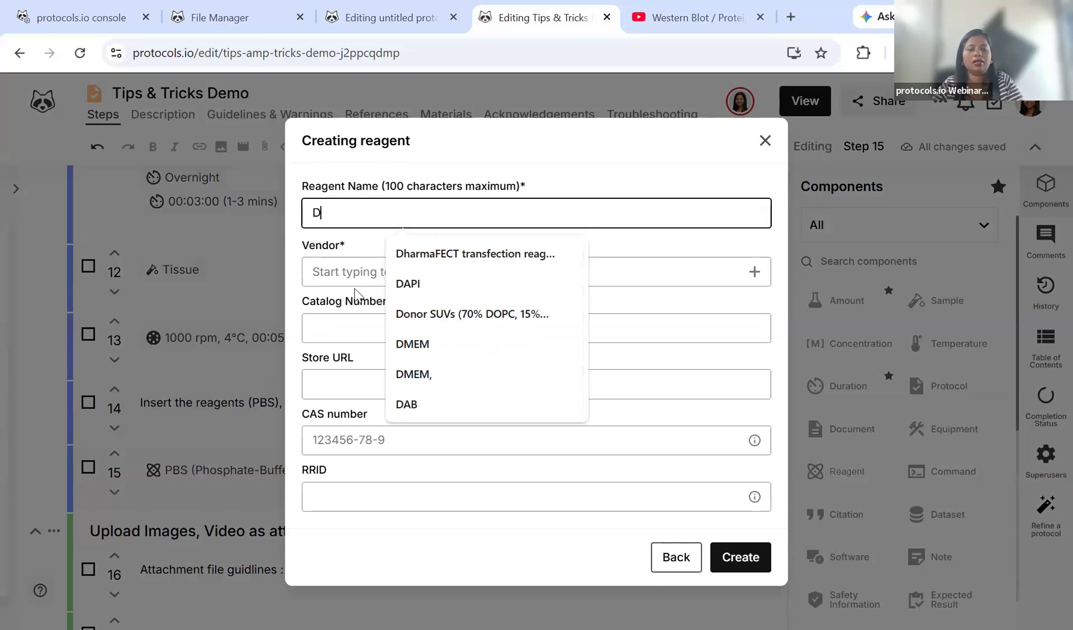
text(API)
Look up THERMO among the DAPI reagent's vendors, then replace it by choosing Contributed by users
click(365, 271)
text(THERMO)
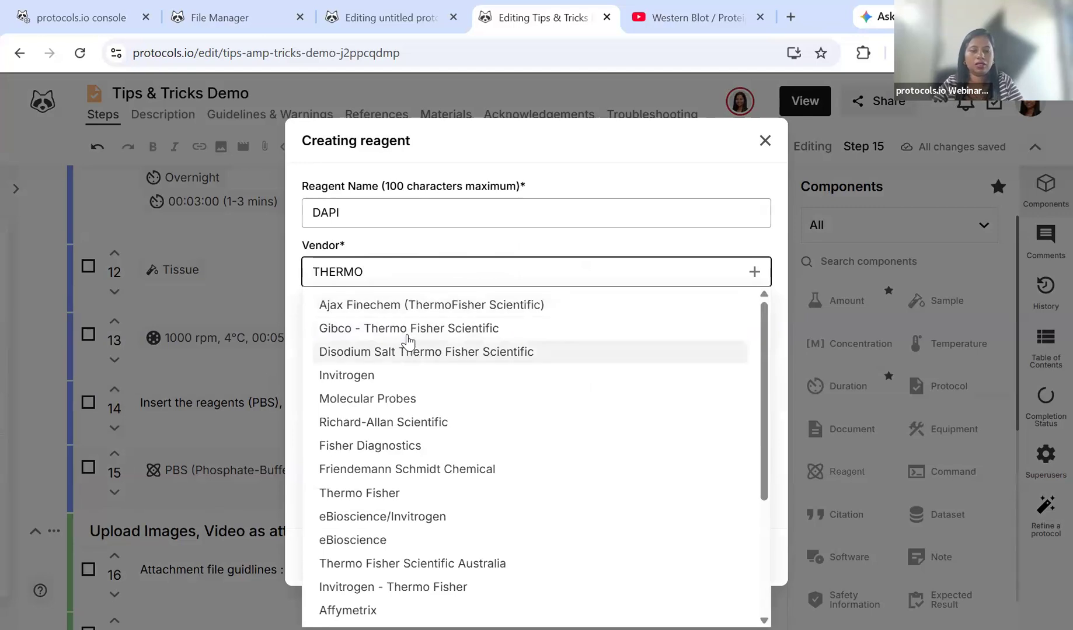
double_click(316, 270)
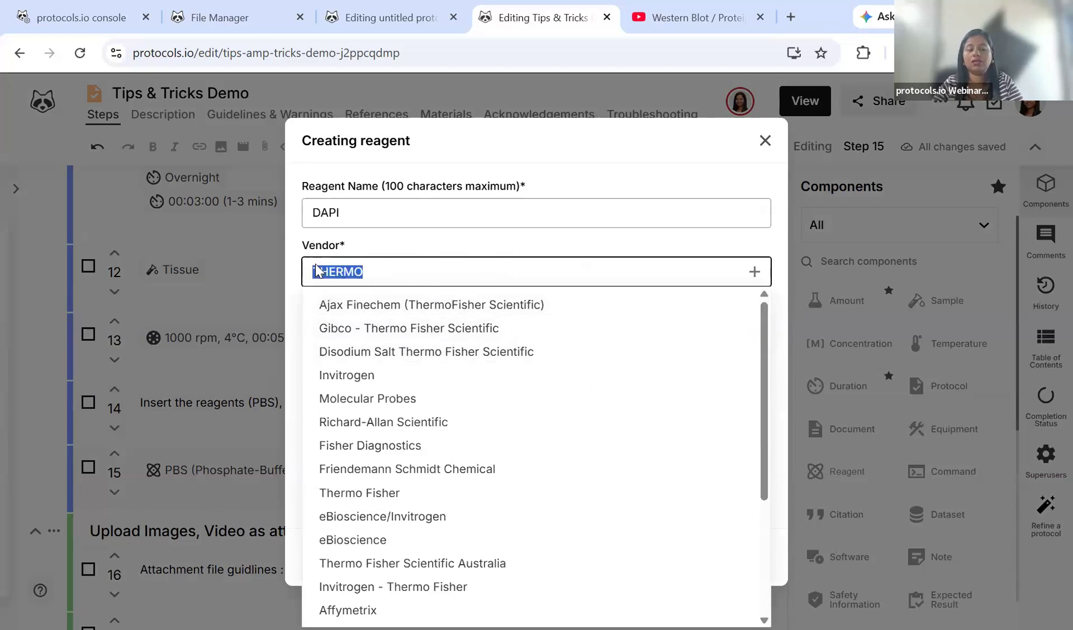
key(BackSpace)
text(USER)
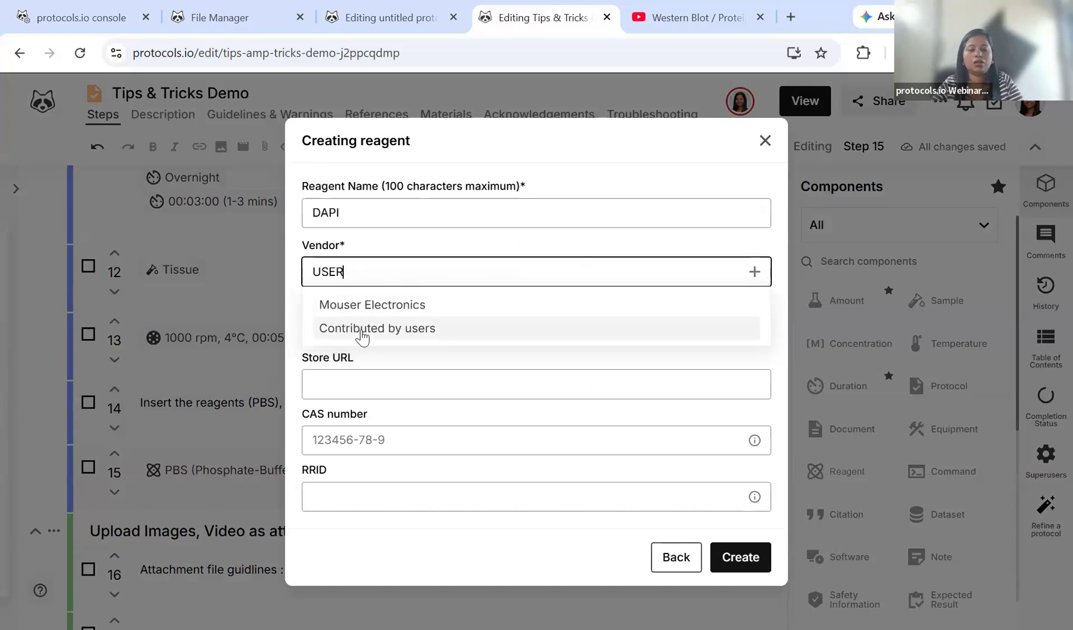
click(359, 334)
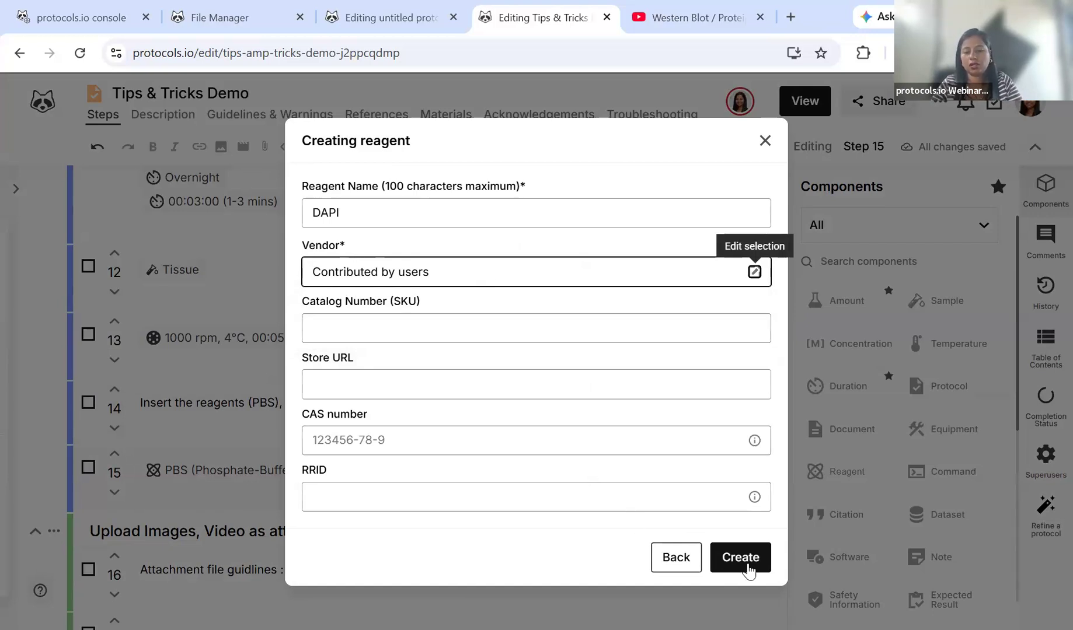
click(746, 559)
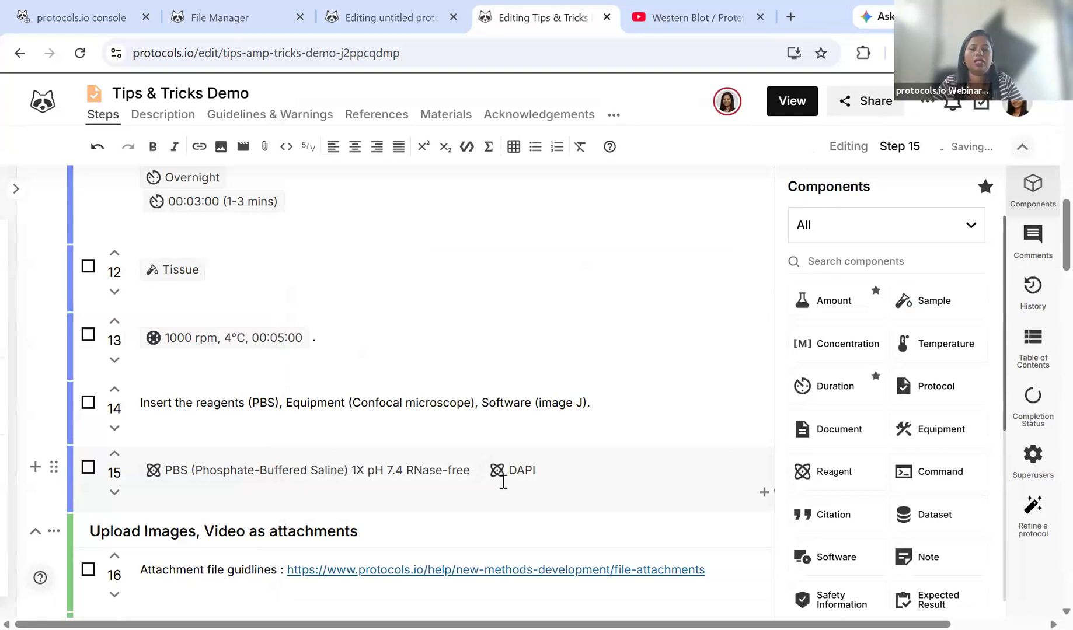
click(514, 416)
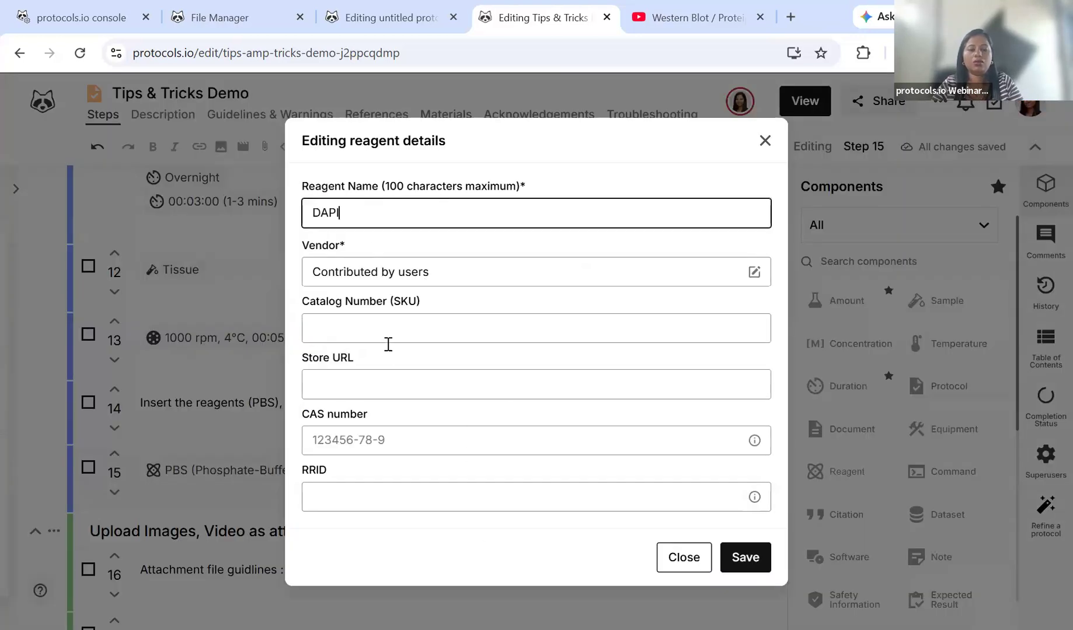
click(377, 325)
text(123)
click(372, 390)
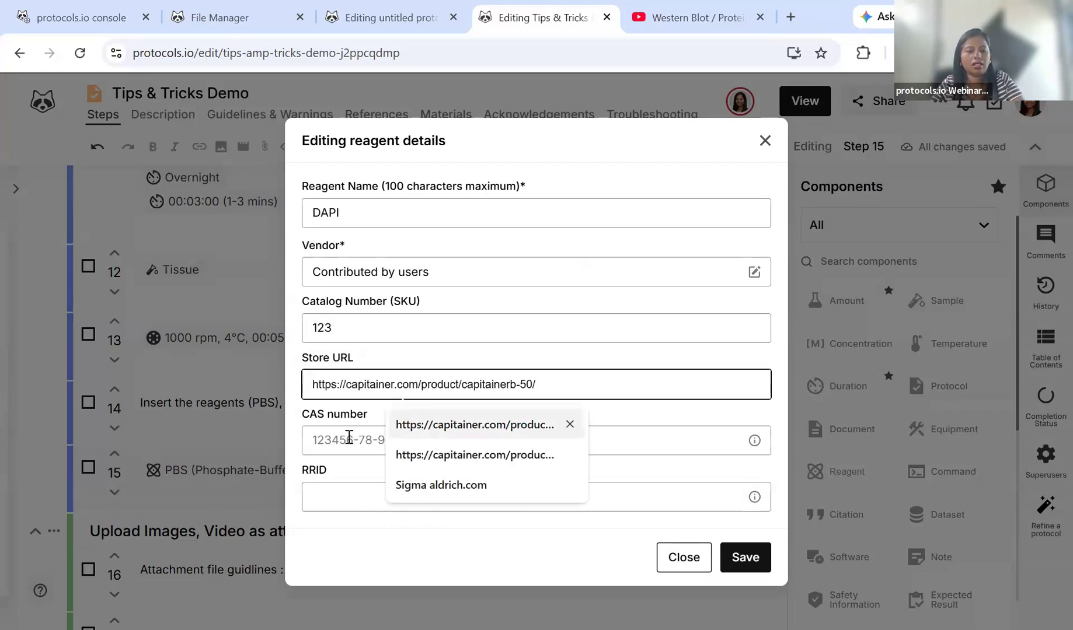
Try SDDF as the DAPI reagent's CAS number, clear that field and save the reagent details
click(350, 438)
text(SDDF)
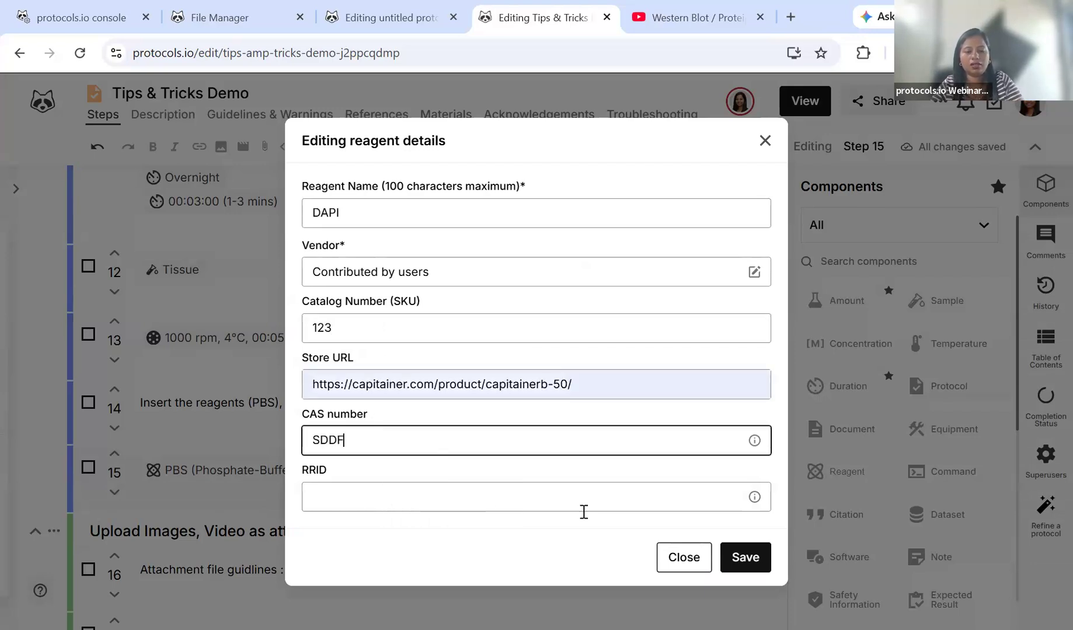
click(746, 557)
drag(372, 439, 258, 431)
key(BackSpace)
click(746, 556)
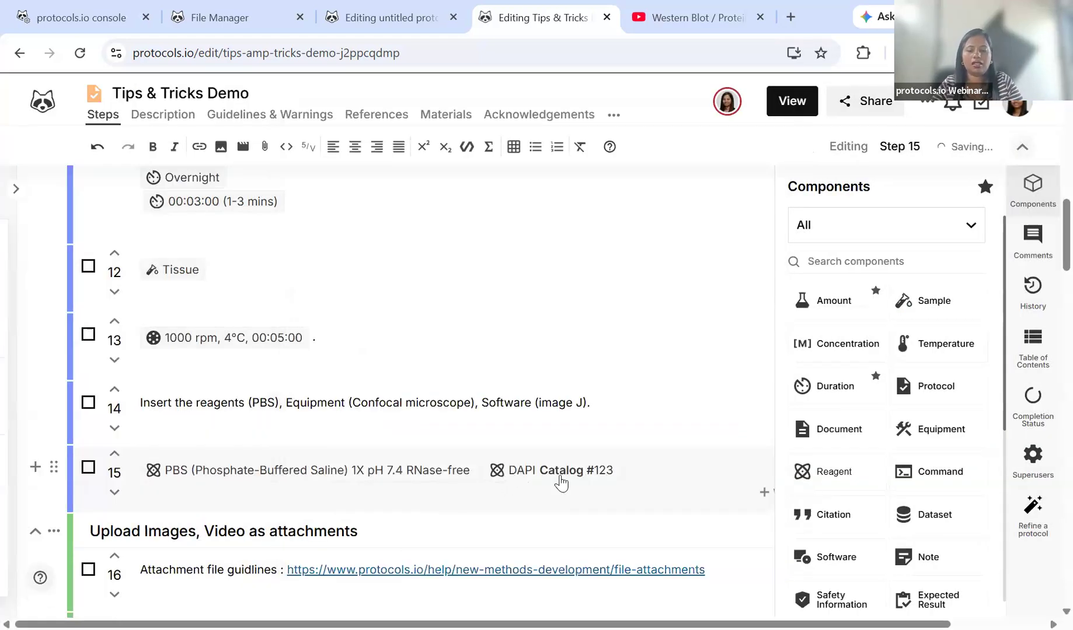
mouse_move(548, 481)
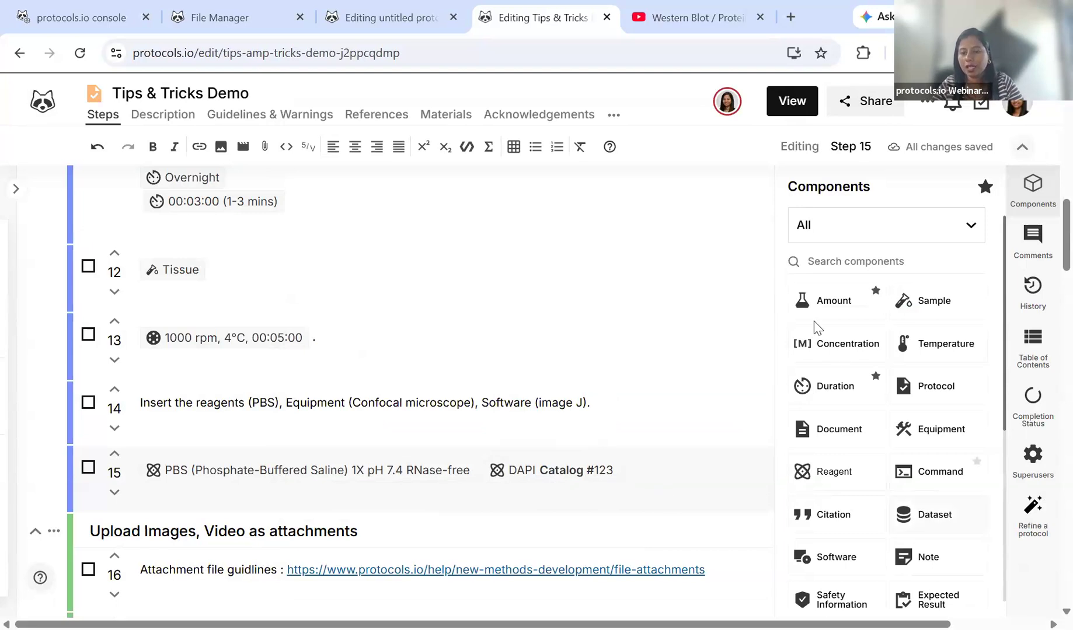
Add a new step after step 26, start adding a dataset to it and search the datasets for PROTEIN
scroll(933, 505, down, 1)
scroll(932, 506, down, 1)
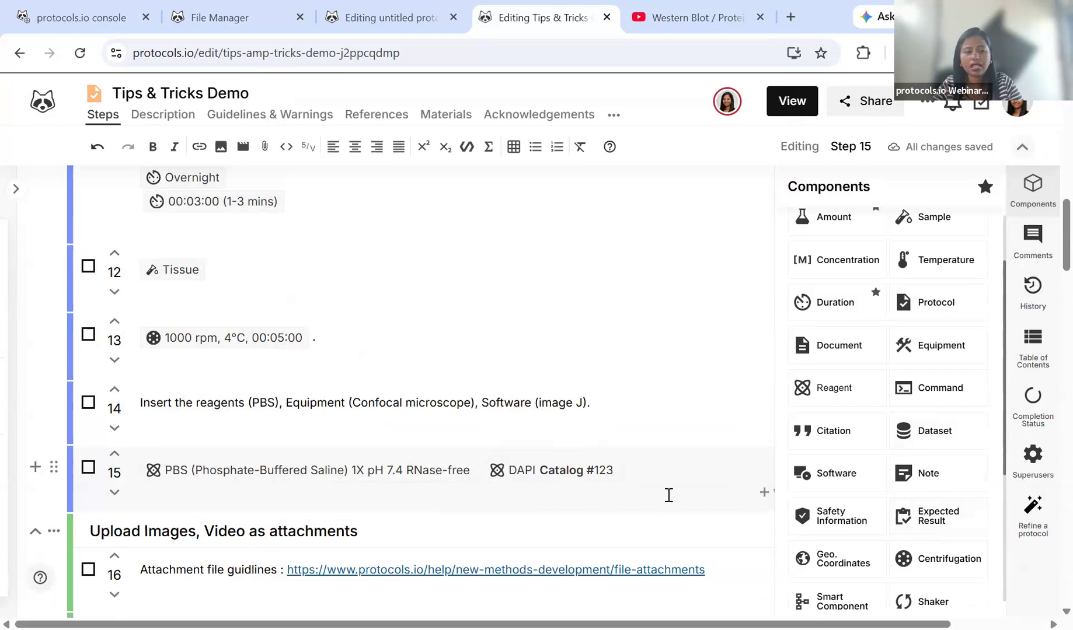
scroll(669, 495, down, 1)
scroll(668, 495, down, 10)
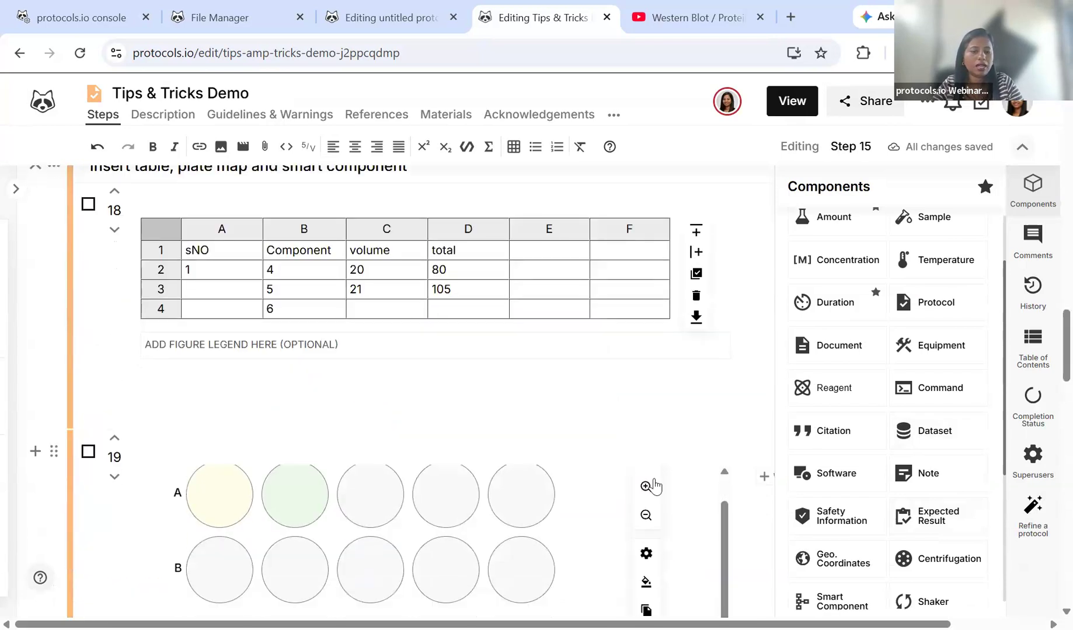
scroll(752, 533, down, 15)
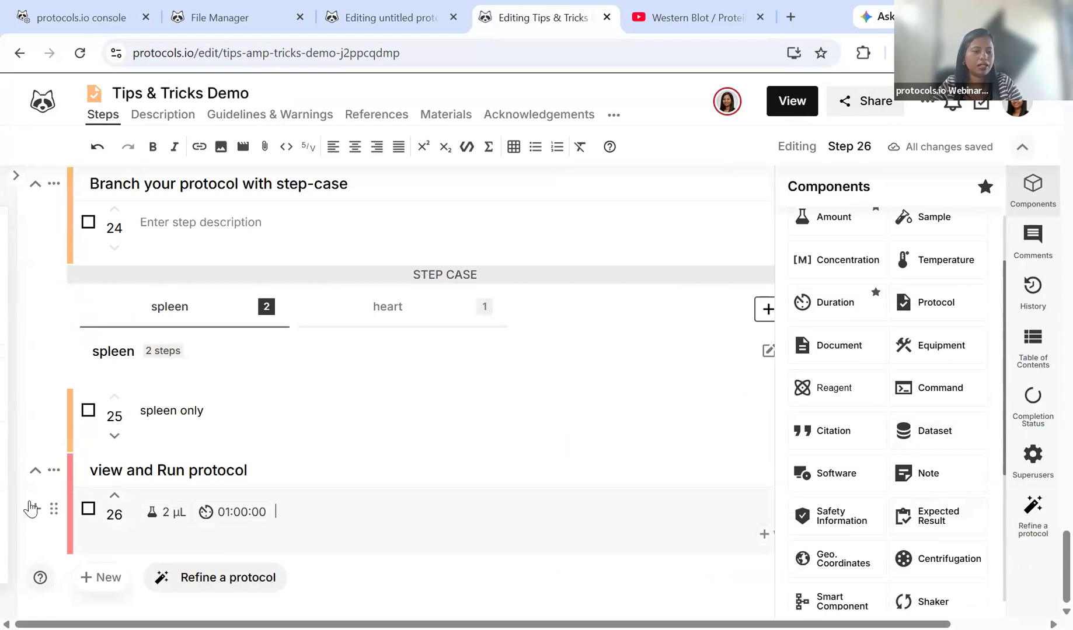
click(35, 509)
click(917, 439)
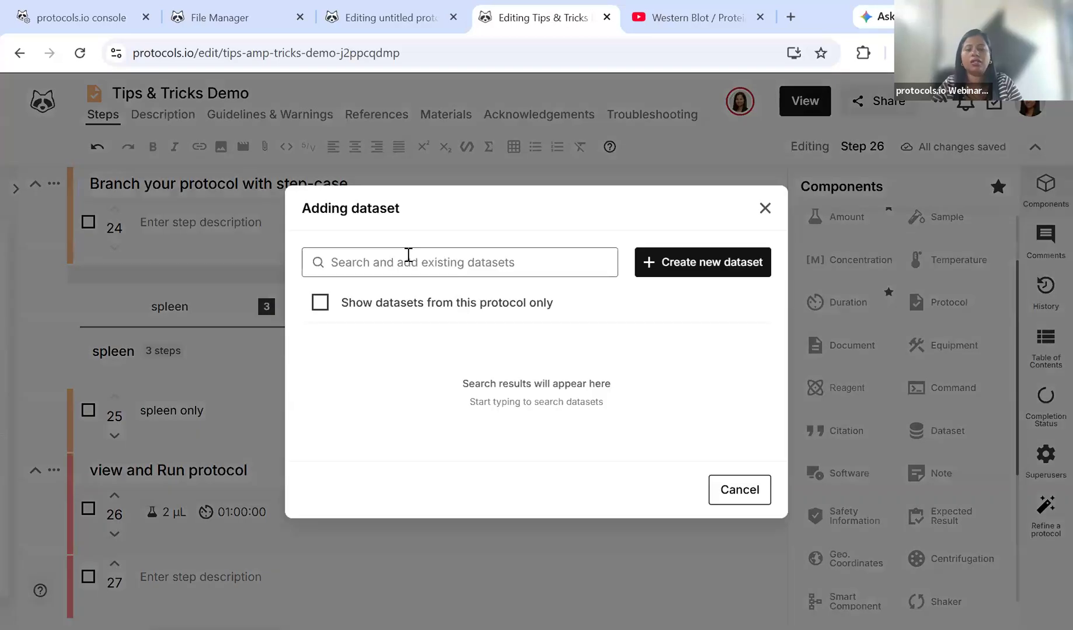
click(426, 261)
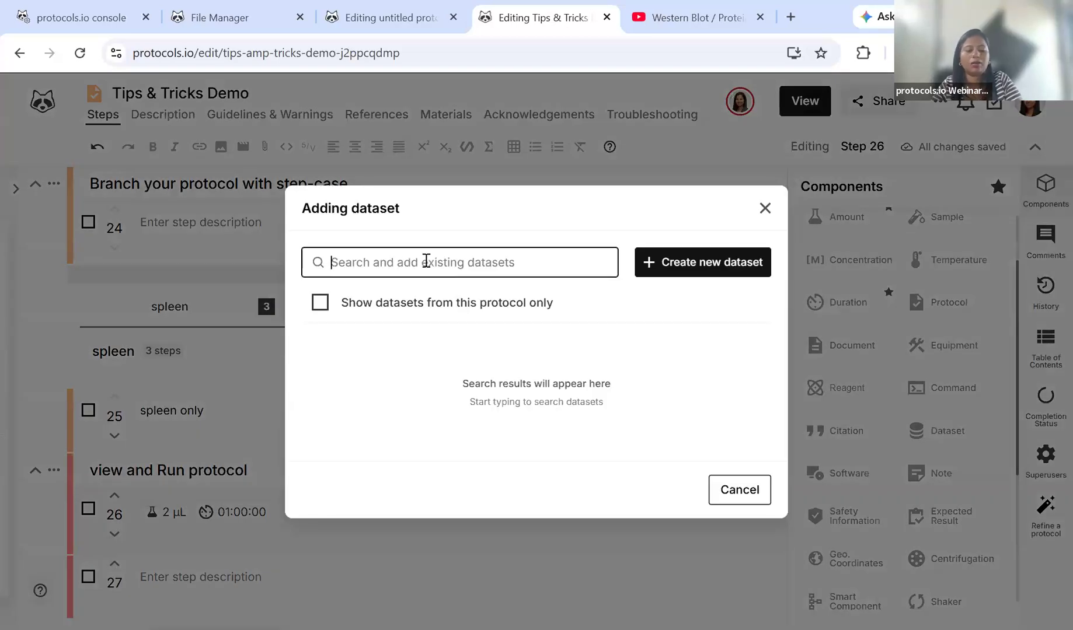
text(PRTOEIN)
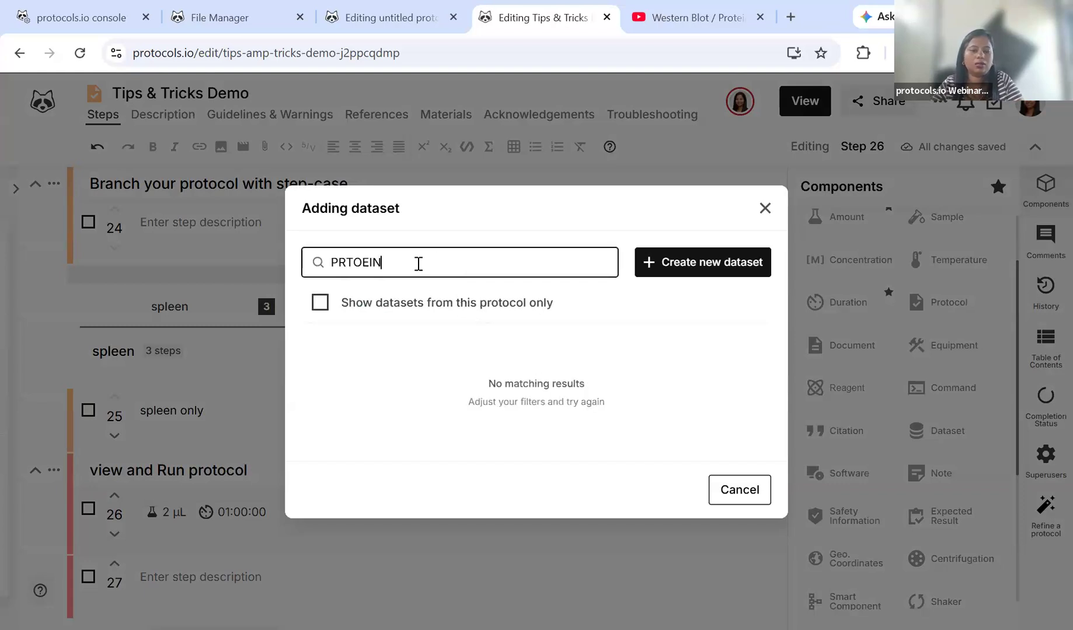
key(BackSpace)
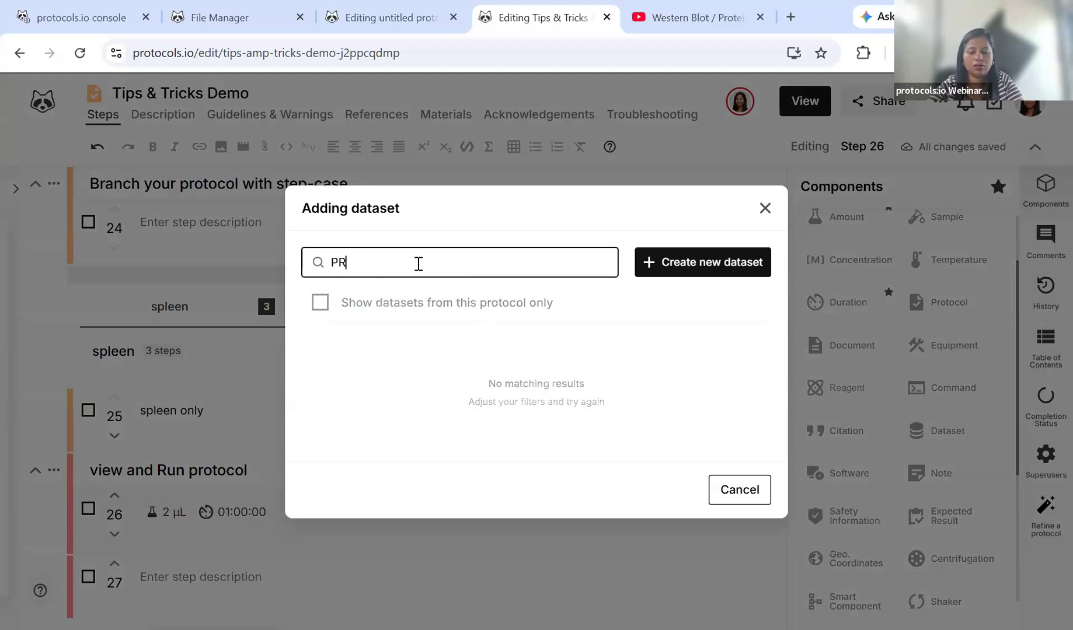
text(OTEIN)
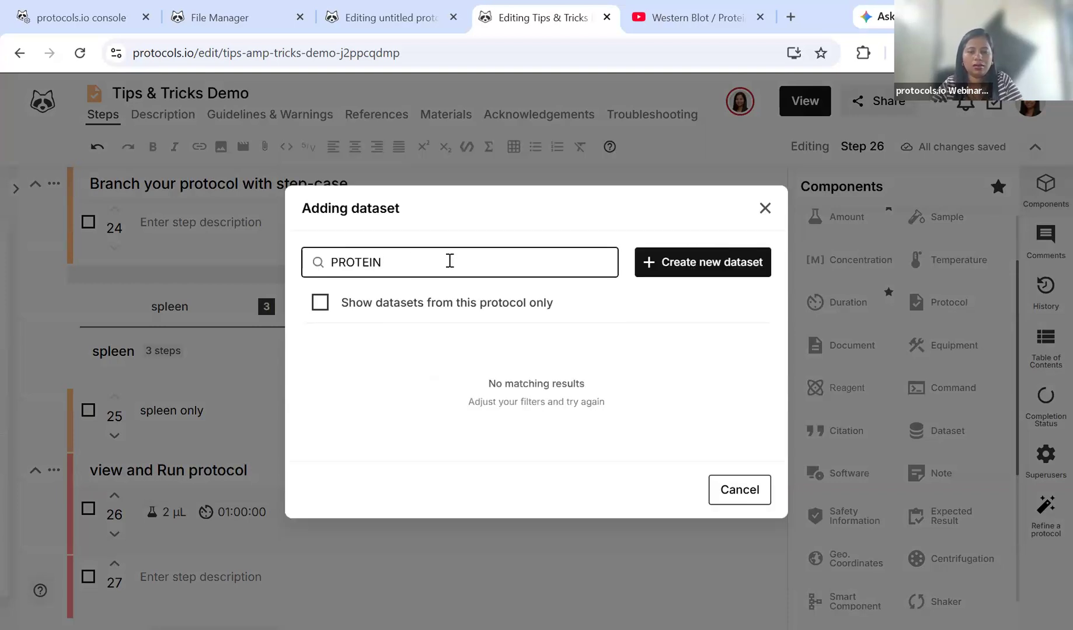
Shorten the dataset search to PRO and insert the Illumina HiSeq 1500 RNA-Seq data NCBI BioProject dataset in step 27
double_click(335, 262)
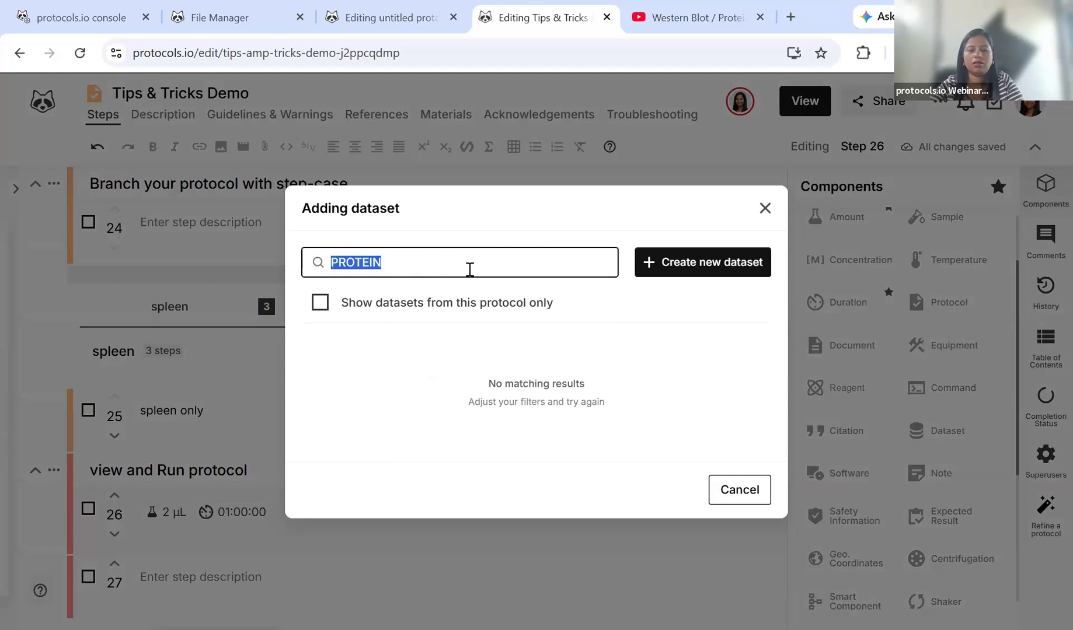
click(470, 269)
key(BackSpace)
key(BackSpace)
key(BackSpace)
key(BackSpace)
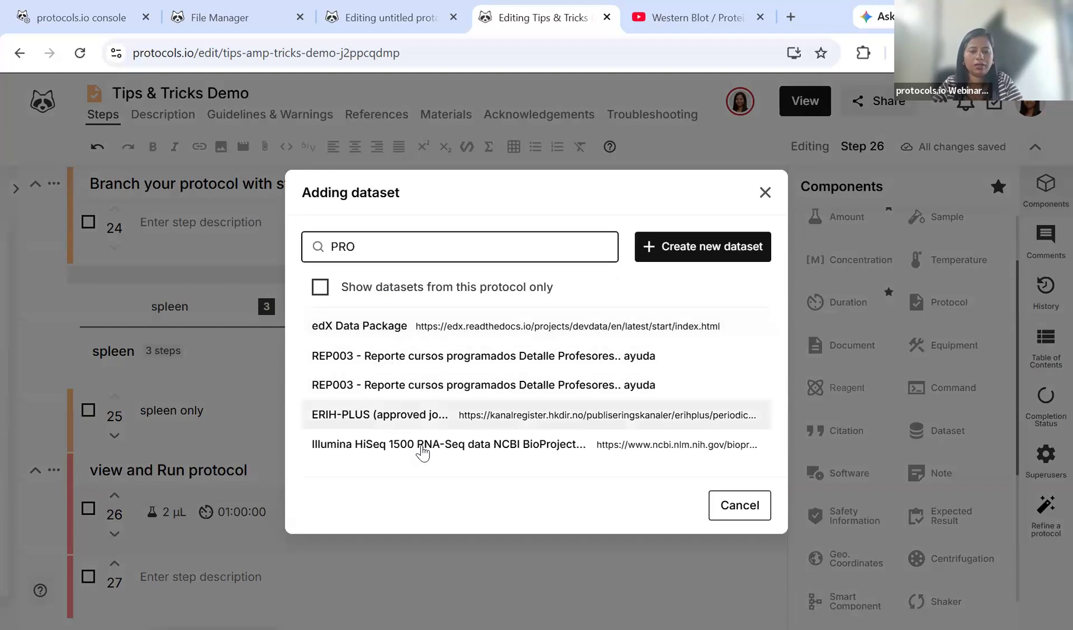
click(487, 443)
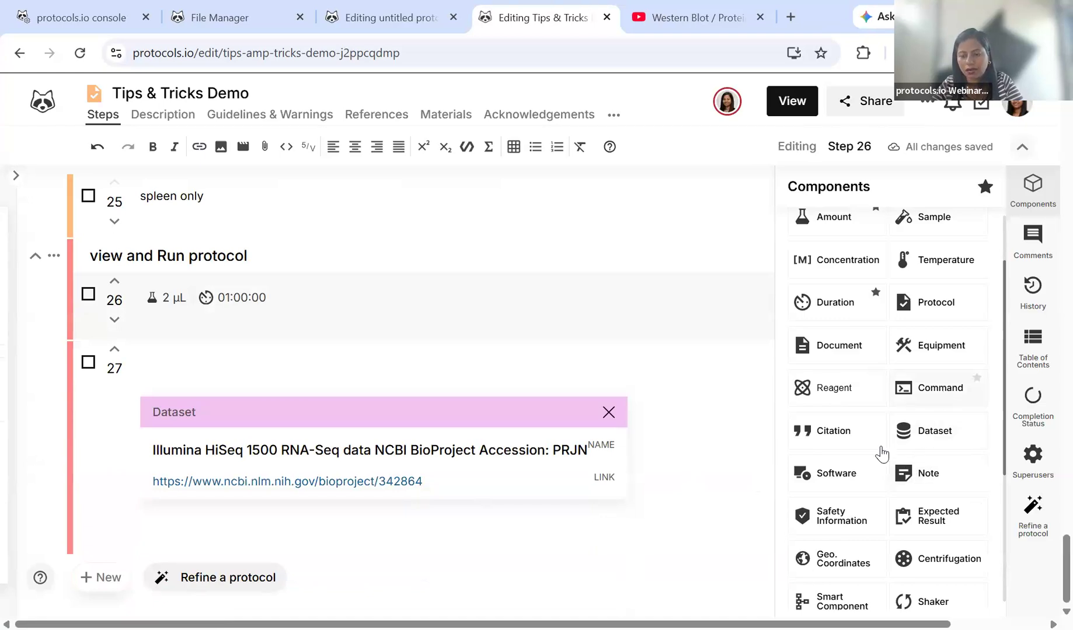
Search the software for IMAGE J and insert FIJI (Image J) below the dataset in step 27
scroll(881, 454, down, 3)
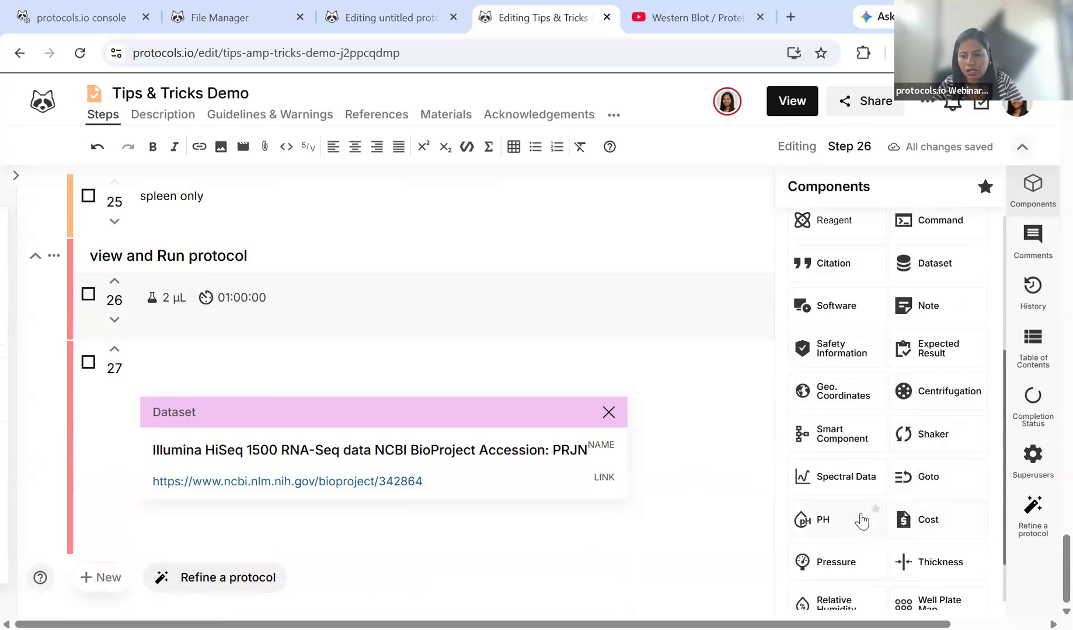
scroll(930, 433, down, 2)
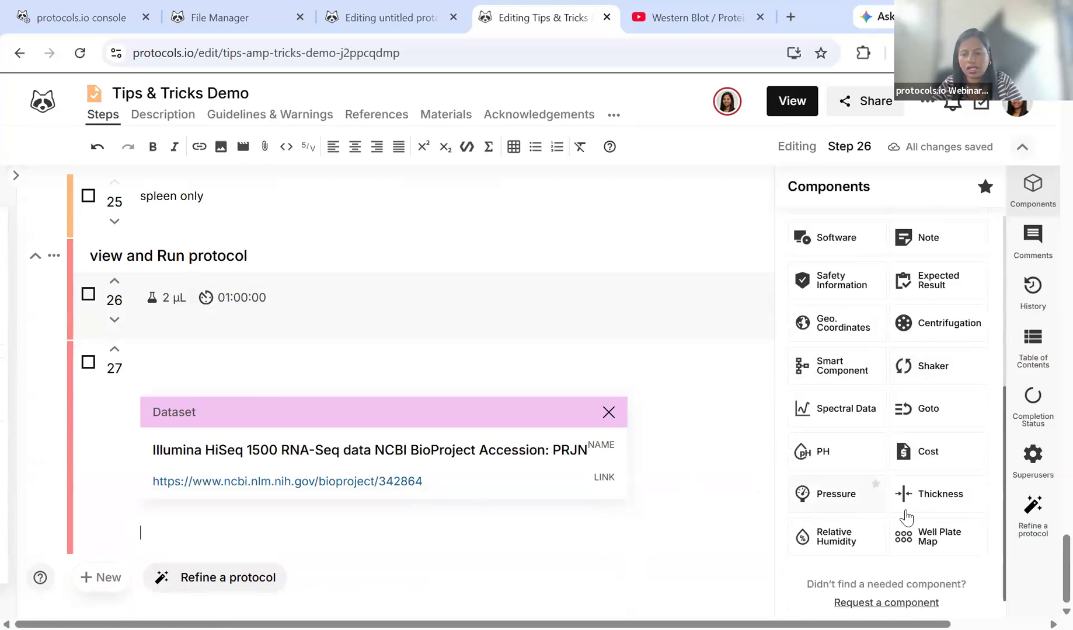
scroll(880, 377, up, 5)
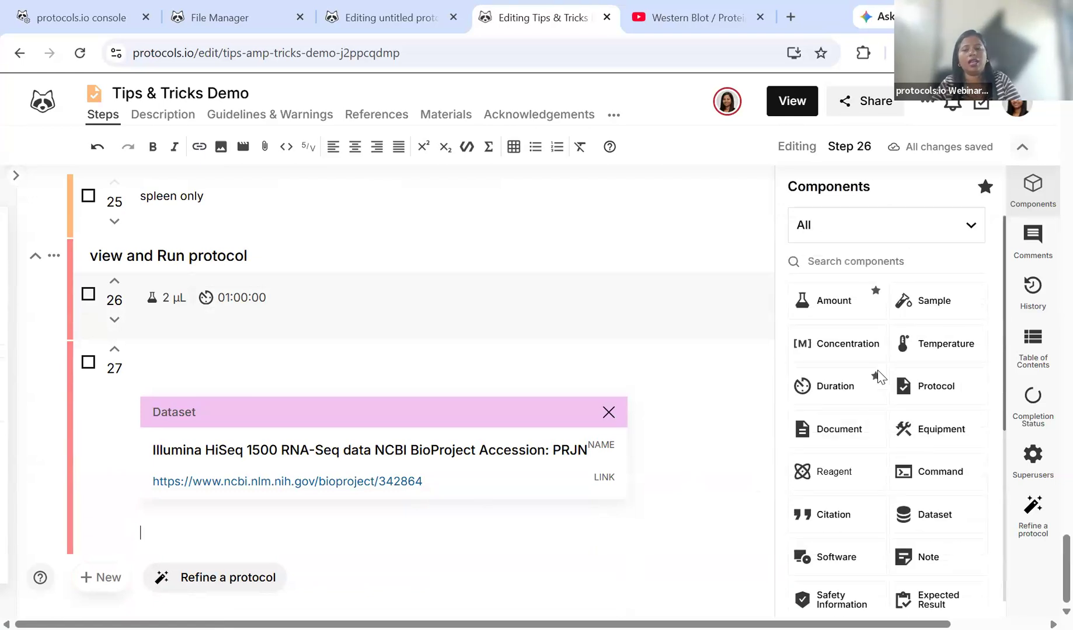
scroll(854, 486, down, 2)
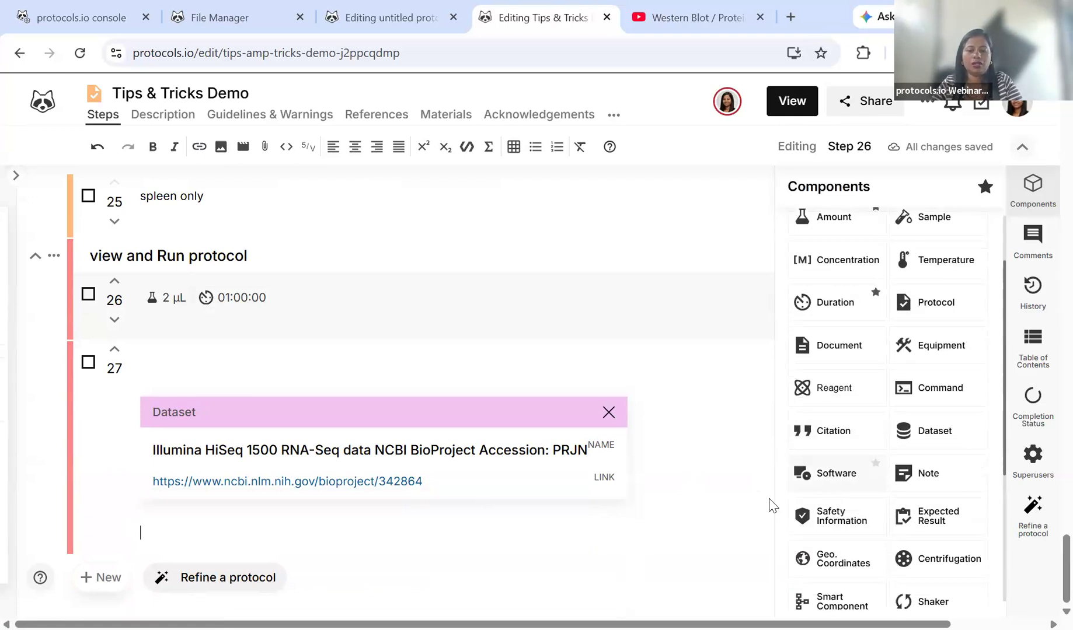
click(838, 474)
click(450, 260)
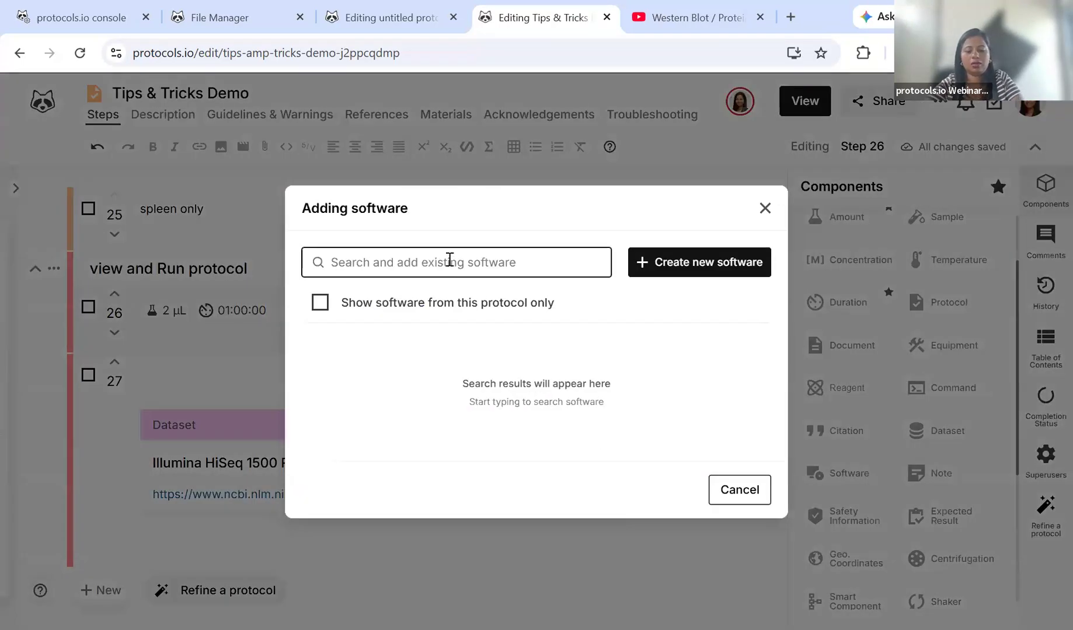
text(IMAGE J)
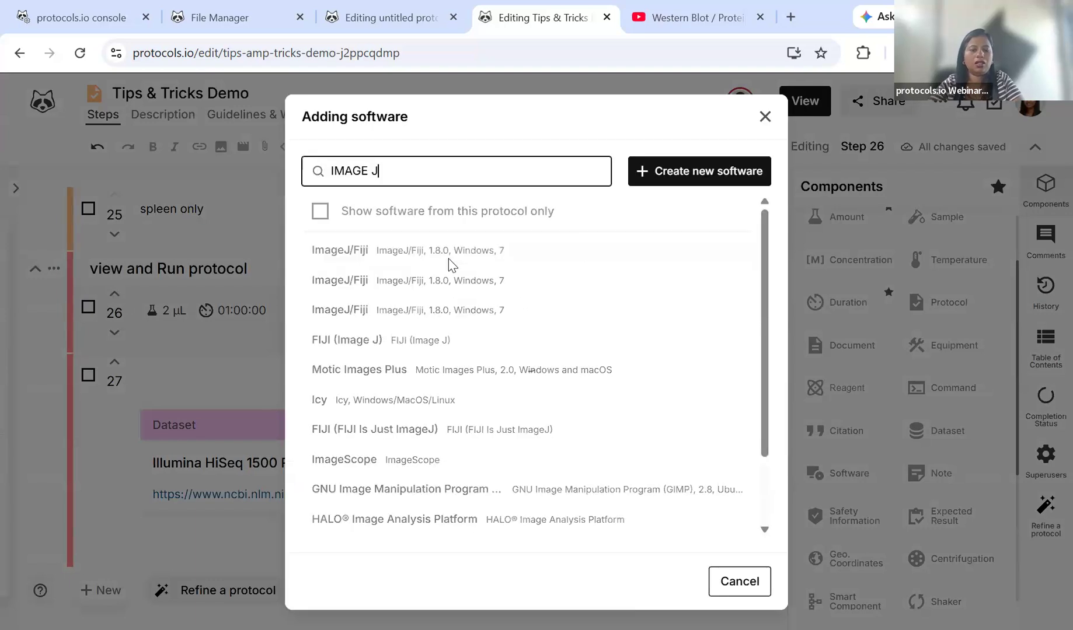
click(397, 395)
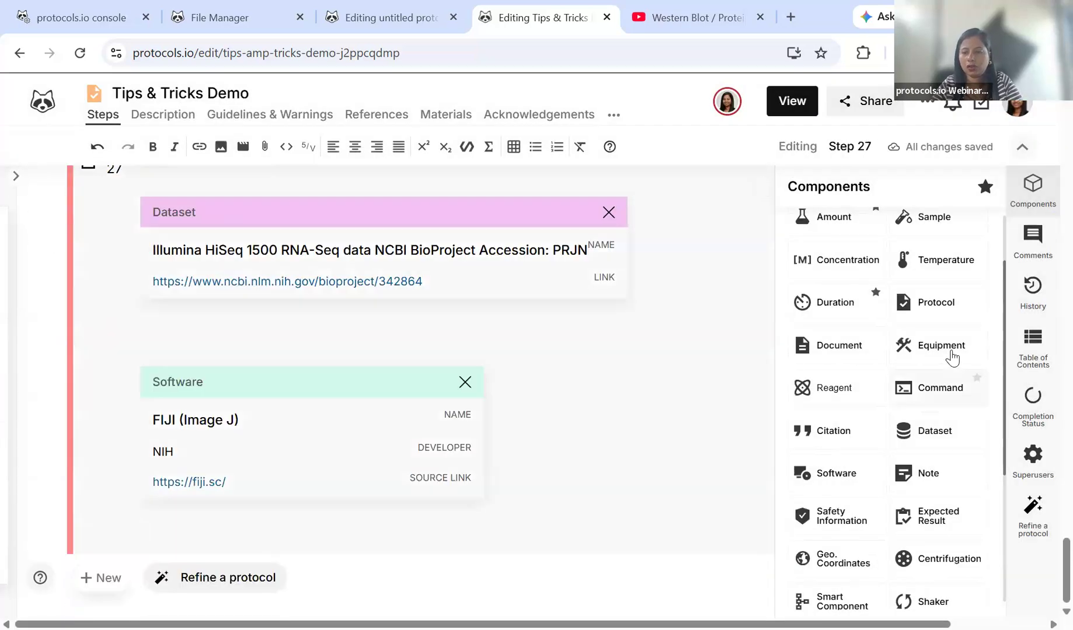
Search the equipment for CONFOCAL IMA, insert the Leica SP8 confocal scan-head mounted upright DM6000 microscope in step 27, and remove it again
click(946, 347)
click(549, 264)
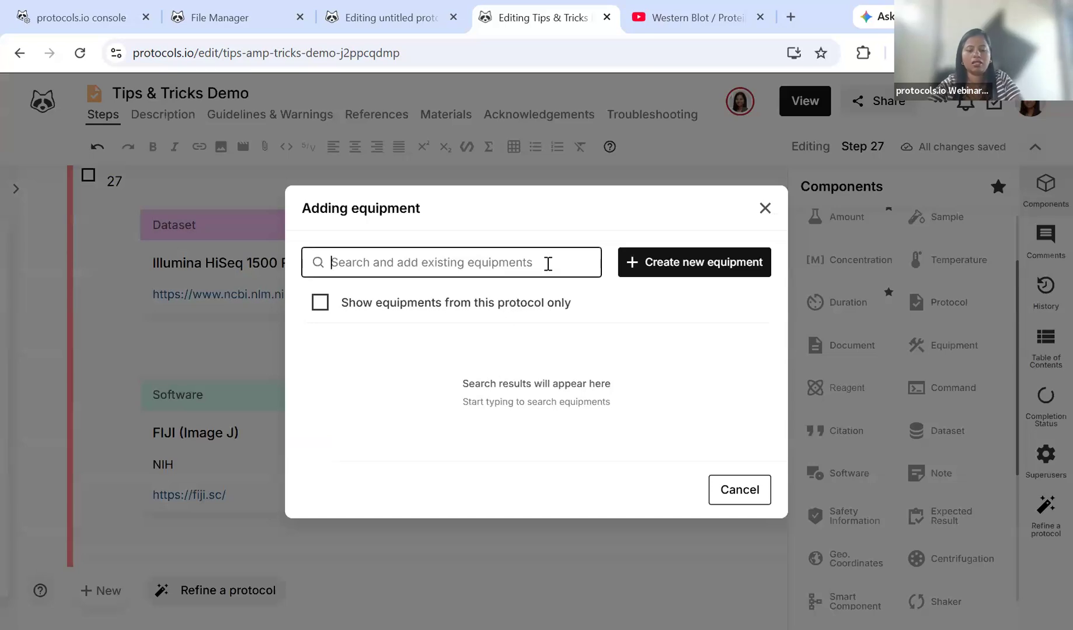
text(CONFOCAL )
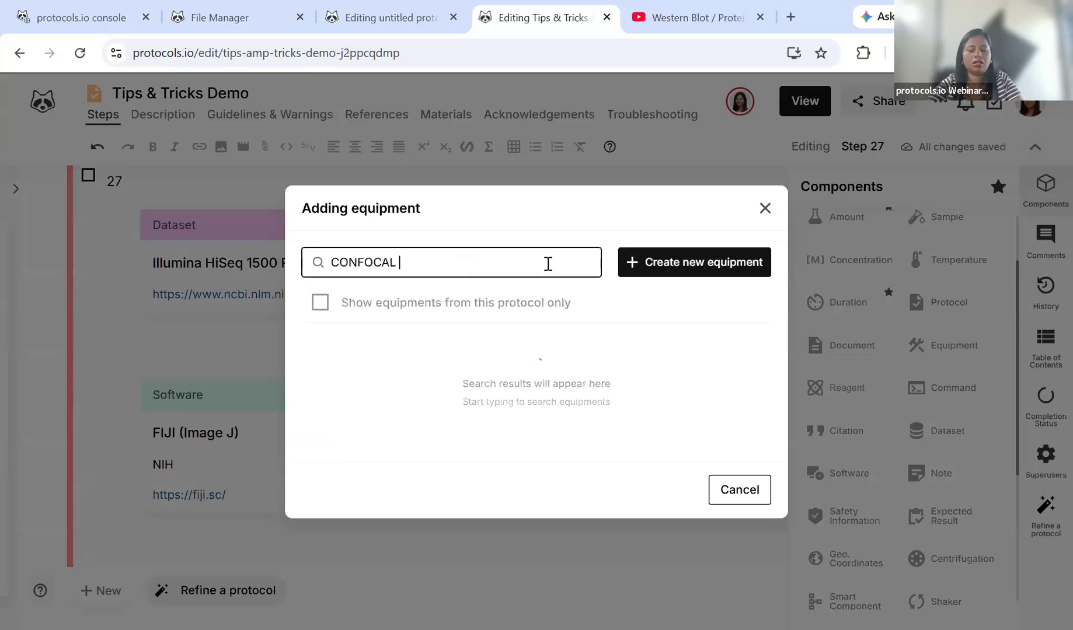
text(IMA)
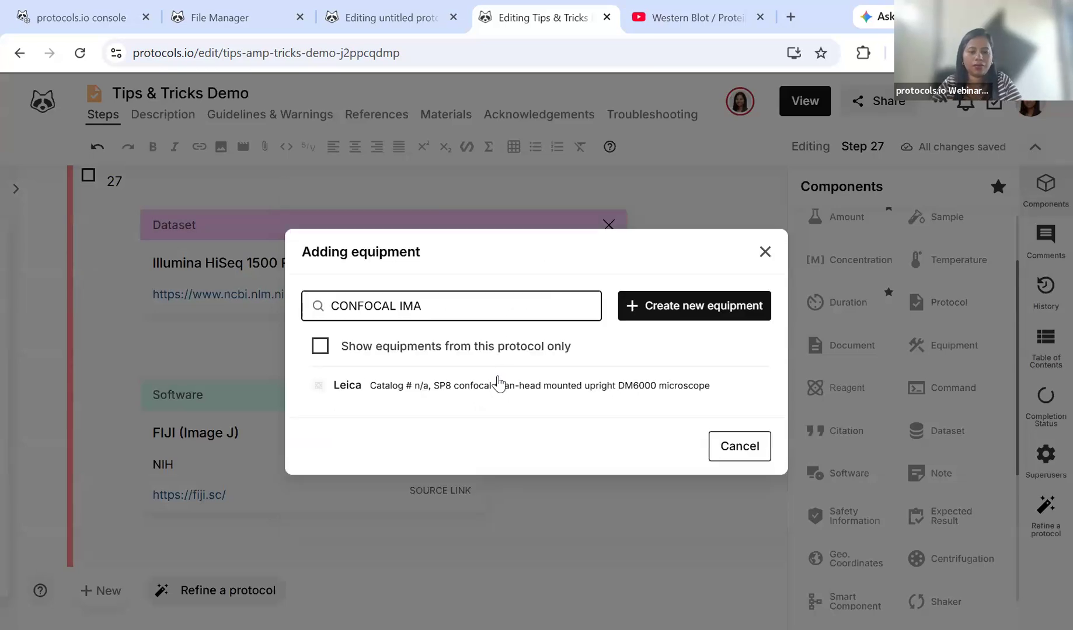
click(508, 385)
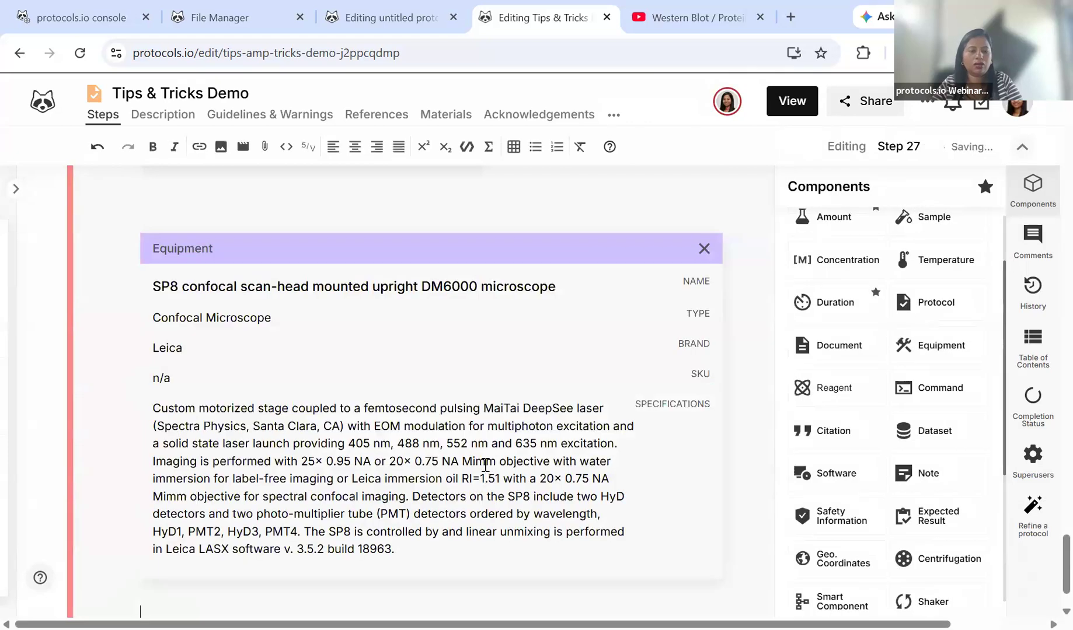
scroll(397, 221, down, 2)
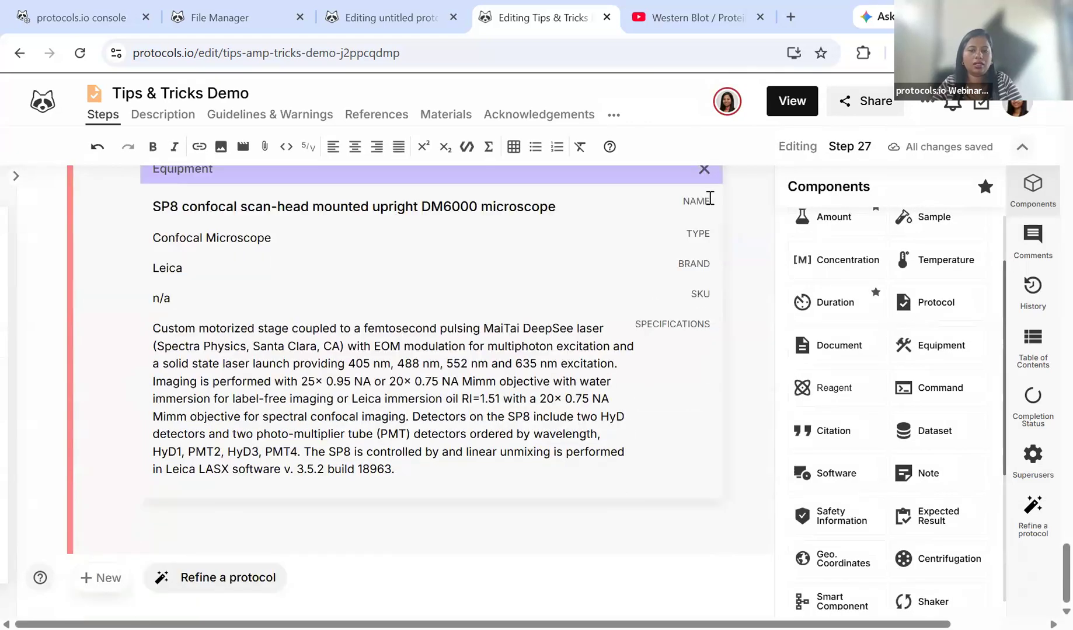
click(704, 169)
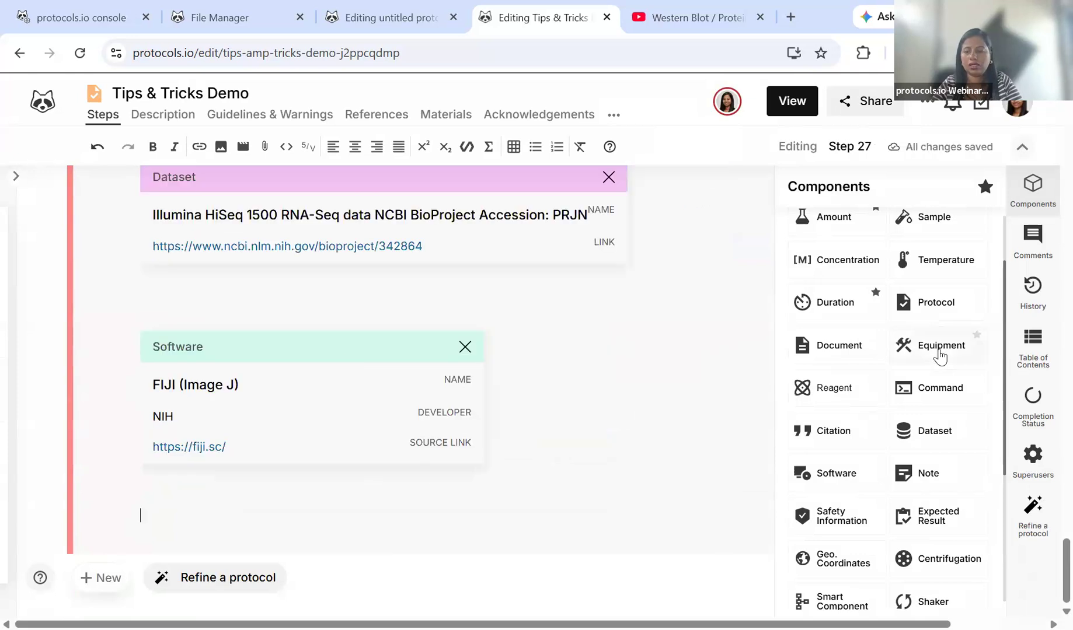
Examine the fields of the form for creating new equipment, and leave it without adding any equipment to step 27
click(938, 351)
click(655, 274)
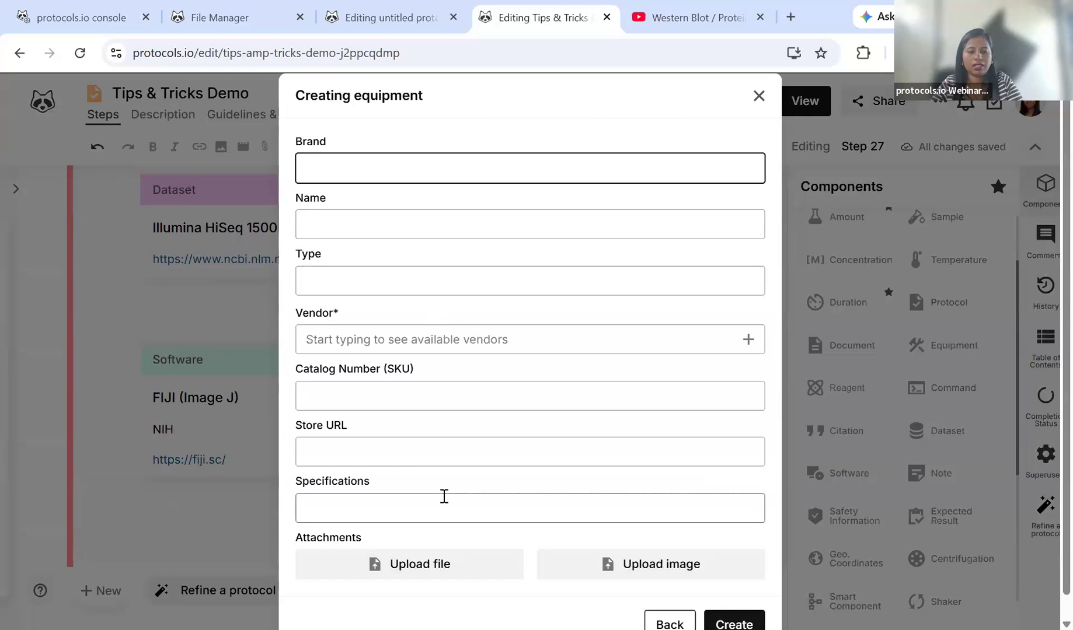
scroll(634, 523, down, 1)
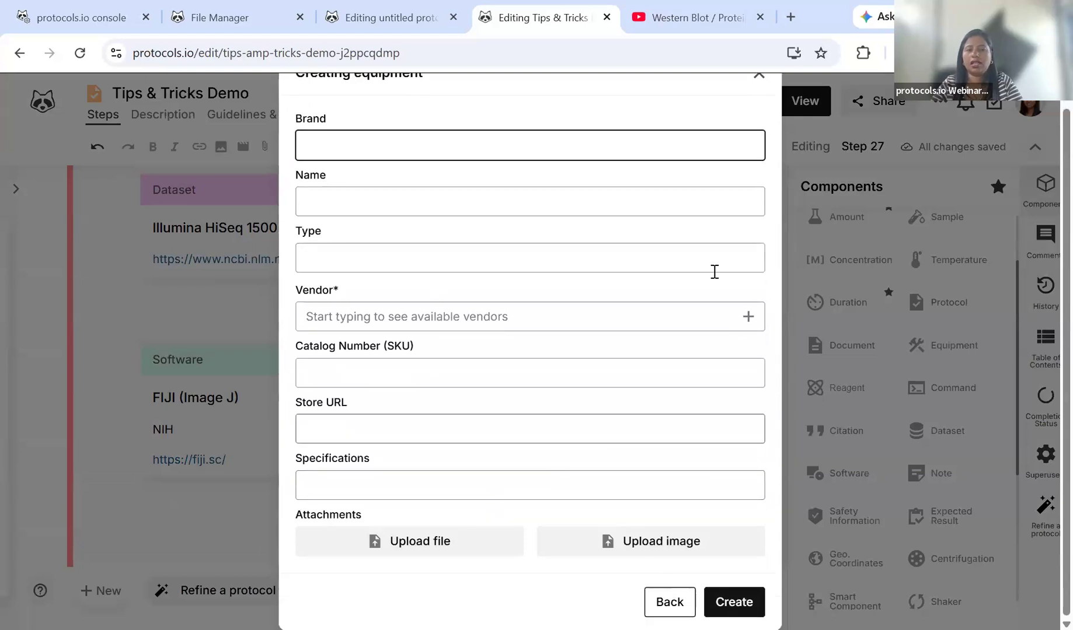
click(670, 604)
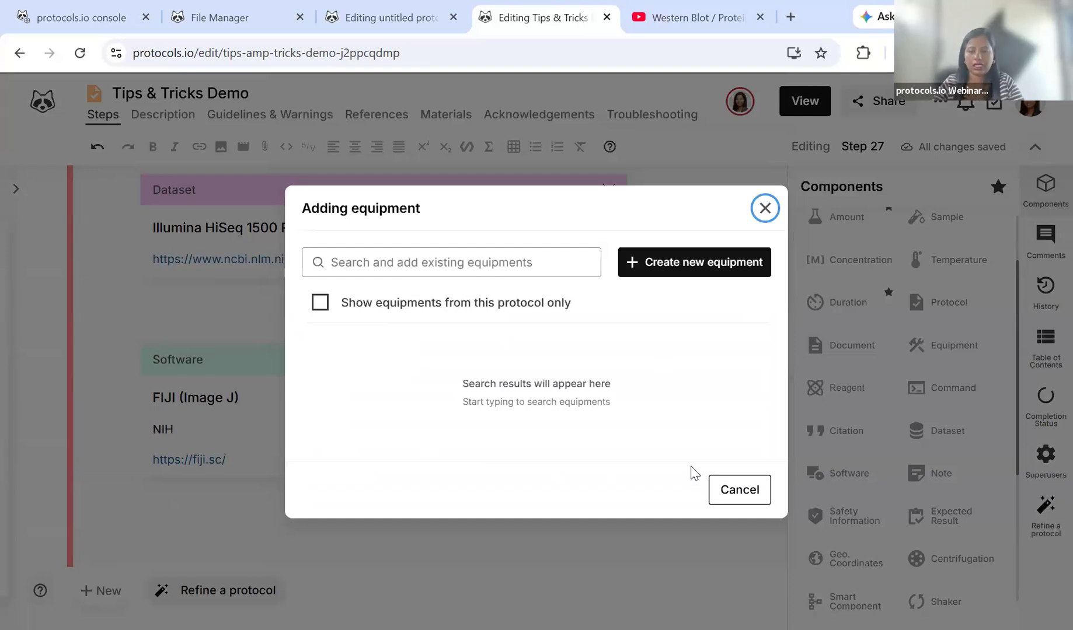
click(738, 494)
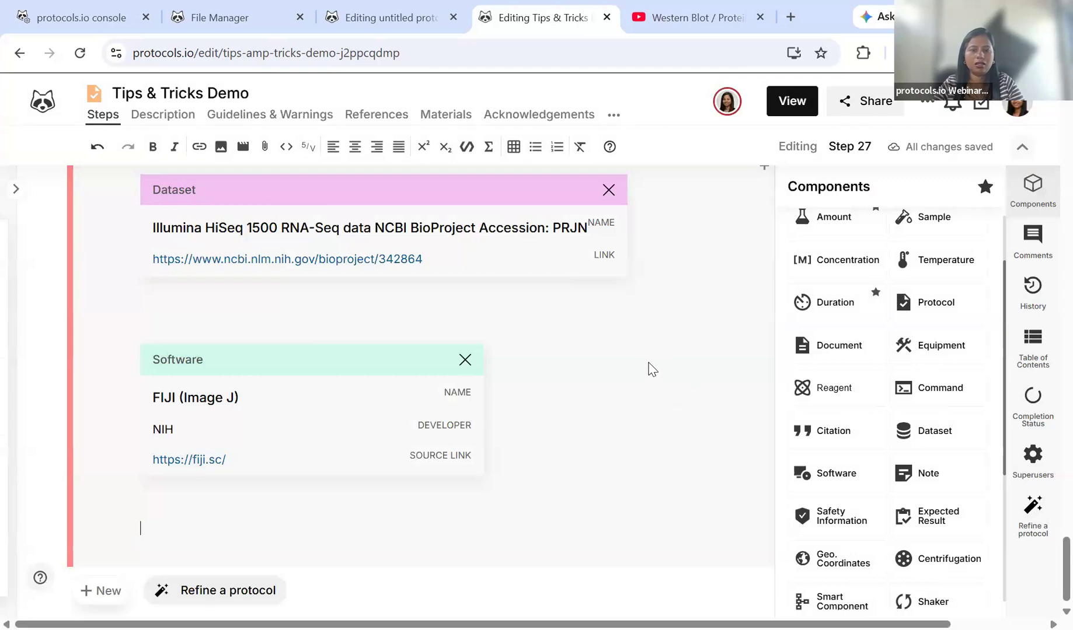
scroll(538, 488, up, 5)
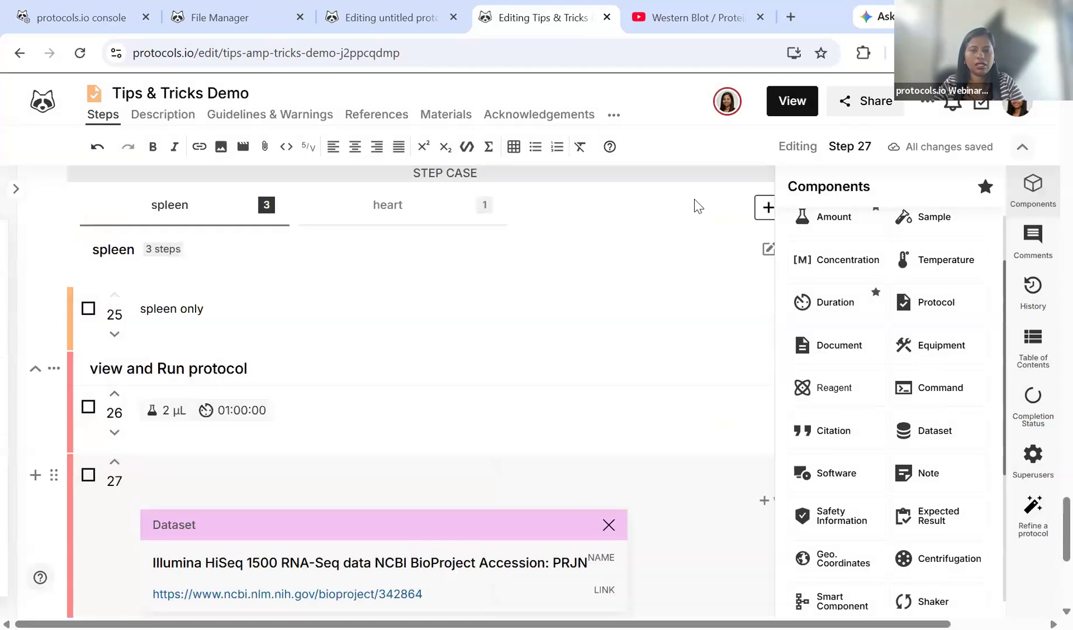
View the Tips & Tricks Demo protocol and start a new run record in the Webinar workspace's Webinar folder
click(788, 105)
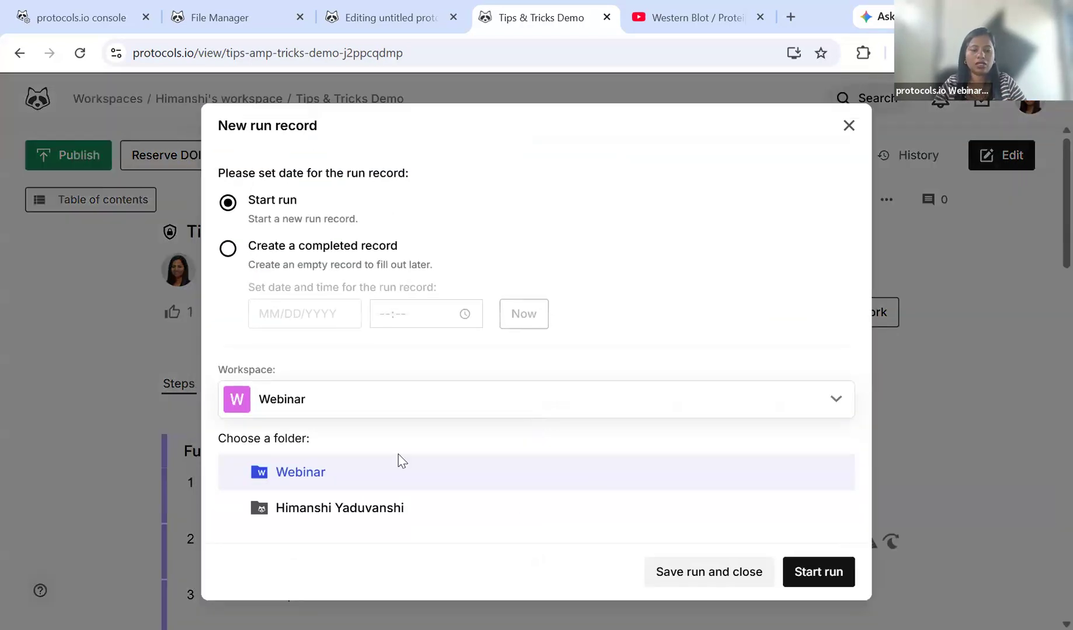
click(797, 574)
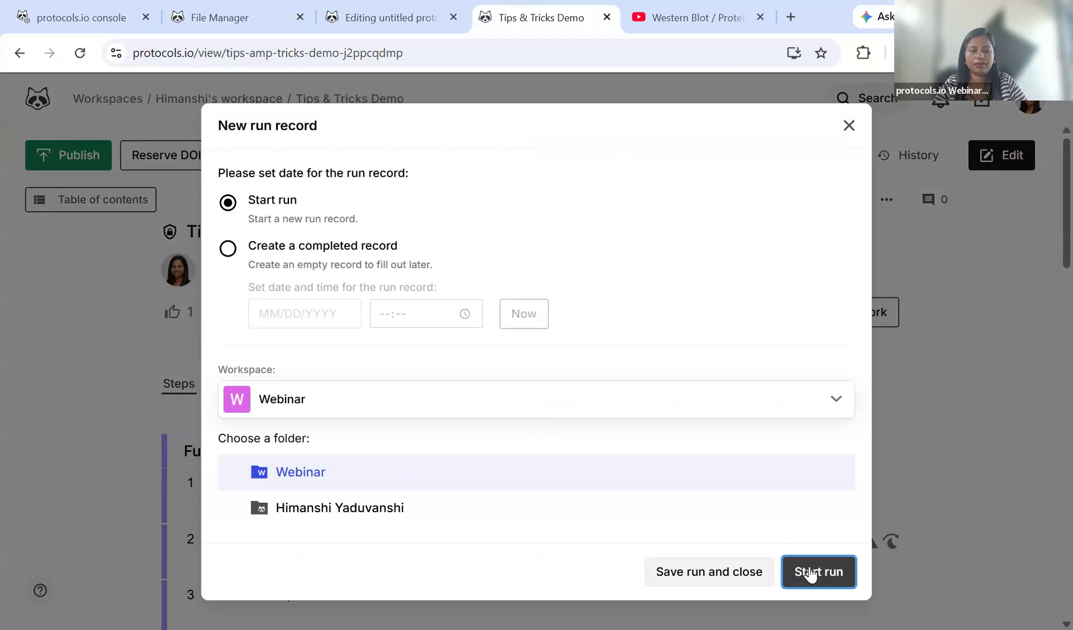
click(816, 571)
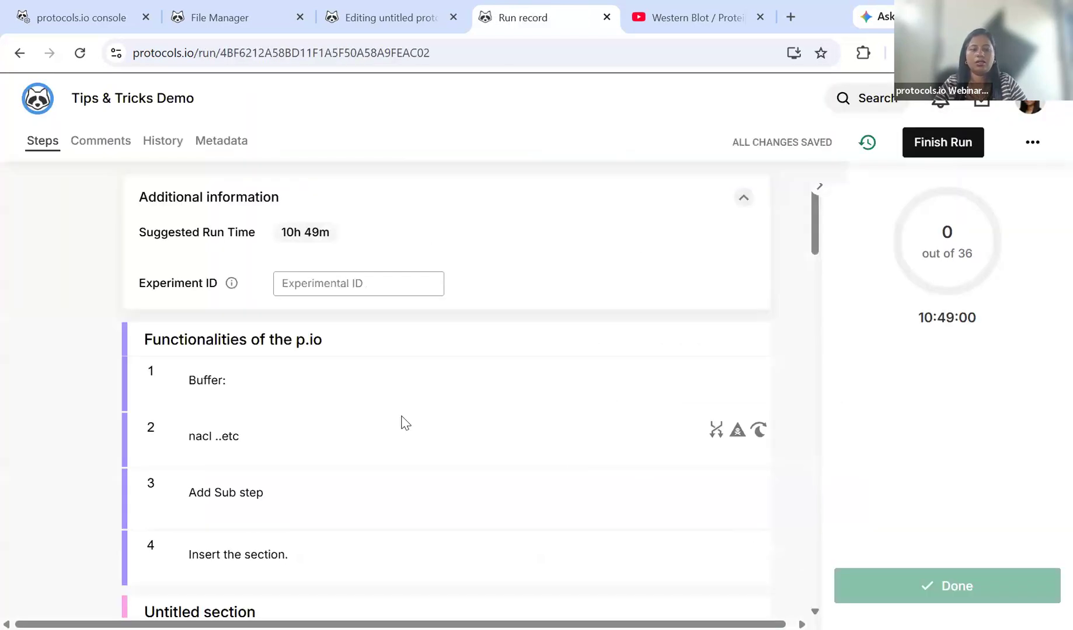
Mark steps 6 to 11 in the Components section of the run record as done
scroll(413, 414, down, 6)
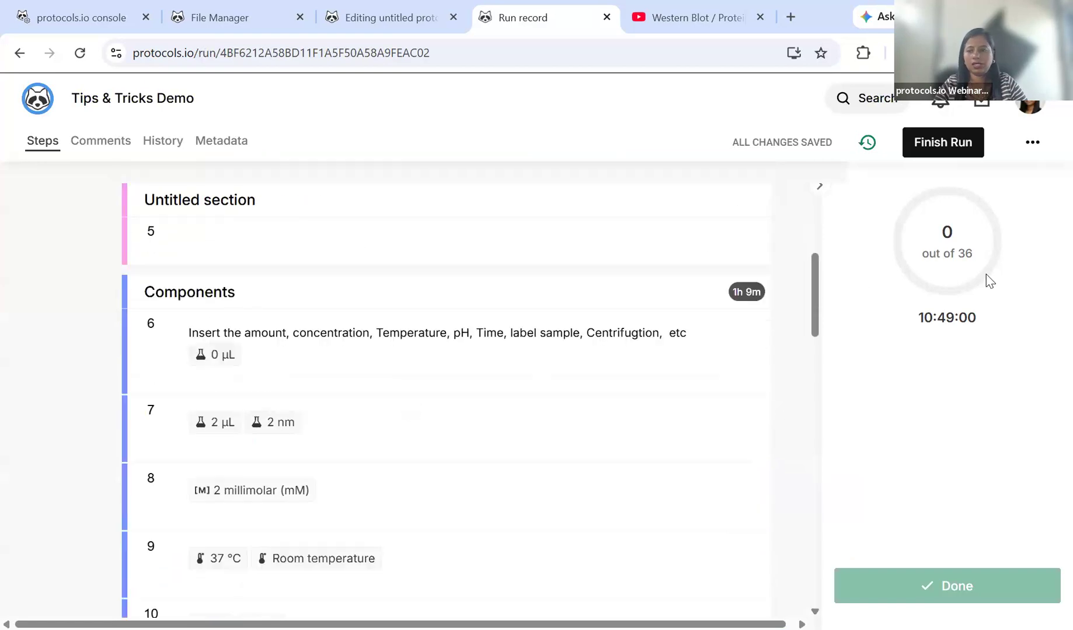
scroll(386, 405, down, 4)
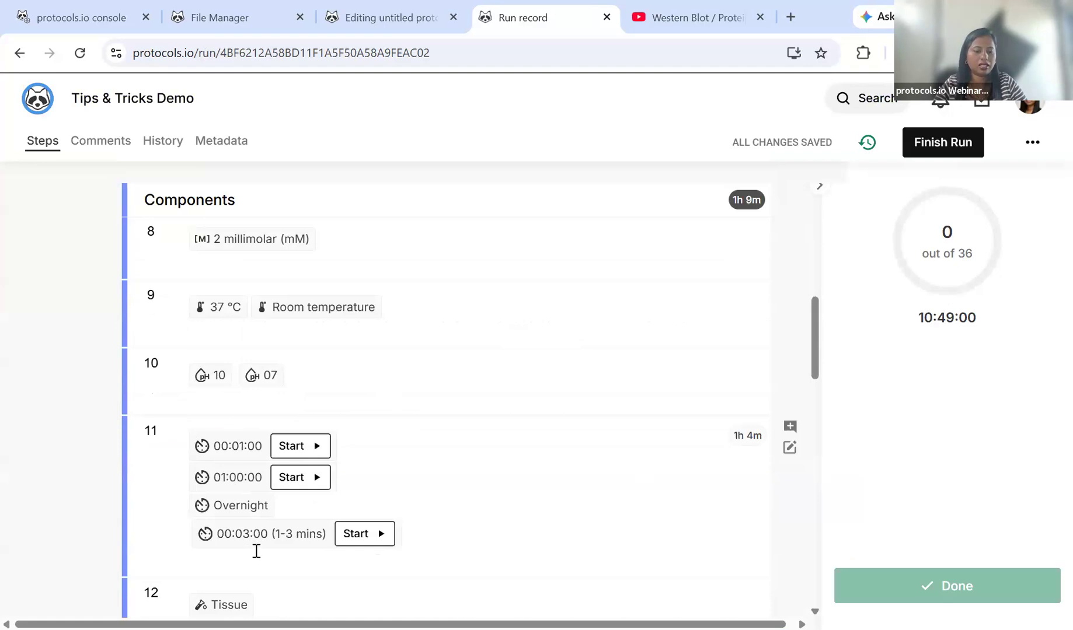
click(333, 450)
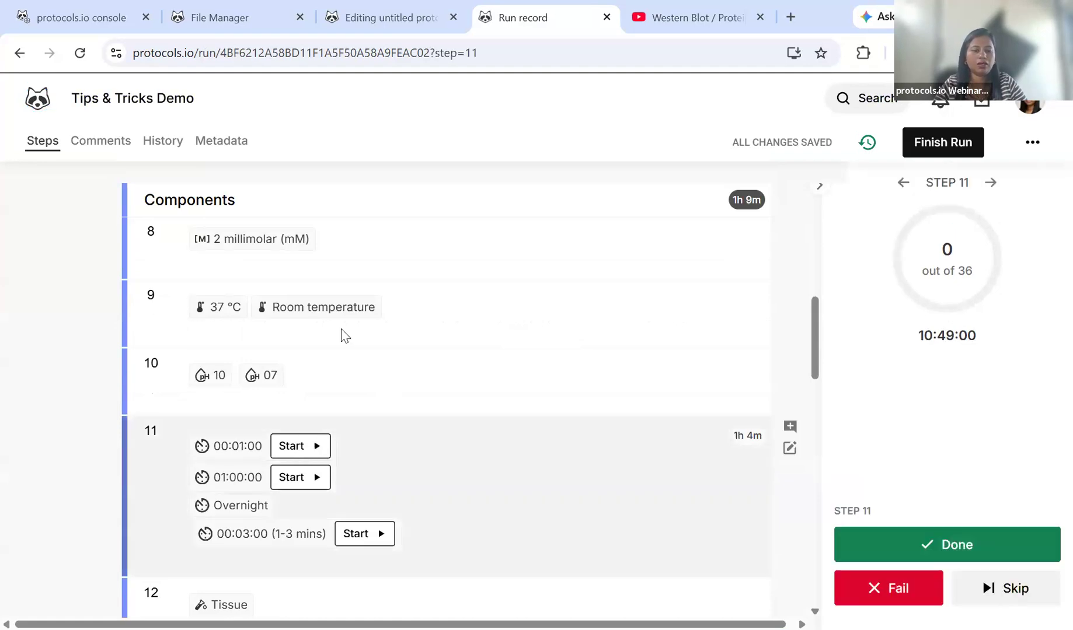
scroll(327, 380, up, 5)
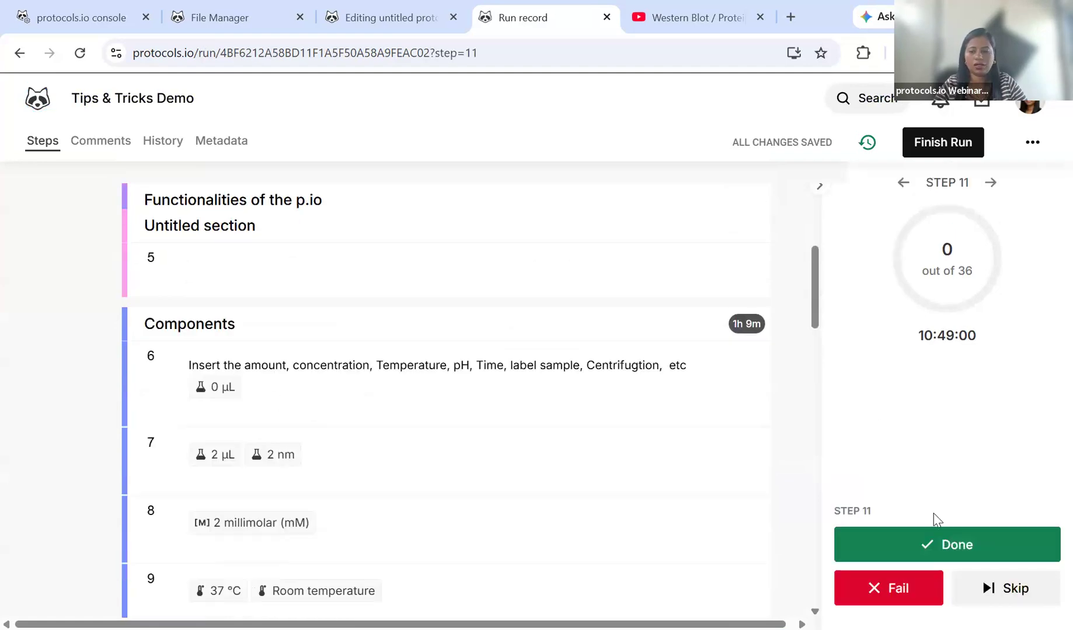
click(506, 377)
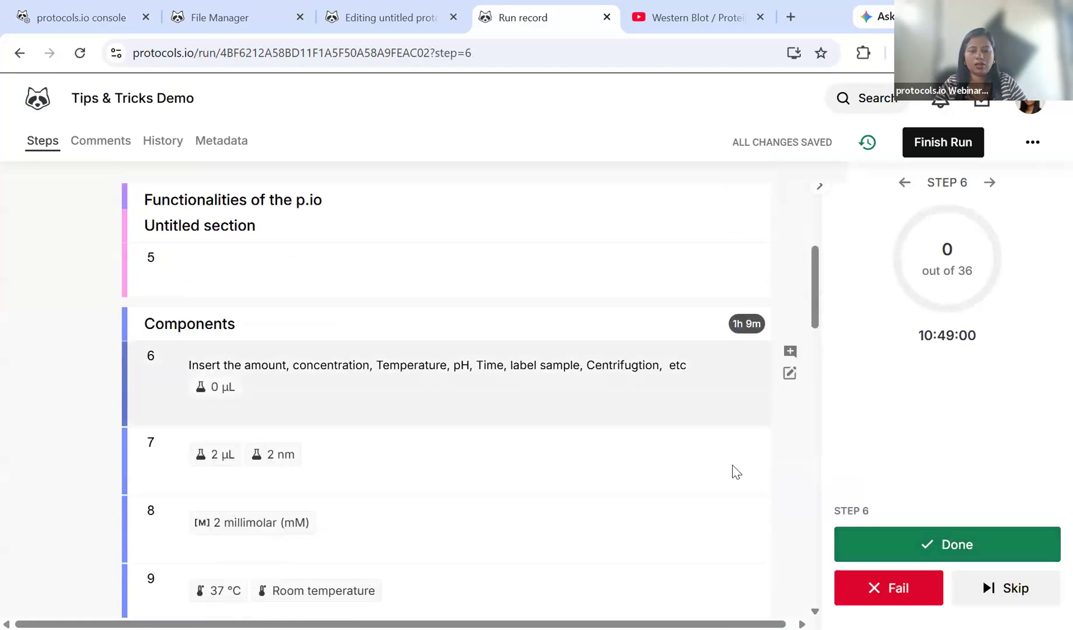
click(879, 553)
click(875, 551)
click(876, 551)
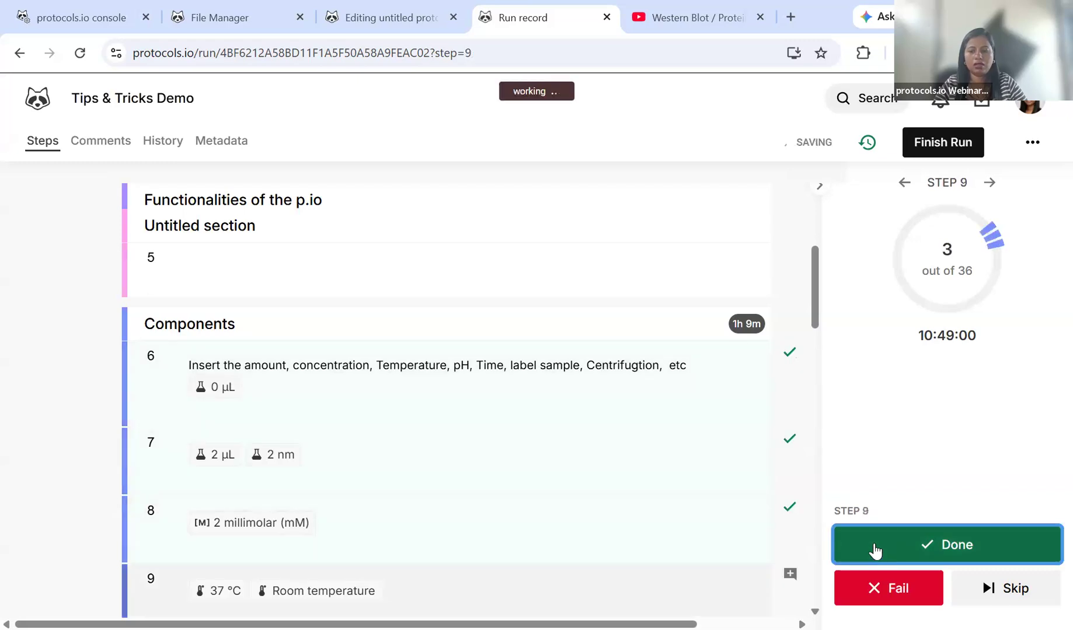
click(875, 551)
click(875, 551)
click(875, 551)
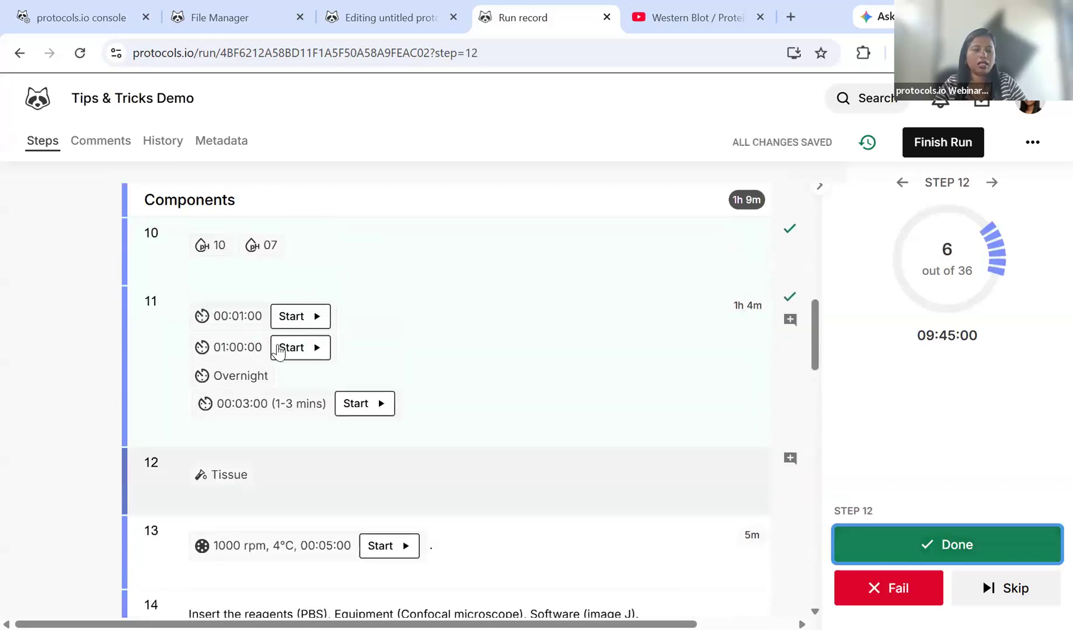
Start, pause and reset the one-minute timer in step 11, and start it again
click(293, 317)
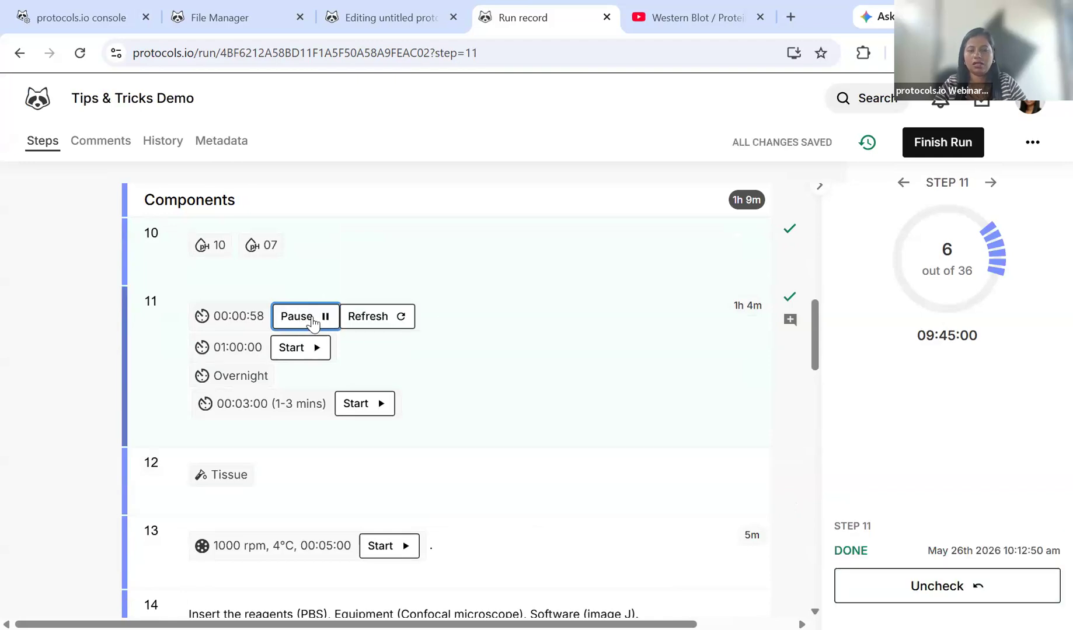
click(297, 317)
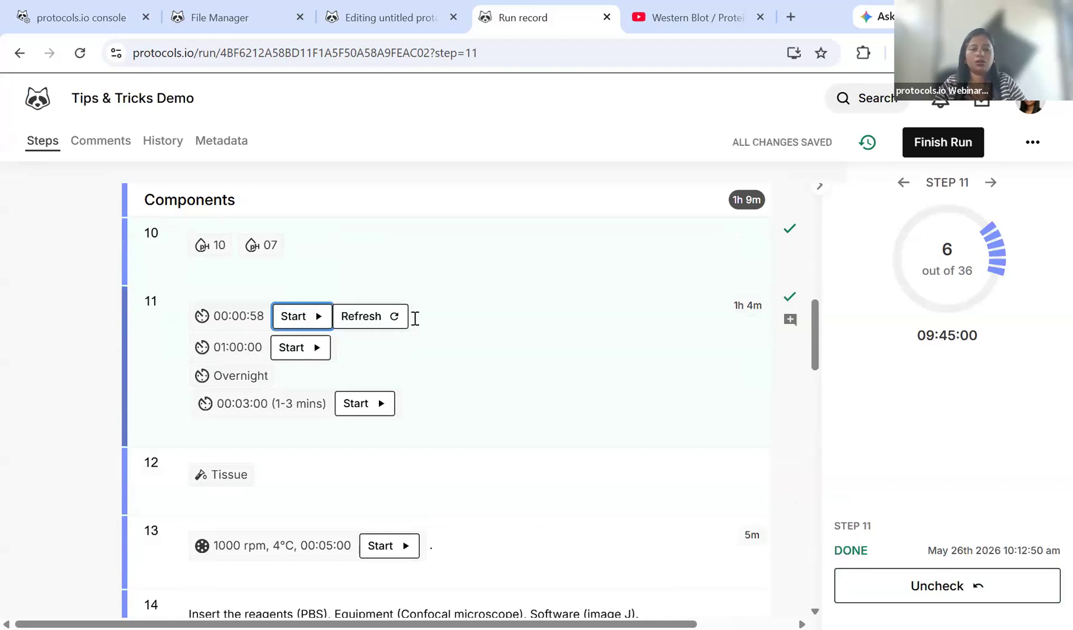
click(384, 317)
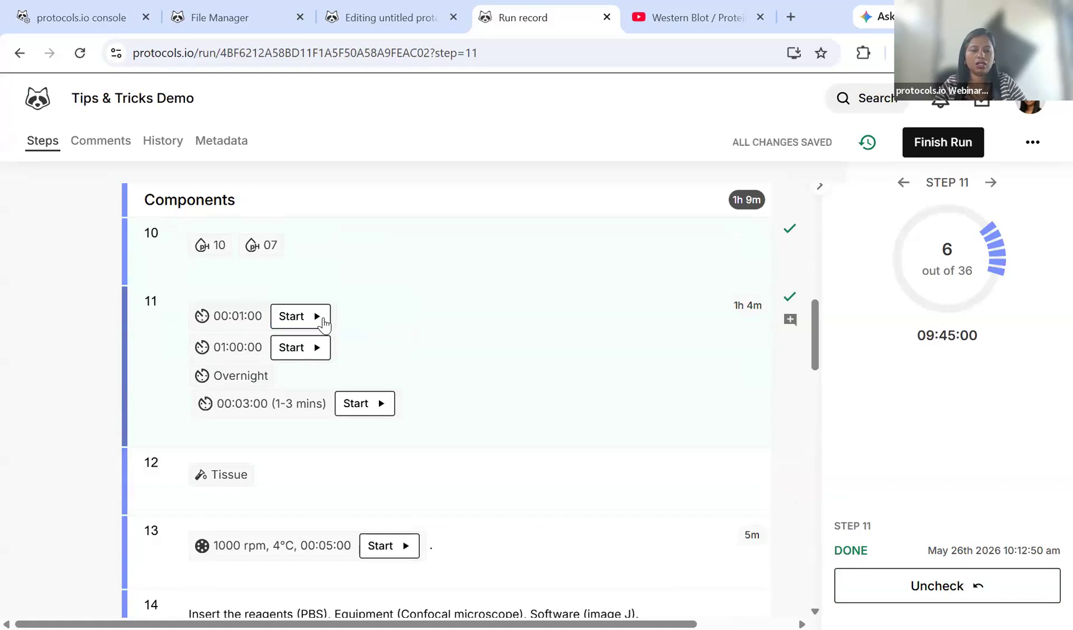
click(322, 317)
click(290, 318)
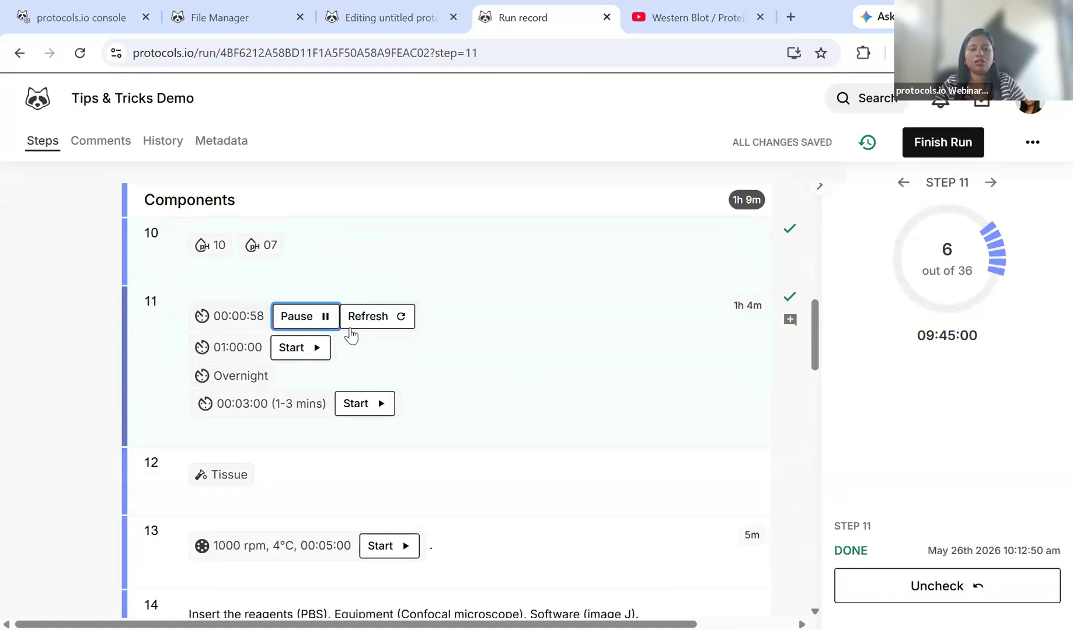
Examine the remaining run steps with their table, plate map and input fields, and the completion records beside the finished steps
scroll(528, 375, down, 4)
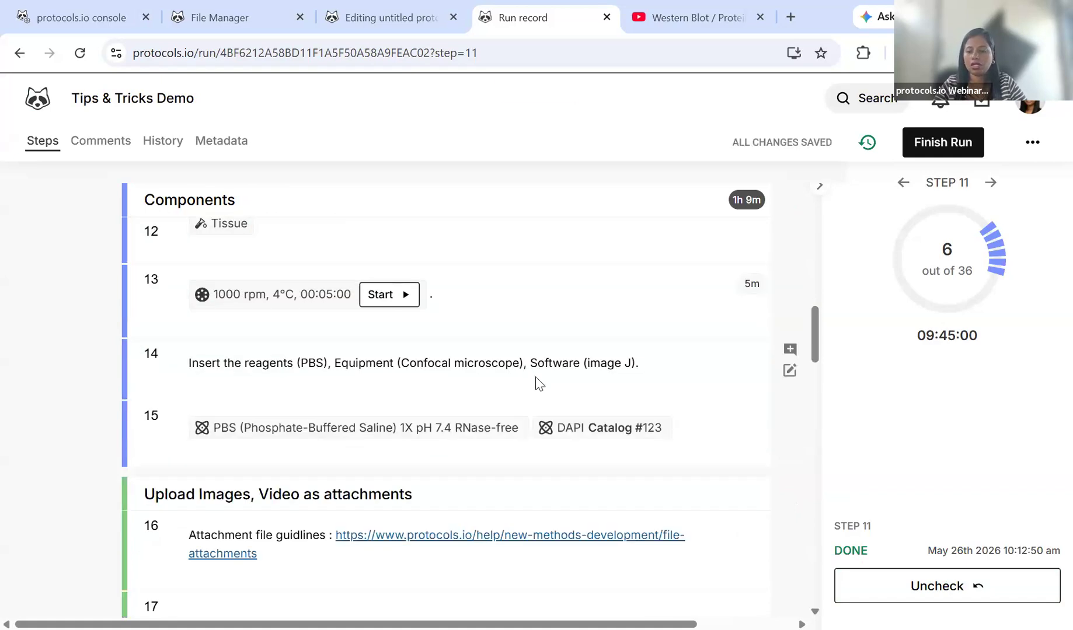
scroll(675, 443, down, 5)
scroll(675, 443, down, 10)
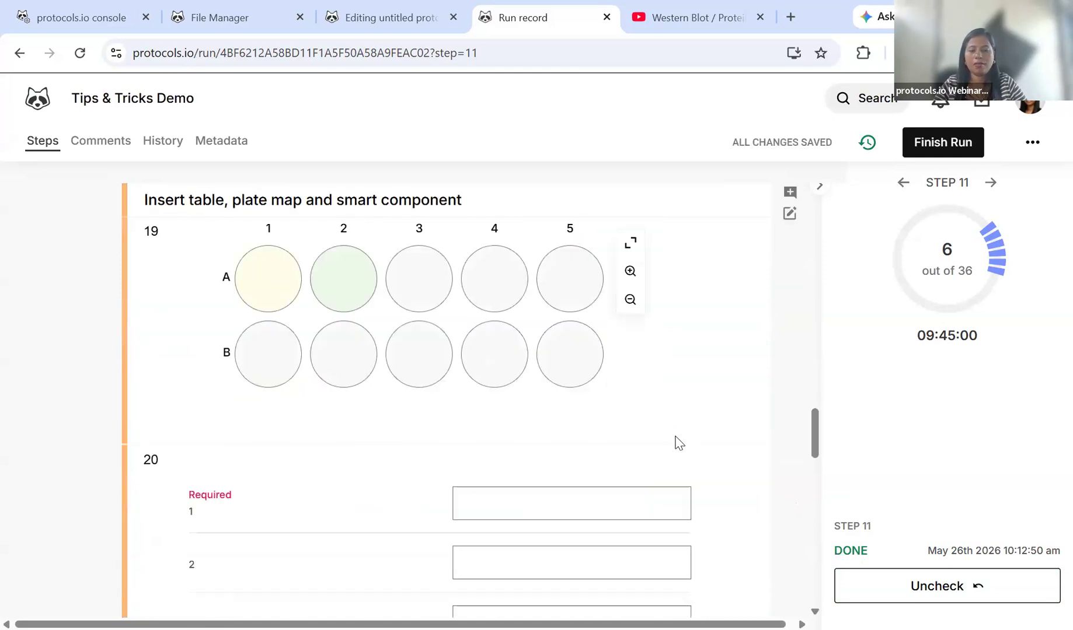
scroll(751, 407, down, 2)
scroll(752, 407, down, 6)
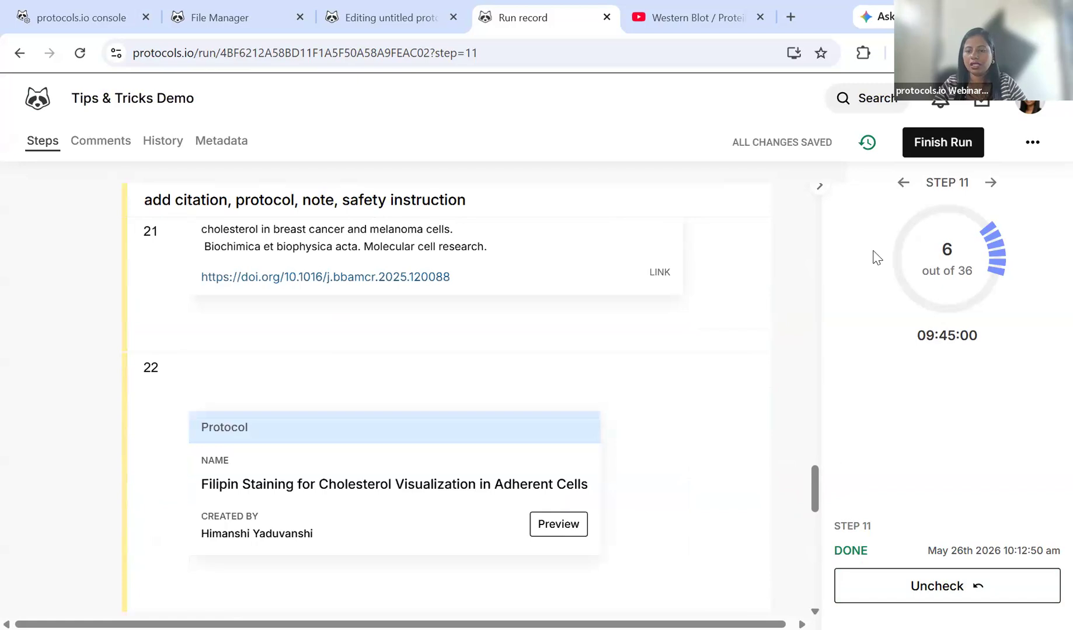
scroll(798, 288, up, 10)
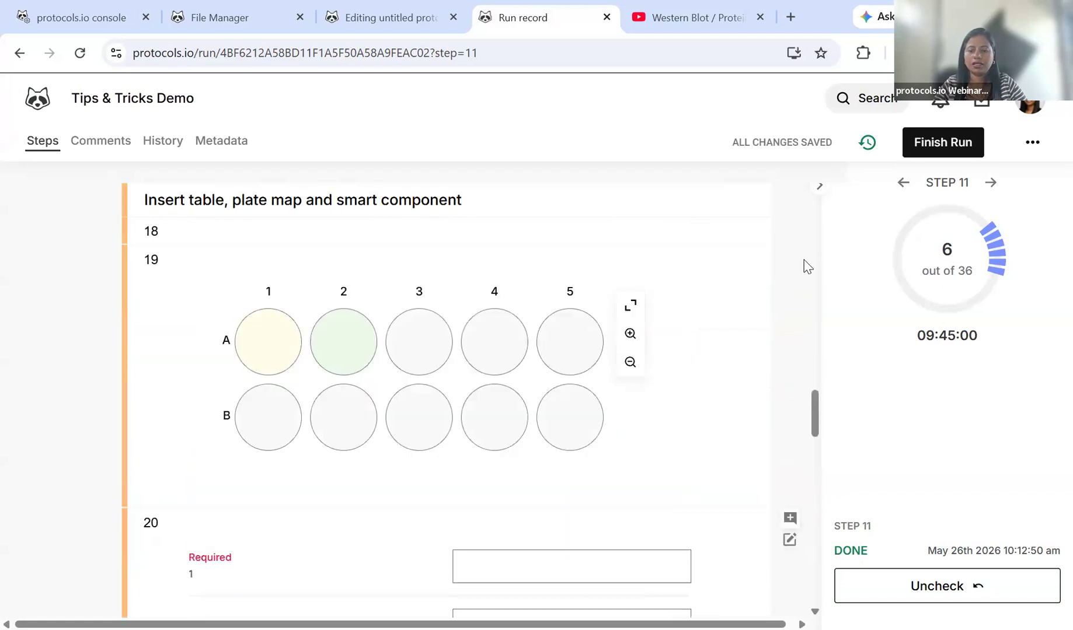
scroll(904, 350, up, 10)
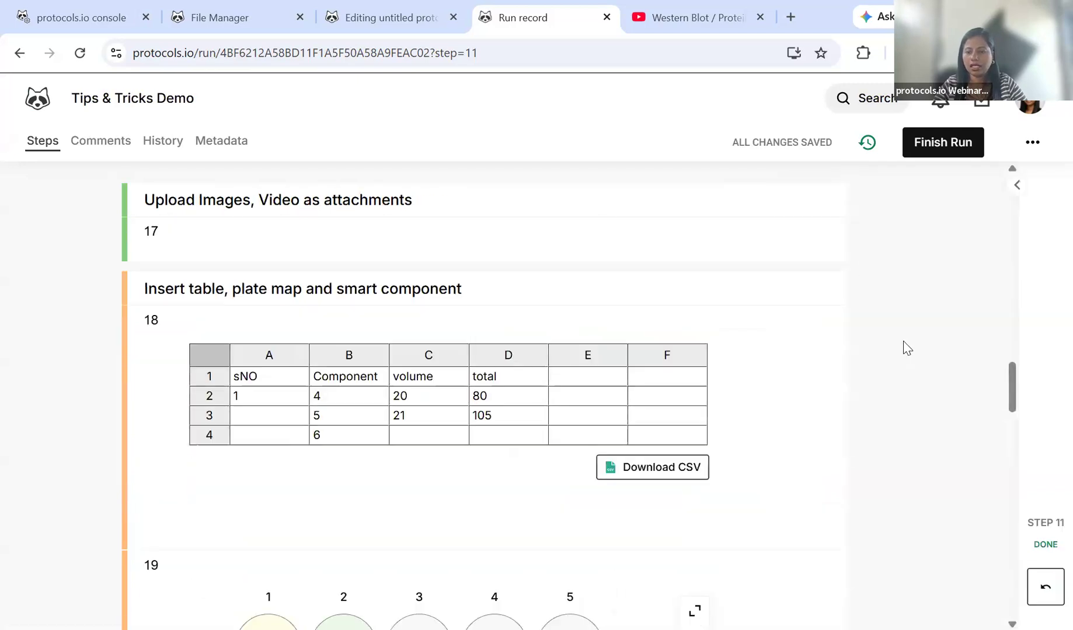
scroll(904, 342, up, 2)
scroll(899, 304, down, 2)
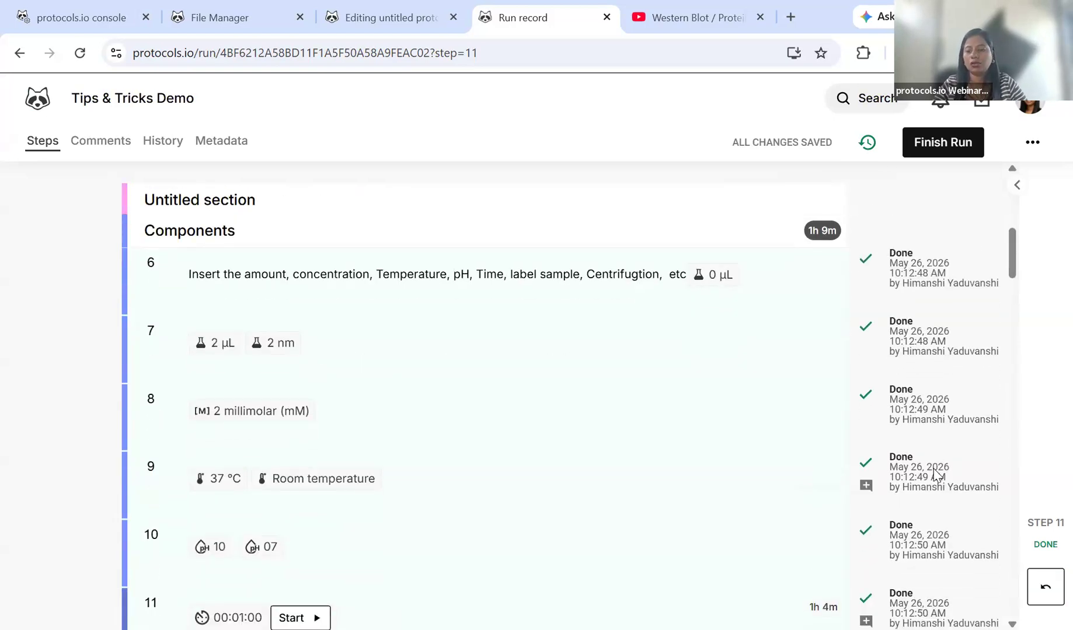
Finish the run of the Tips & Tricks Demo protocol with the remaining steps left unmarked
scroll(934, 476, down, 3)
scroll(936, 467, down, 3)
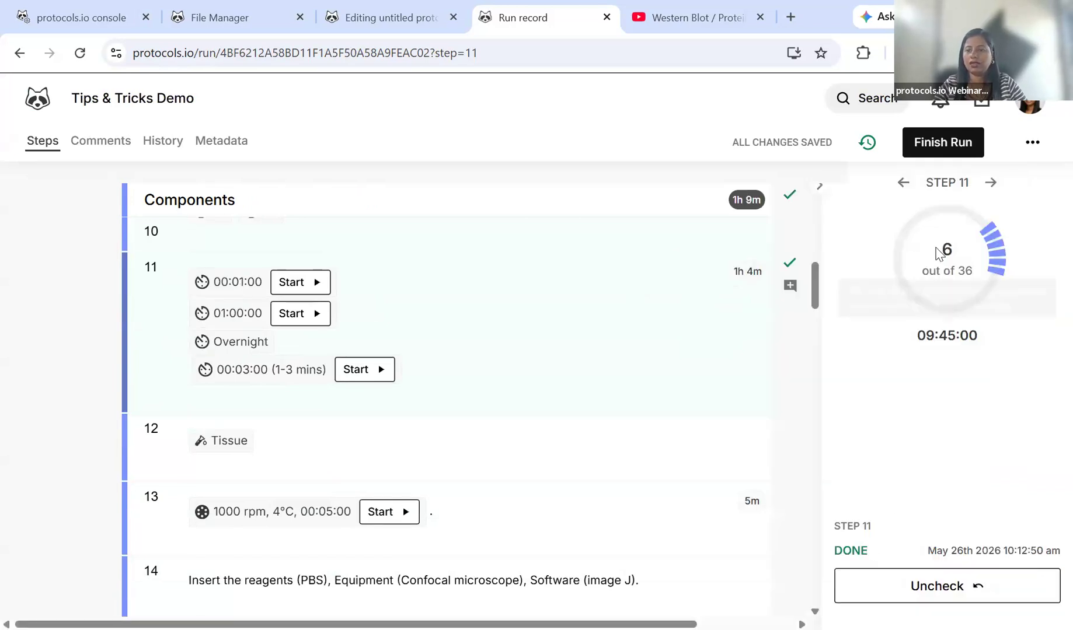
click(748, 423)
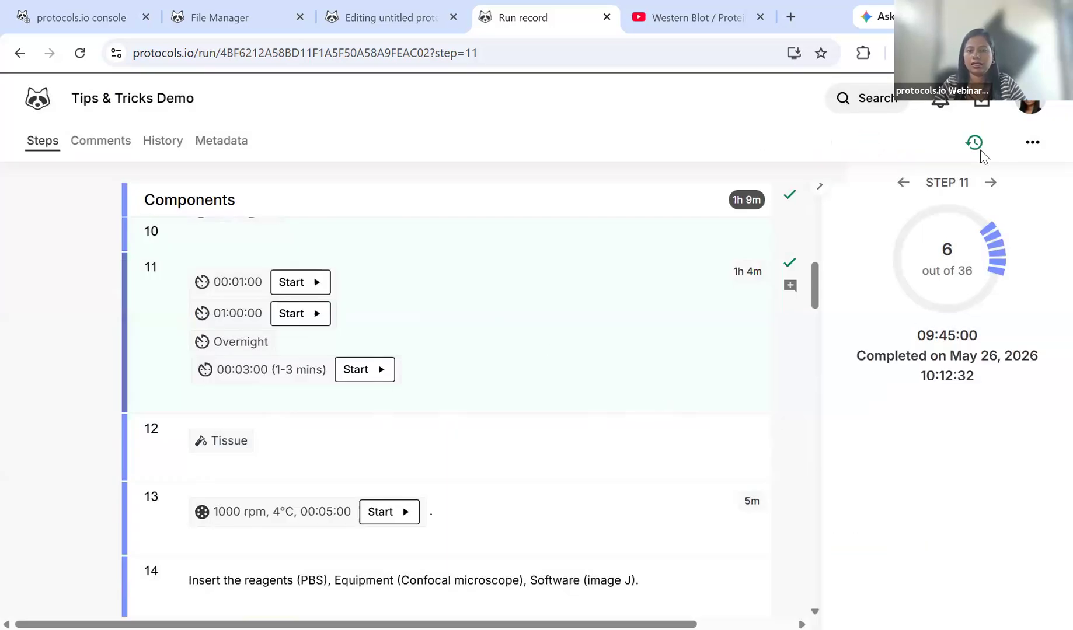
Switch to the file manager and open the reagents manager of the presenter's own workspace
click(215, 18)
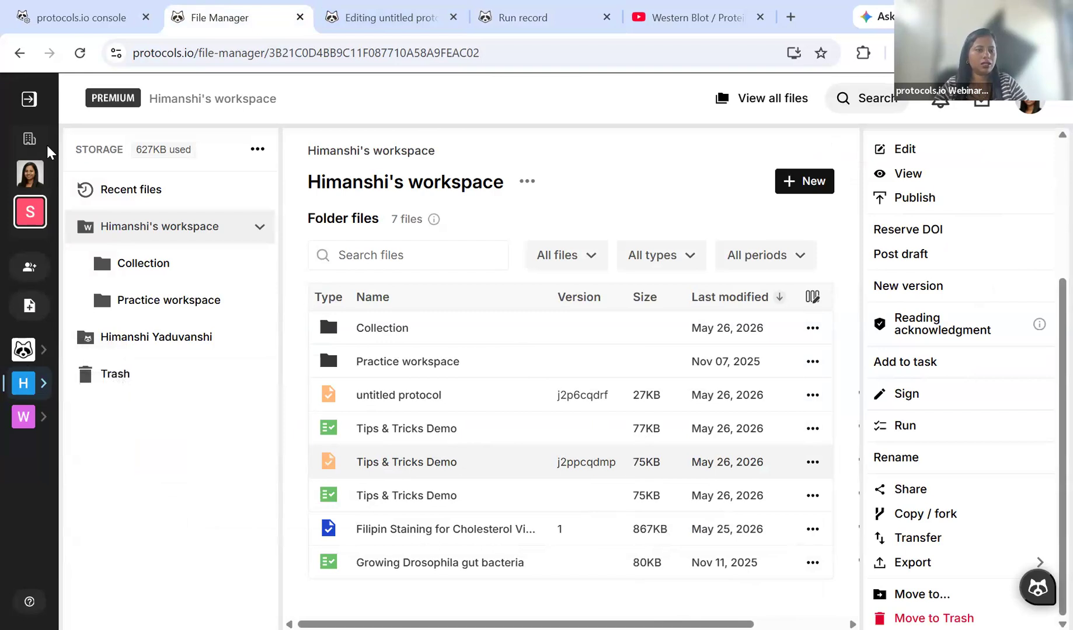
click(29, 100)
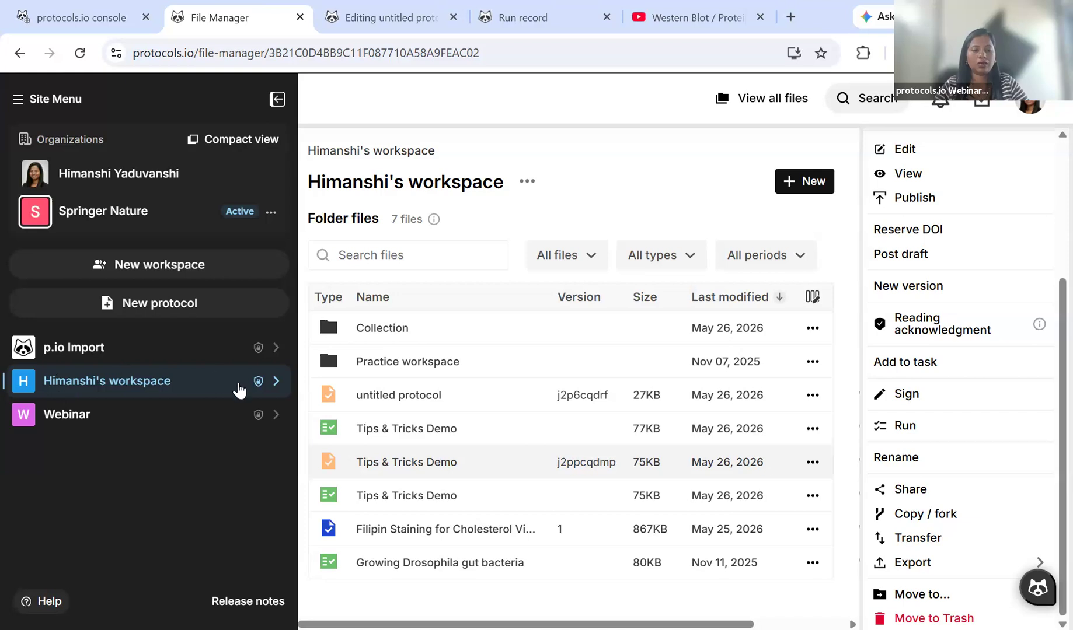
click(276, 381)
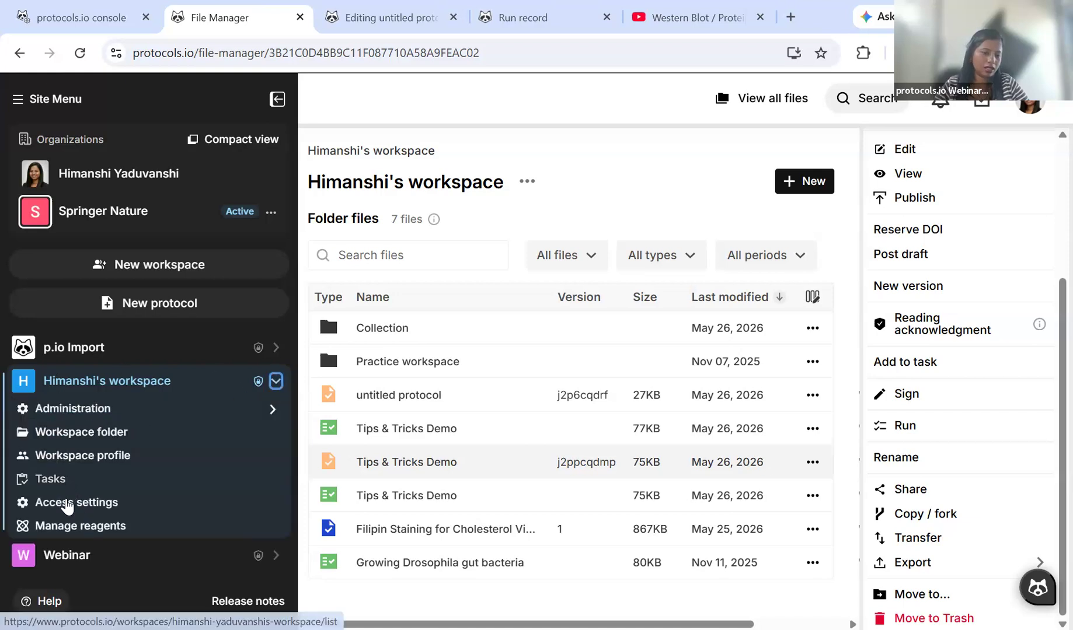
click(134, 515)
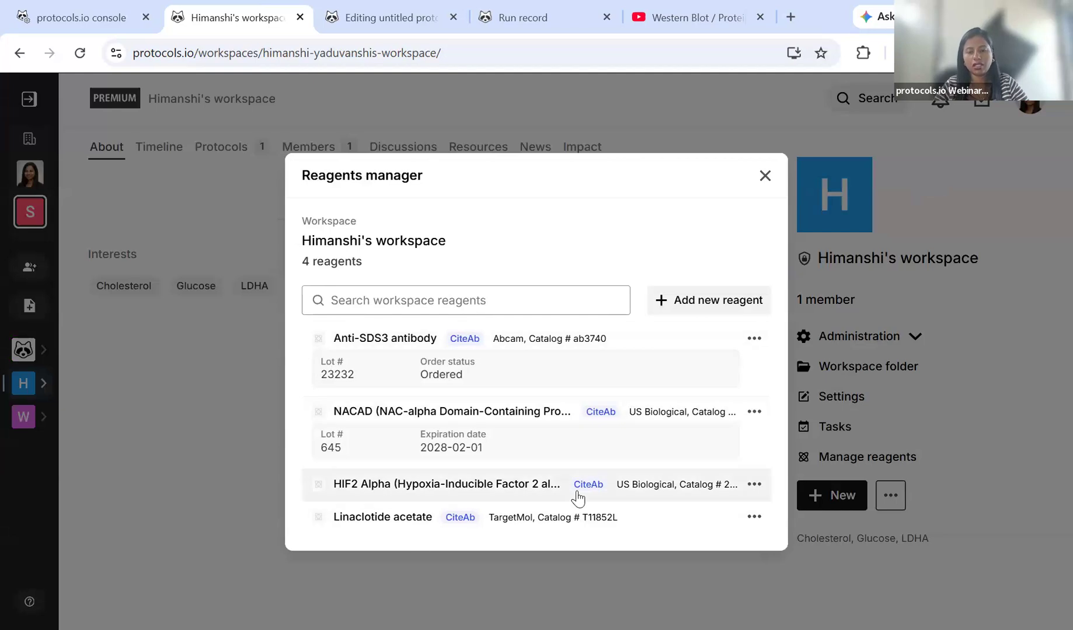
Search the public reagents for 1X PBS and choose PBS (Phosphate-Buffered Saline) 1X pH 7.4 RNase-free as the new workspace reagent
click(656, 304)
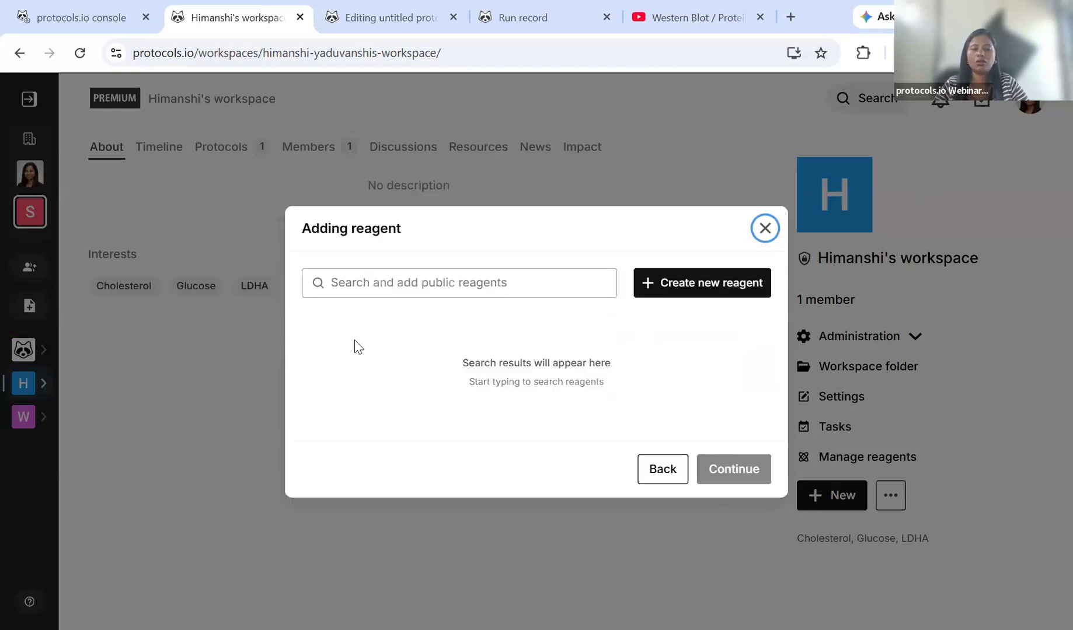
click(390, 289)
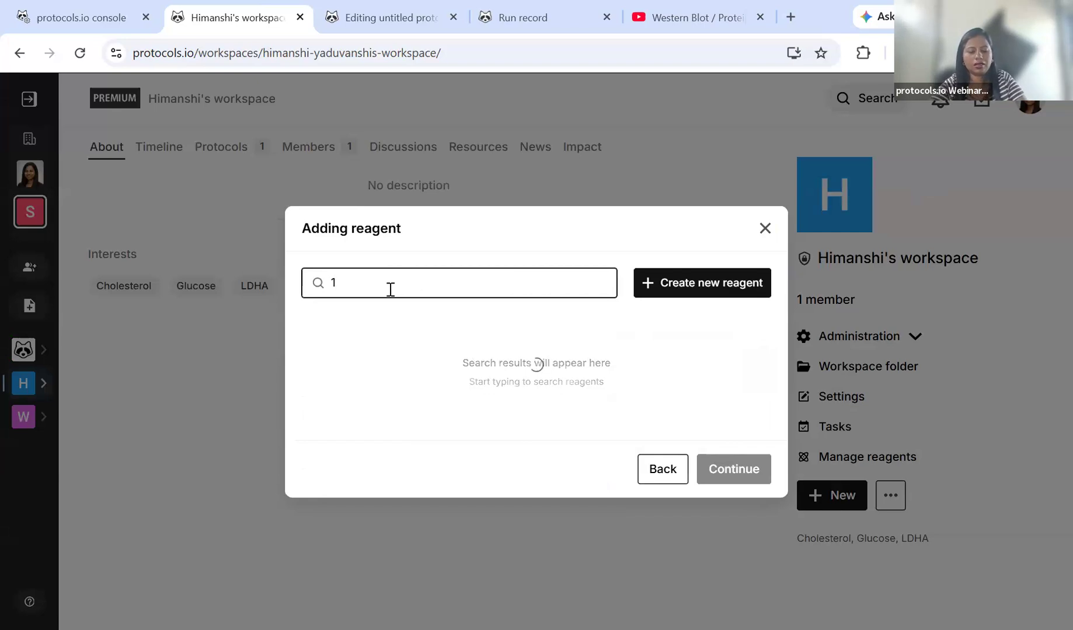
text(BS)
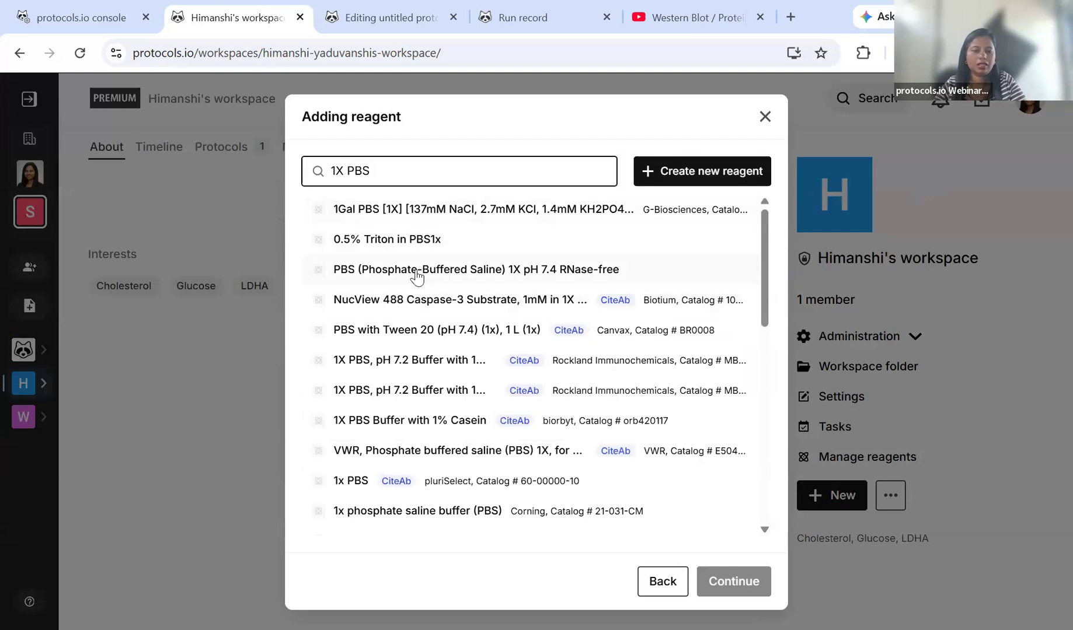
click(417, 274)
click(729, 579)
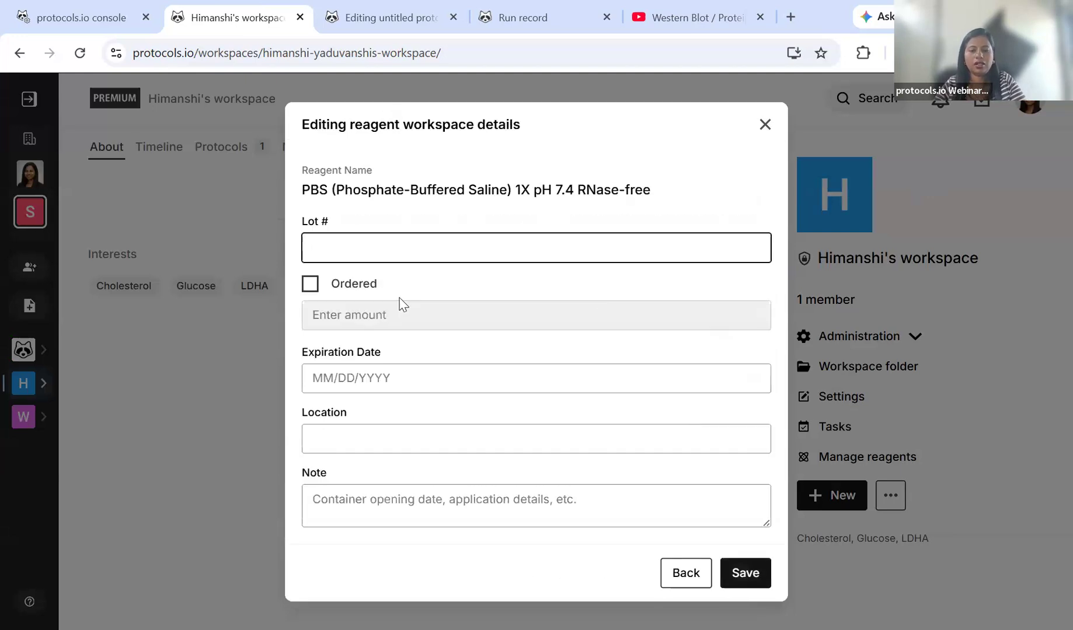
Set the PBS reagent's lot number to 1233, mark it as ordered, and save it with expiration date and location empty
click(326, 246)
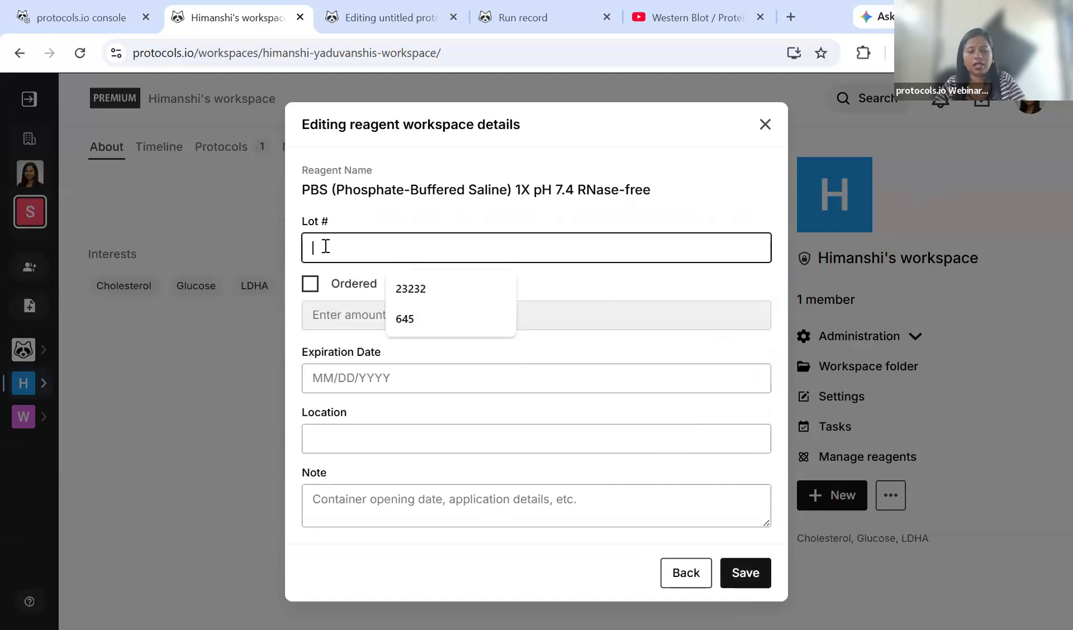
text(1233)
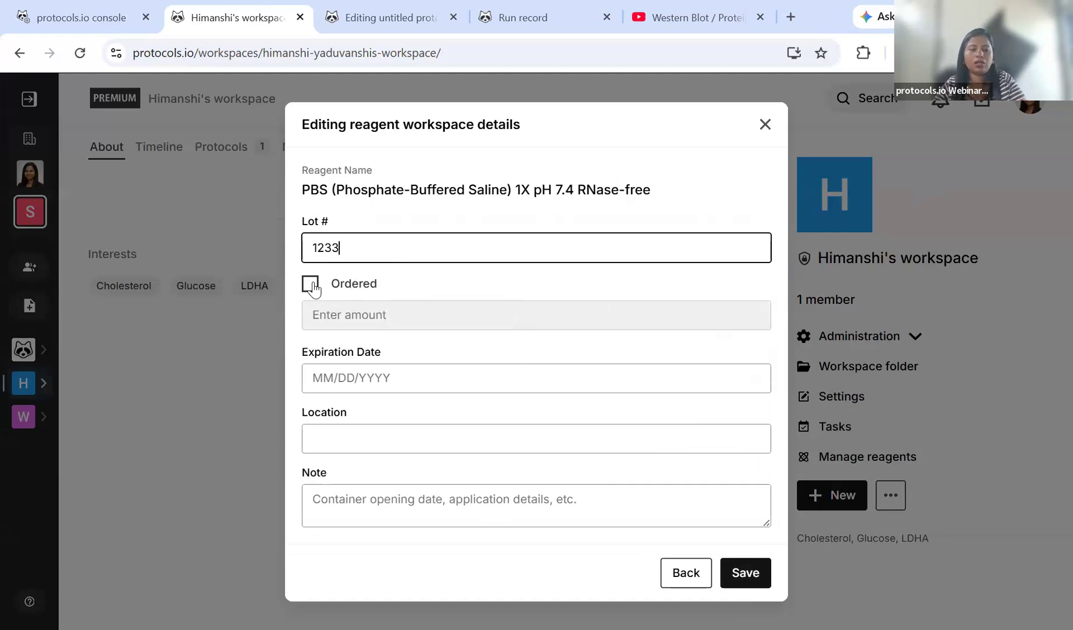
click(309, 284)
click(459, 390)
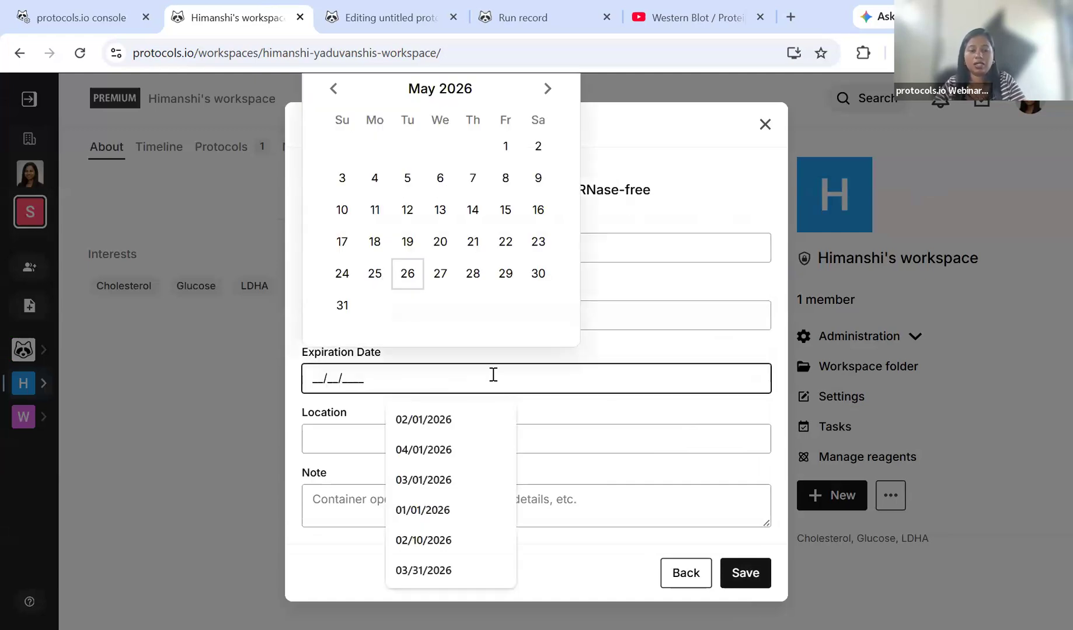
click(552, 438)
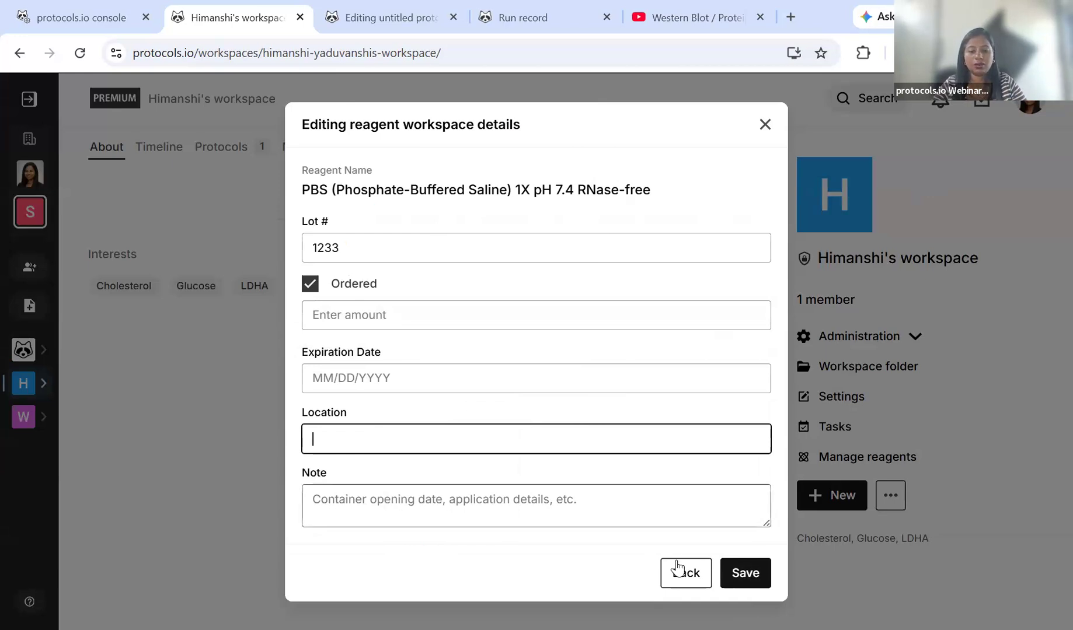
click(738, 573)
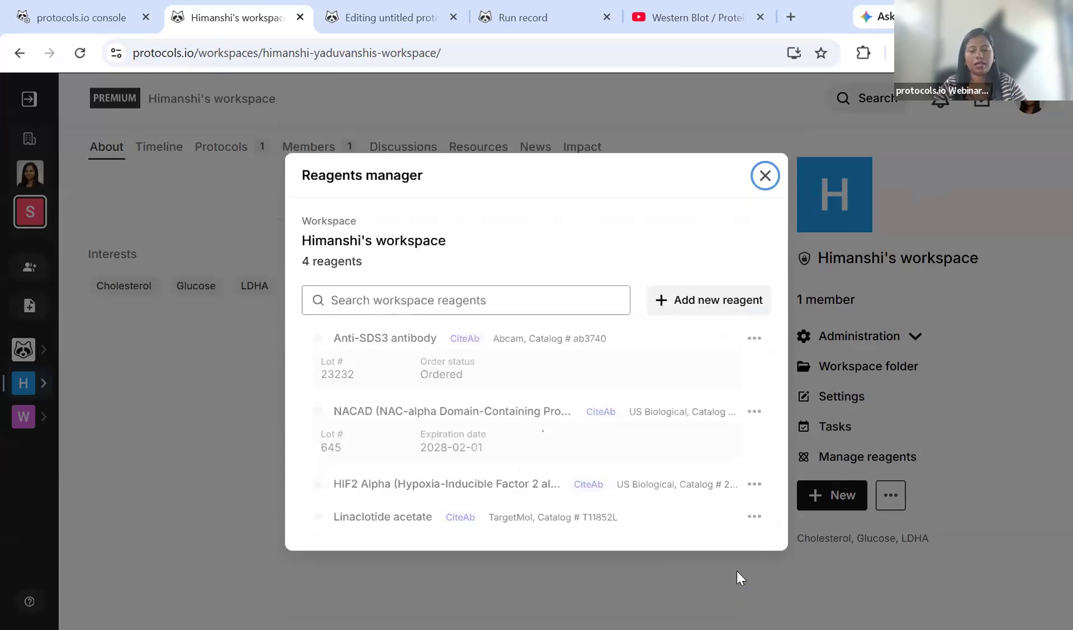
View the PBS reagent's page and open the profile of its creator, GenSensor Protocols
click(705, 265)
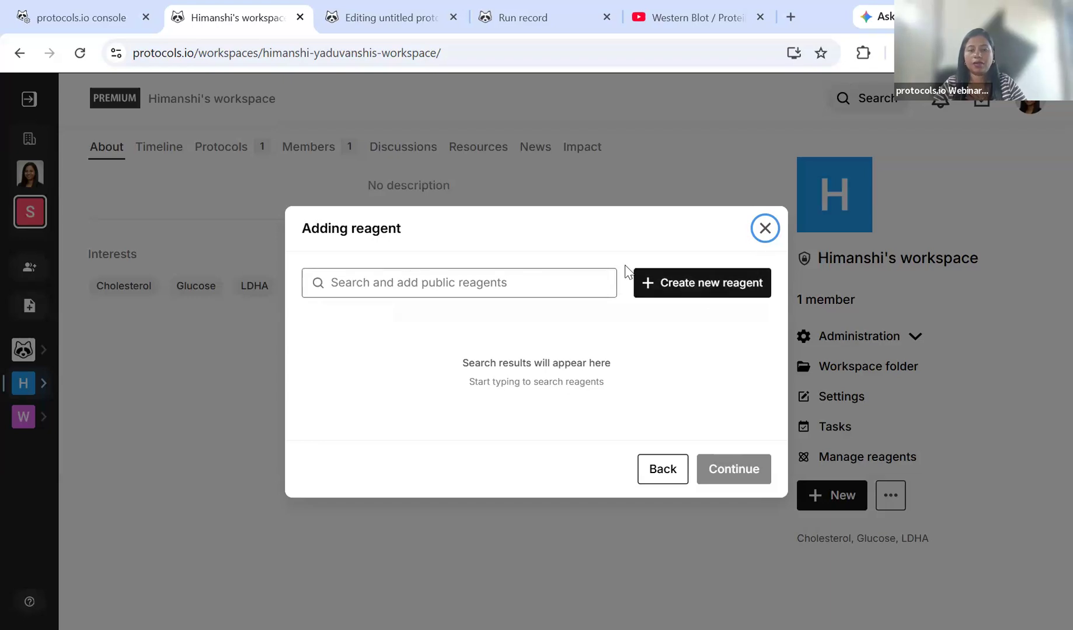
click(665, 473)
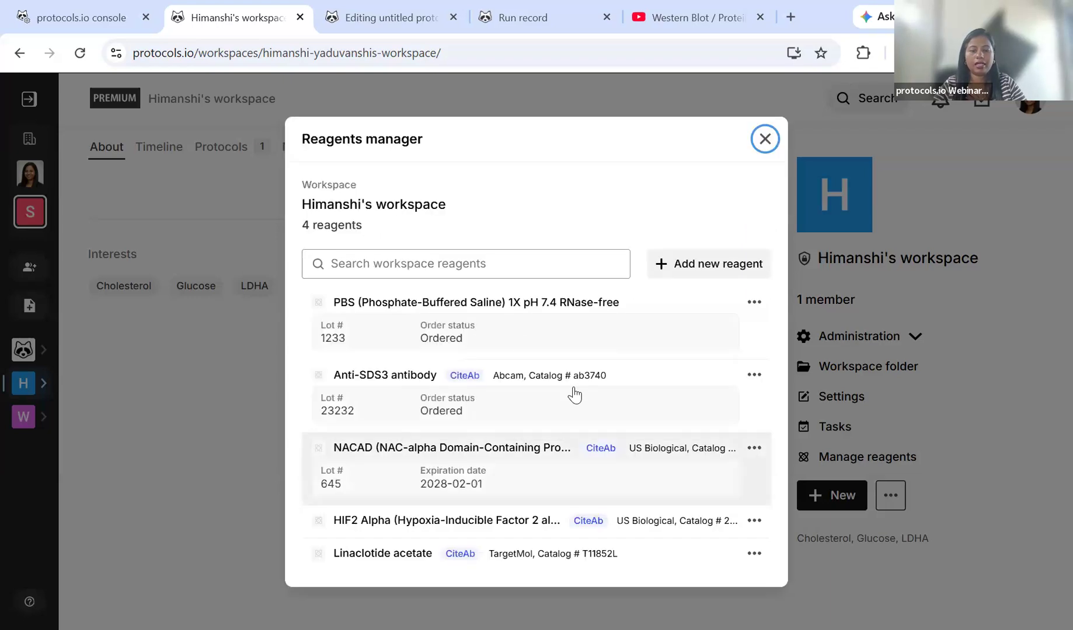
click(755, 306)
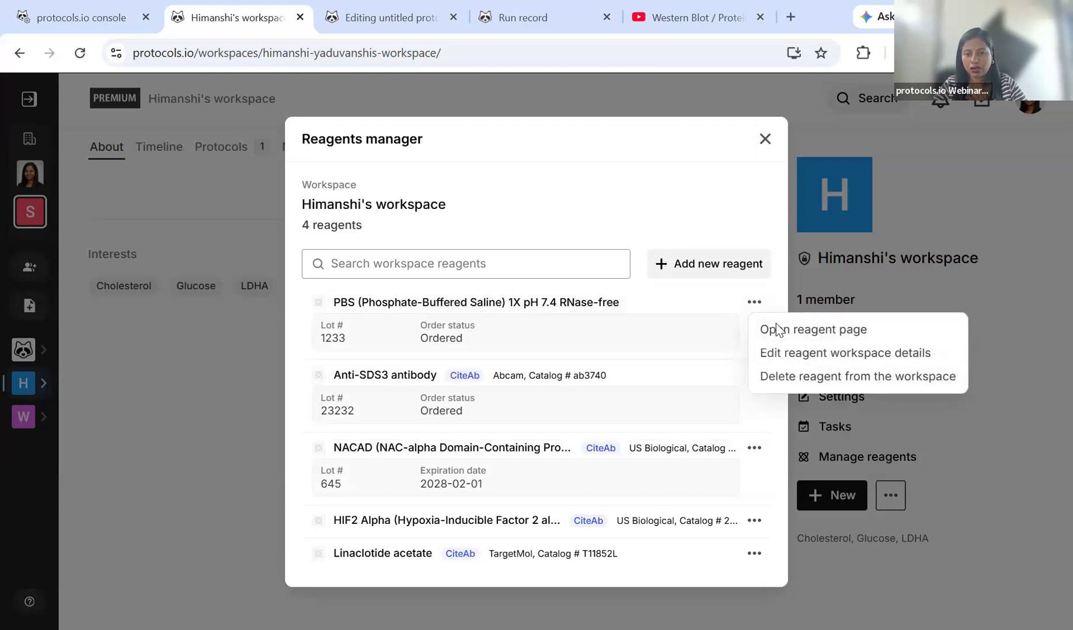
click(776, 331)
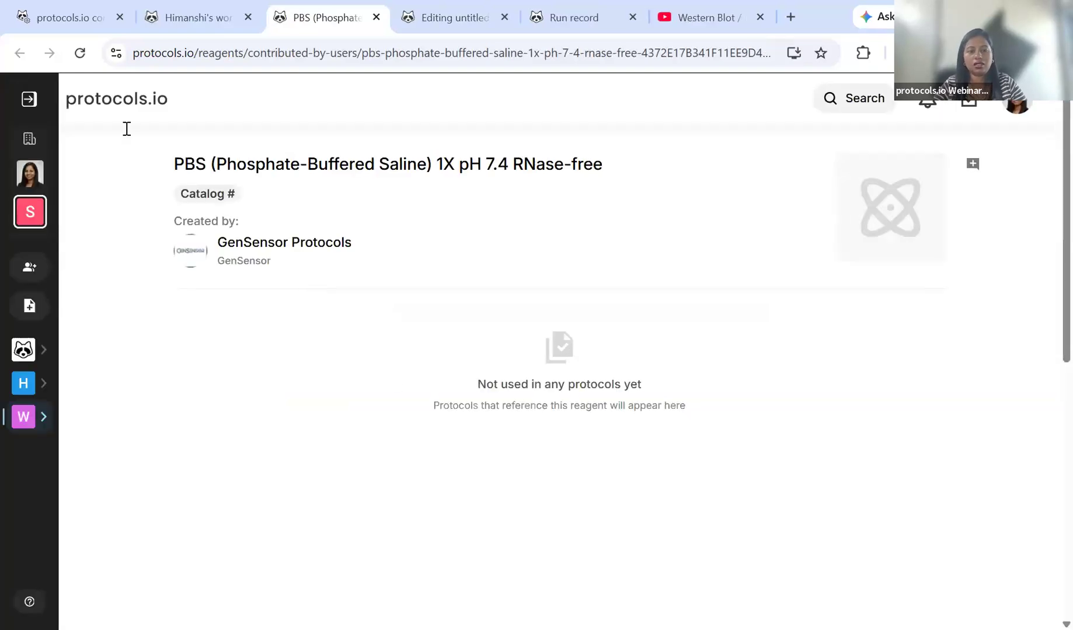
click(225, 245)
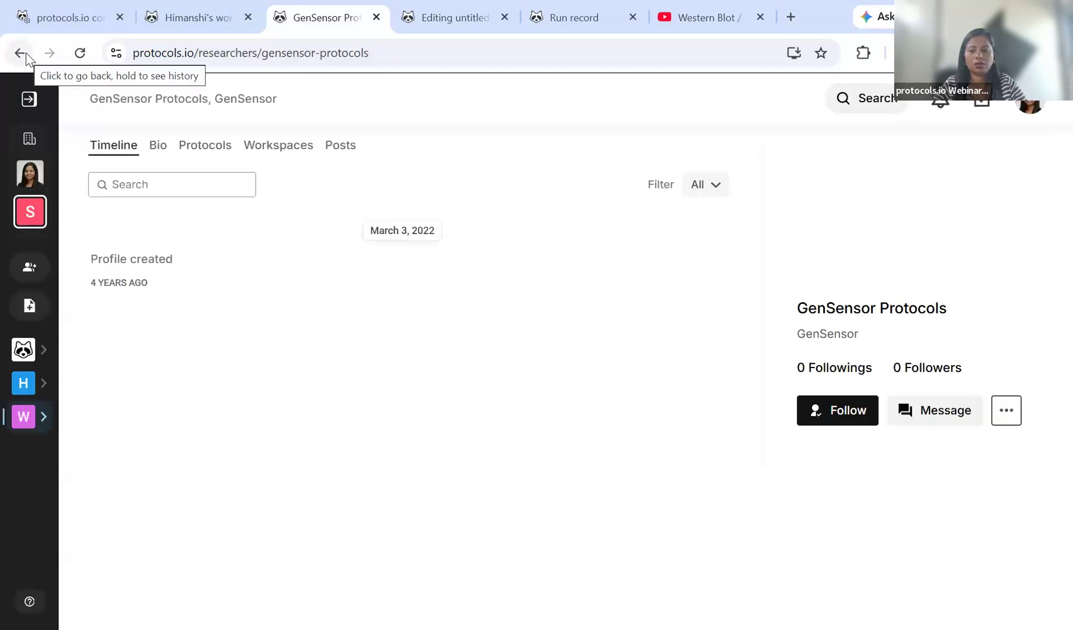
click(26, 53)
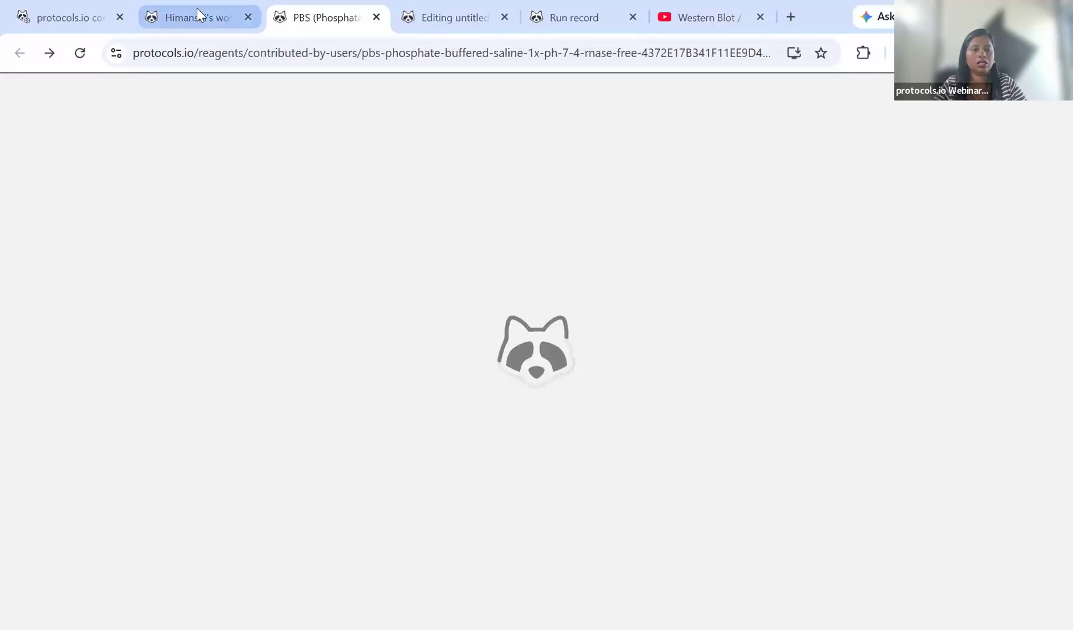
Return to the workspace's reagents manager and view the editable workspace details of the PBS reagent without changing them
click(196, 15)
click(421, 269)
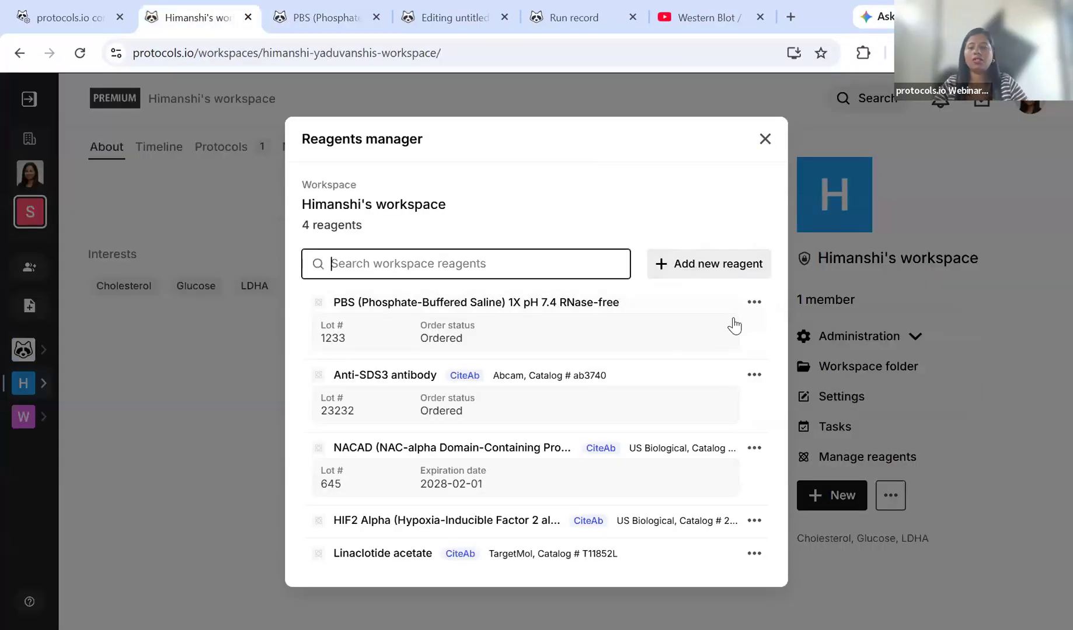
click(756, 302)
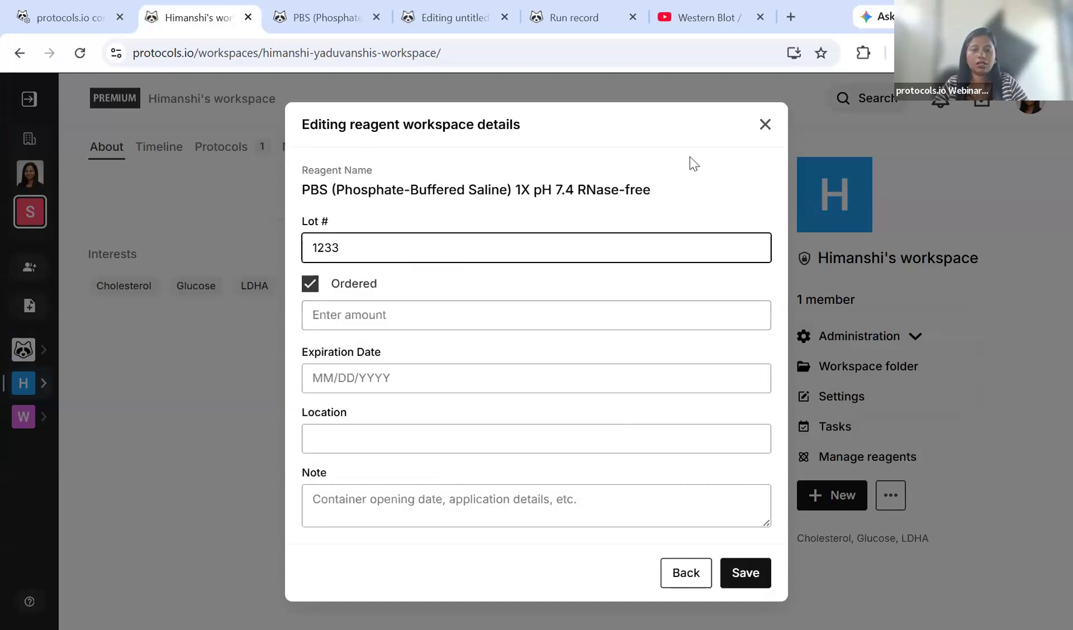
click(691, 583)
Delete the PBS reagent from the workspace and close the reagents manager
click(754, 301)
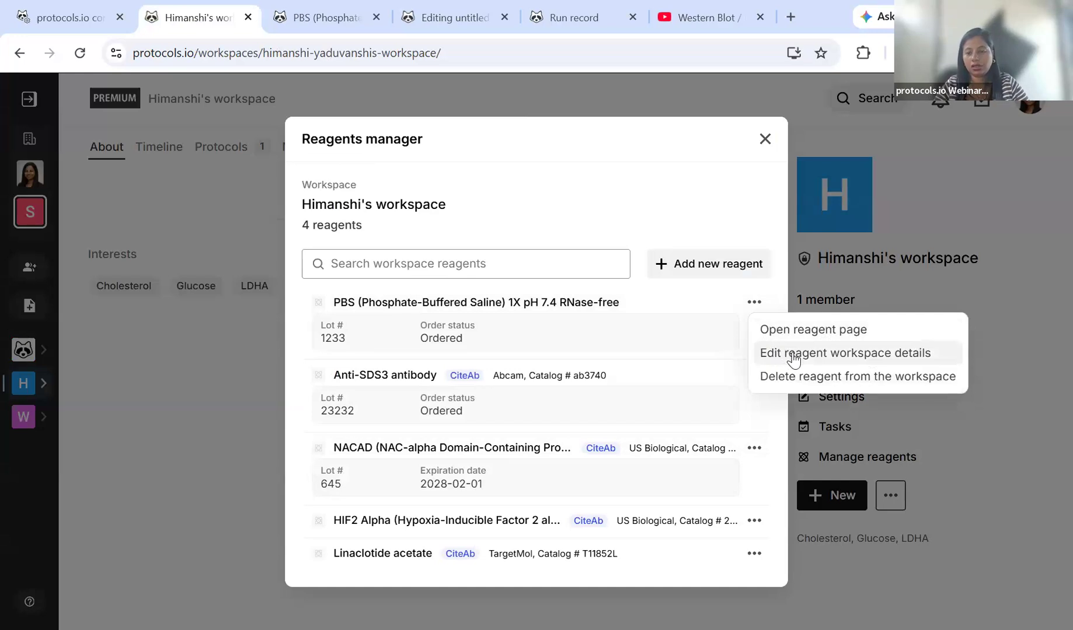
click(782, 376)
click(725, 402)
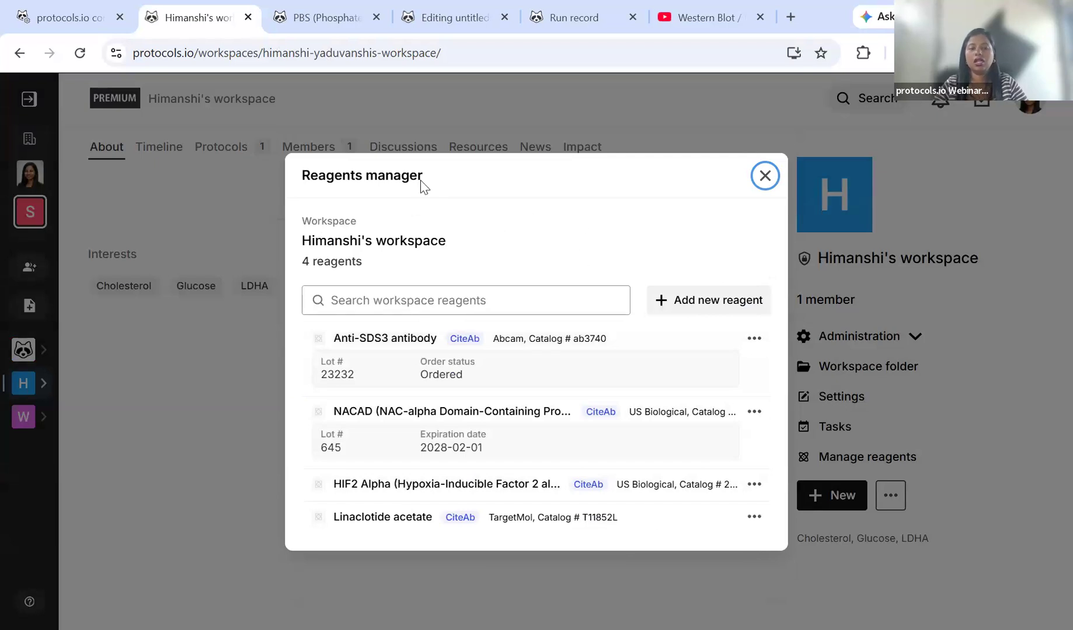
click(760, 186)
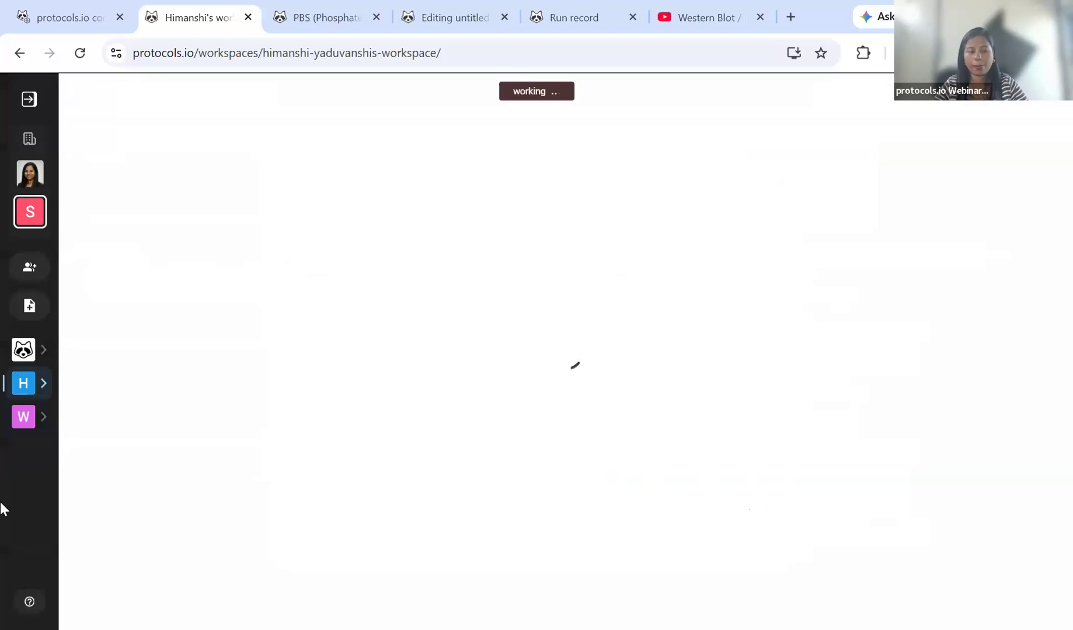
Open the task manager of the presenter's own workspace
click(22, 418)
click(42, 383)
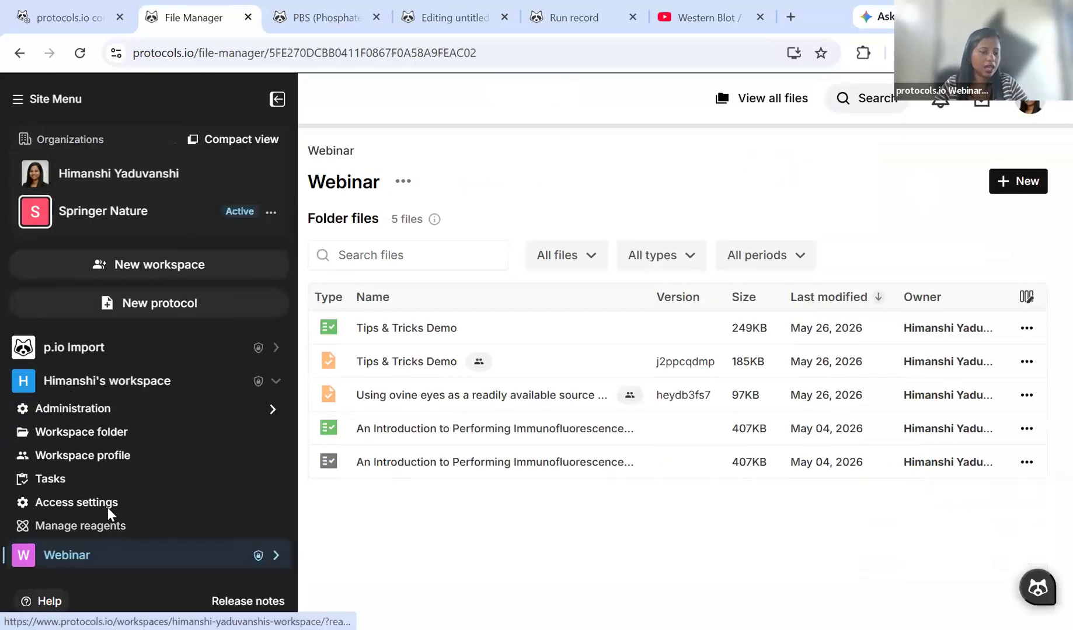
click(99, 477)
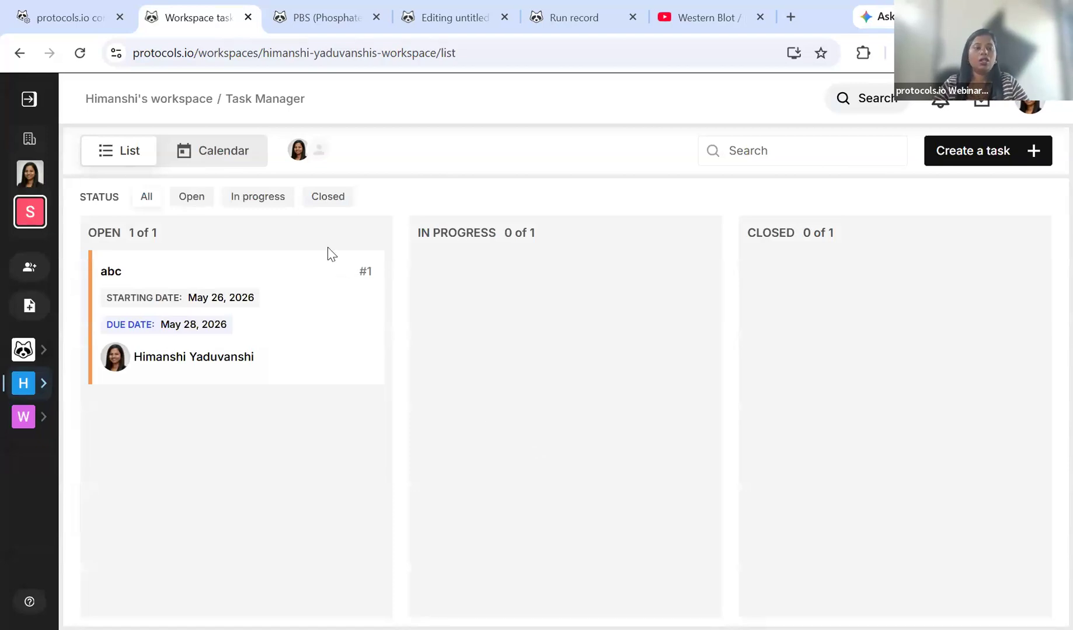
View the existing open task abc and return to the task list
click(262, 275)
click(101, 151)
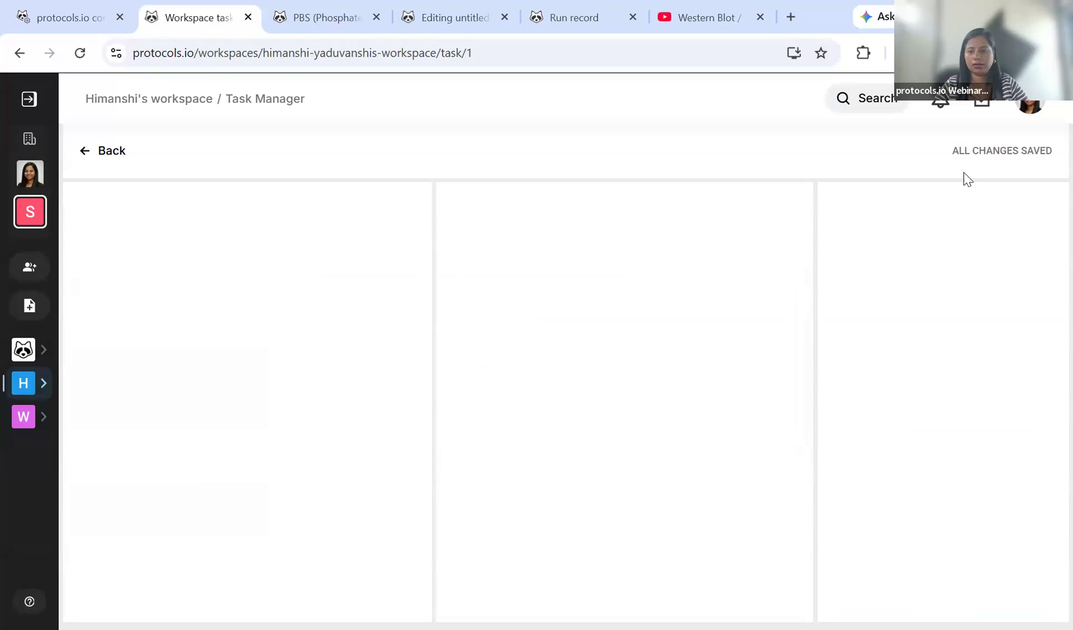
click(112, 163)
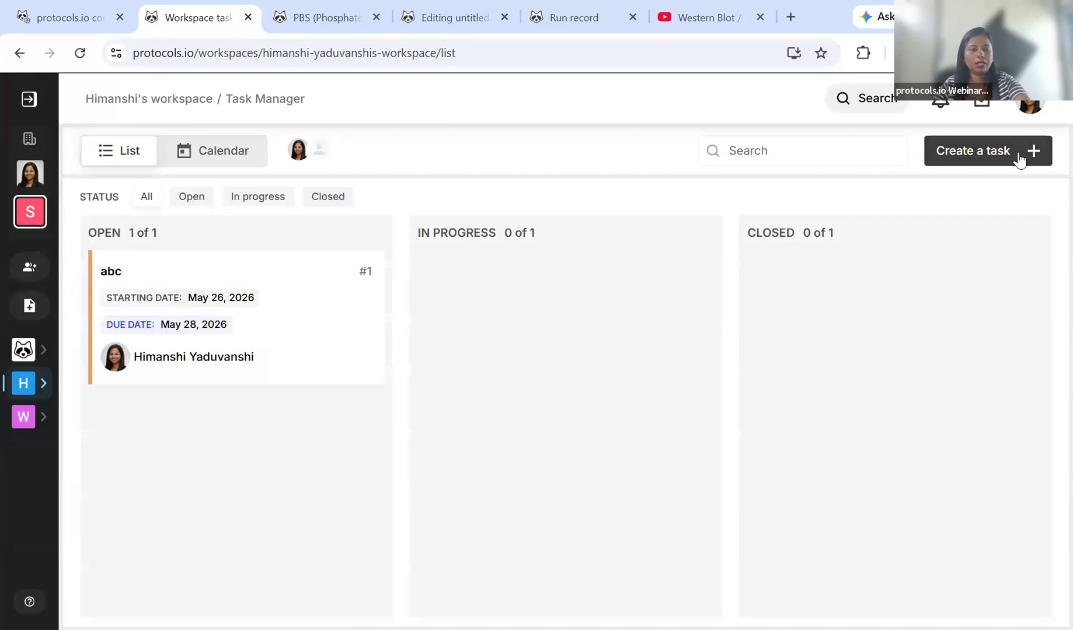
Start a new workspace task titled FILIPIN STAINING with an empty description
click(1008, 158)
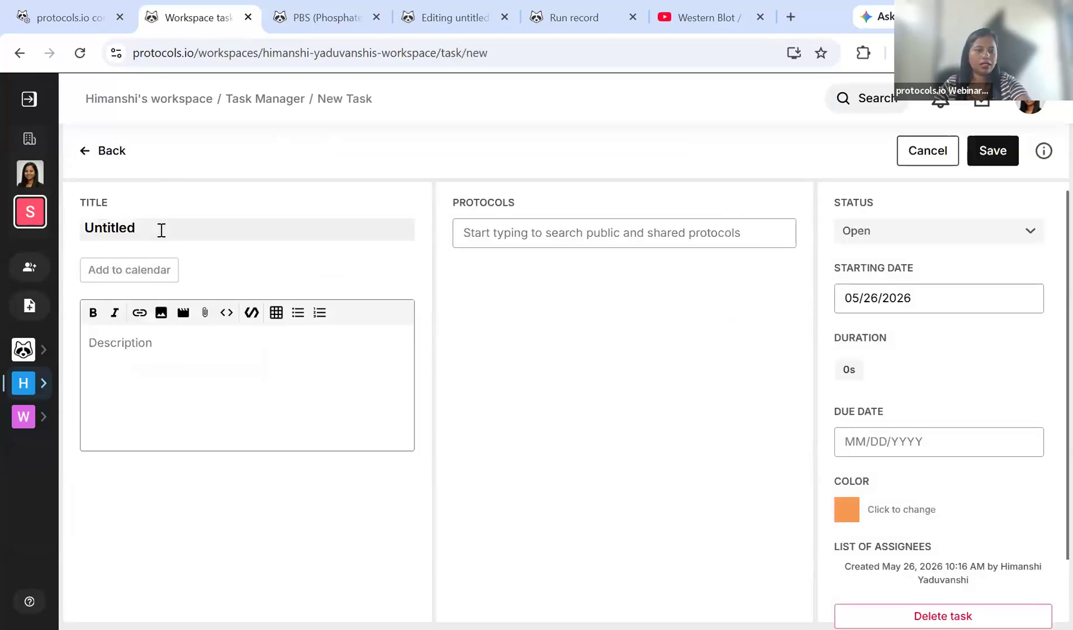
click(164, 230)
click(163, 231)
text(FILIPIN STAINING)
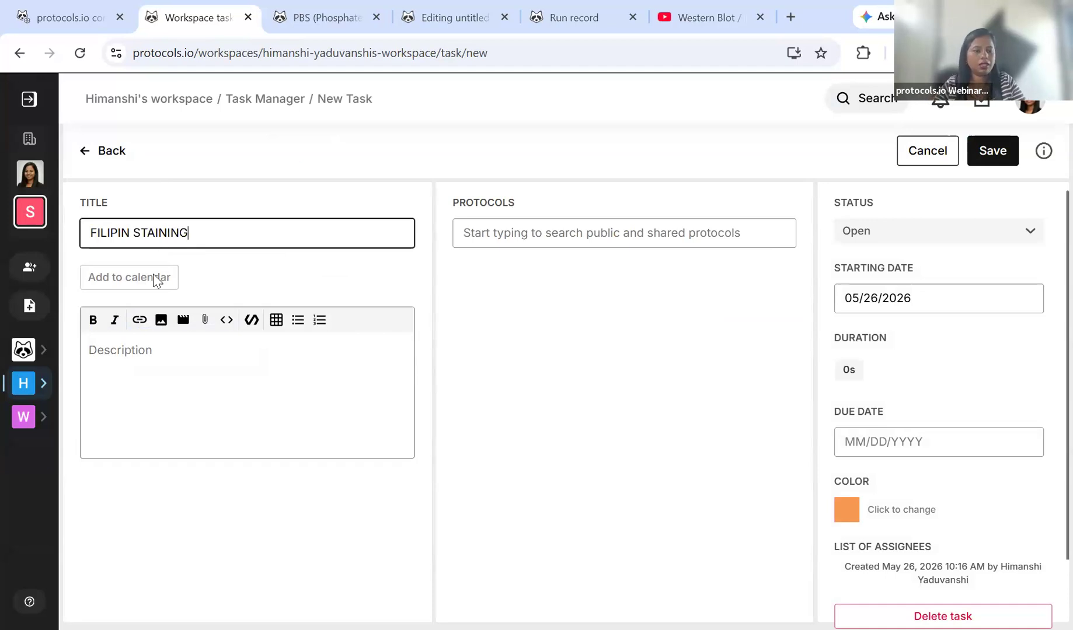
click(137, 363)
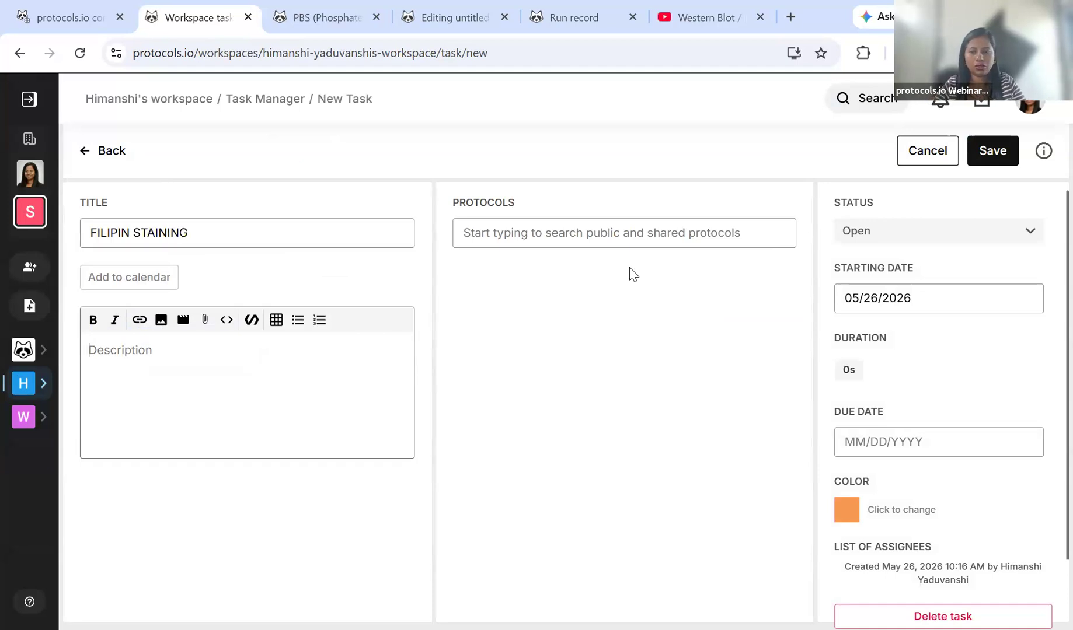
Search the protocols for FILIPIN STAINING and attach Filipin Staining for Cholesterol Visualization in Adherent Cells to the task
click(681, 235)
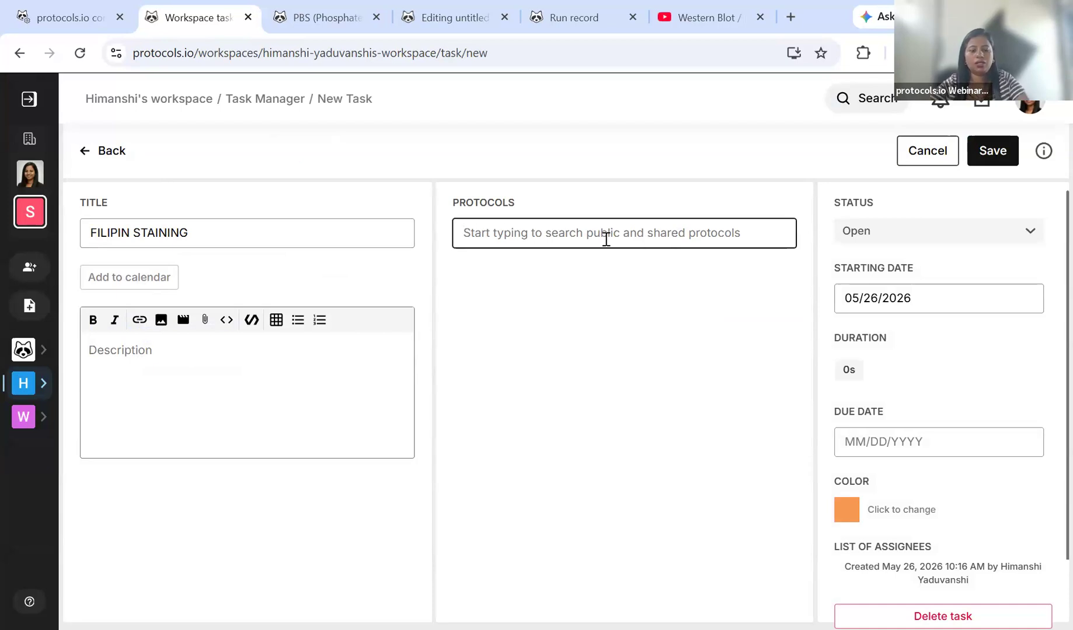
drag(266, 230, 60, 244)
key(ctrl+c)
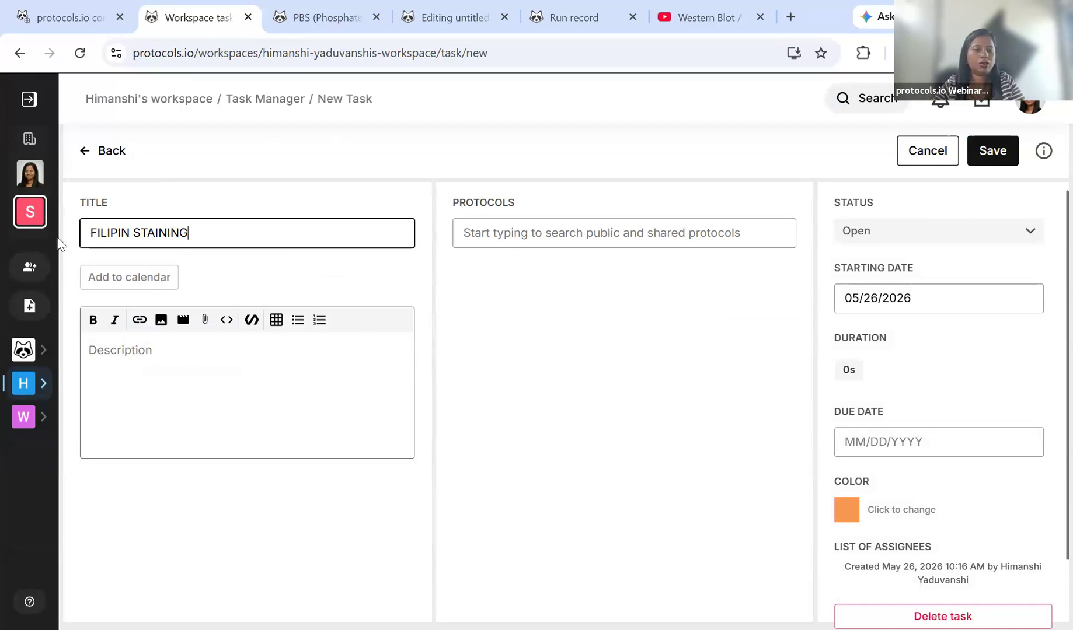
click(491, 235)
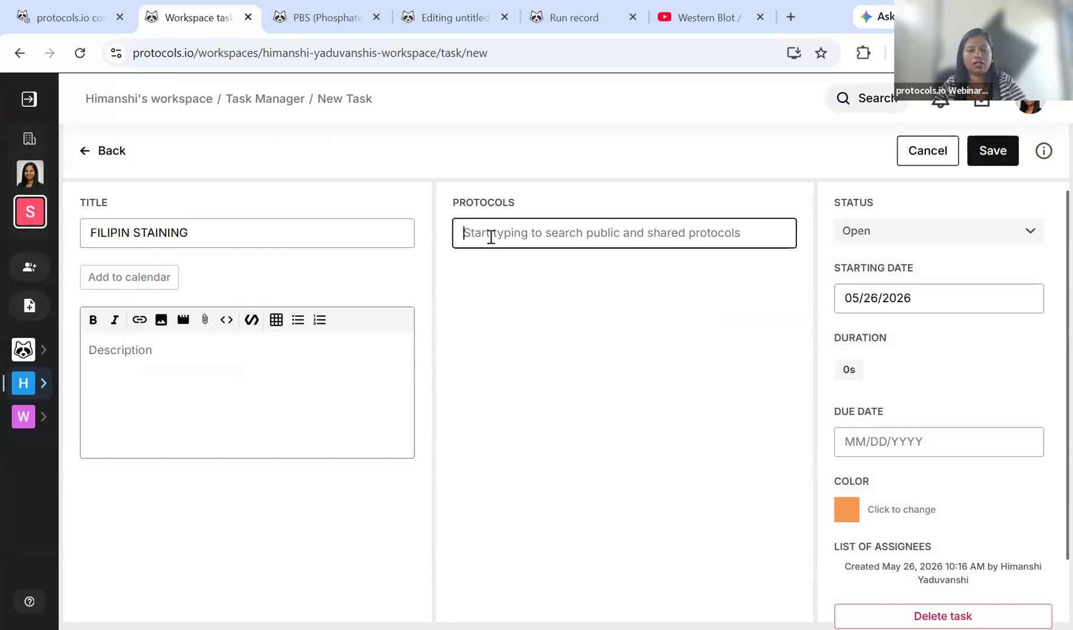
key(ctrl+v)
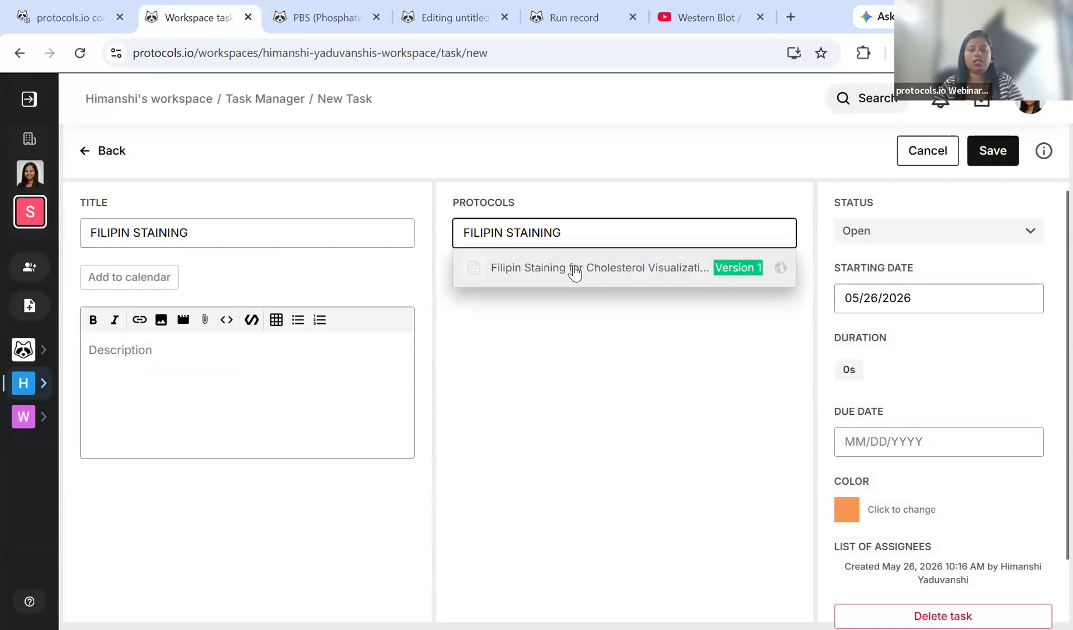
click(575, 269)
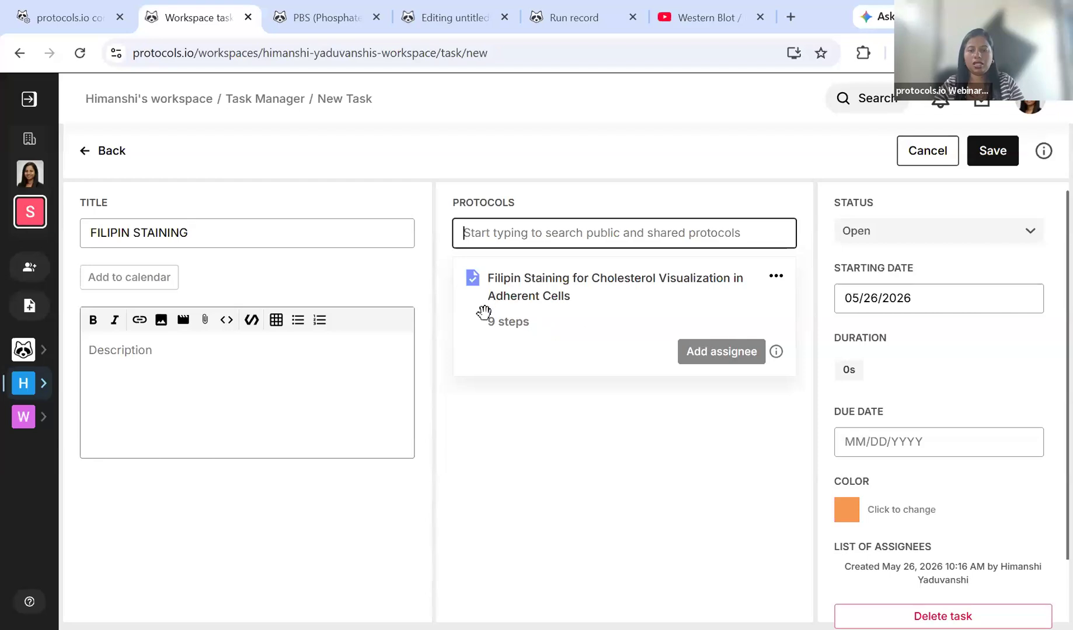
Set the task's status to In progress and its starting date to 05/28/2026
click(961, 237)
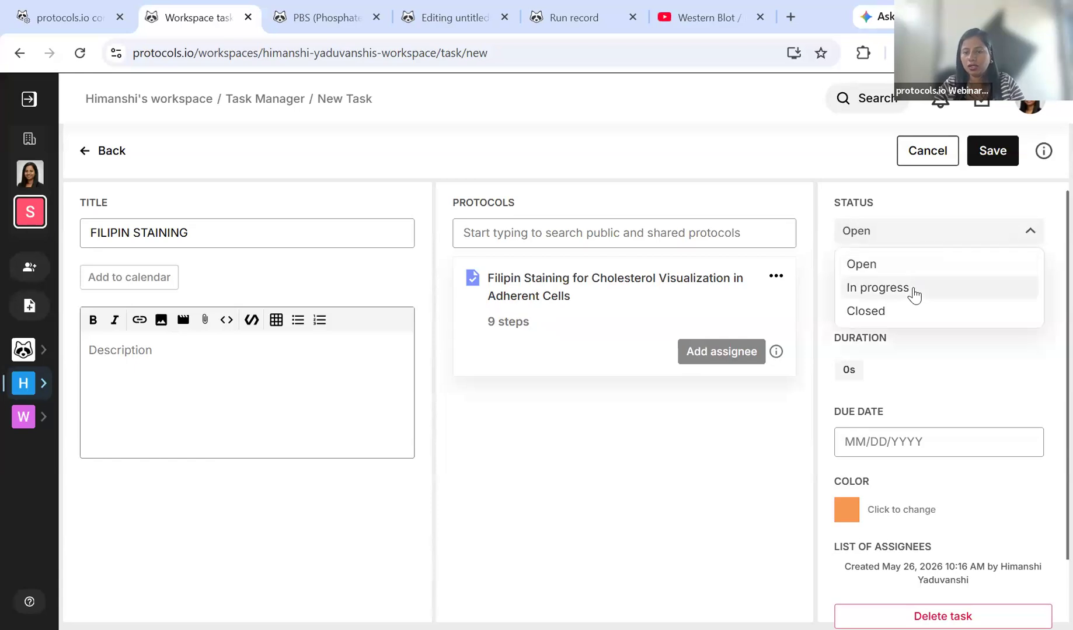
click(922, 287)
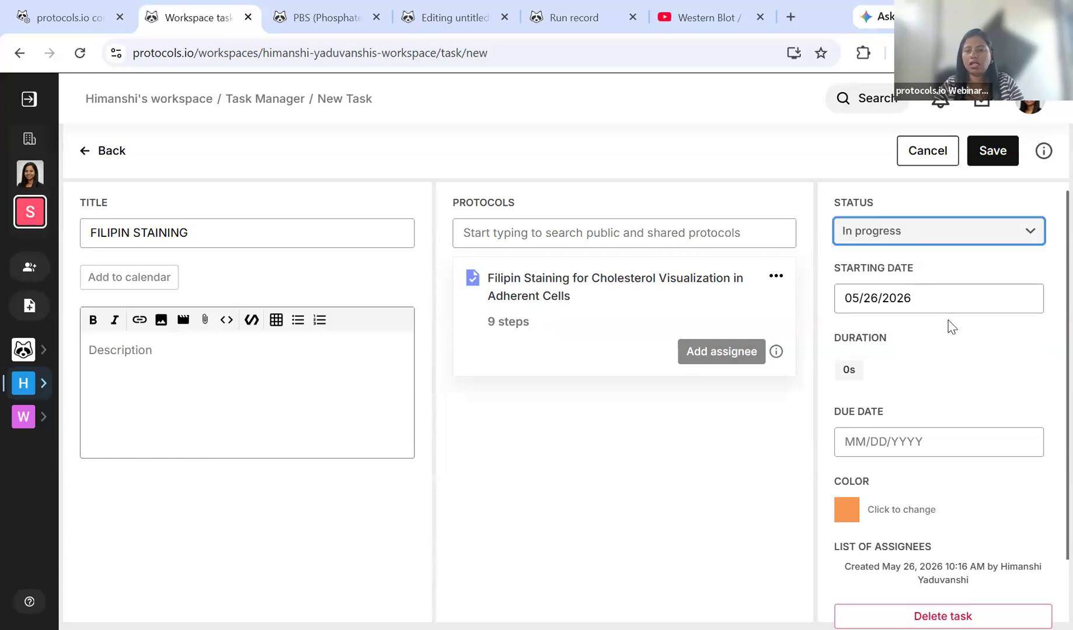
click(938, 299)
click(959, 538)
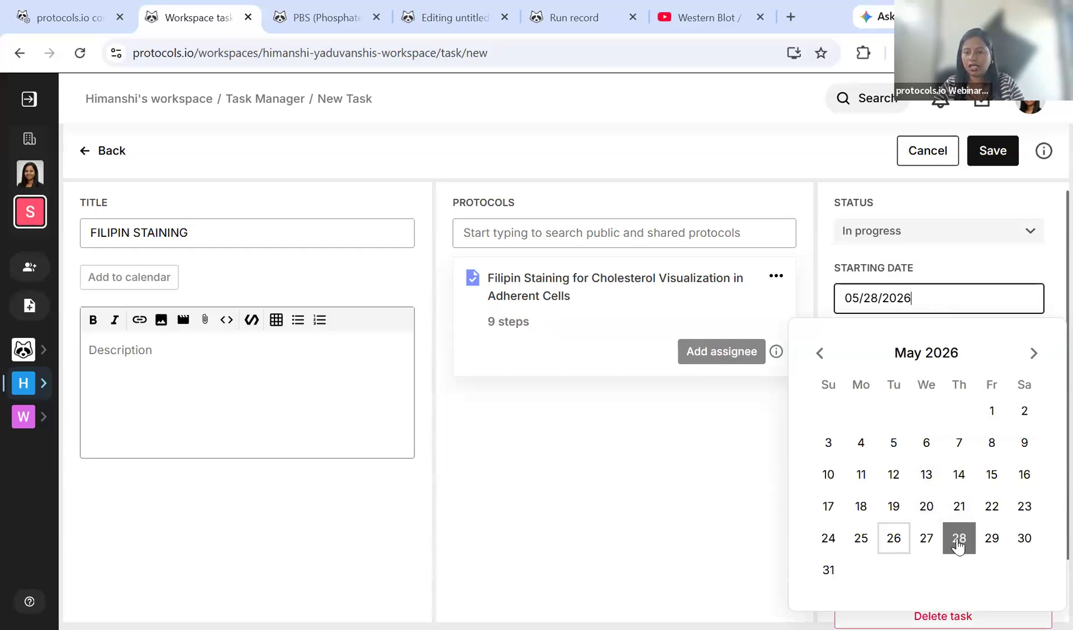
click(1020, 258)
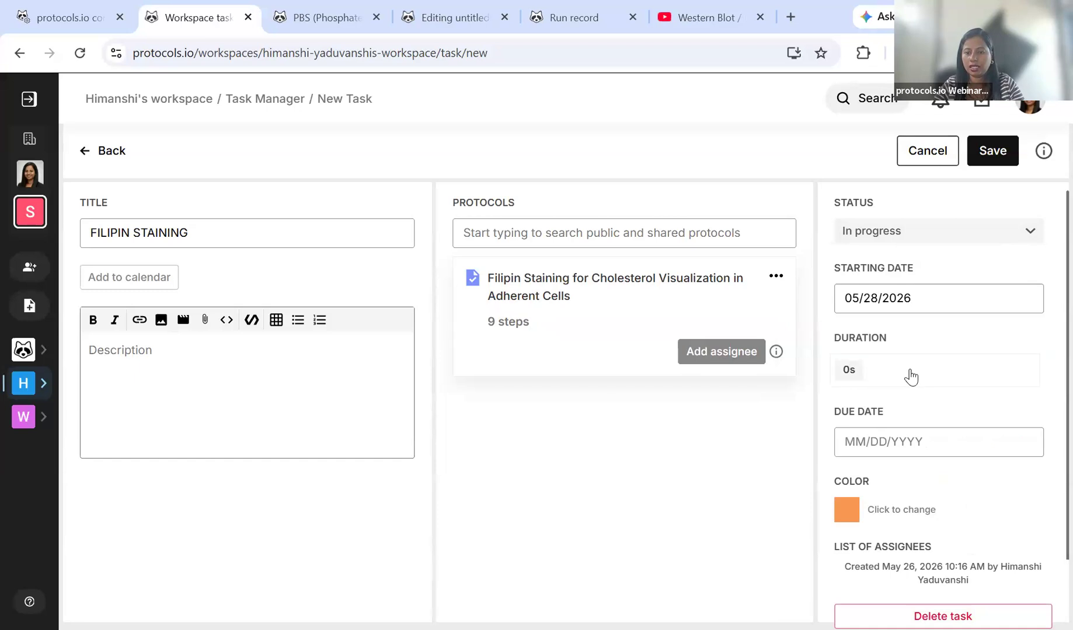
Try to set the task's duration to 2DAYS
click(873, 372)
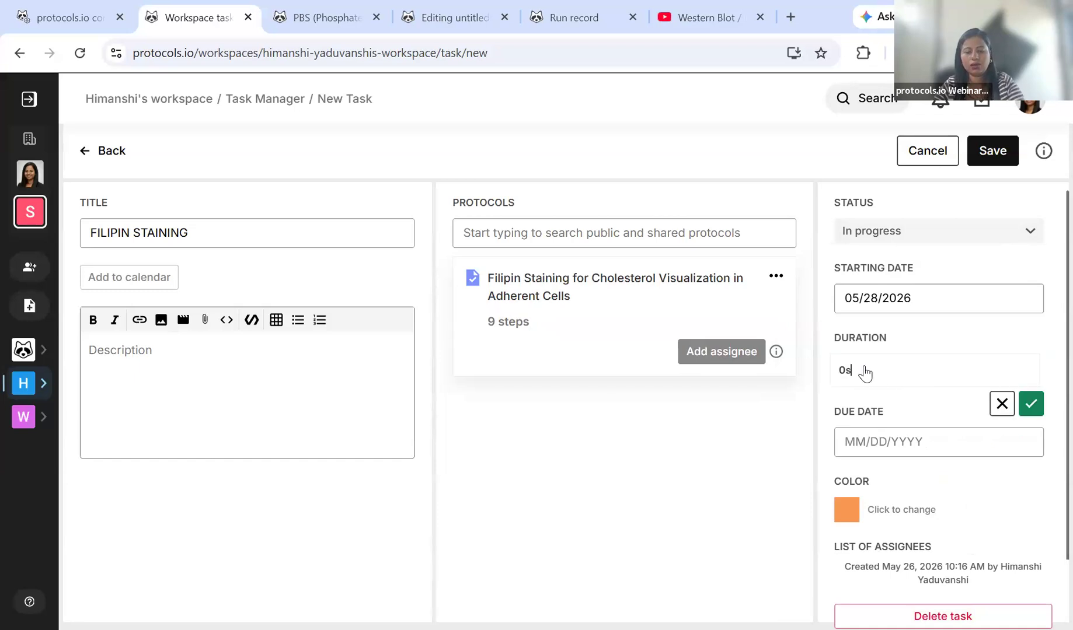
key(BackSpace)
key(BackSpace)
text(2D)
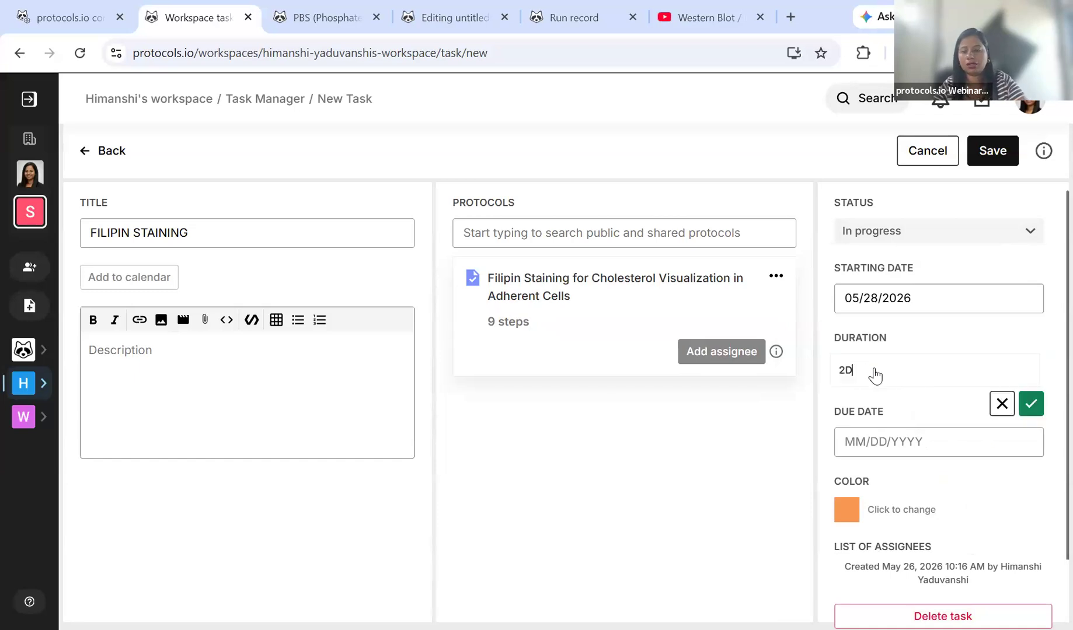
text(AYS)
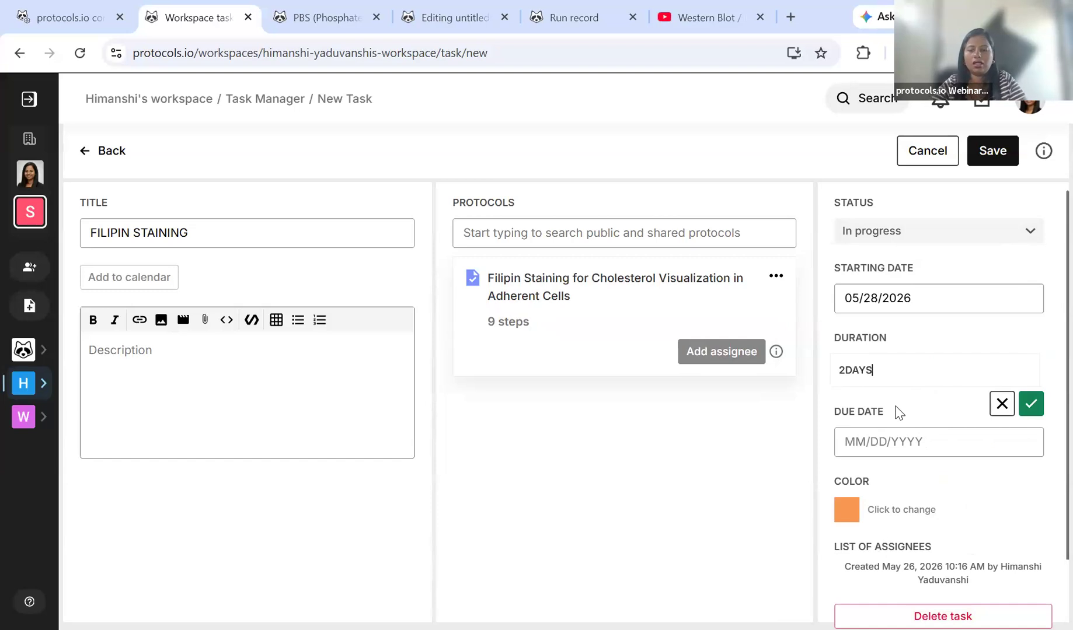
Set the task's due date to 05/31/2026
click(896, 442)
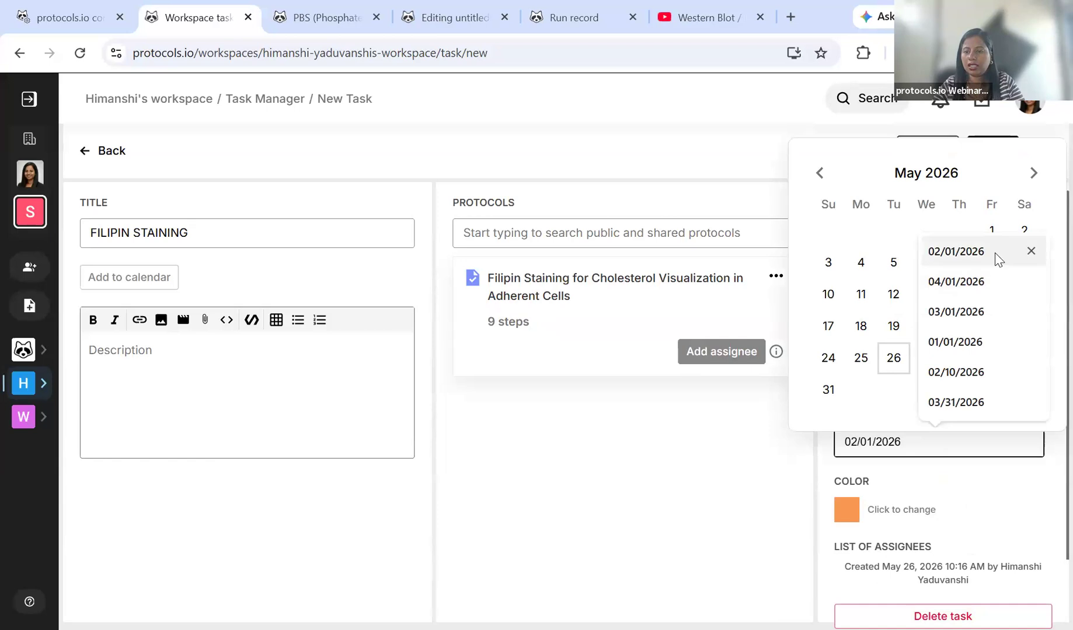
click(829, 390)
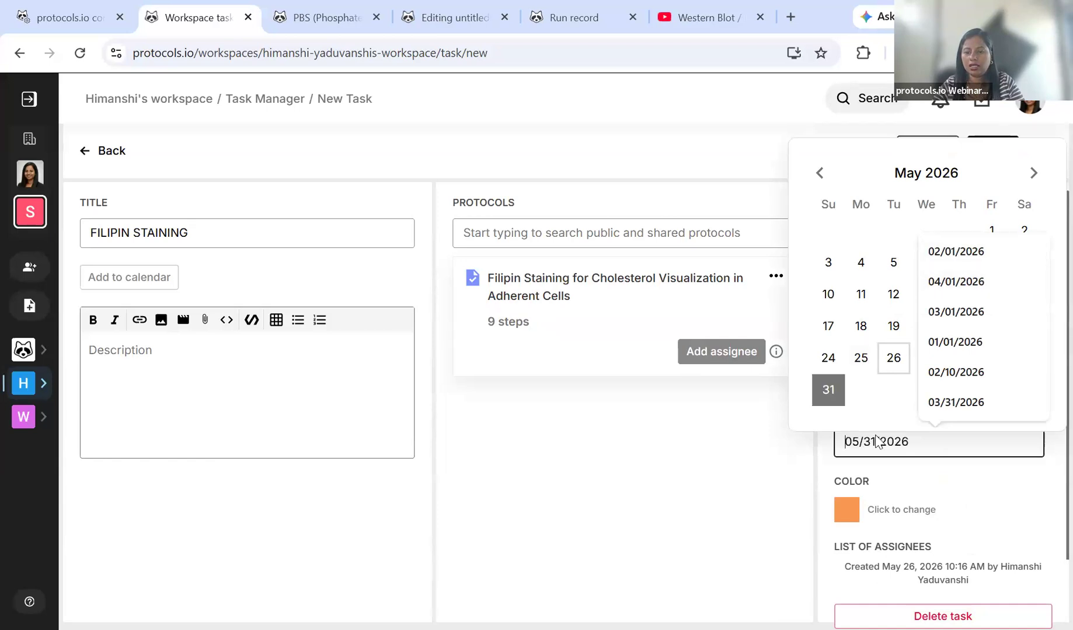
click(987, 470)
Search the workspace members and add the workspace owner to the task's list of assignees
scroll(846, 458, down, 1)
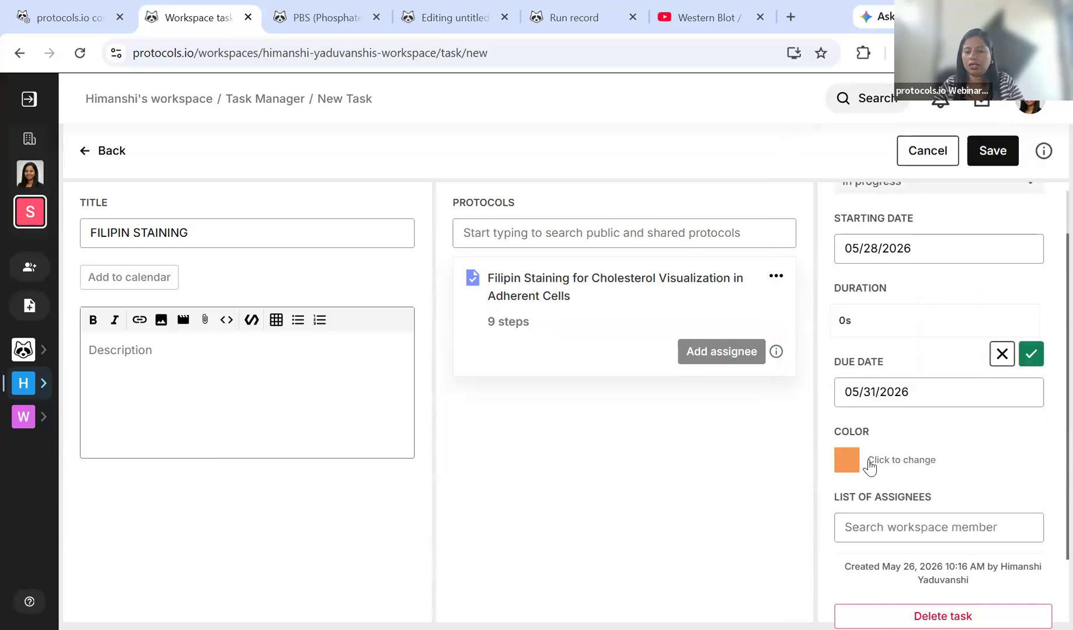
click(908, 523)
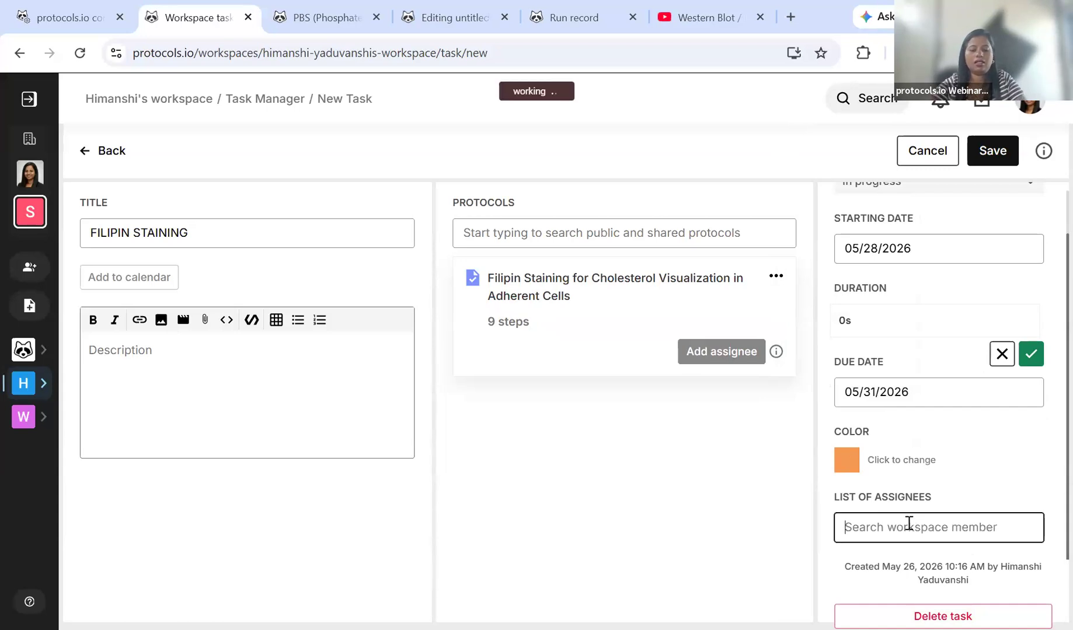
text(HEN)
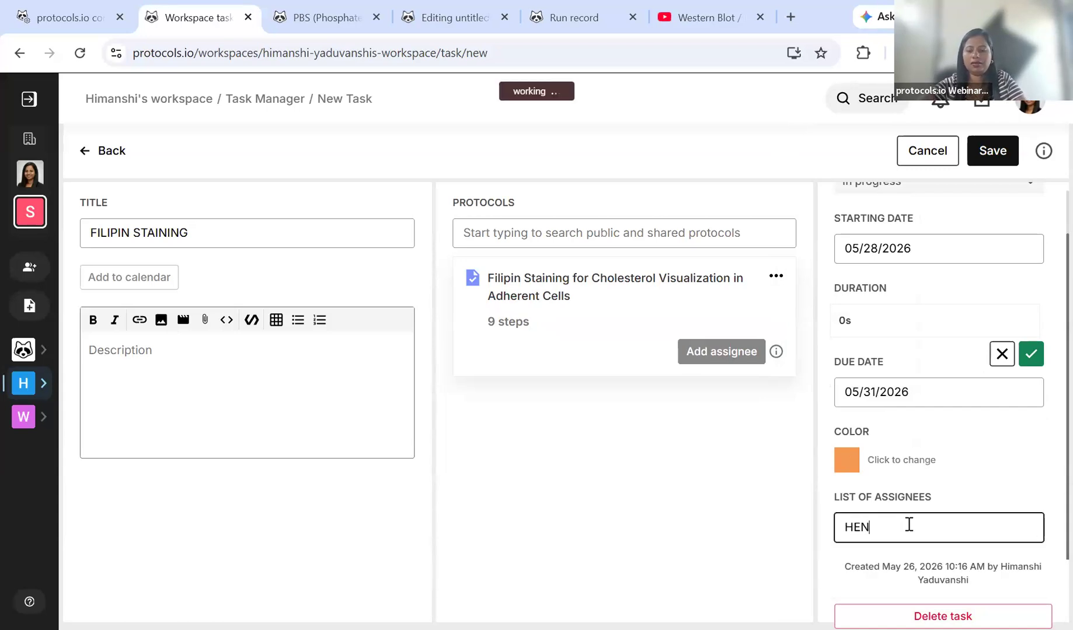
key(BackSpace)
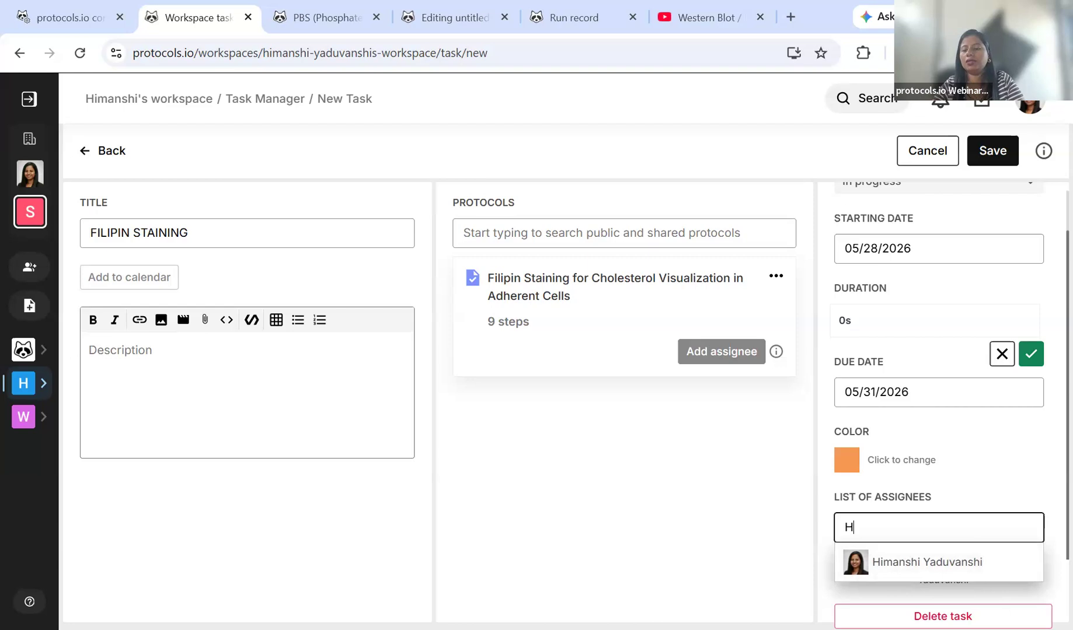
scroll(1052, 543, down, 1)
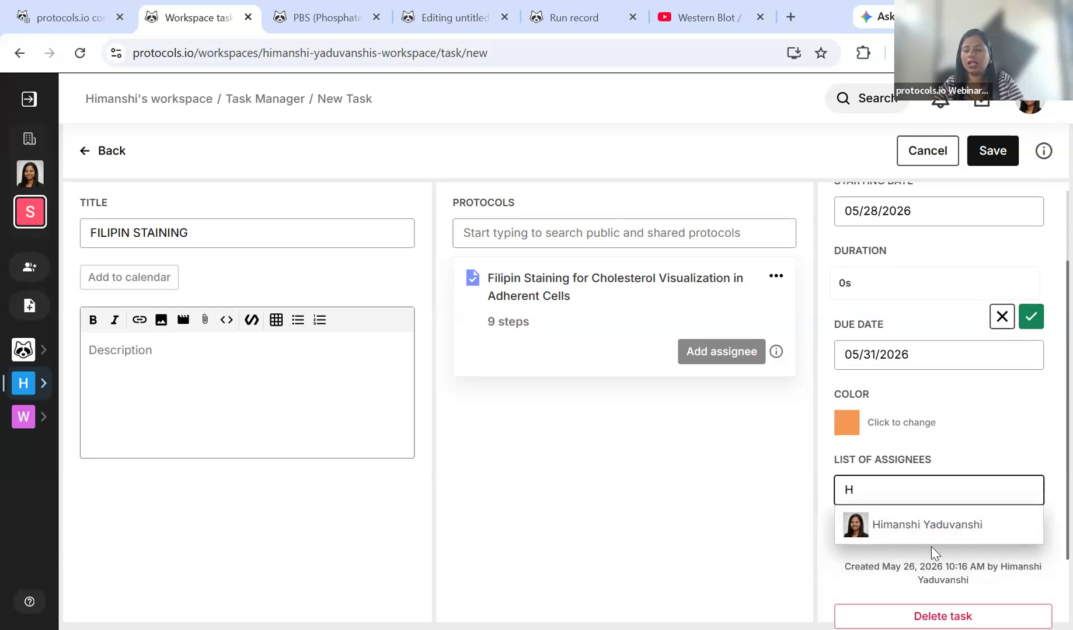
click(924, 529)
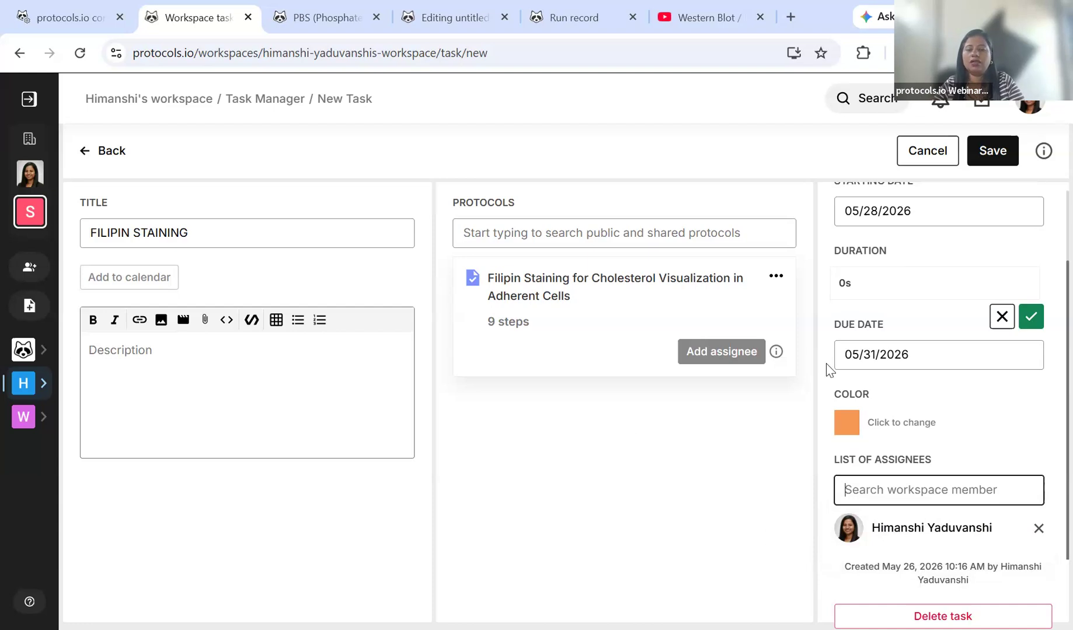
Review the task's details and the options available for the attached Filipin Staining protocol
scroll(969, 356, up, 2)
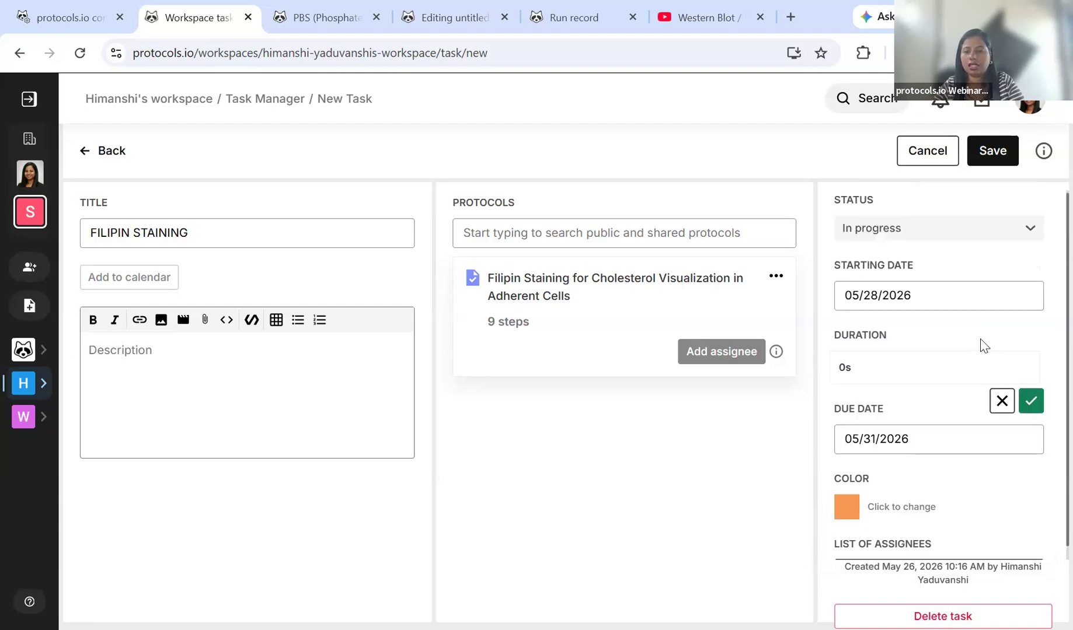
scroll(961, 387, down, 2)
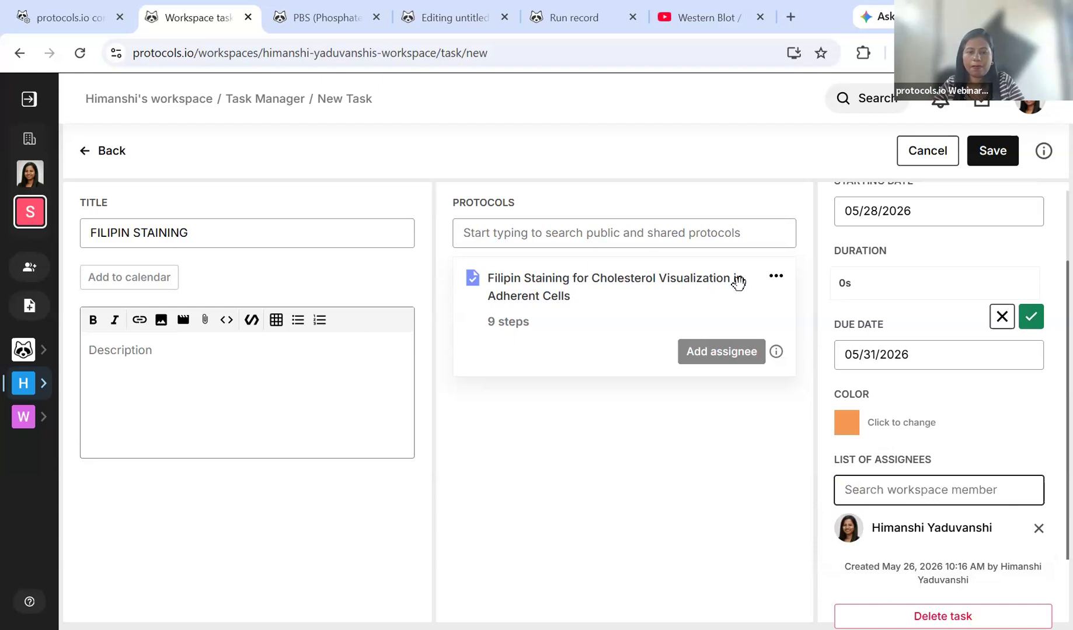
click(778, 286)
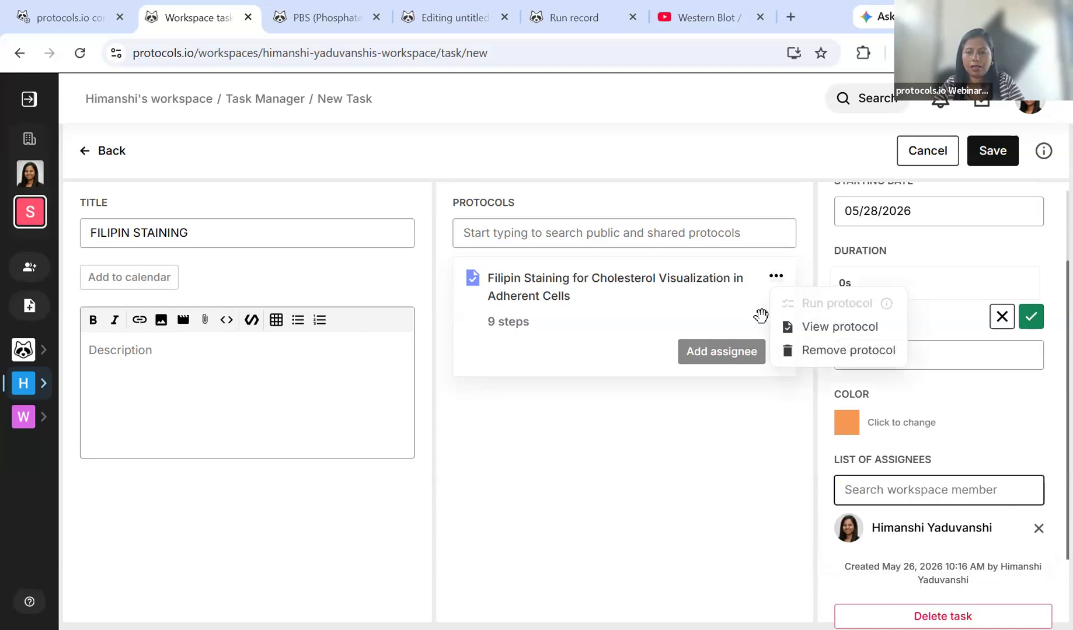
click(747, 528)
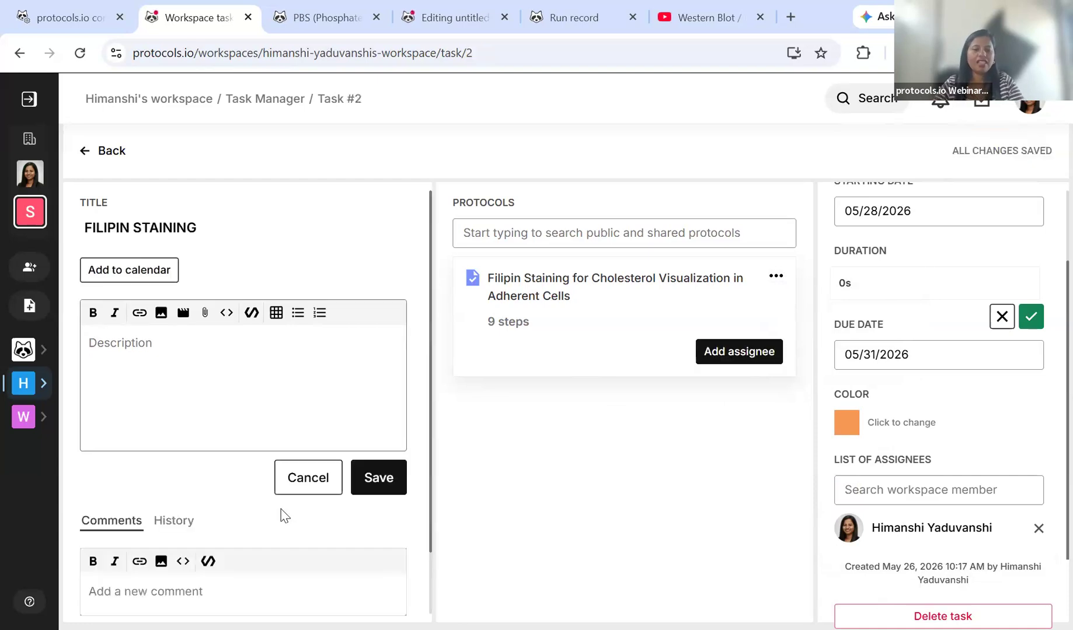
Save the task and reopen FILIPIN STAINING from the task list to check it
scroll(355, 479, down, 2)
scroll(349, 490, up, 2)
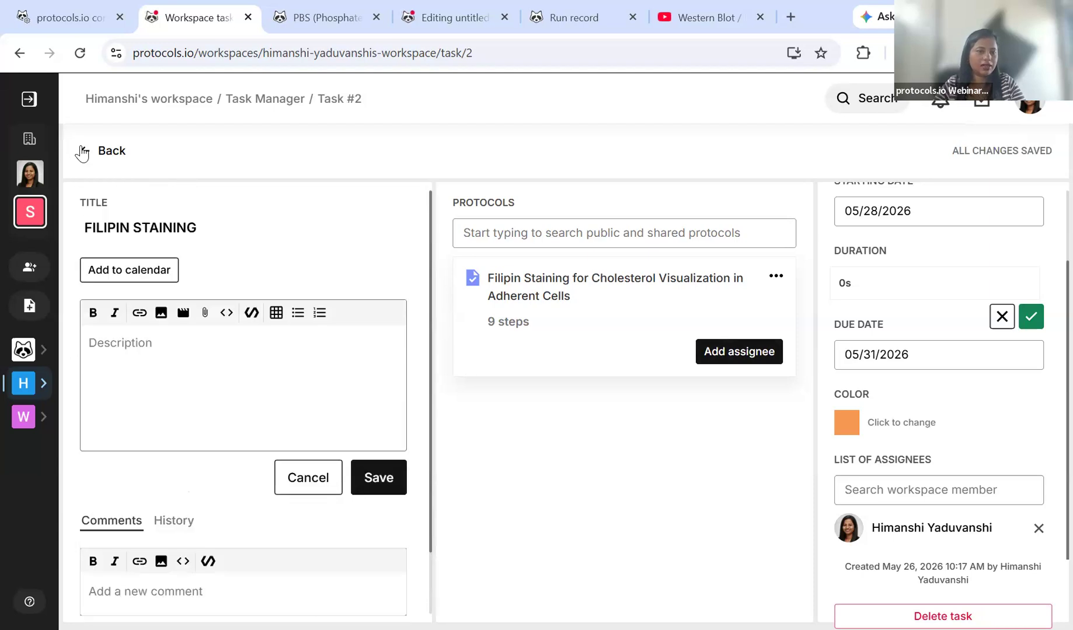
click(82, 153)
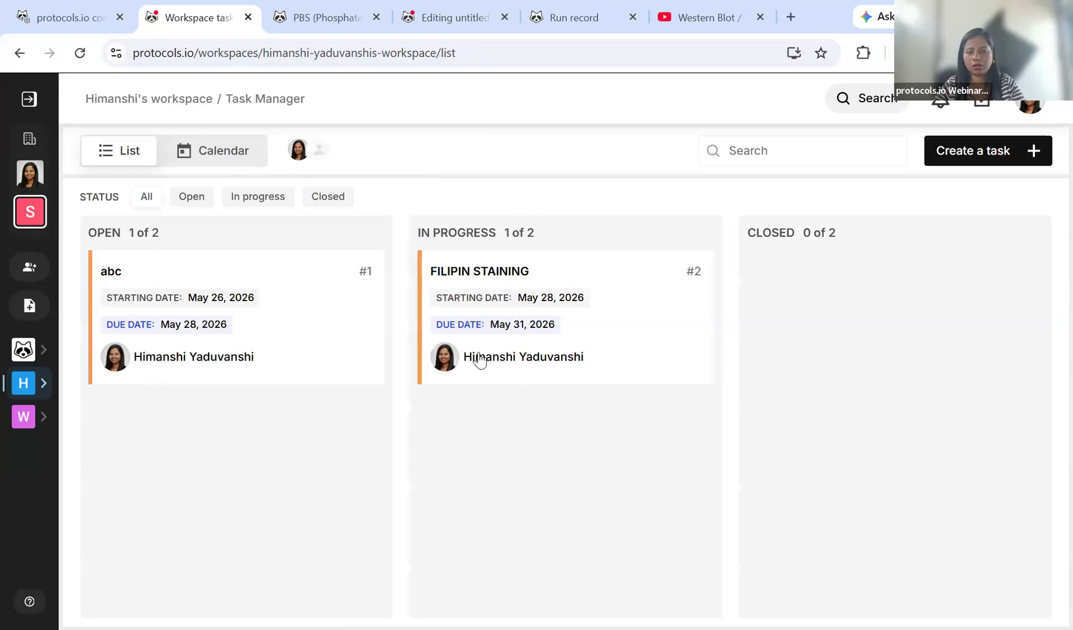
click(591, 328)
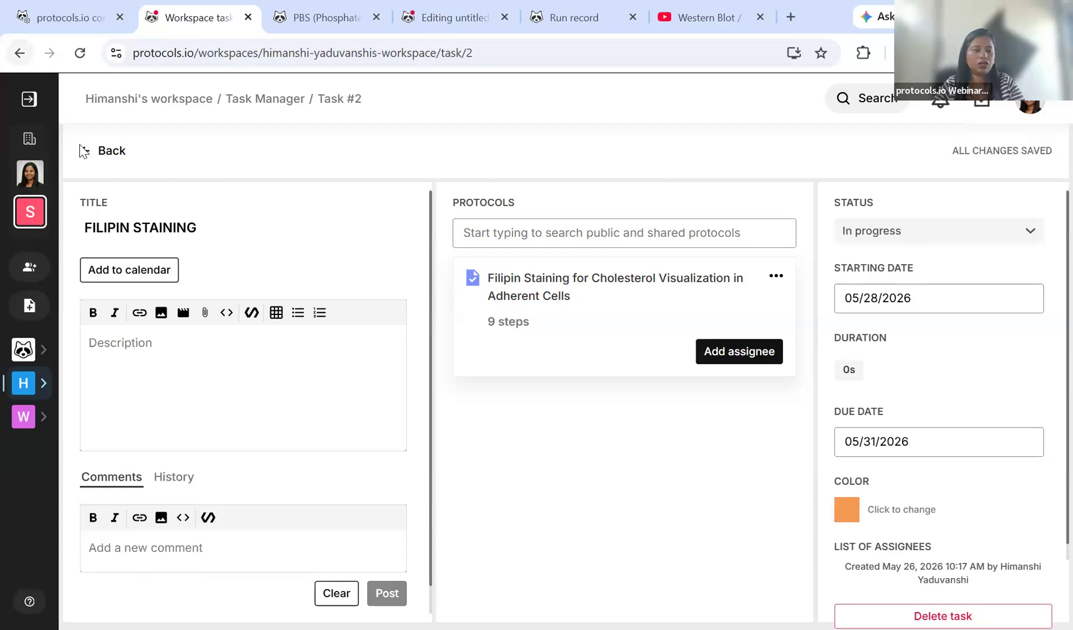
click(103, 150)
Show the tasks in the calendar view and open the FILIPIN STAINING task on May 28 to inspect it
click(196, 144)
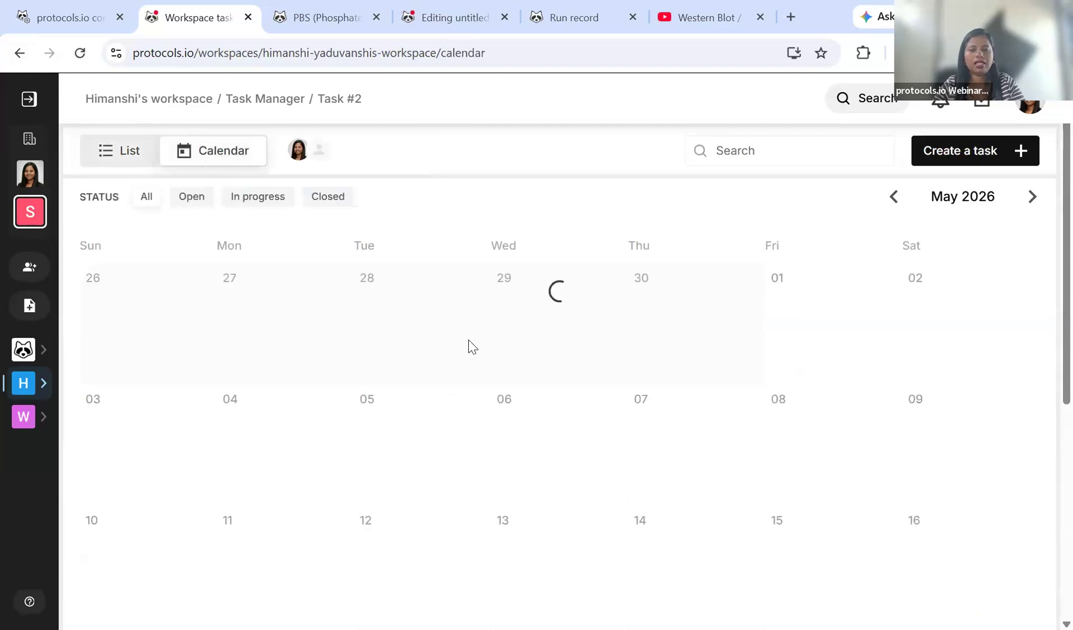
scroll(484, 340, down, 6)
scroll(609, 432, down, 1)
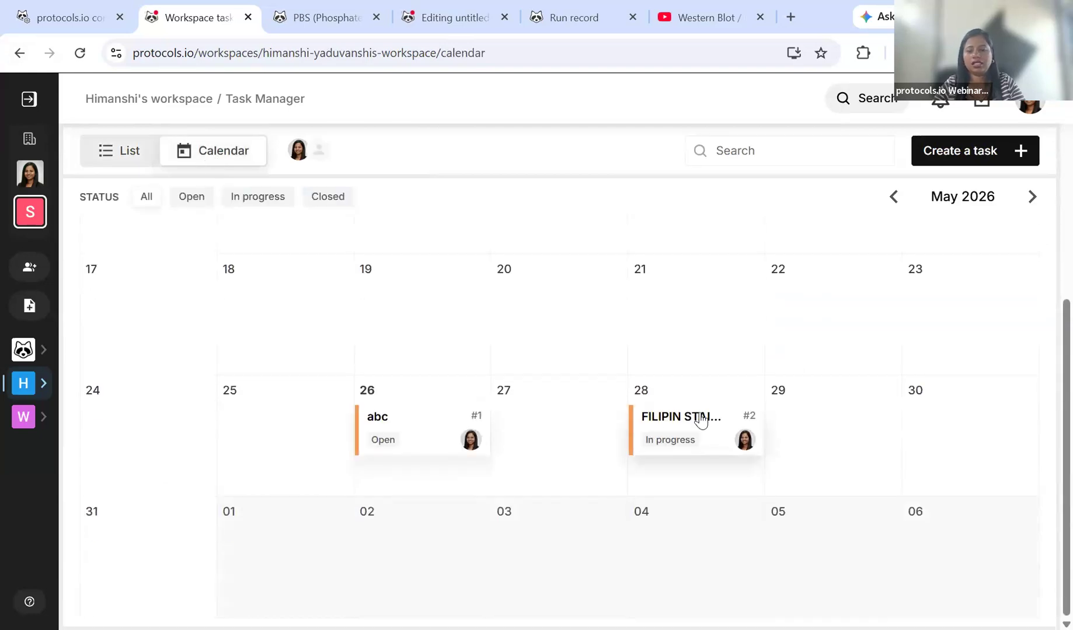
click(666, 423)
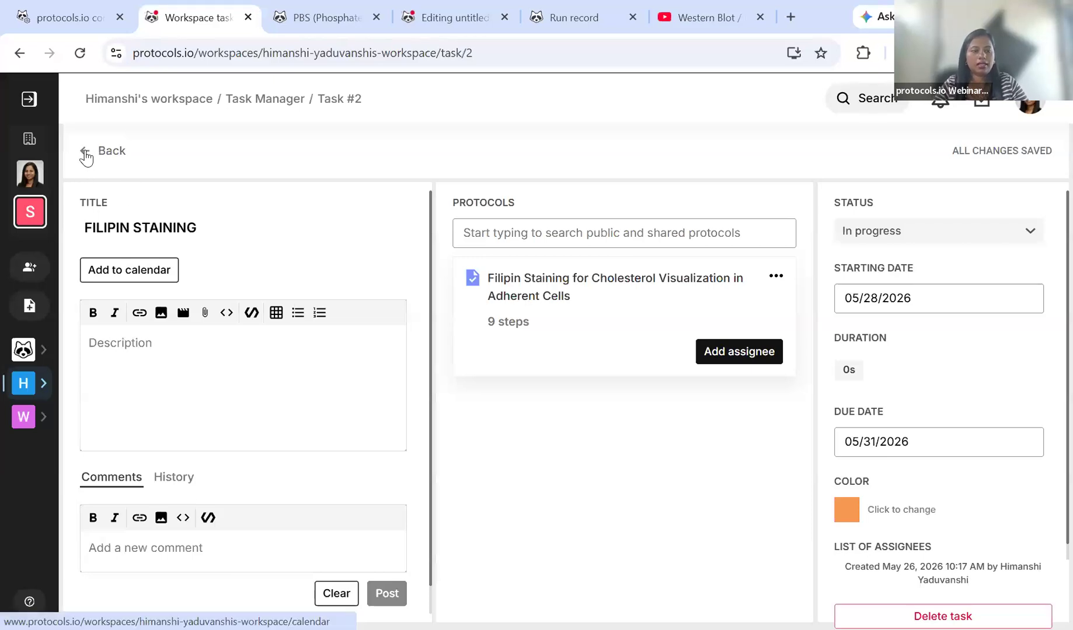
click(85, 153)
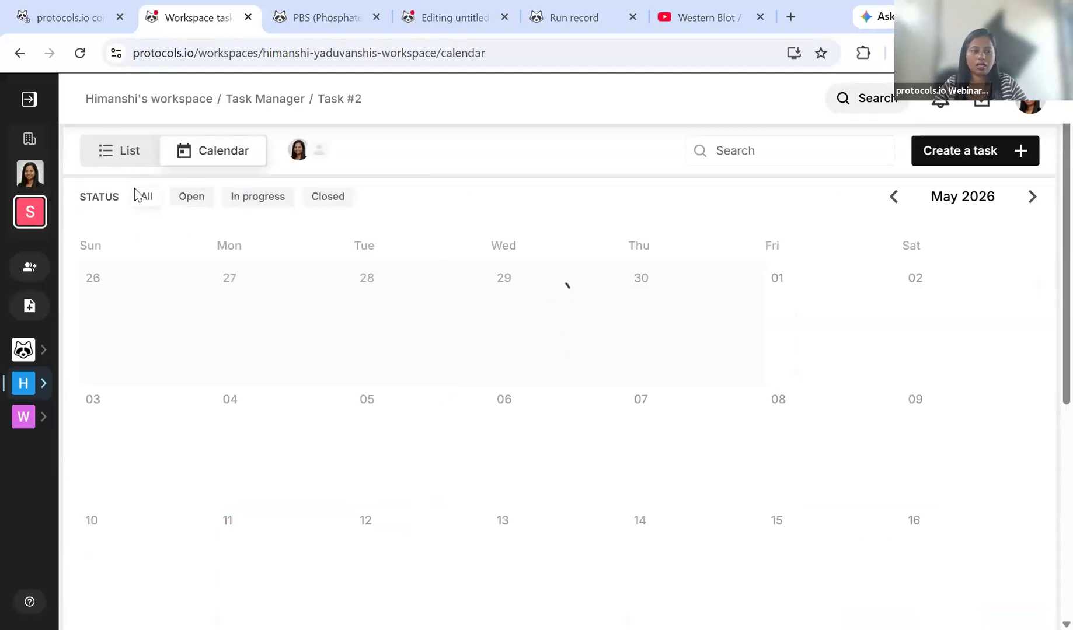
Filter the tasks by the Open, In progress and Closed statuses and return to the list view
click(194, 199)
click(260, 201)
click(325, 202)
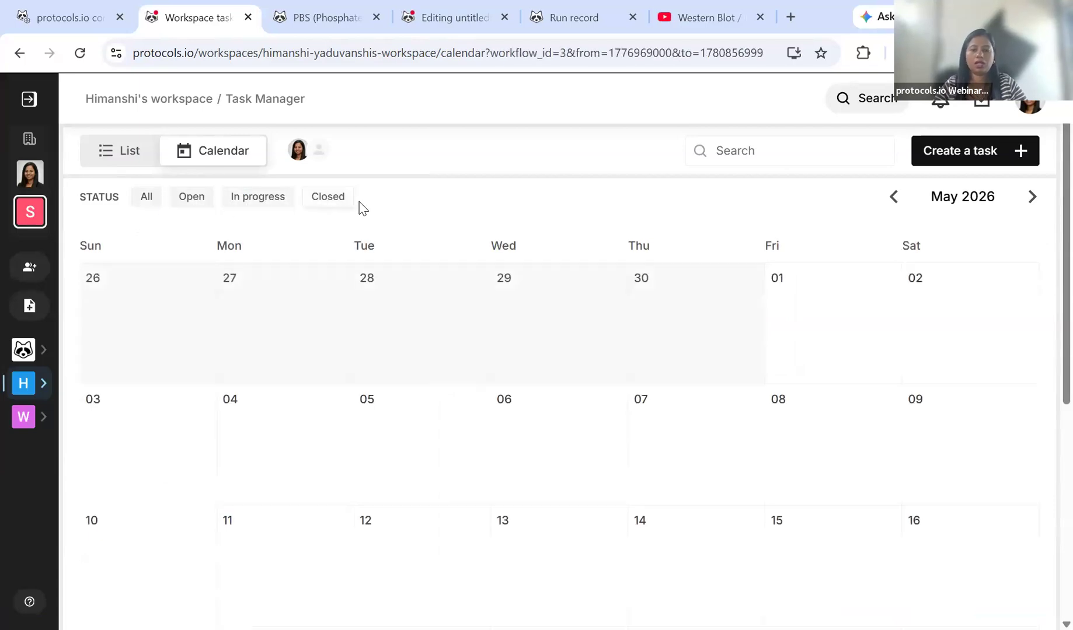
click(122, 156)
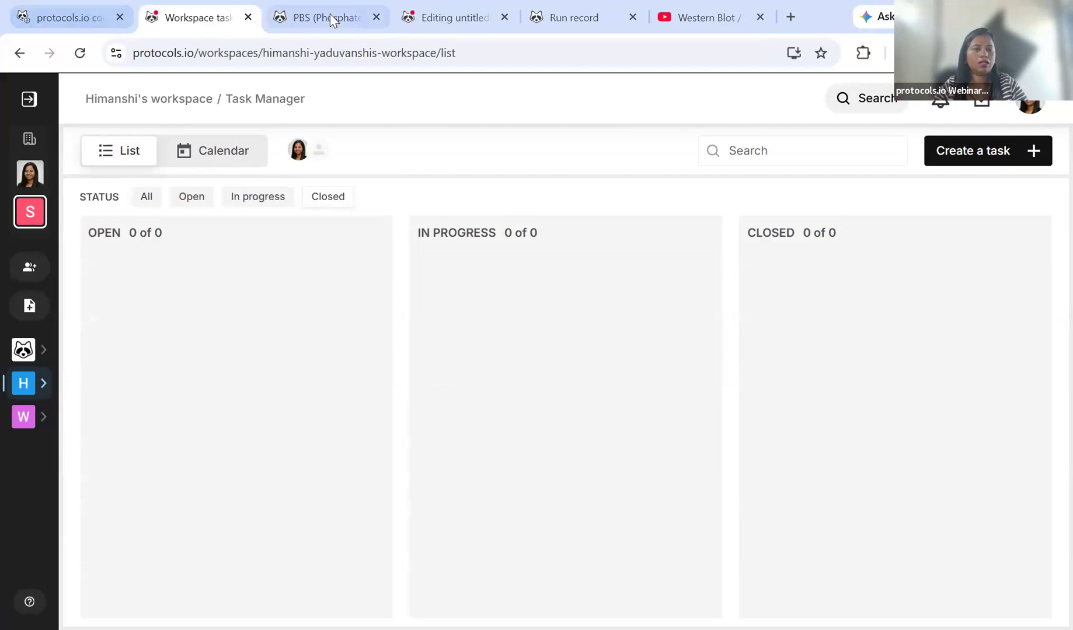
Create a new empty collection in the workspace's Collection folder
click(474, 18)
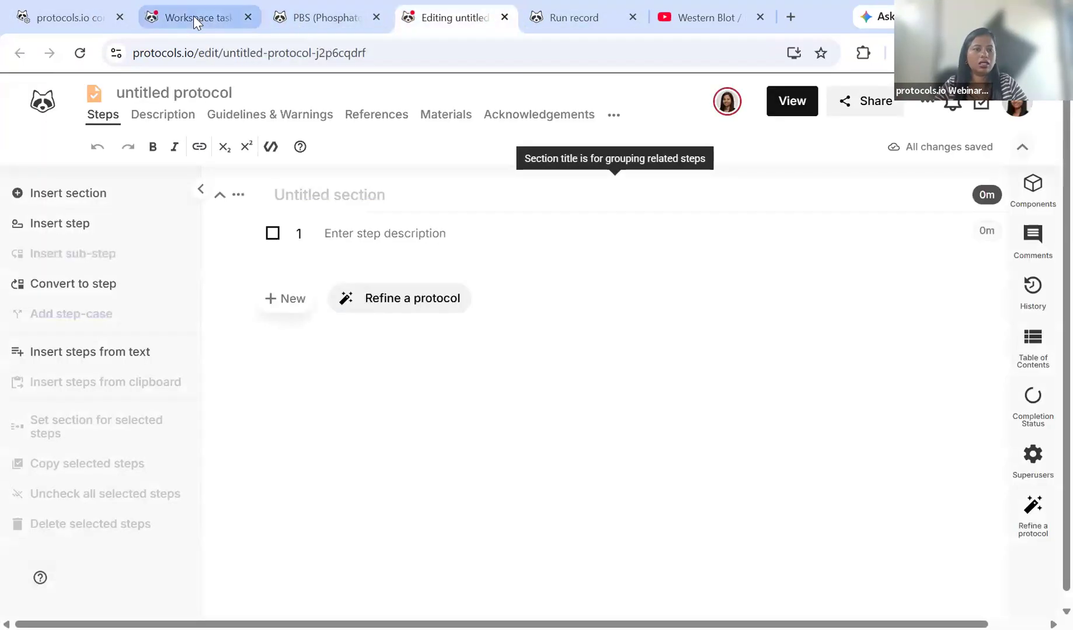
click(194, 18)
click(34, 391)
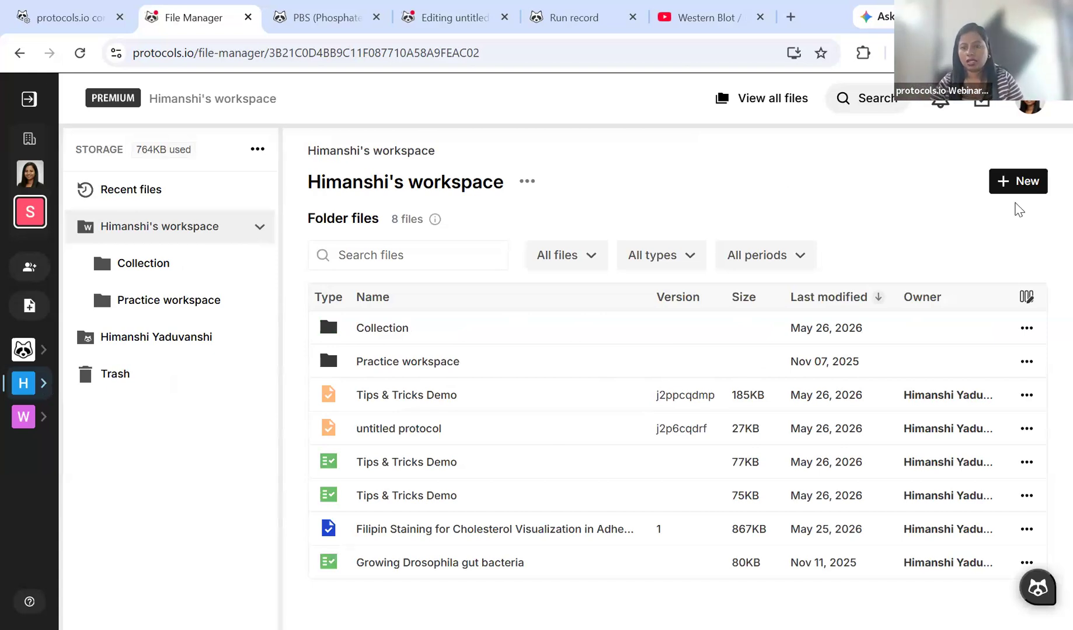
click(1030, 186)
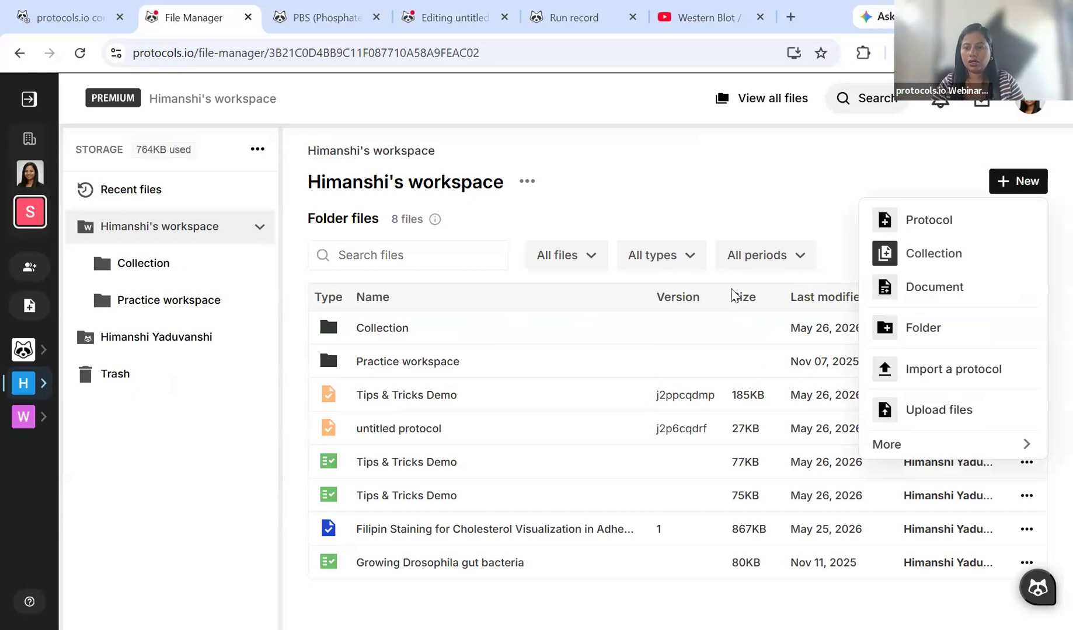
click(932, 253)
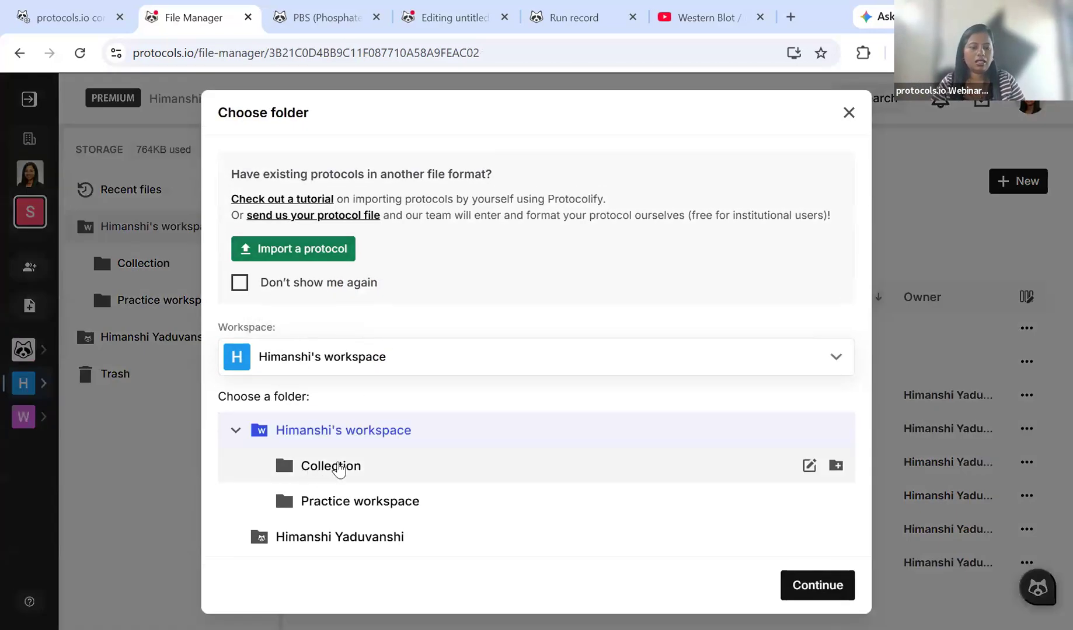
click(338, 467)
click(817, 583)
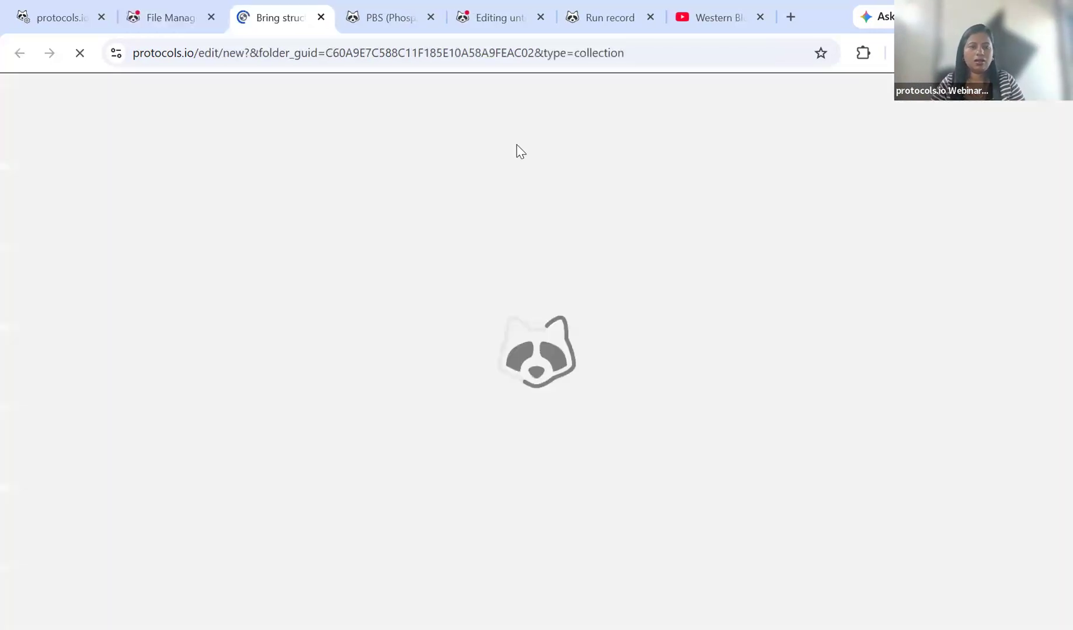
In the file manager's Collection folder, create a new collection from Collection Protocol 1 and Collection protocol 2, stored in the same folder
click(179, 17)
click(393, 333)
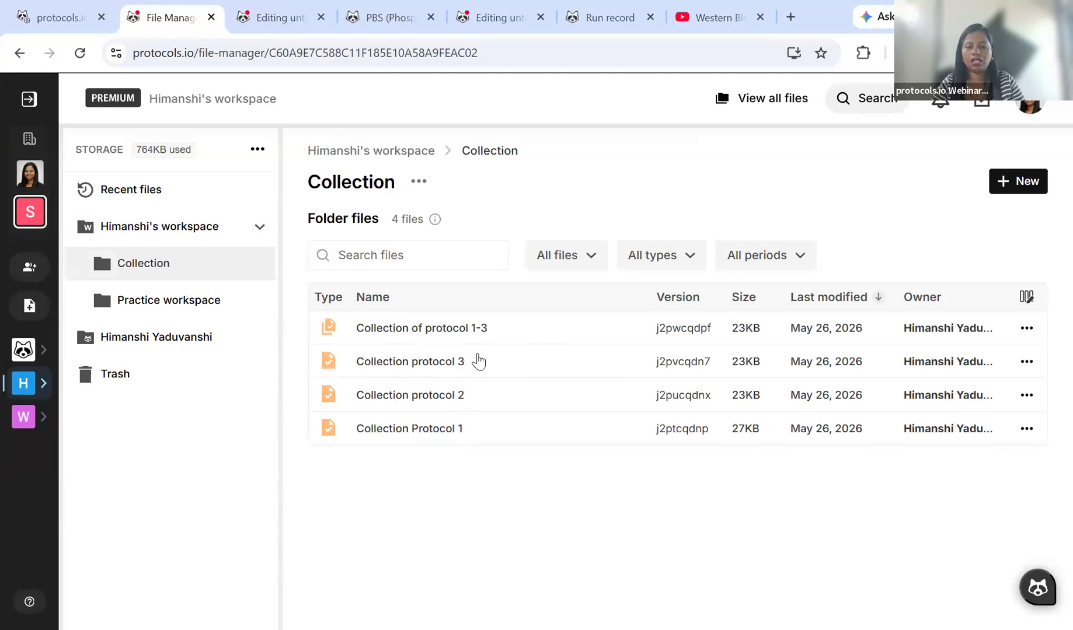
click(471, 365)
ctrl+click(446, 403)
ctrl+click(446, 430)
click(447, 433)
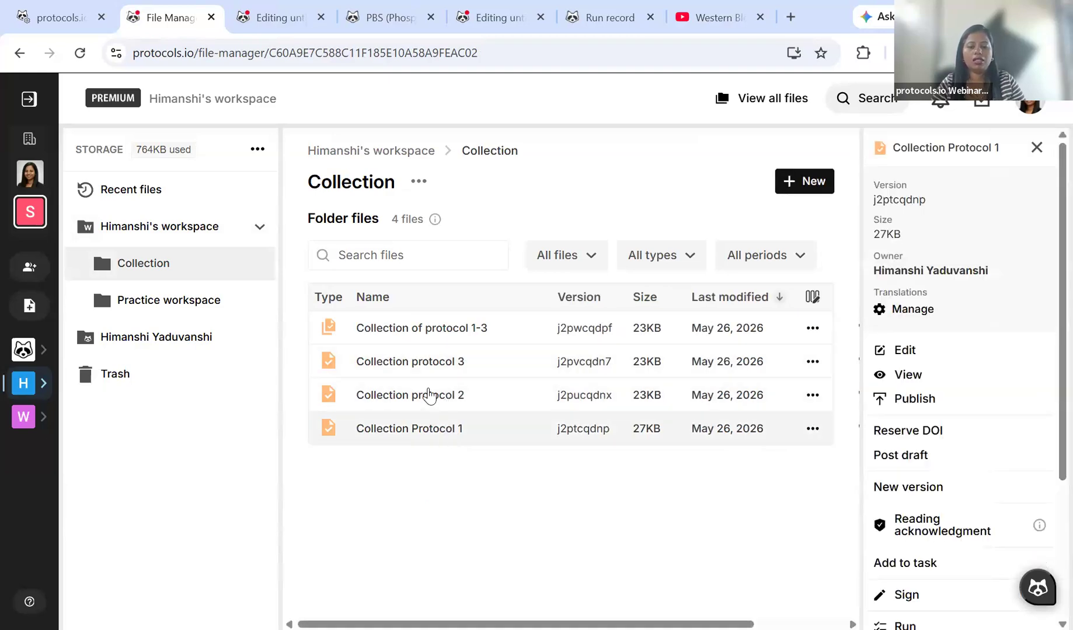
ctrl+click(689, 404)
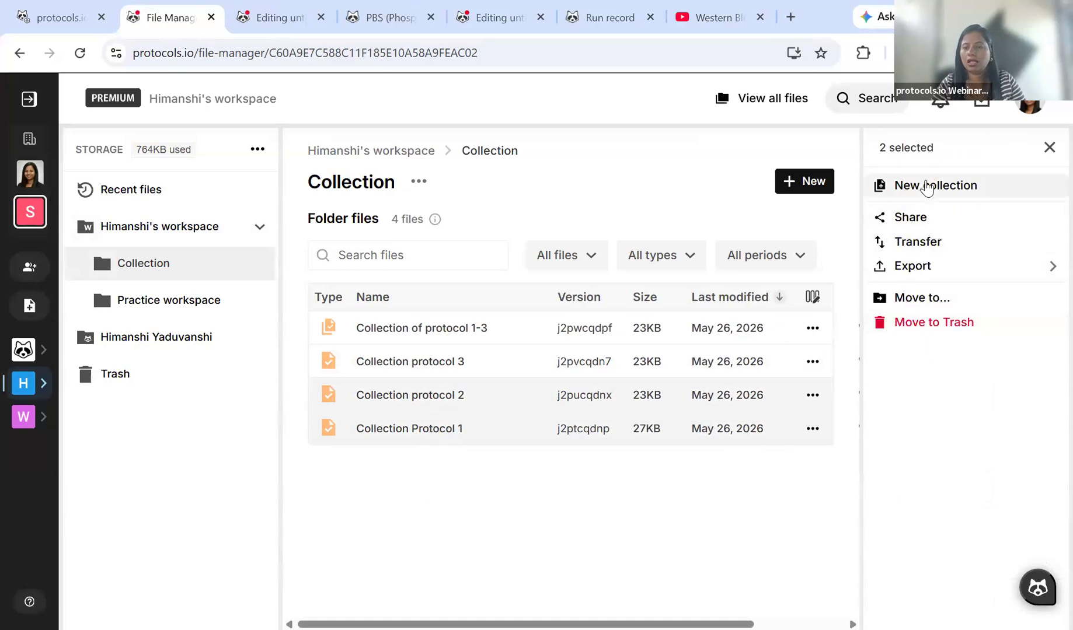
click(929, 185)
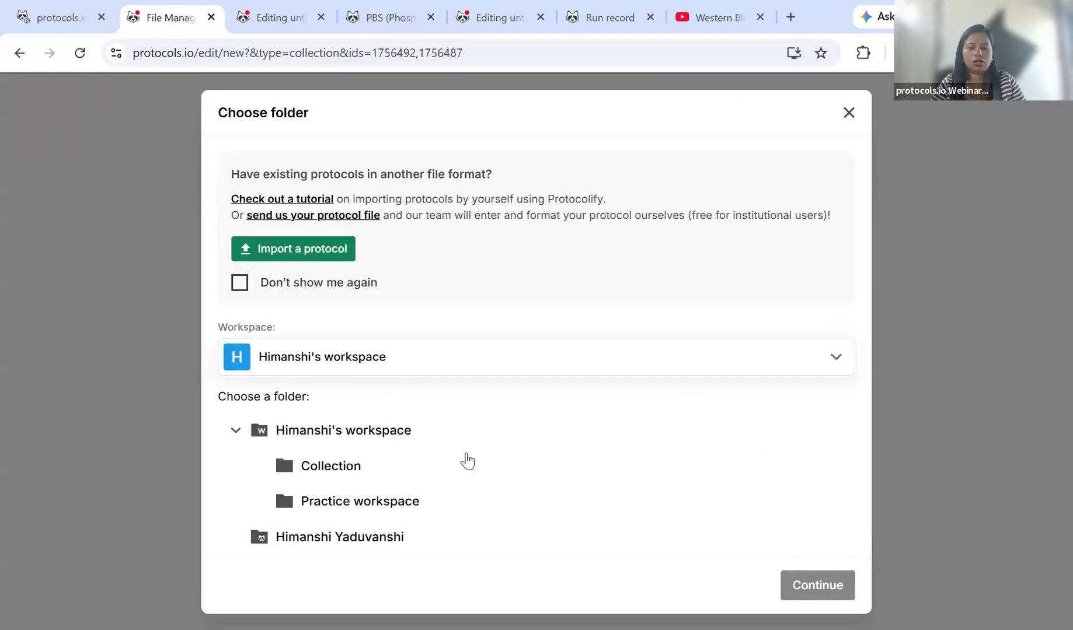
click(528, 467)
click(817, 585)
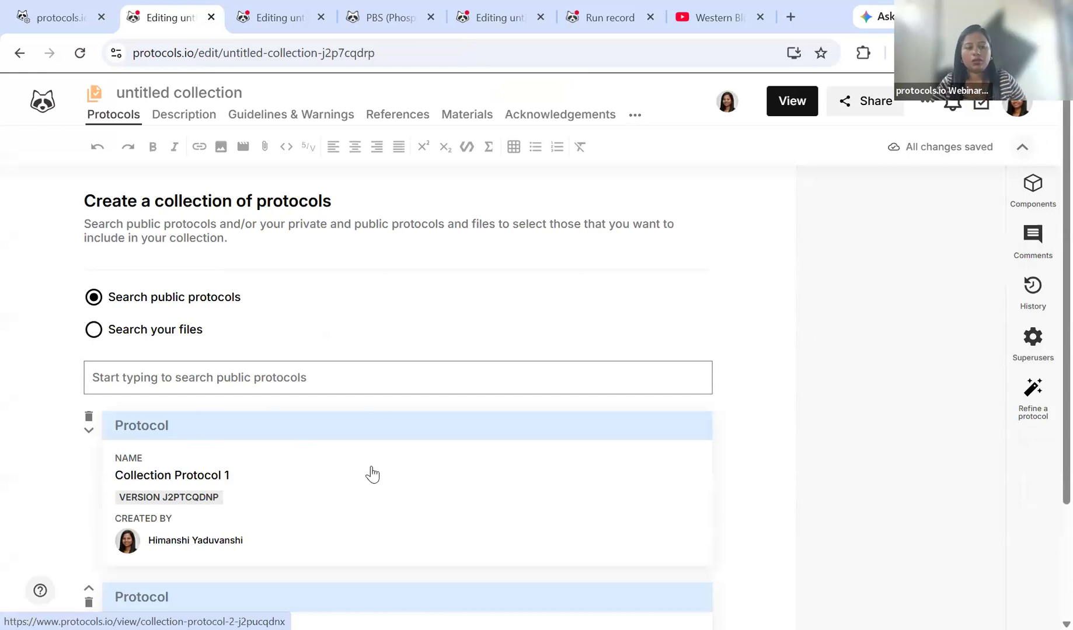
Check the protocols included in the new collection and title it Protocol 1-2
scroll(372, 475, down, 2)
scroll(429, 267, up, 2)
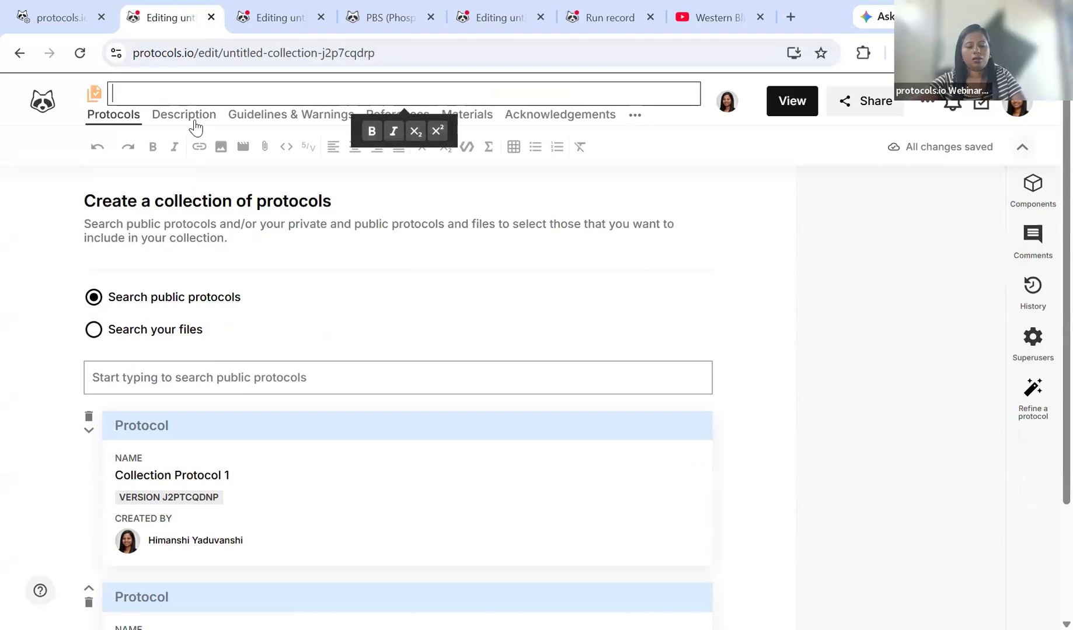
text(ROT)
key(BackSpace)
key(BackSpace)
key(BackSpace)
key(BackSpace)
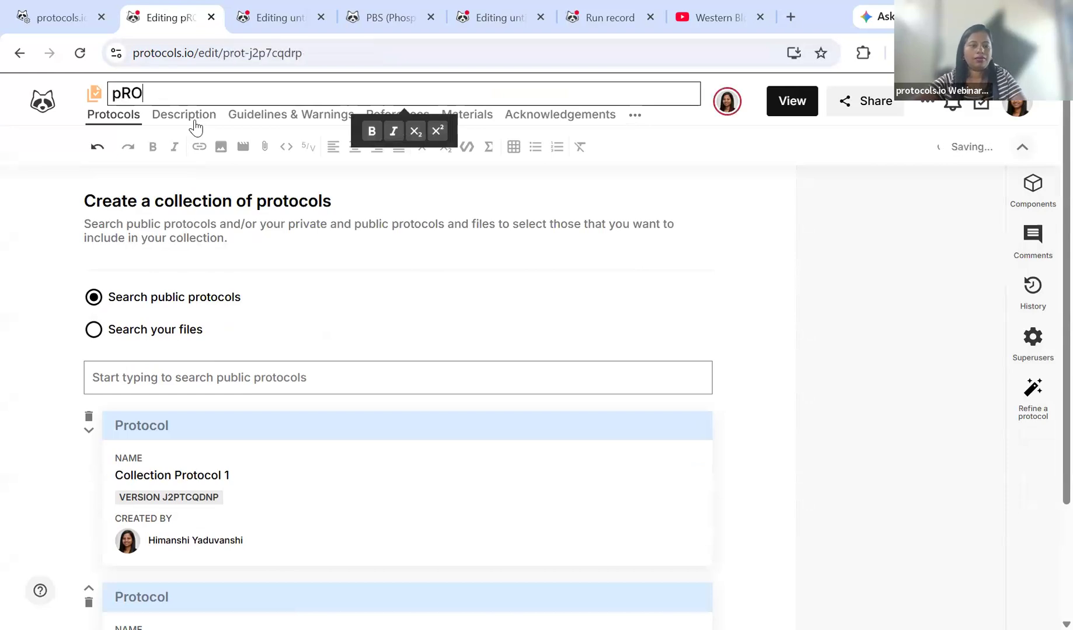
text(Proc)
key(BackSpace)
text(tocol 1 )
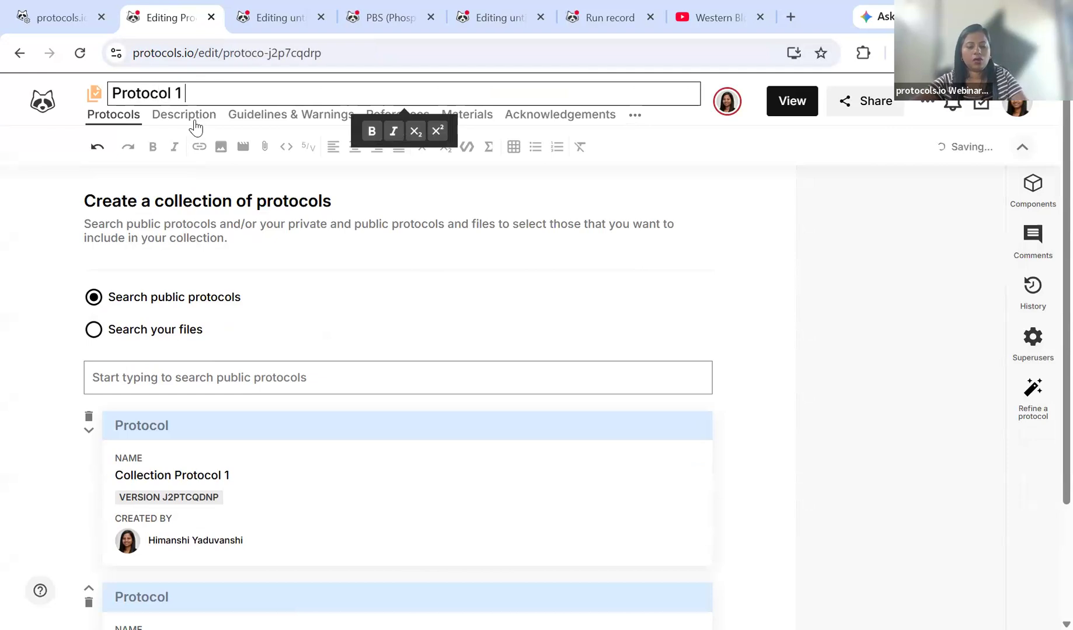
text(-2)
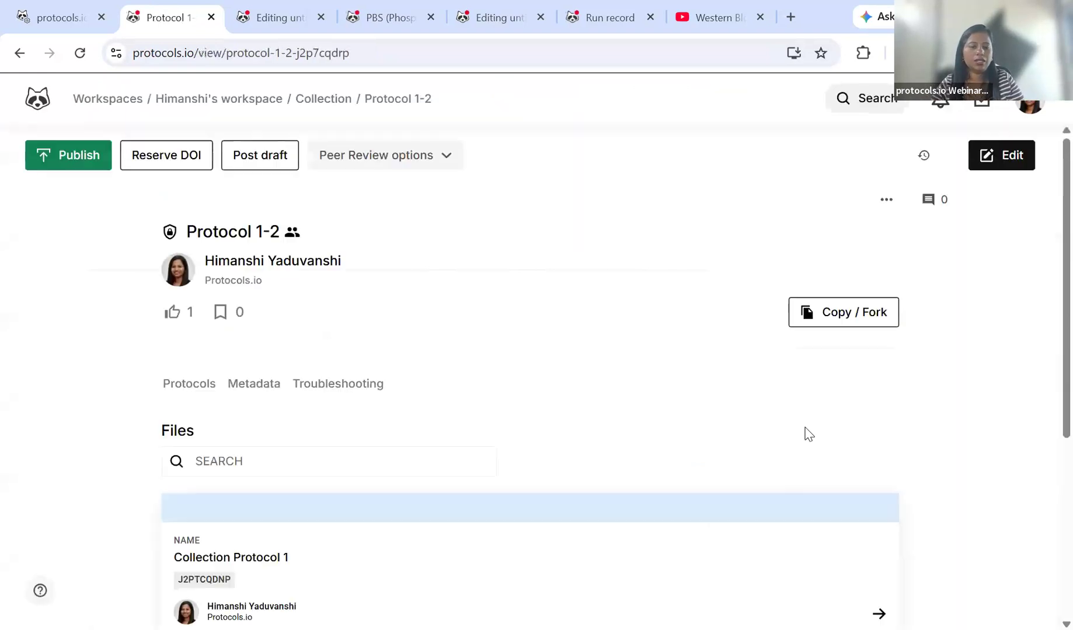
View the Protocol 1-2 collection and open its Collection Protocol 1
scroll(826, 441, down, 3)
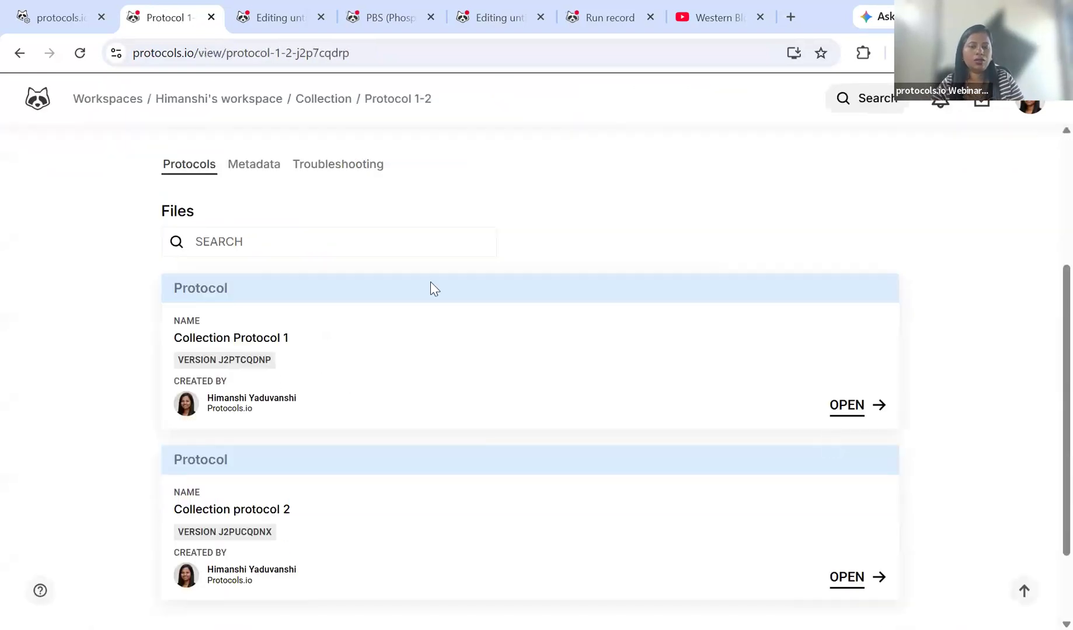
click(455, 309)
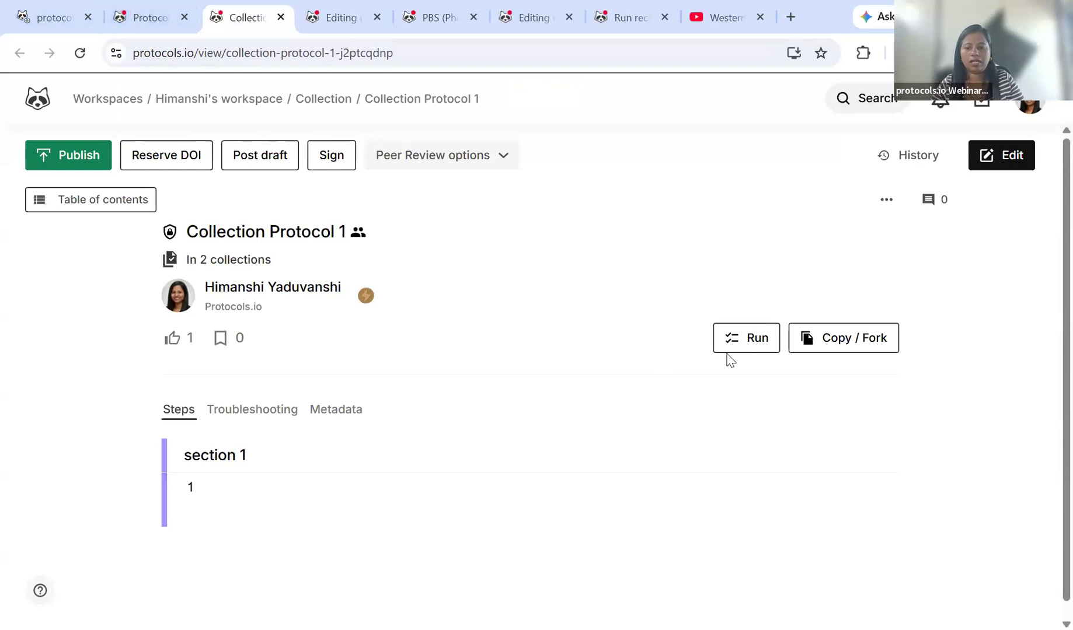
Return to the Protocol 1-2 collection page and review its publishing and peer review options
click(138, 24)
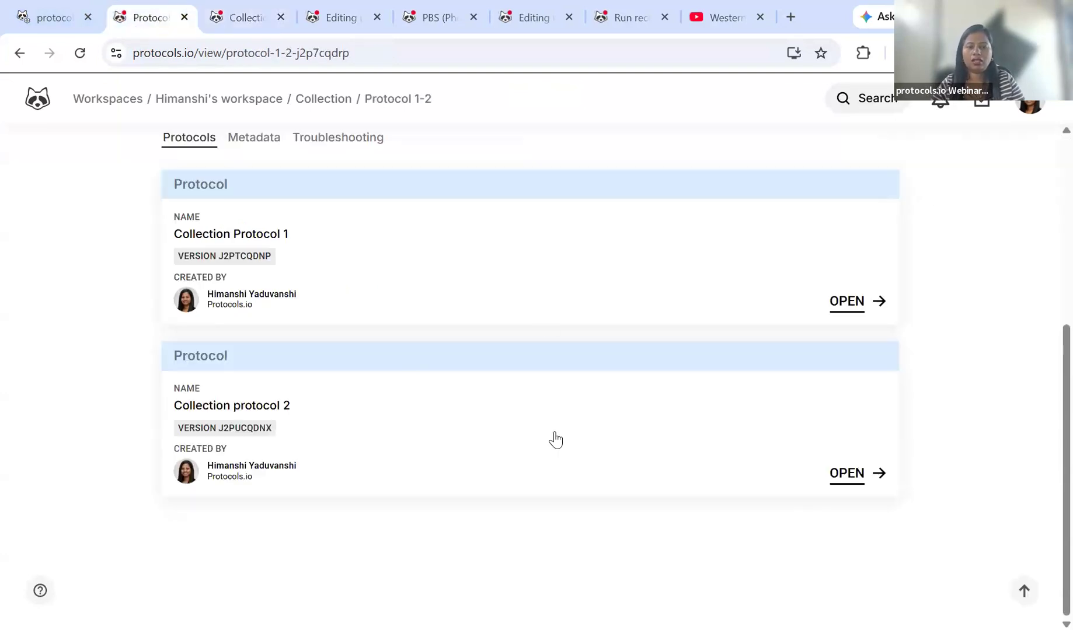
scroll(555, 440, up, 1)
scroll(555, 439, up, 5)
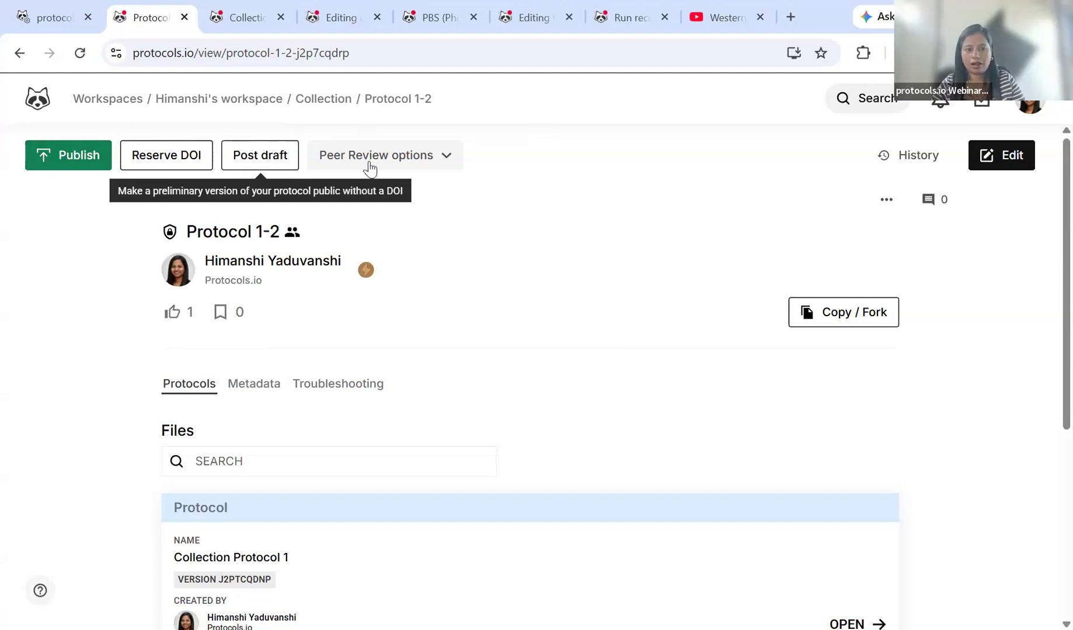
click(416, 165)
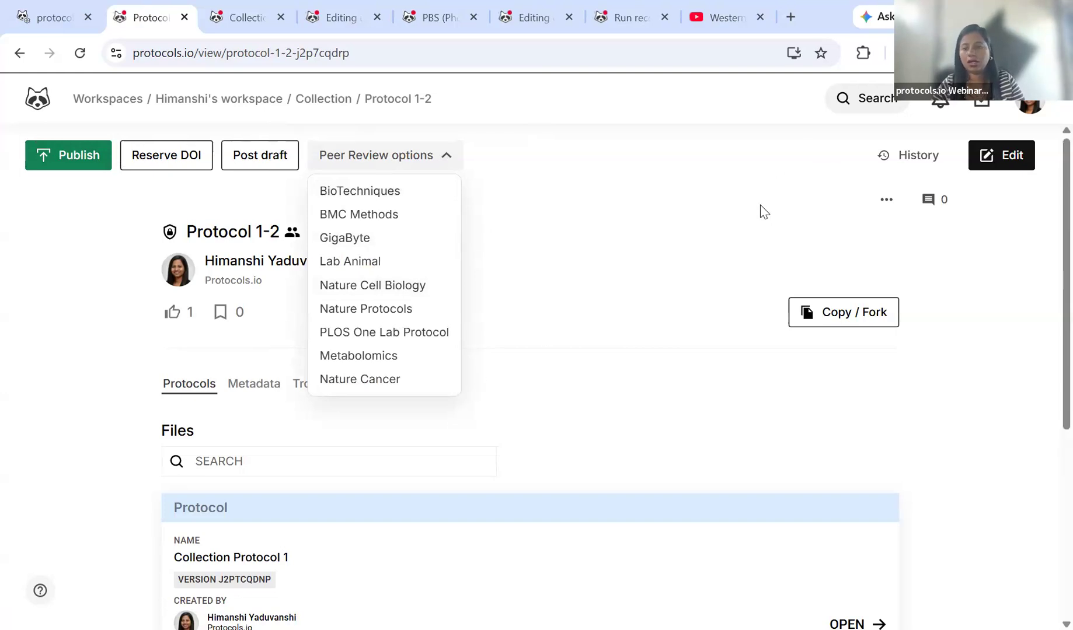
click(906, 171)
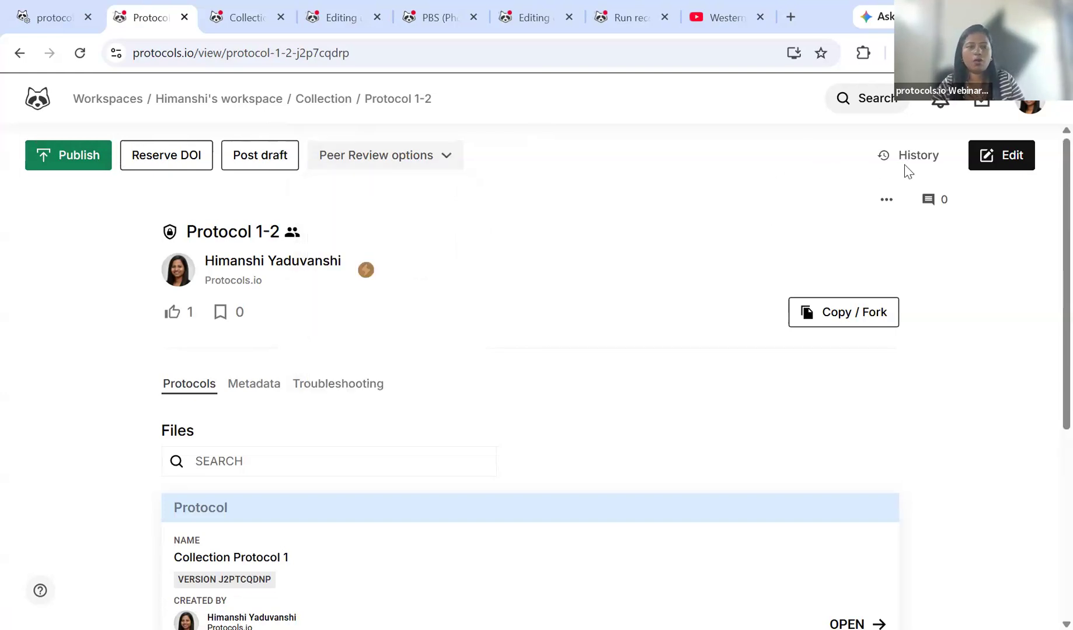
Go back from the Protocol 1-2 collection to the workspace's Collection folder in the file manager
click(101, 21)
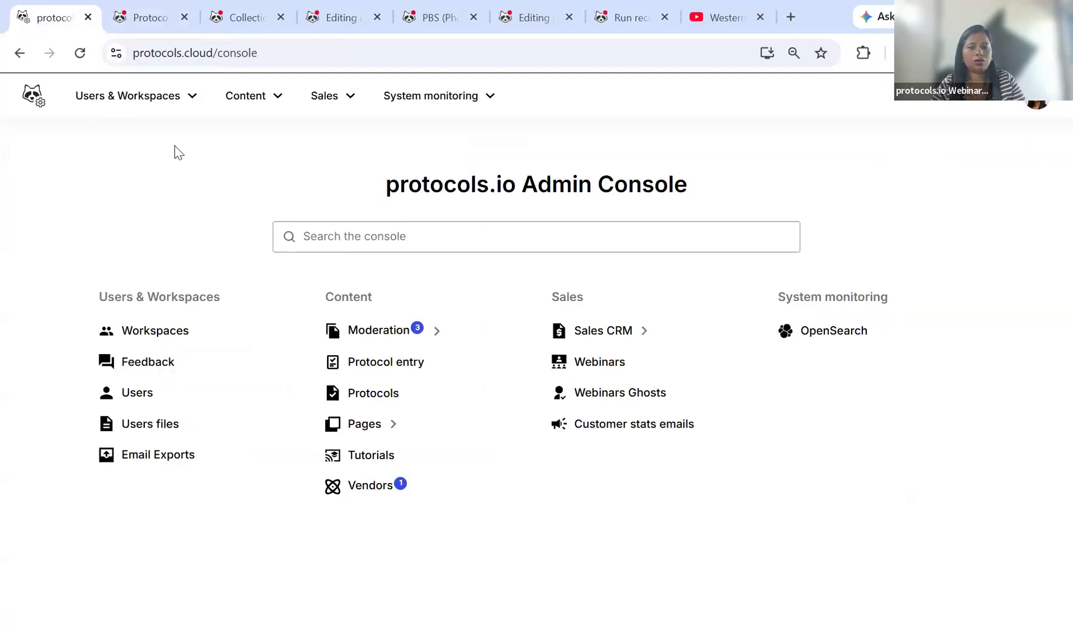
click(149, 8)
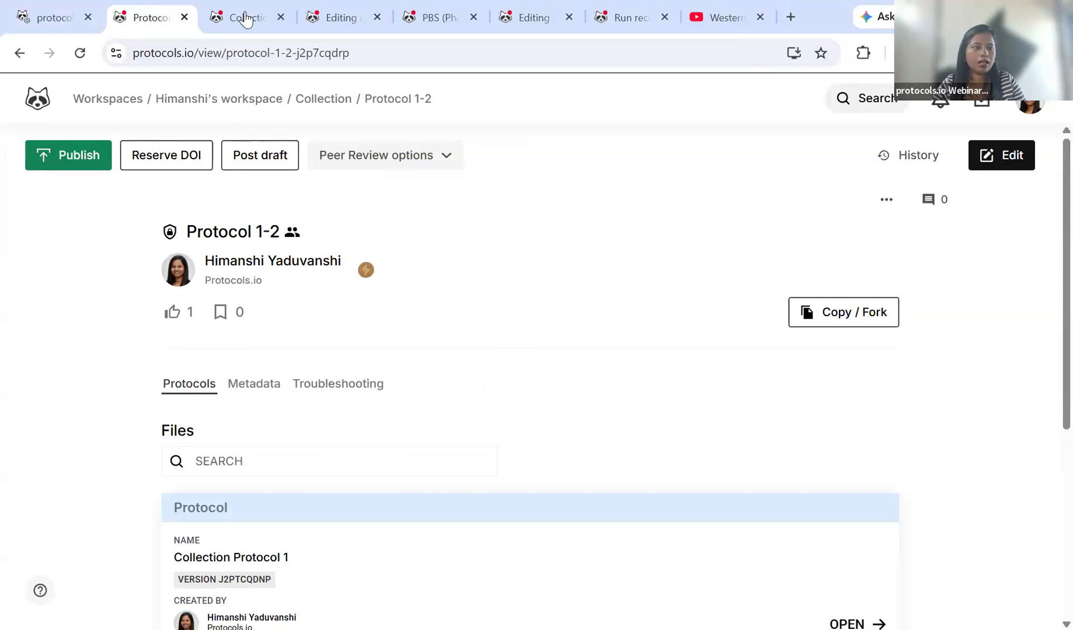
click(19, 53)
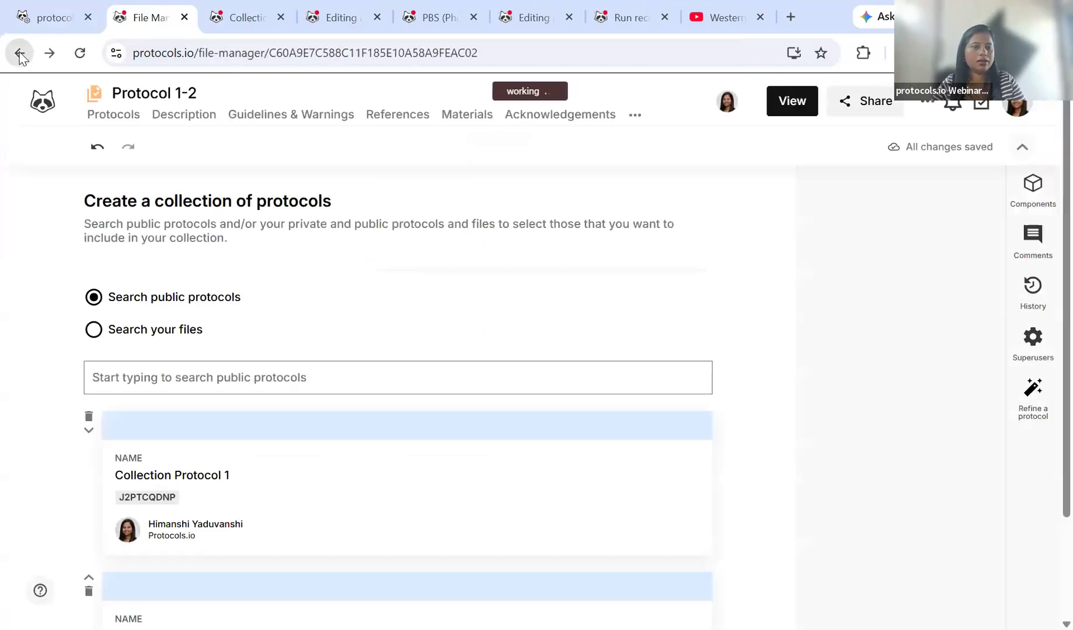
click(19, 53)
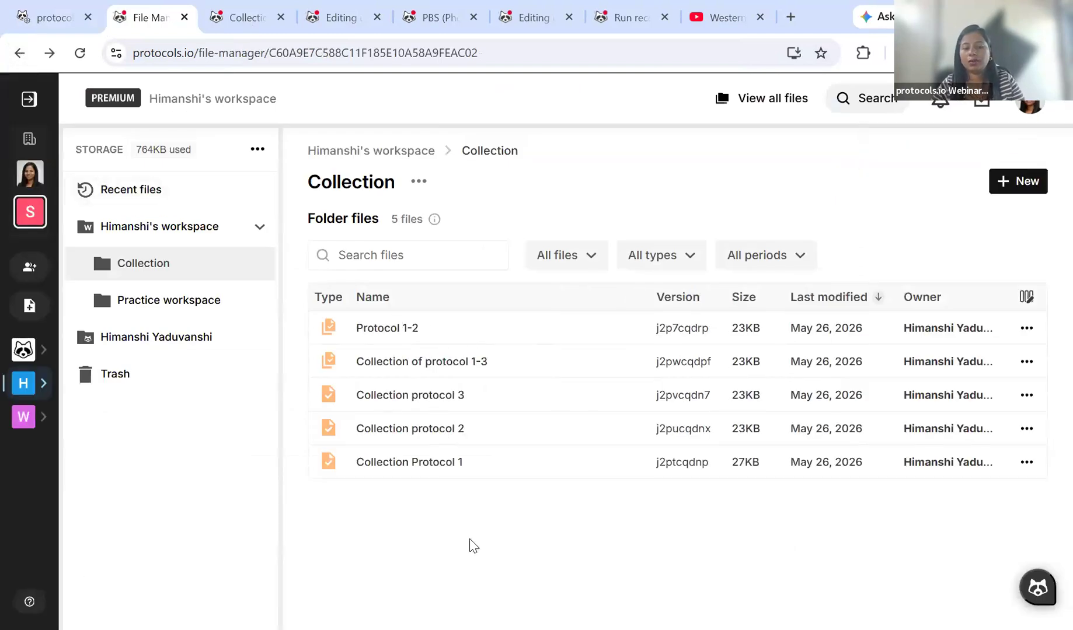
Select Collection protocol 3, Collection protocol 2 and Collection Protocol 1 together to examine the actions for multiple files
click(509, 398)
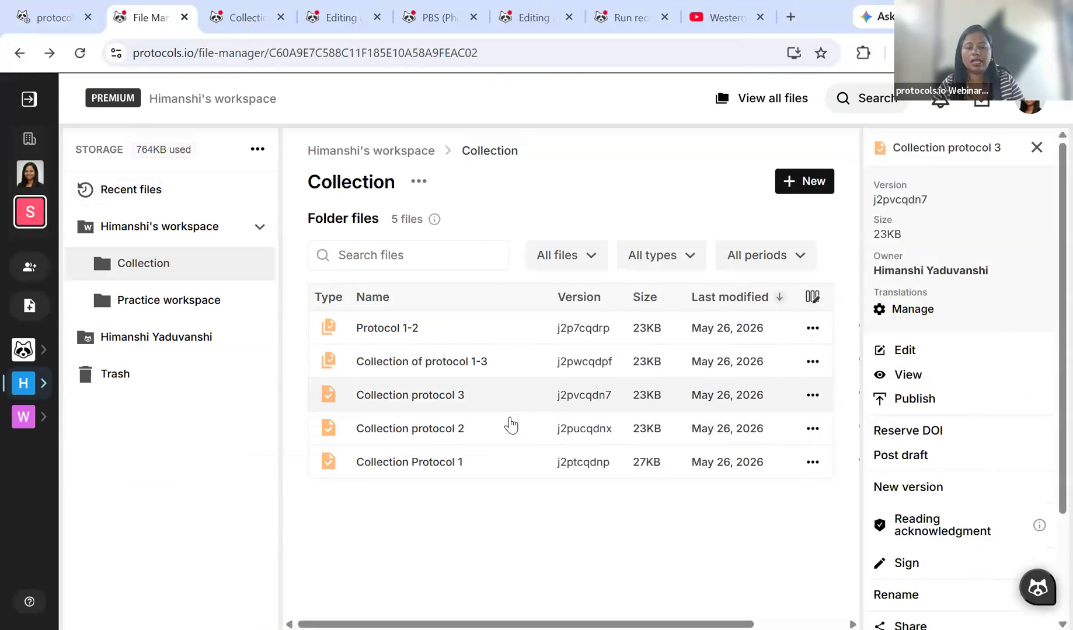
ctrl+click(507, 424)
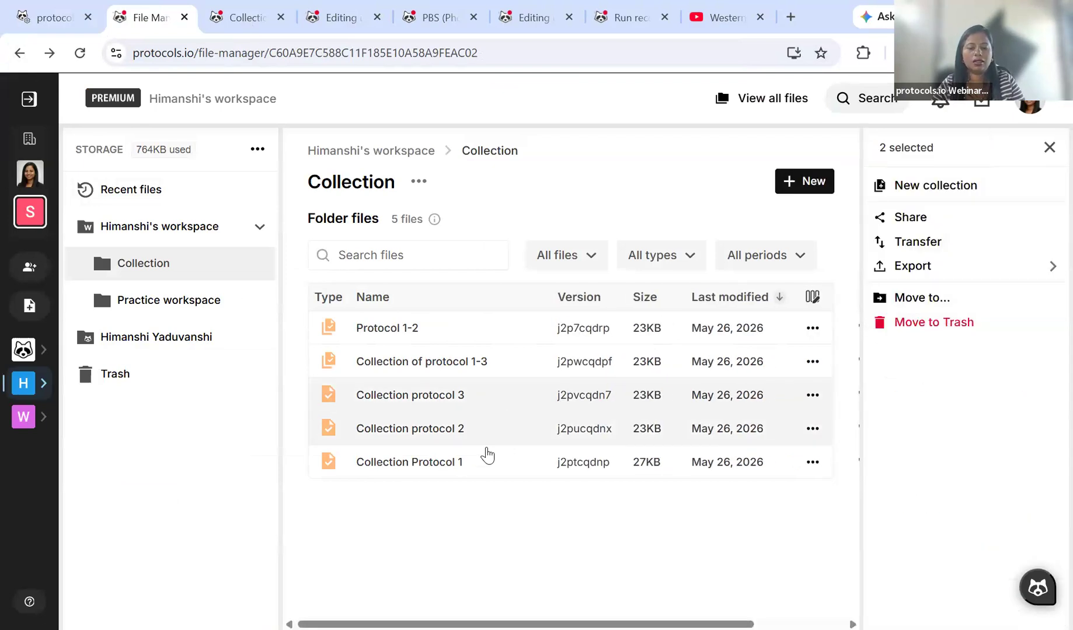
click(486, 451)
shift+click(615, 398)
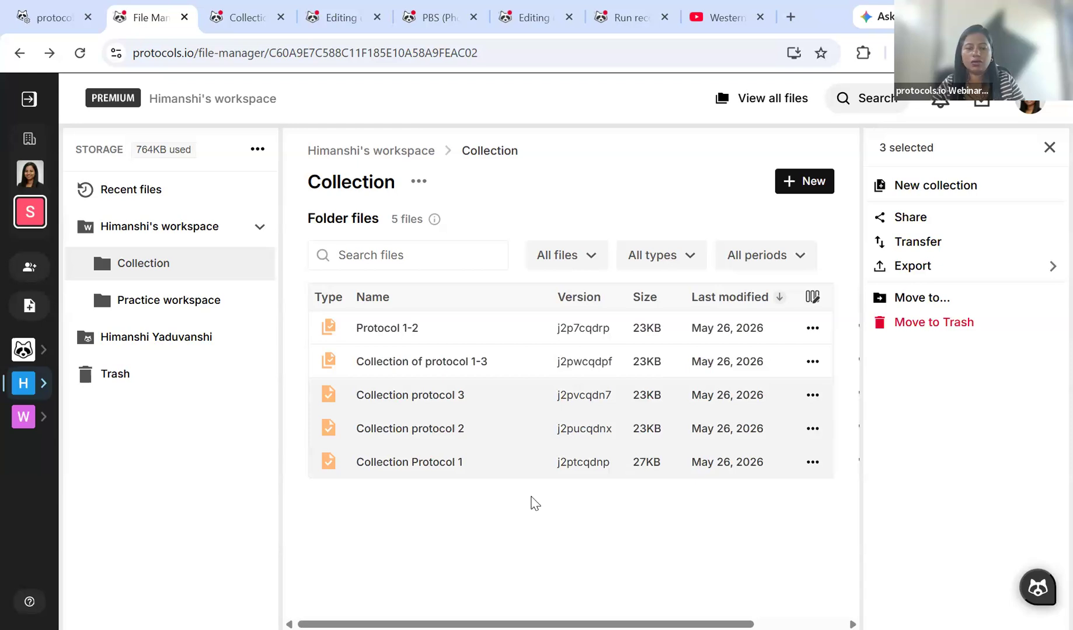
Move Collection protocol 3 to the Practice workspace folder, then check the file lists of both folders
click(489, 395)
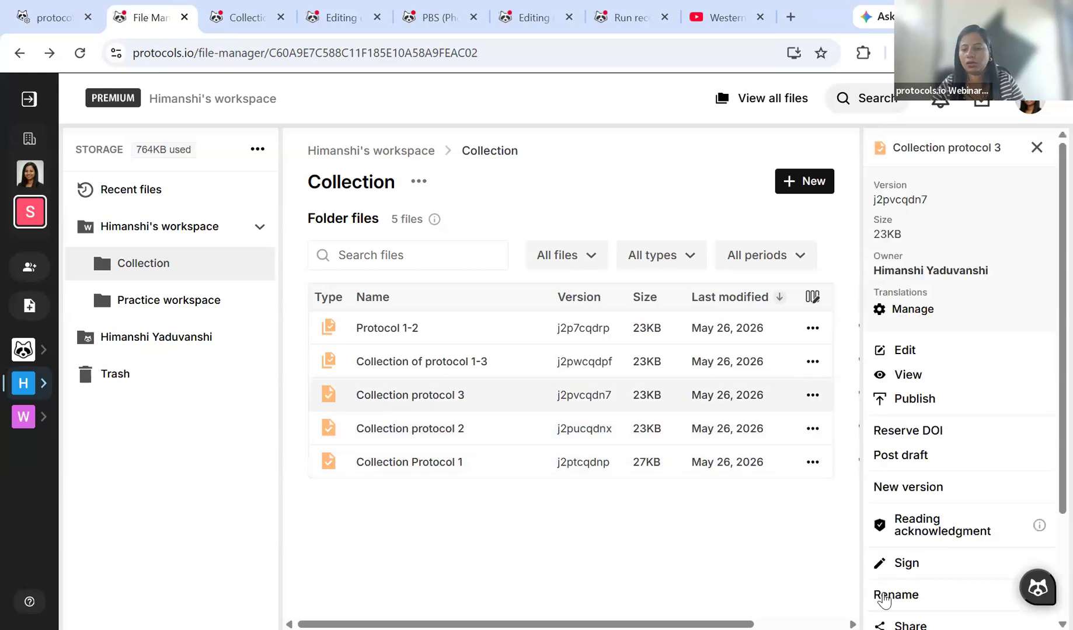
scroll(966, 569, down, 2)
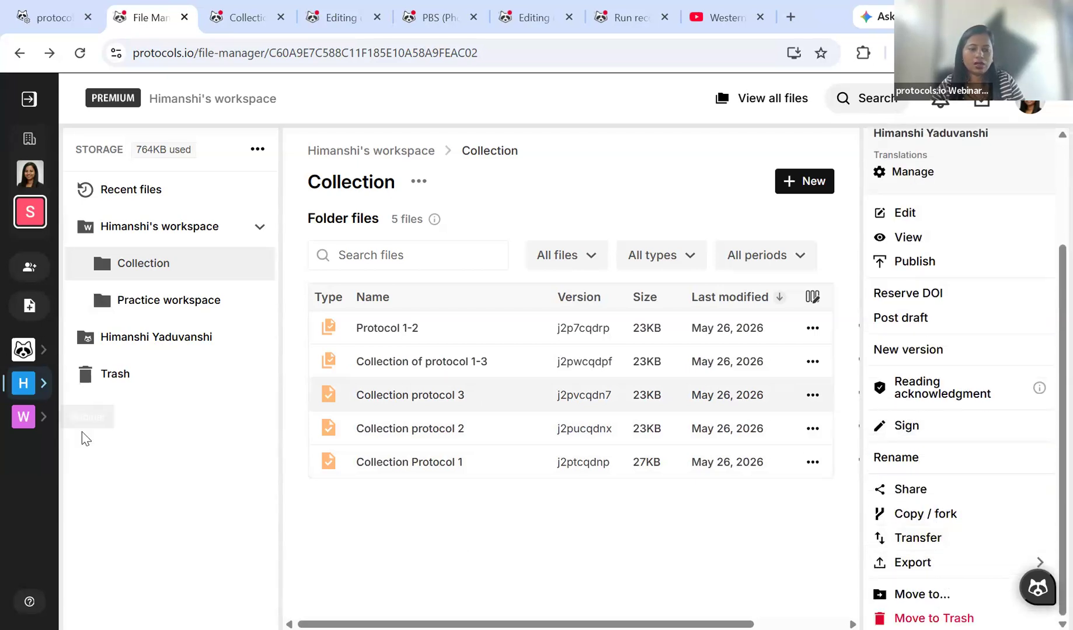
click(937, 593)
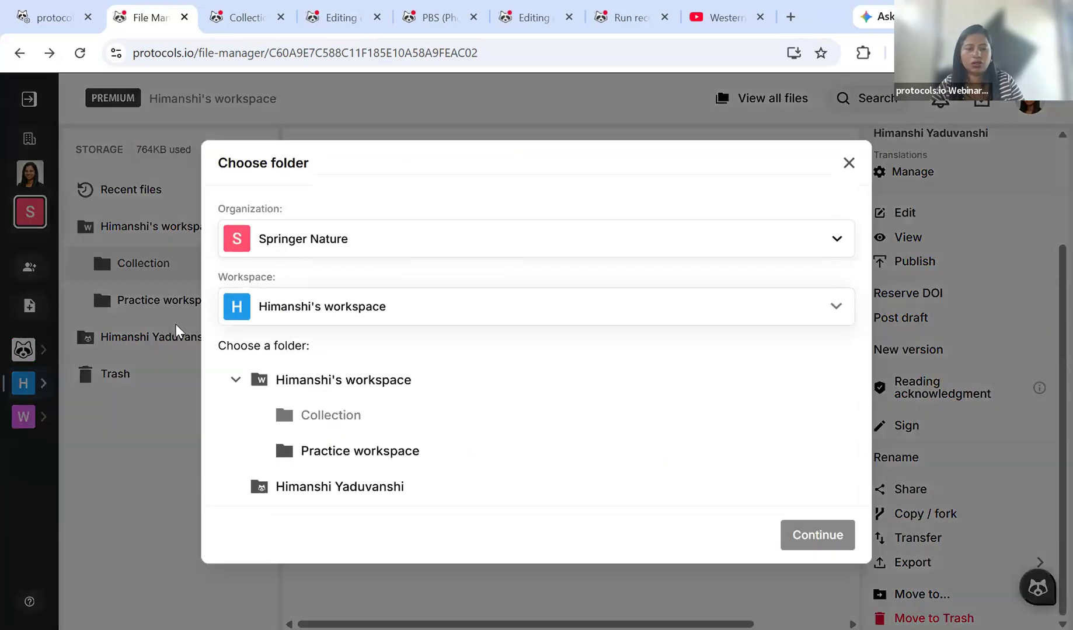
click(366, 460)
click(822, 537)
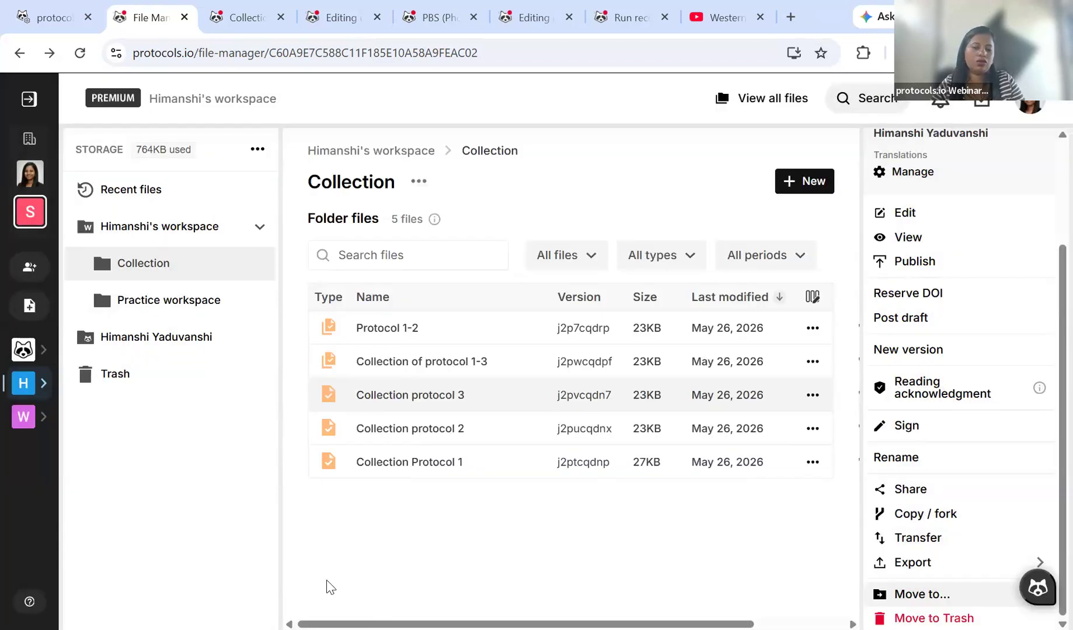
click(108, 300)
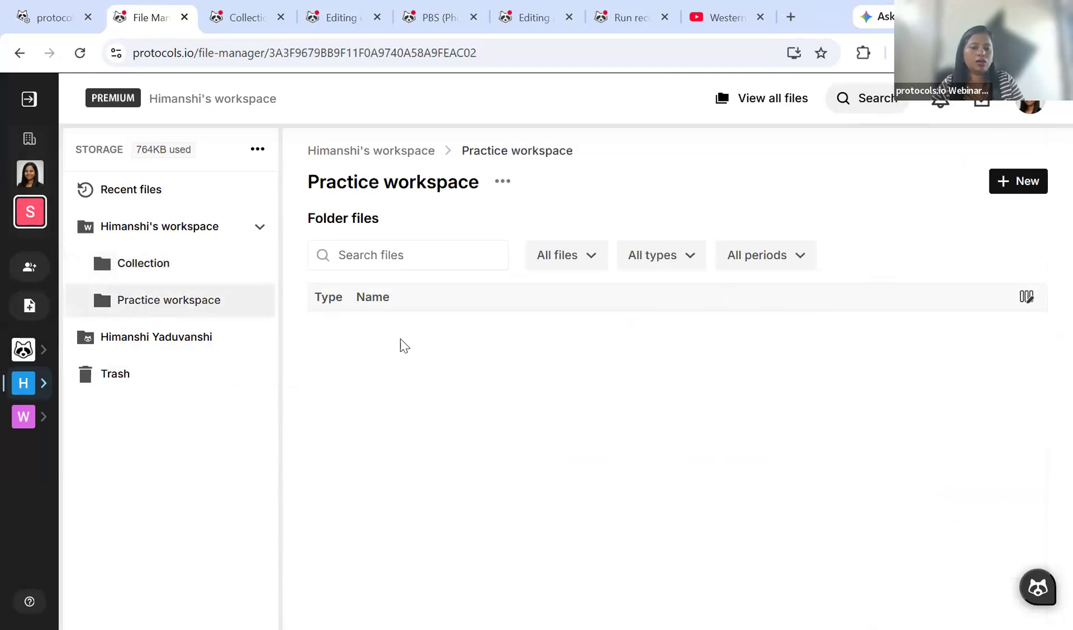
click(156, 273)
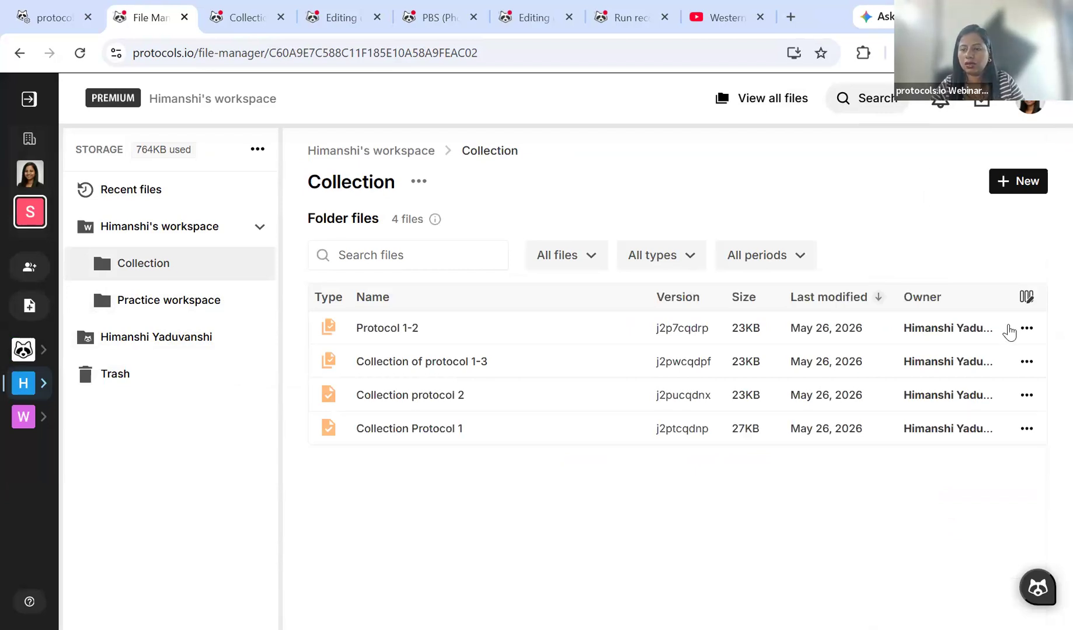
Examine all the file actions available for the Protocol 1-2 collection, from editing to moving and exporting
click(1026, 328)
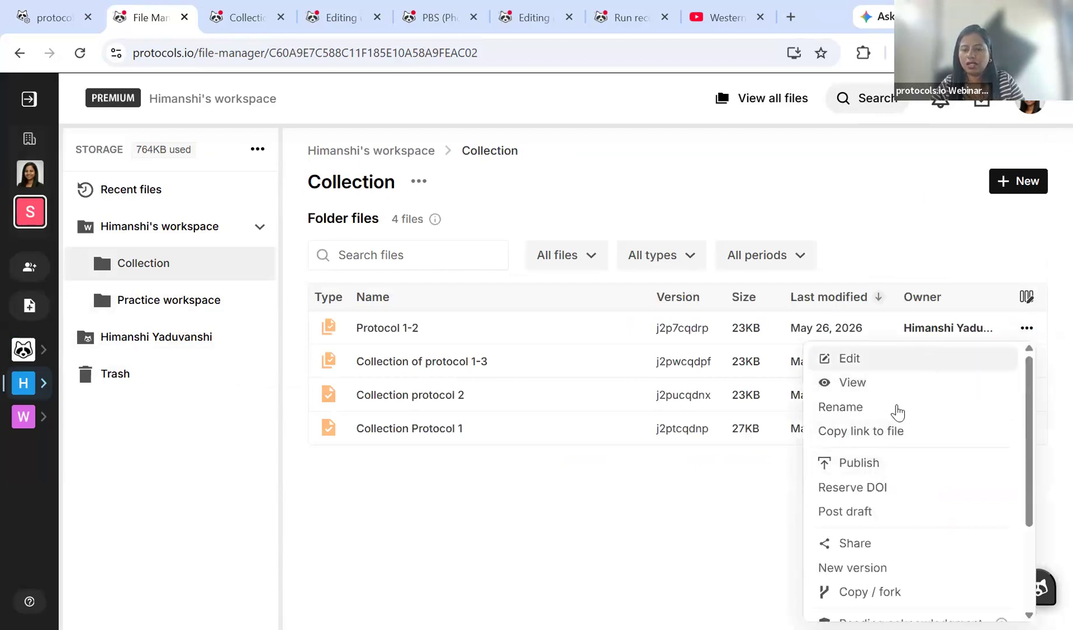
scroll(944, 559, down, 2)
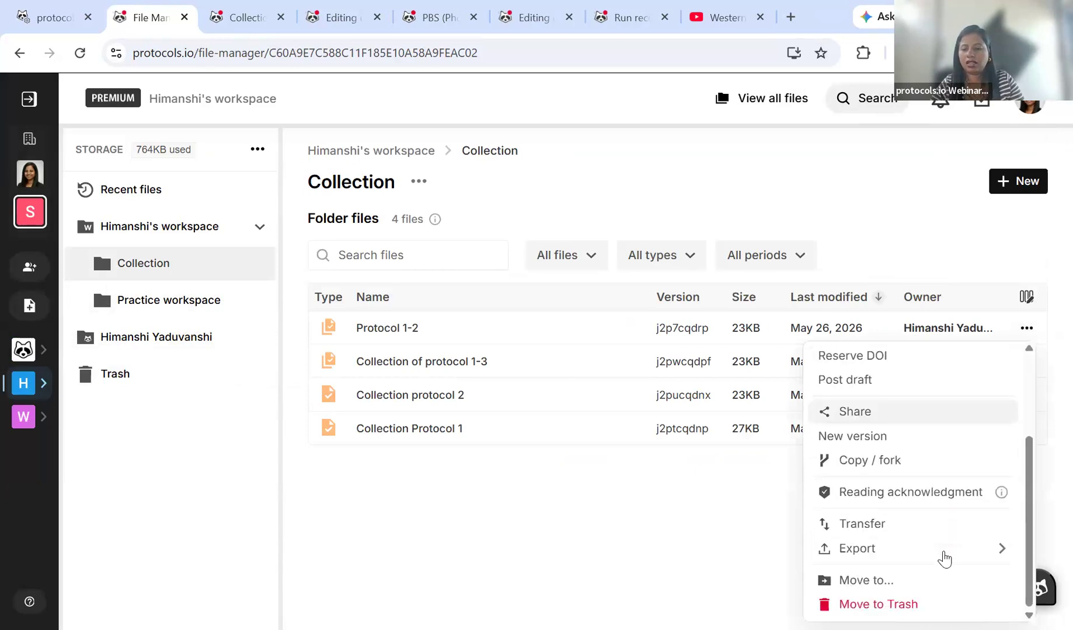
click(734, 497)
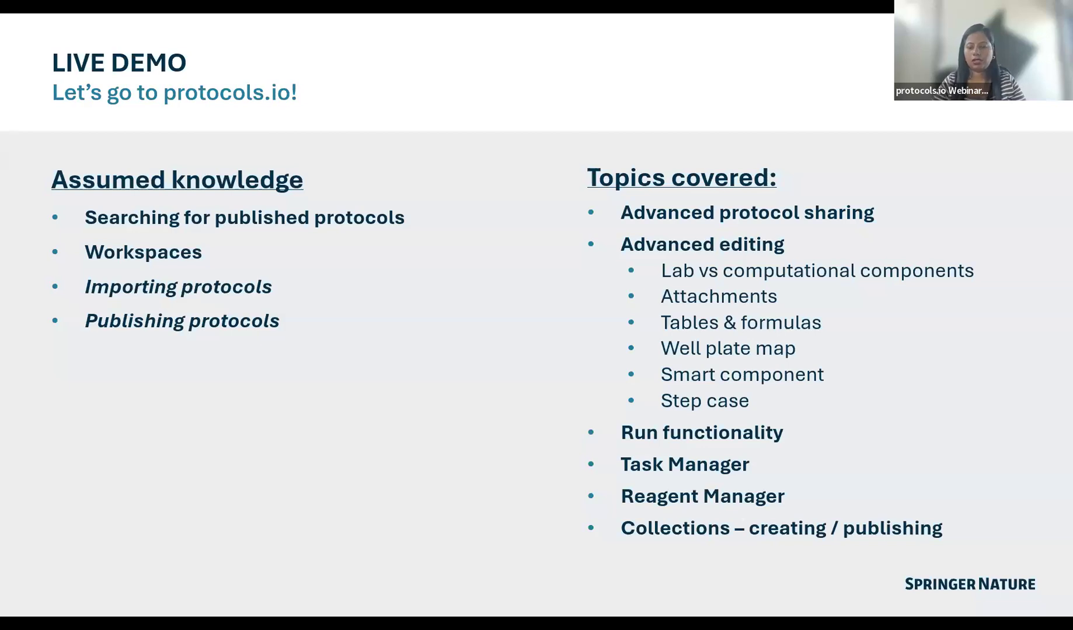
key(Right)
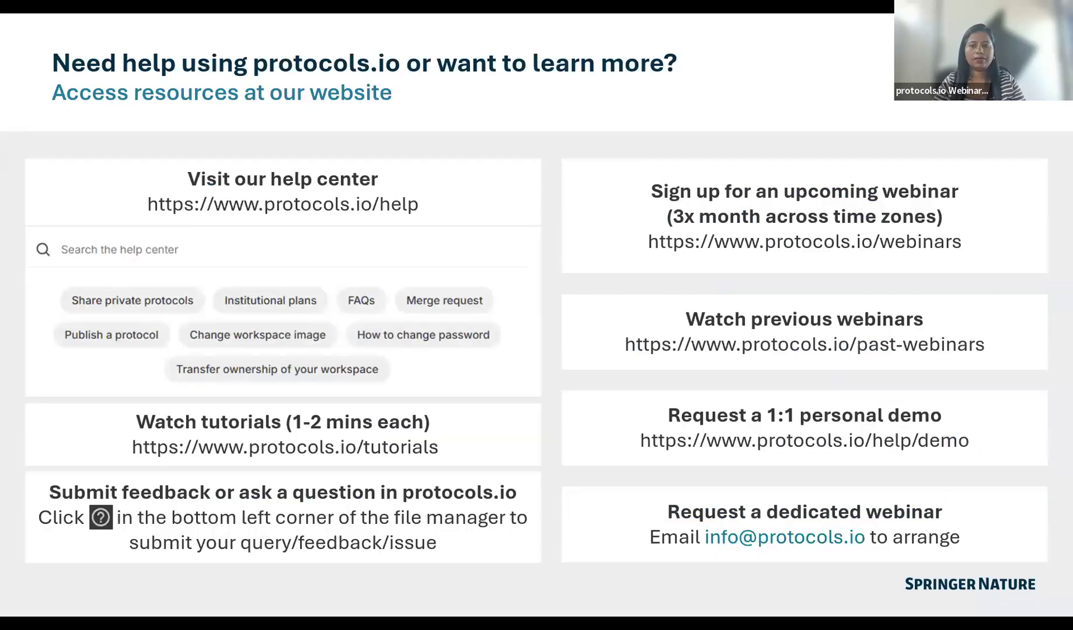